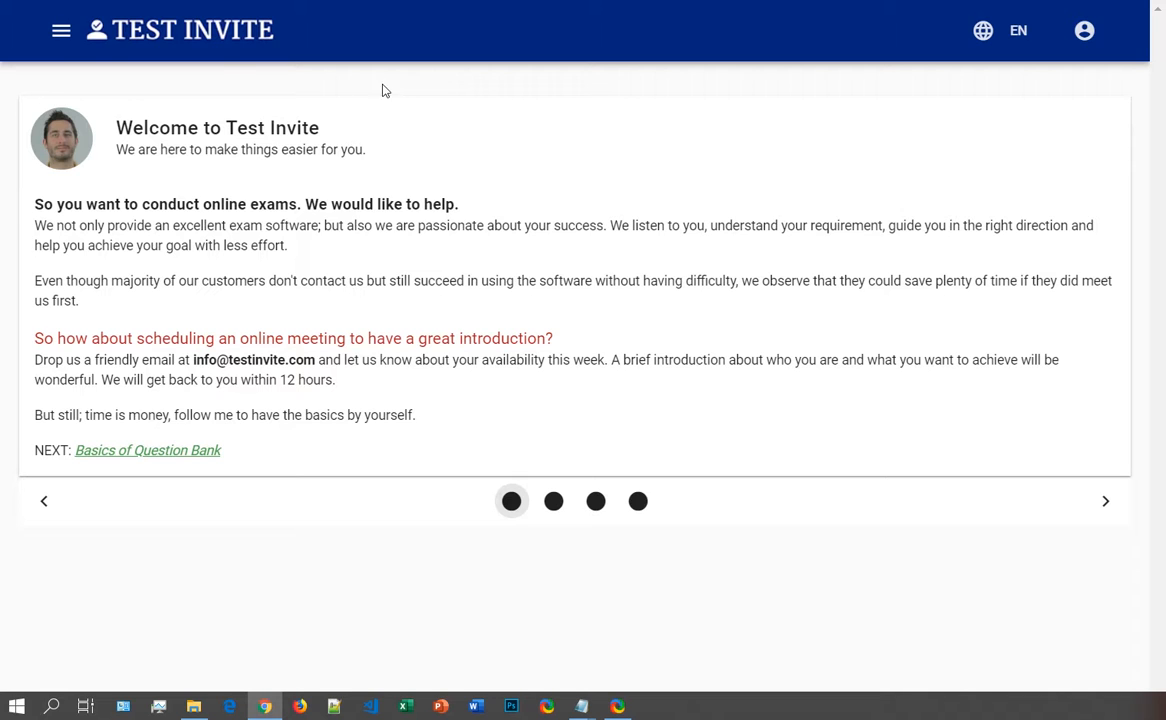
Step: Create a new test titled "General Knowledge Test"
click(62, 32)
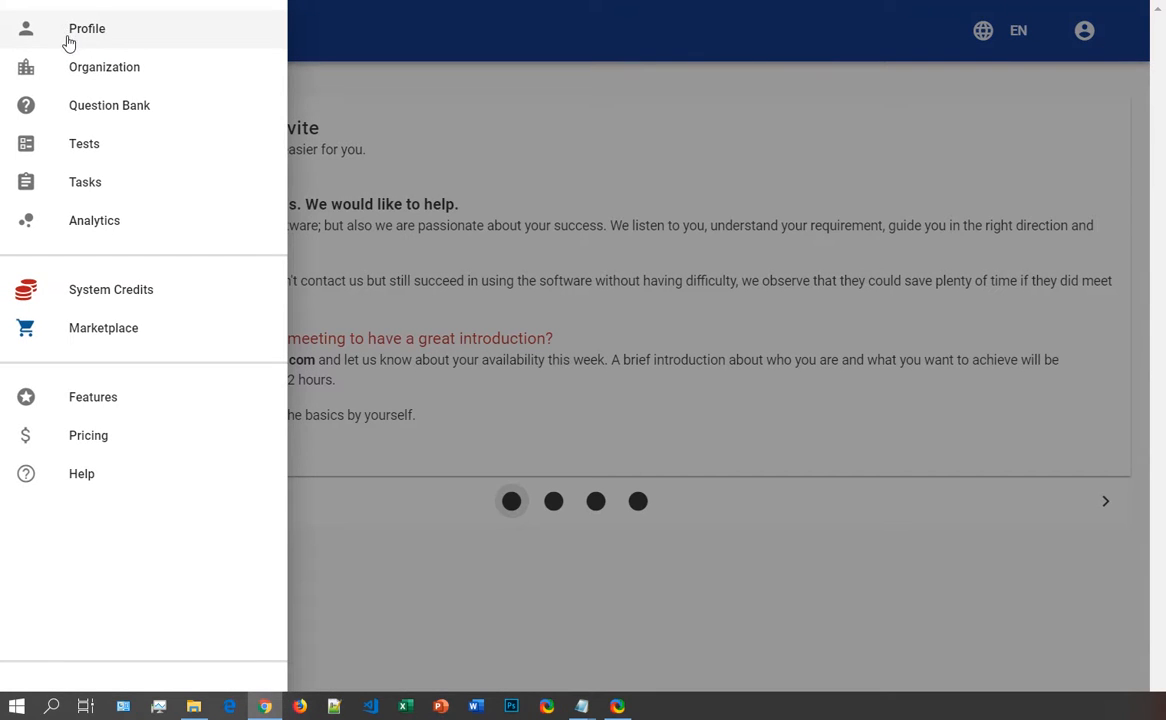
click(102, 150)
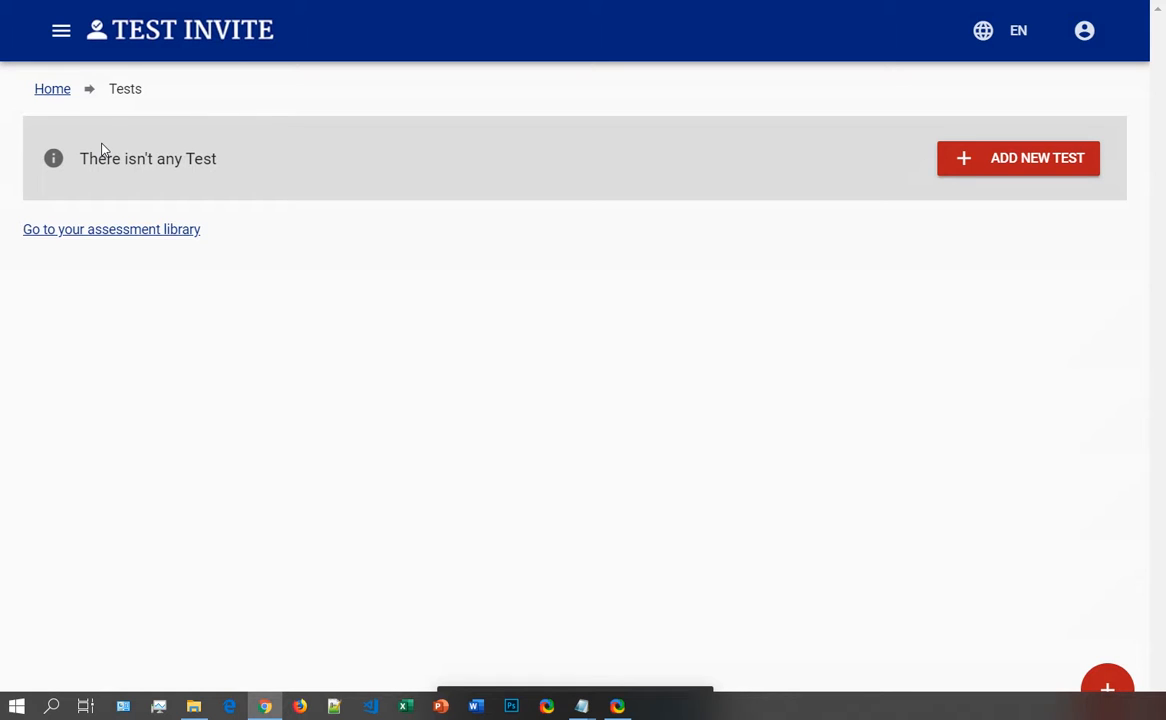
click(1022, 163)
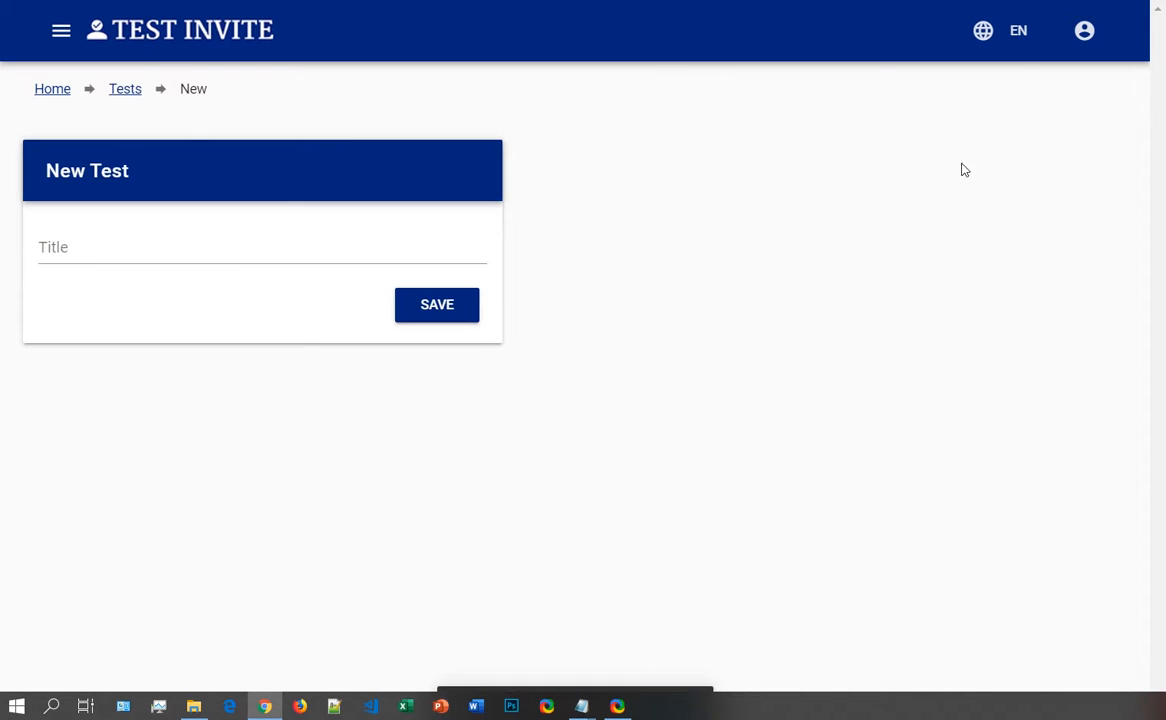
click(140, 244)
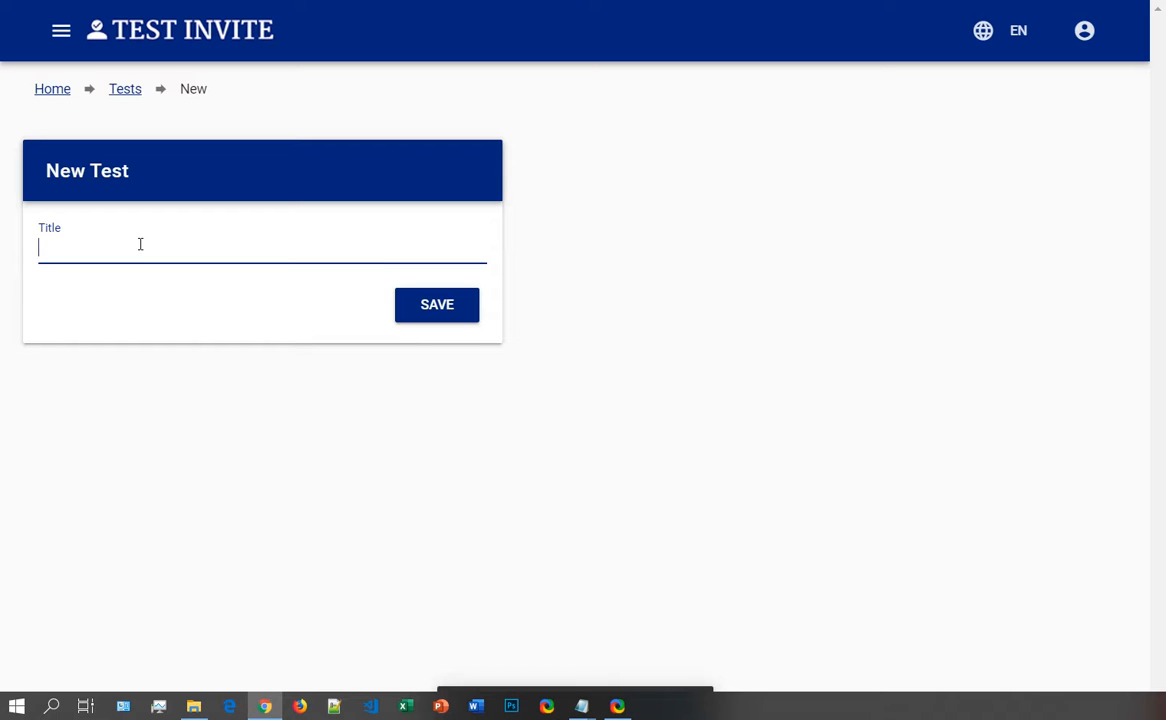
text(G)
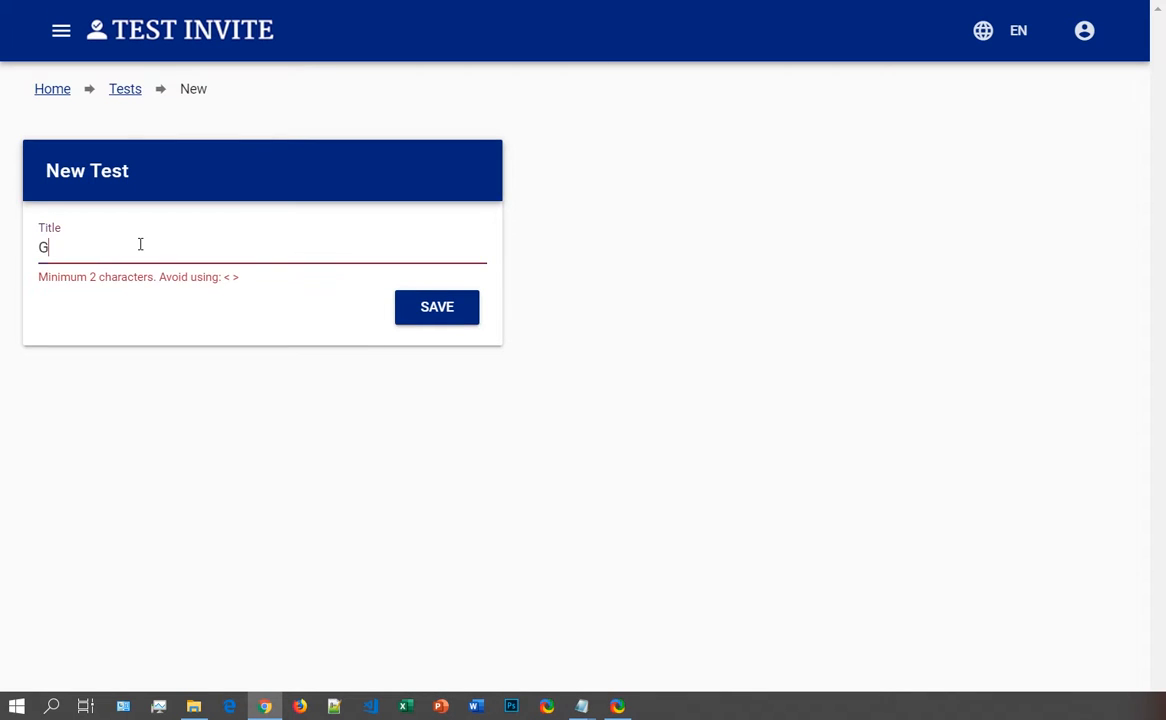
text(eneral Knowle)
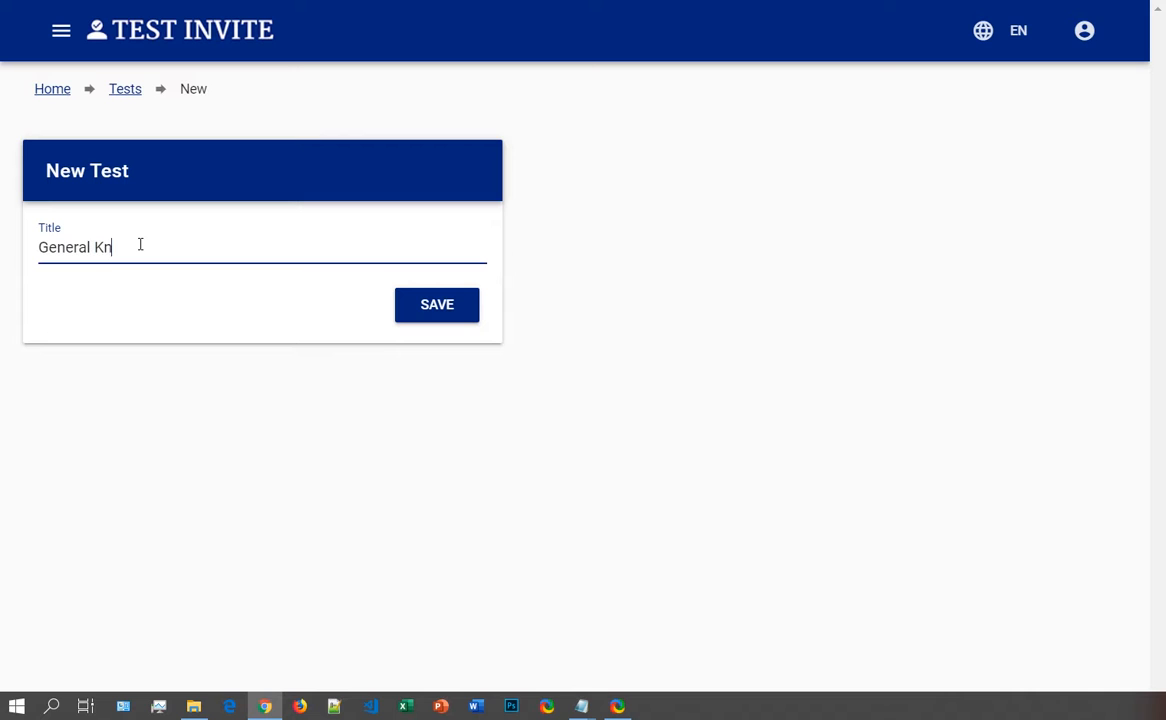
text(dge Test)
click(436, 304)
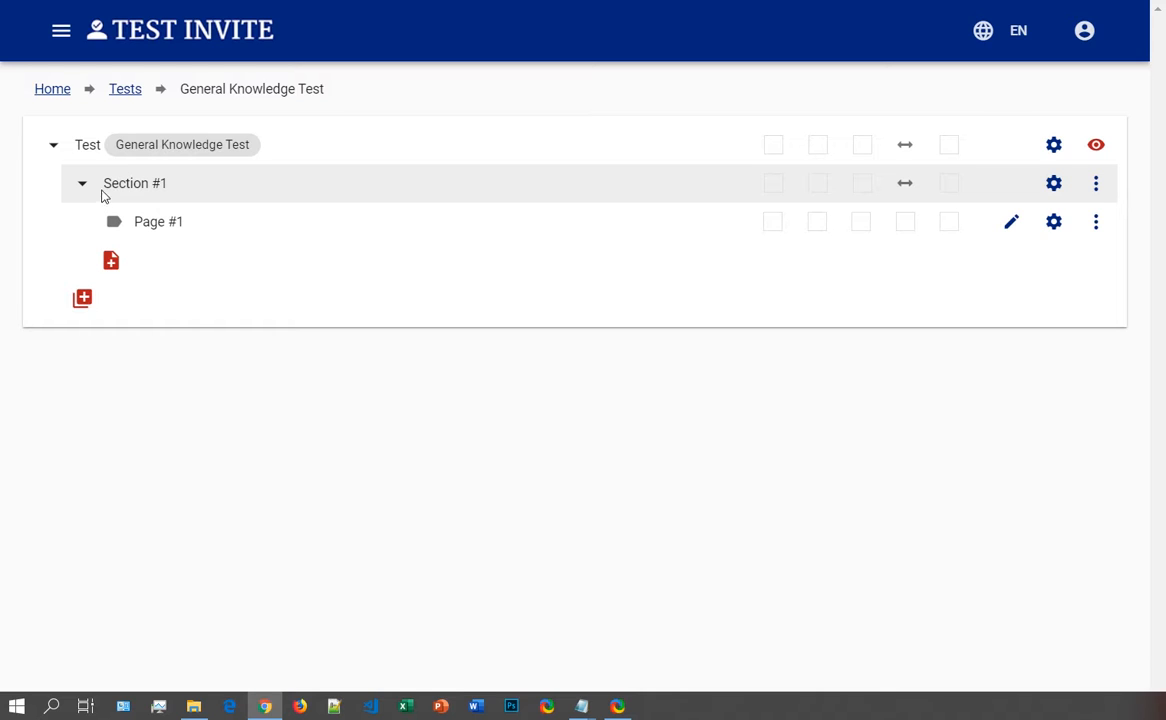
Step: Title the test's first section "Geography" and enable shuffling of its pages
click(1054, 184)
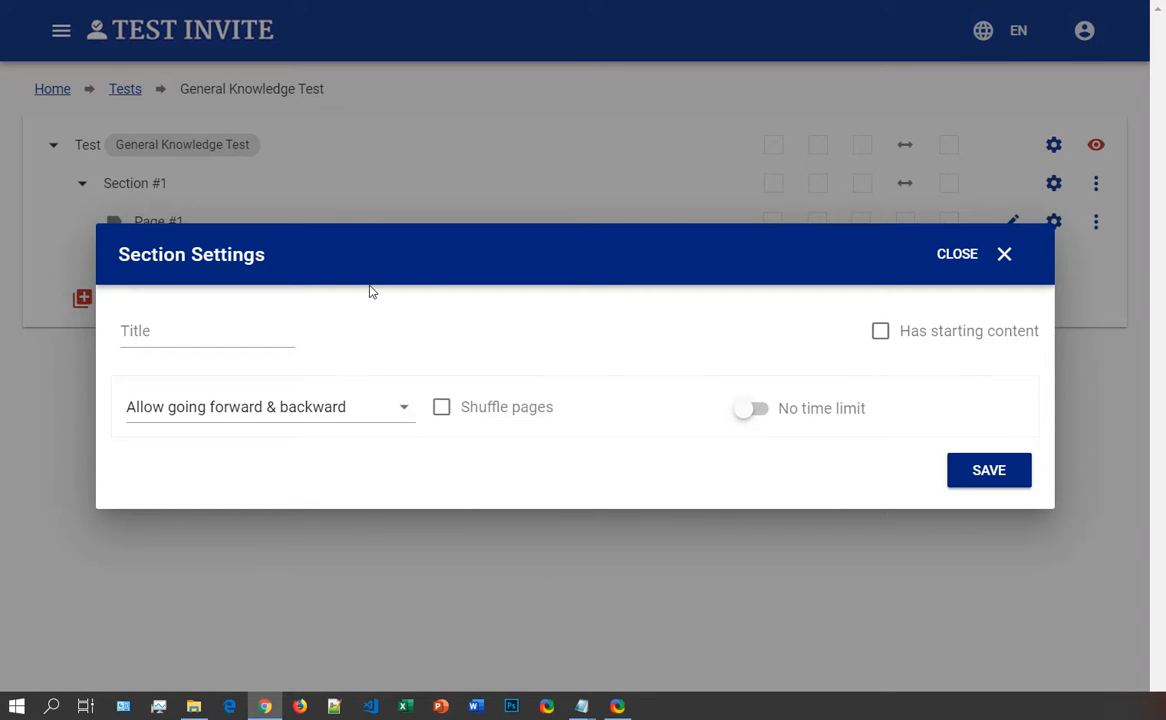
click(227, 331)
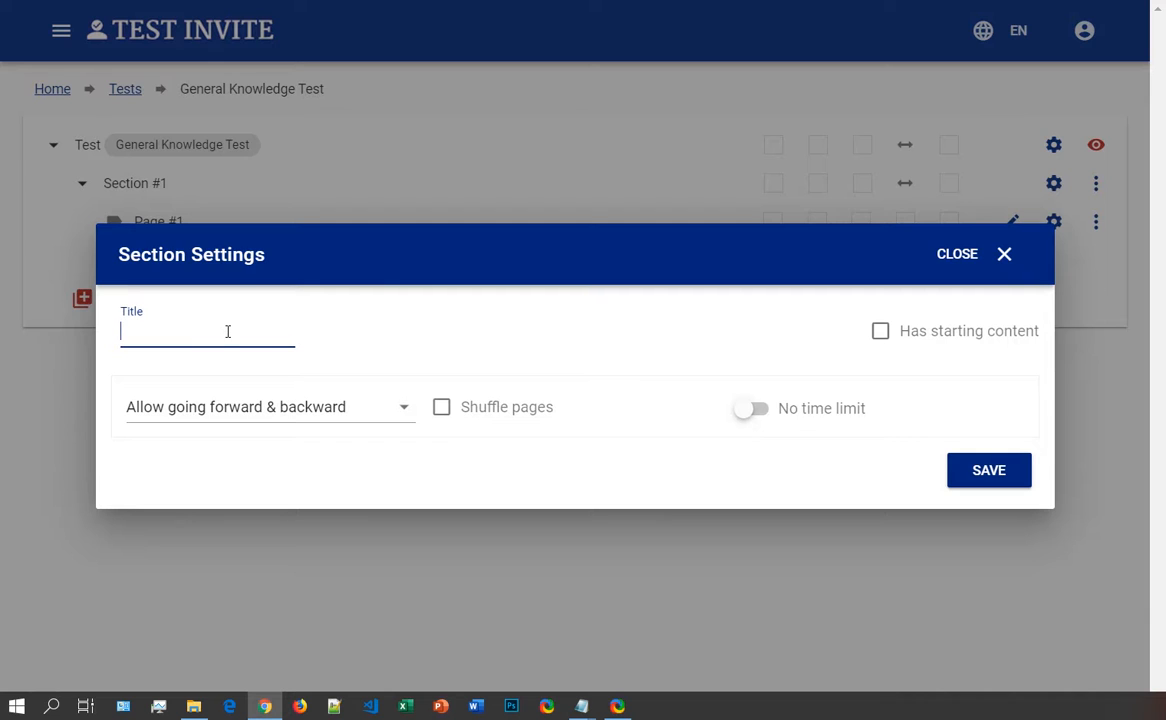
text(Geography)
click(443, 408)
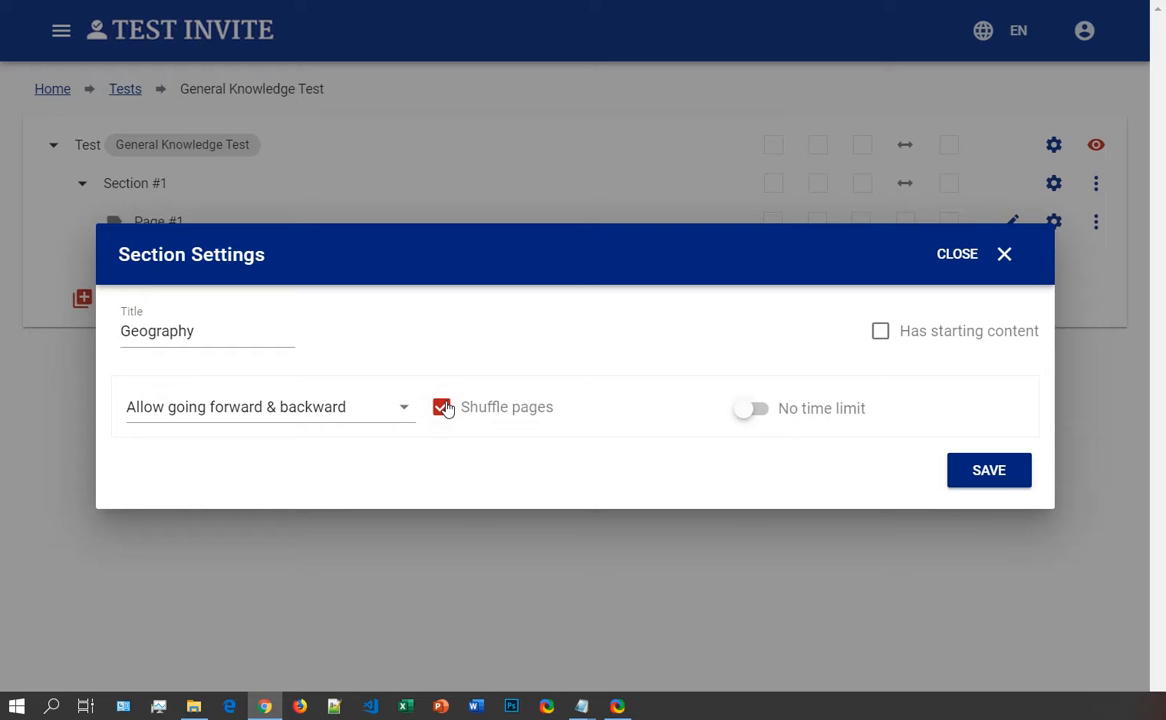
Step: Add starting content "You are about to start the Geography section" and "You will have 5 minutes to respond to all questions in this section", with Geography bold
click(881, 334)
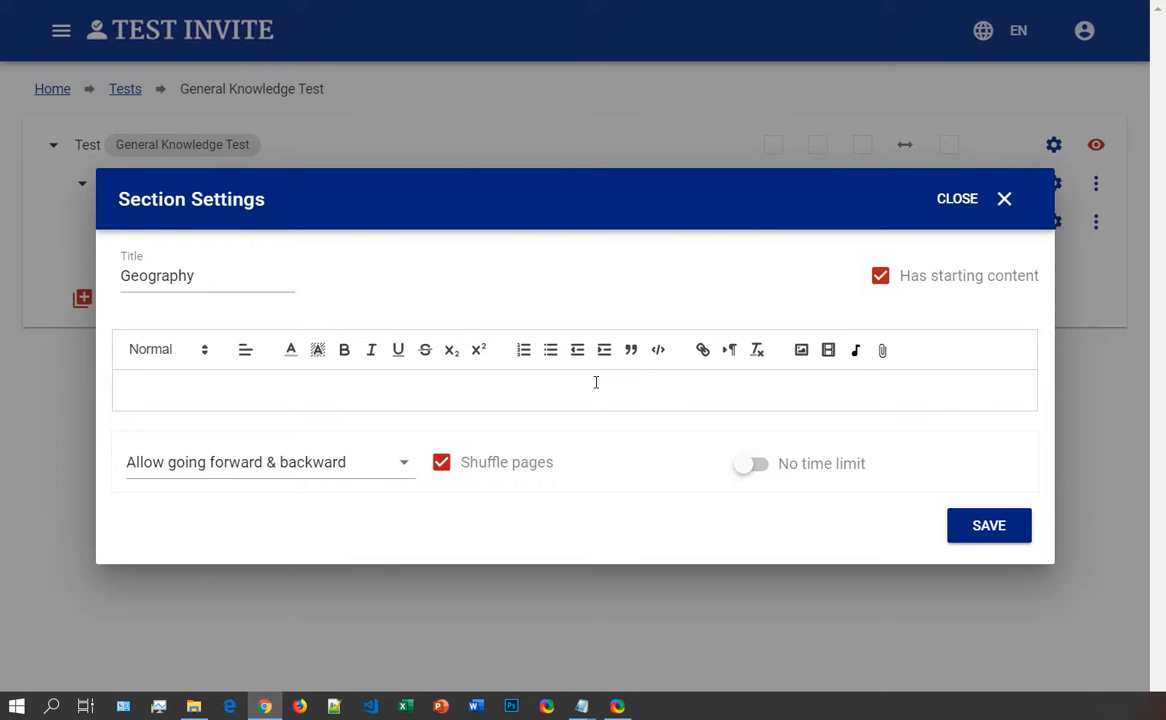
key(alt+Tab)
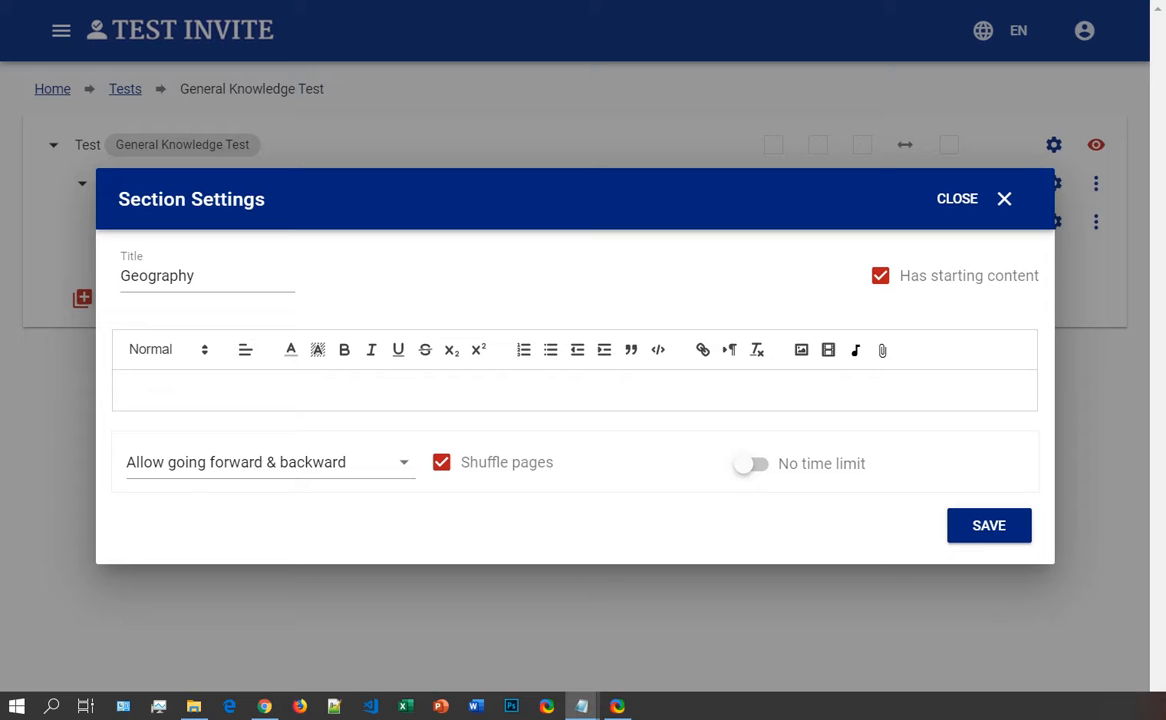
click(596, 396)
text(You are about to start the Geography section You will have 5 minutes to respond to all questions in this section)
key(BackSpace)
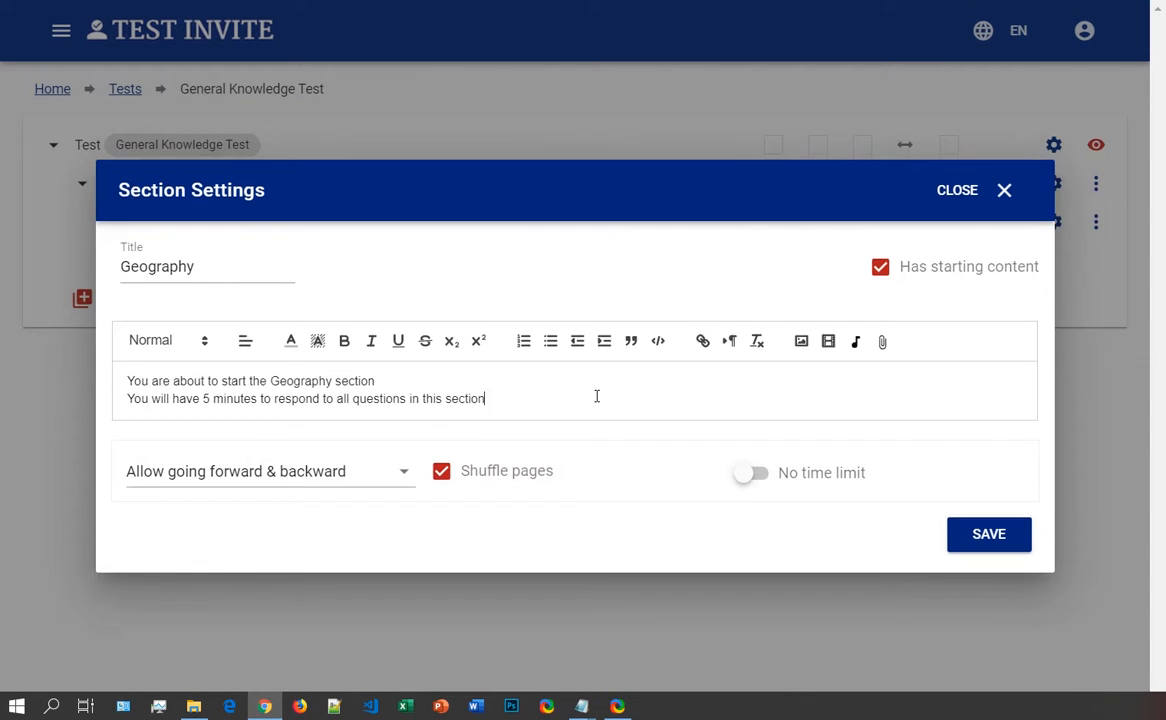
double_click(300, 381)
click(345, 341)
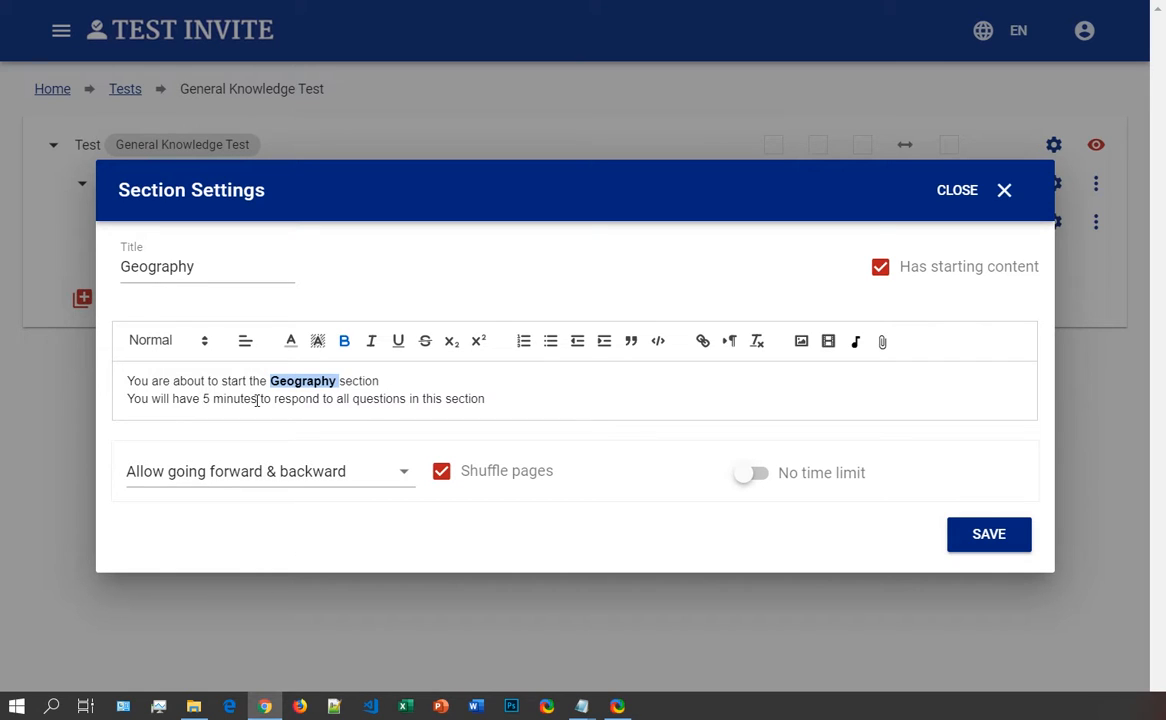
Step: Set a time limit of 300 seconds for the Geography section, save its settings and check its setting indicators
click(755, 481)
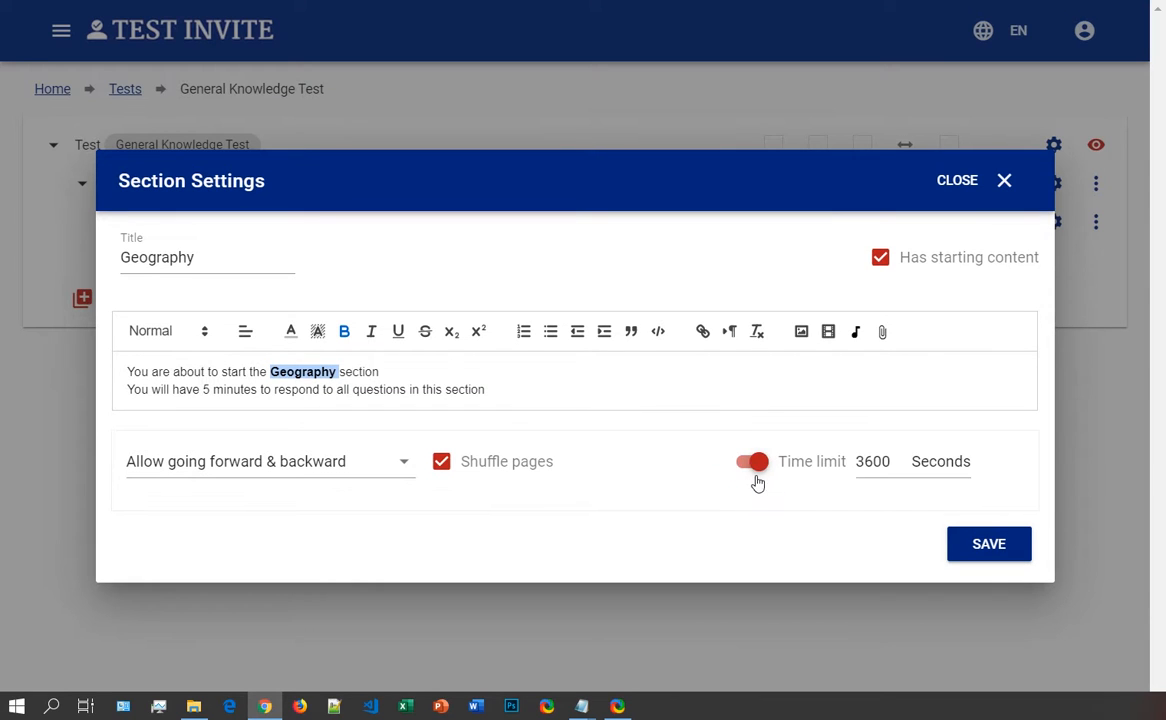
double_click(875, 462)
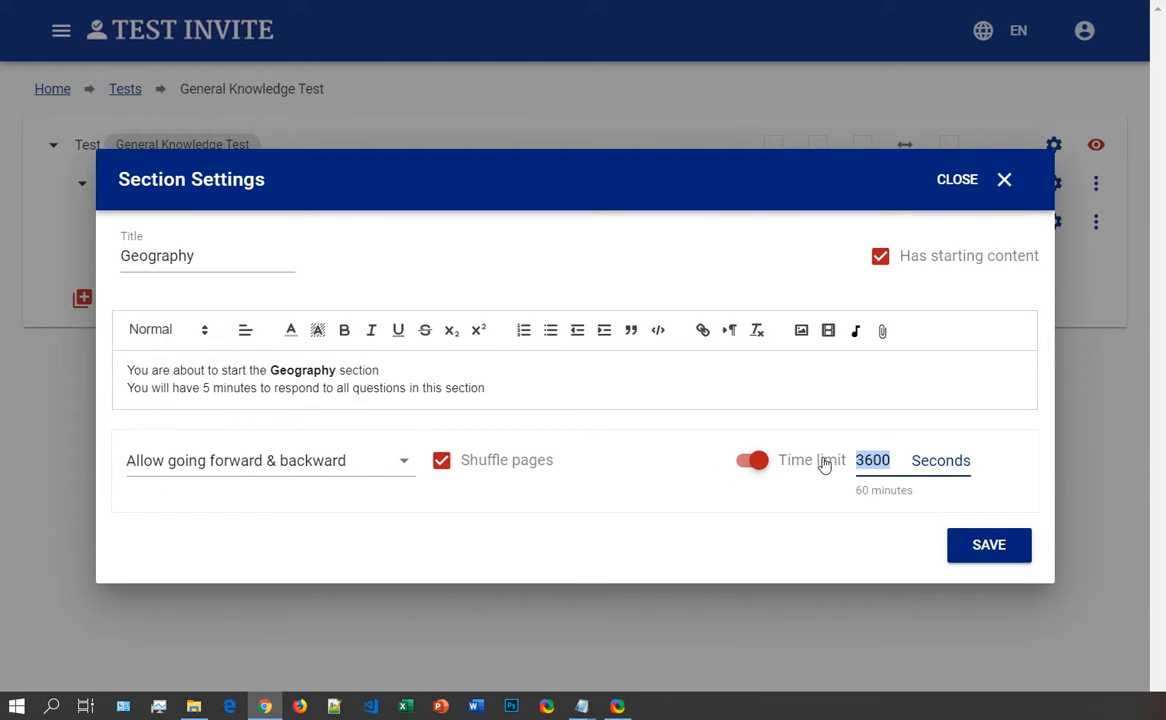
text(300)
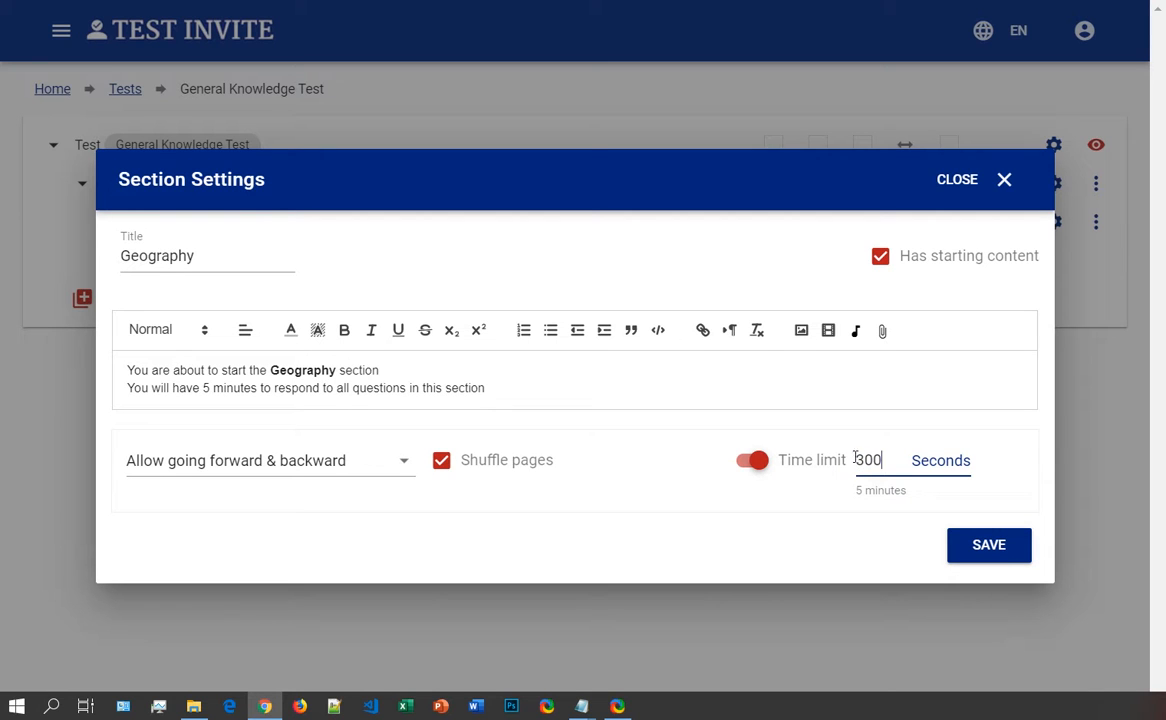
click(997, 546)
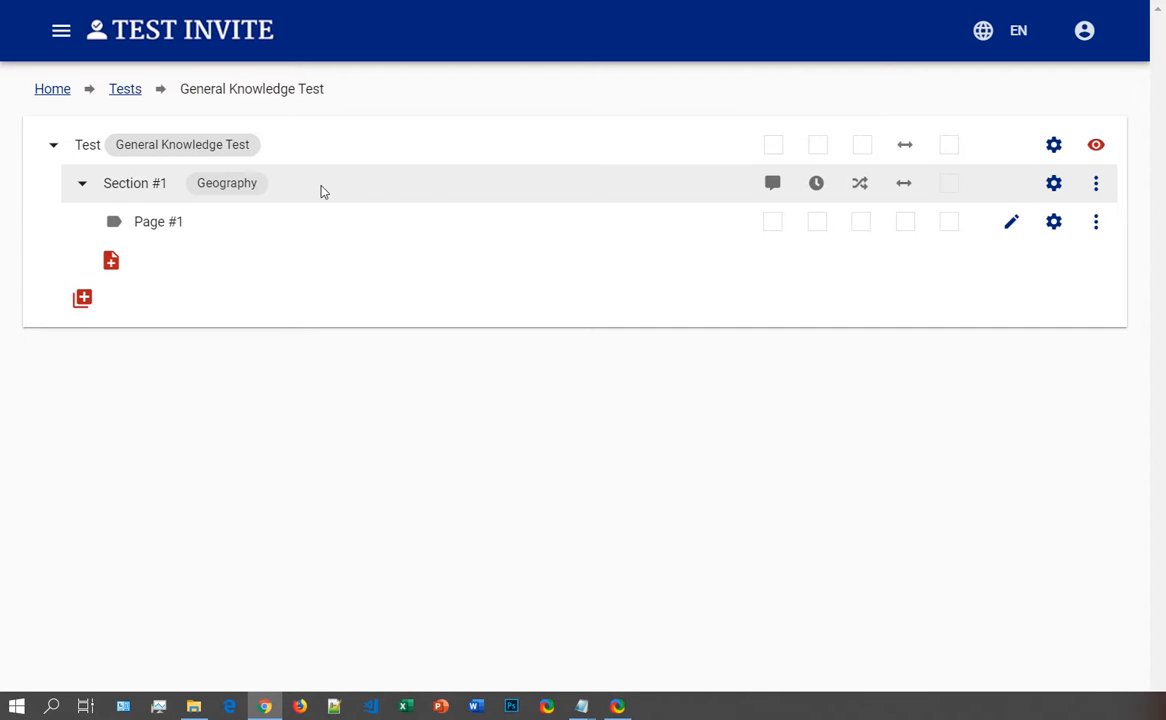
mouse_move(816, 190)
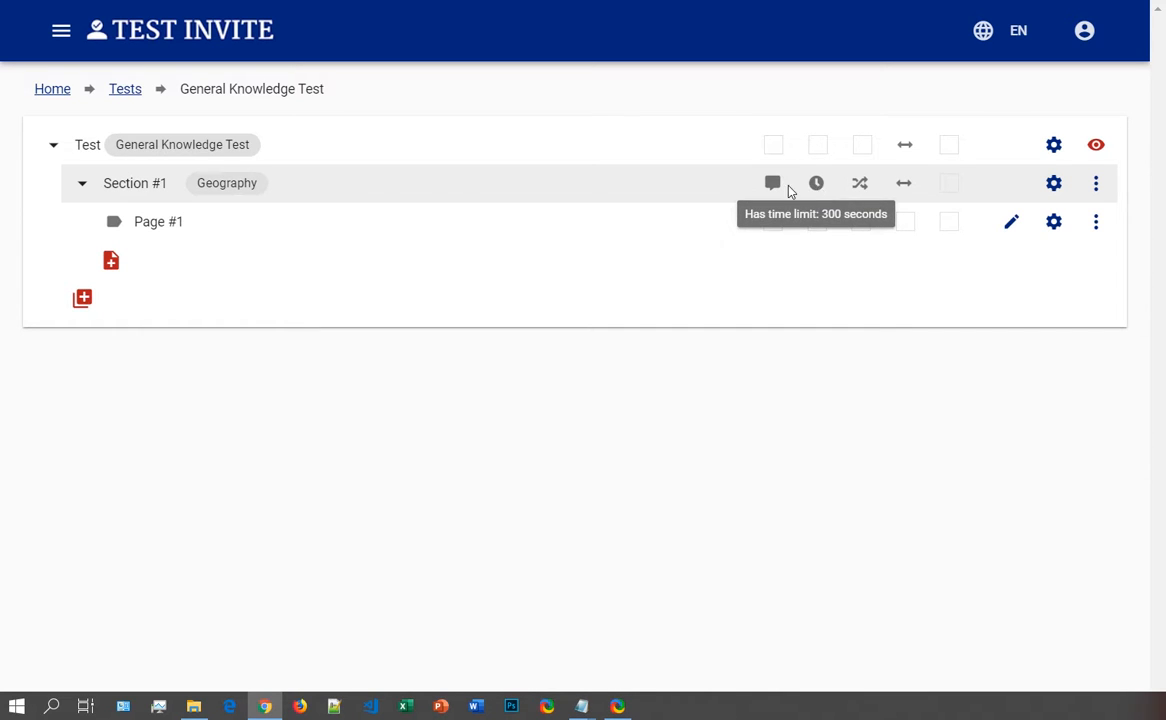
mouse_move(774, 188)
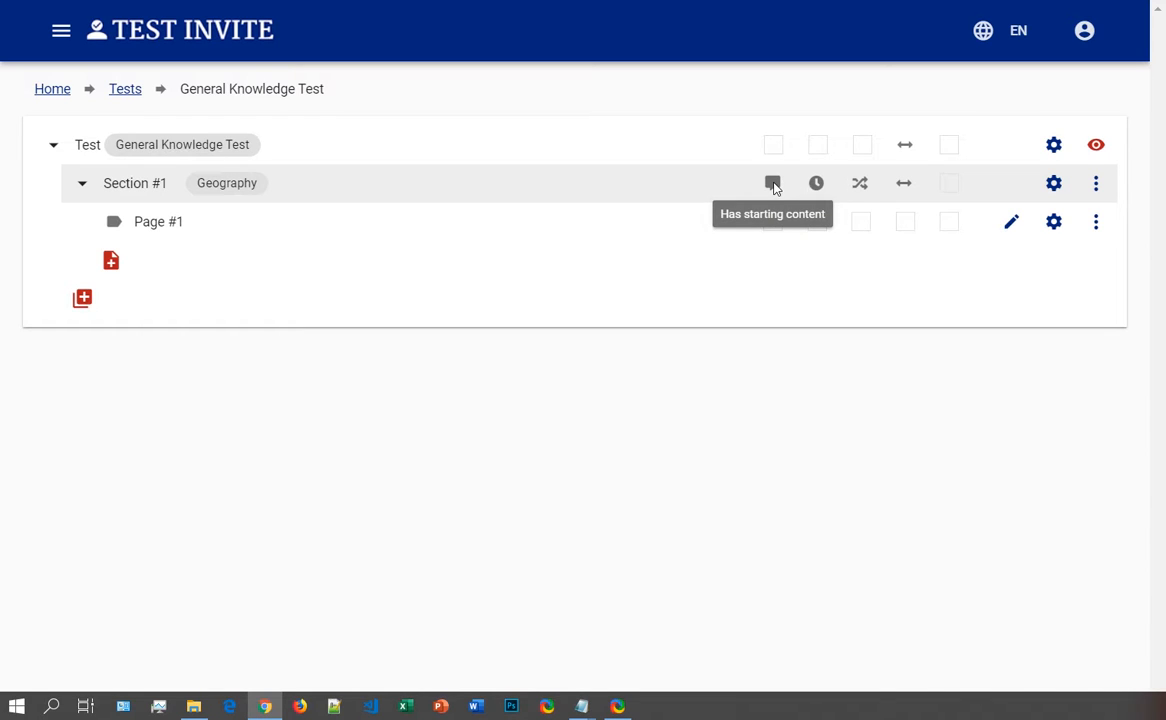
mouse_move(862, 188)
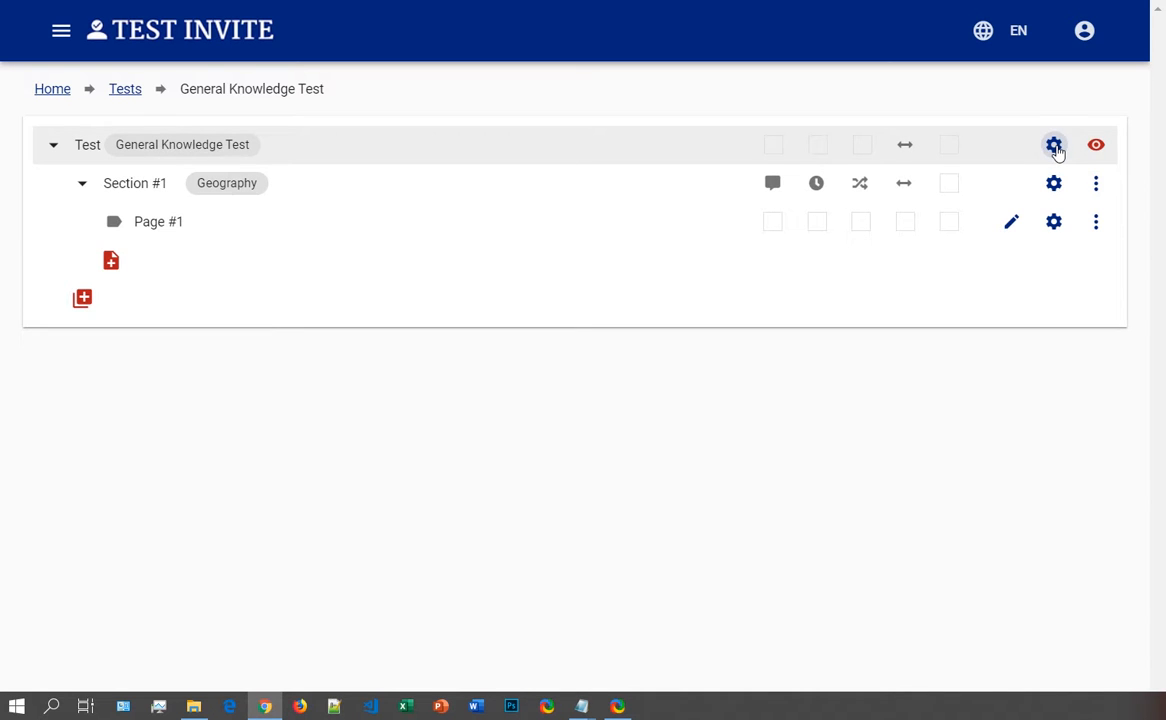
Step: Set the whole test to "Don't allow going forward & backward" with a 3600-second time limit, and save its settings
click(1055, 146)
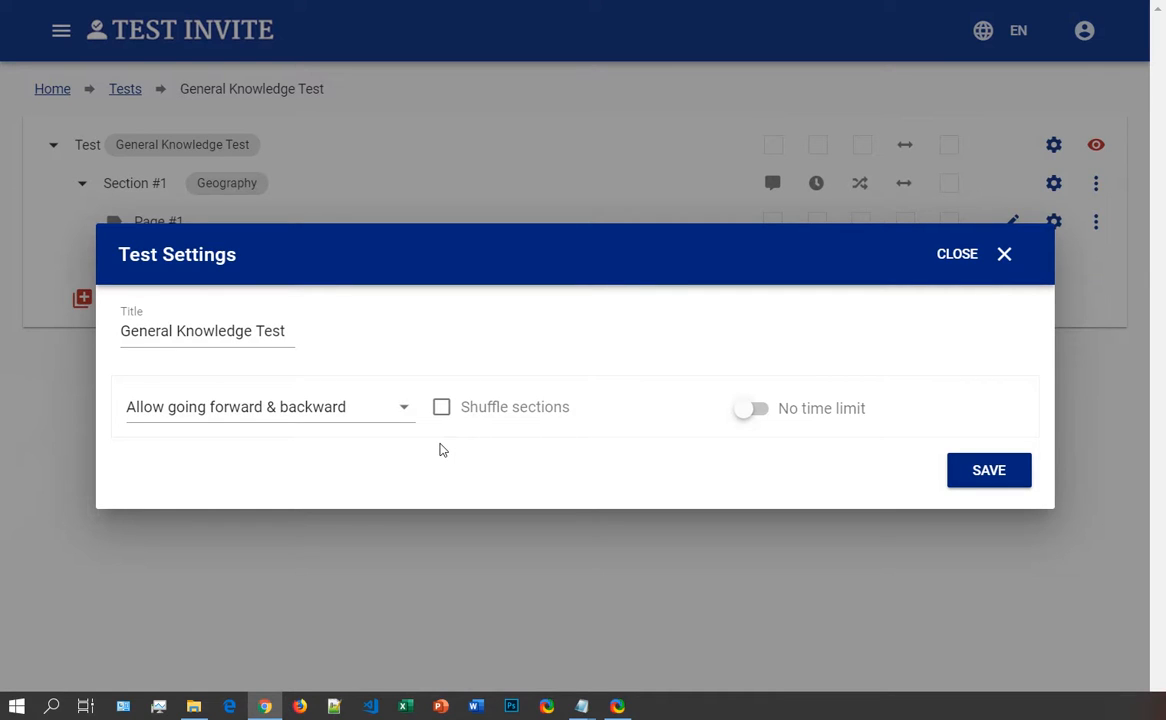
click(298, 410)
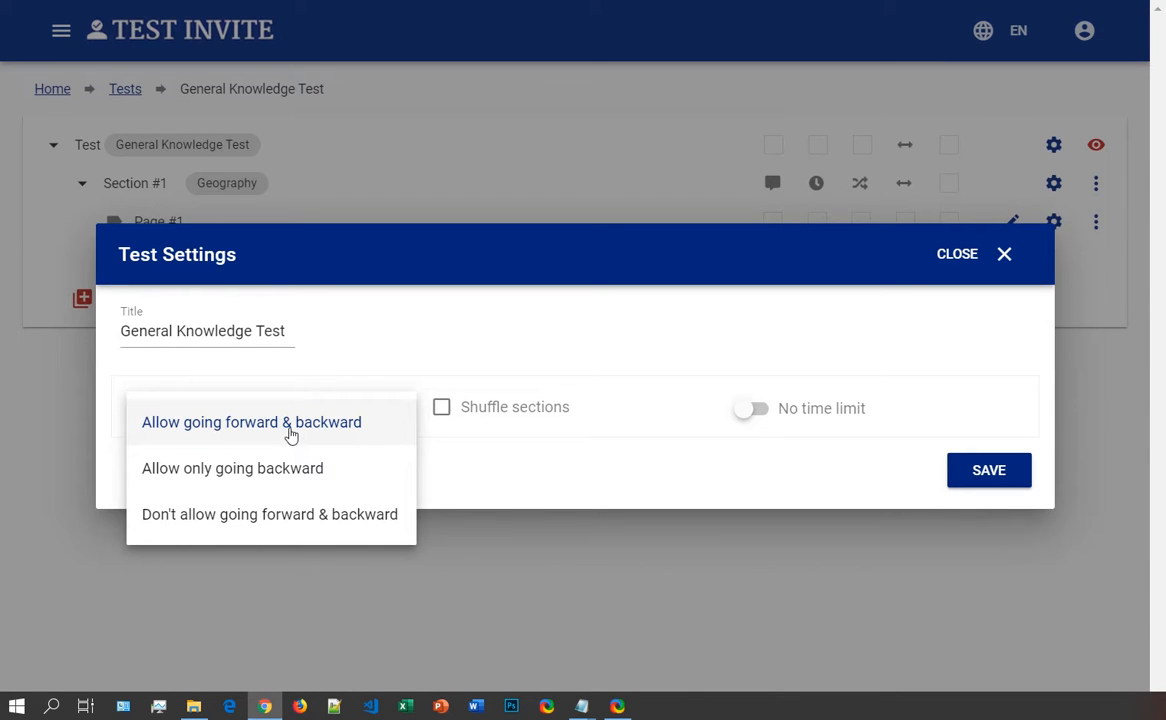
click(251, 515)
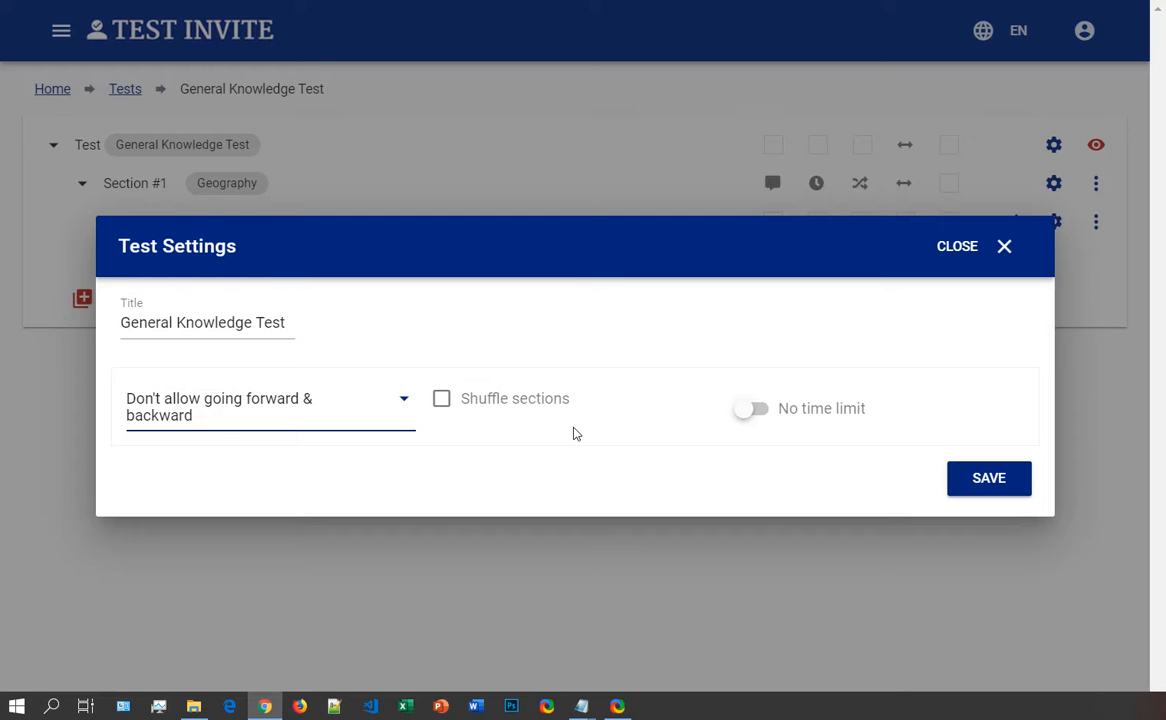
click(751, 408)
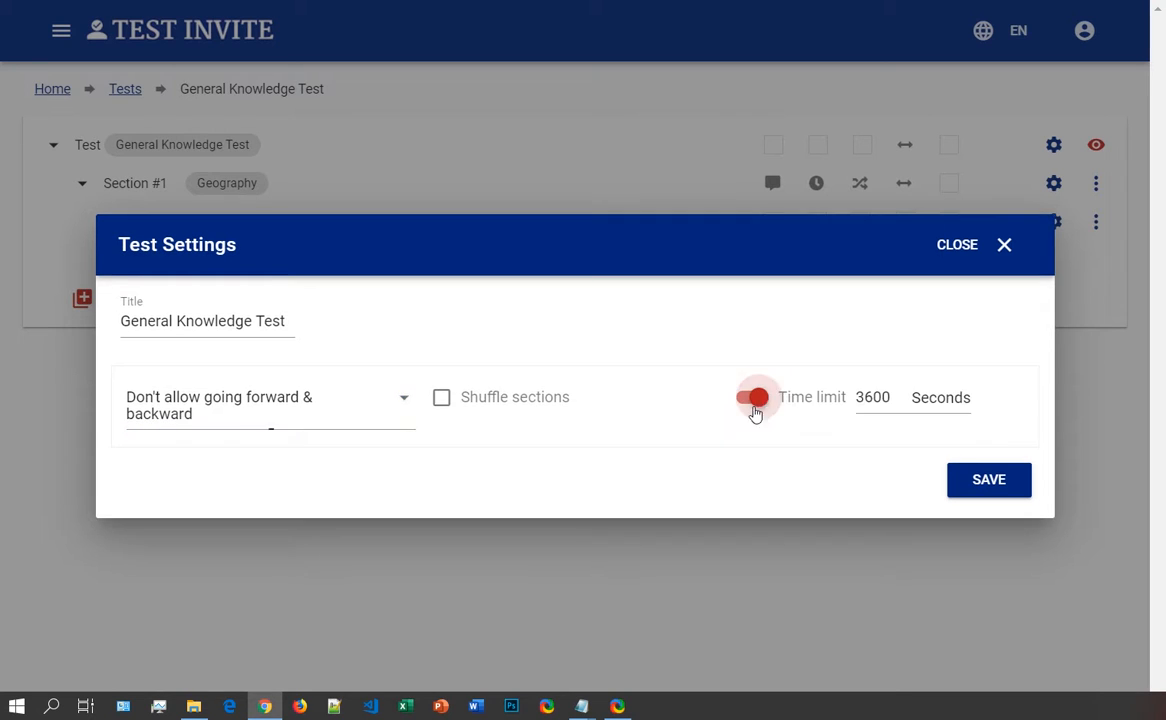
click(900, 396)
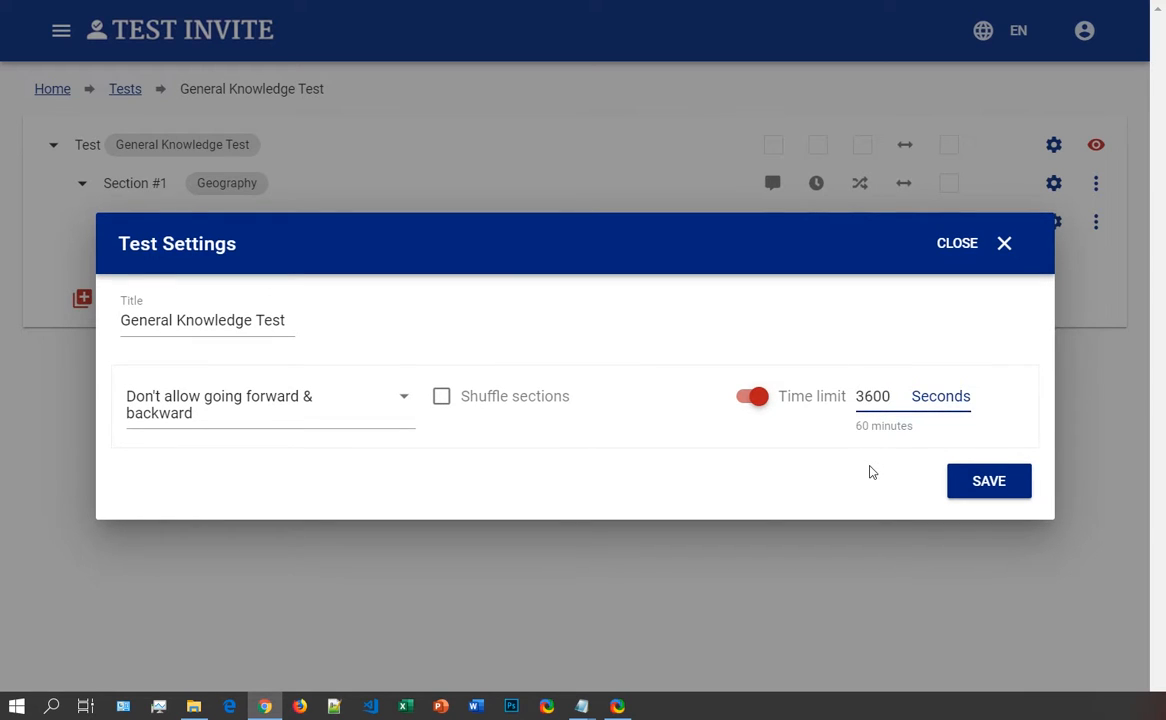
click(978, 483)
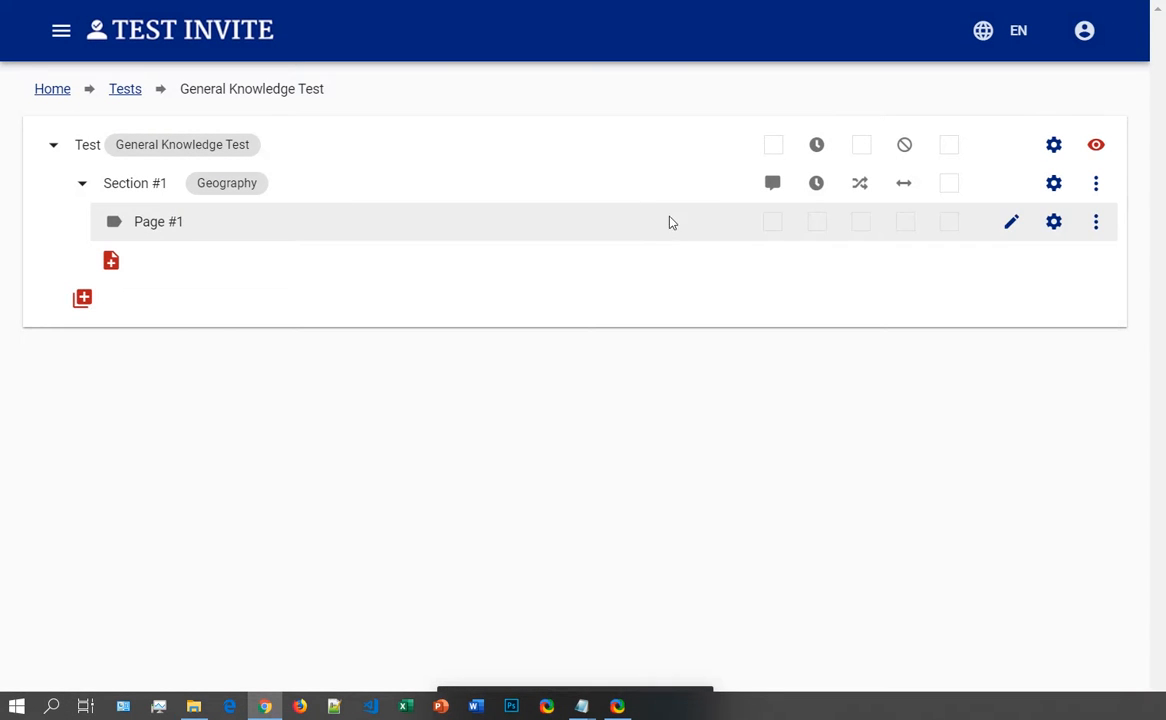
mouse_move(821, 151)
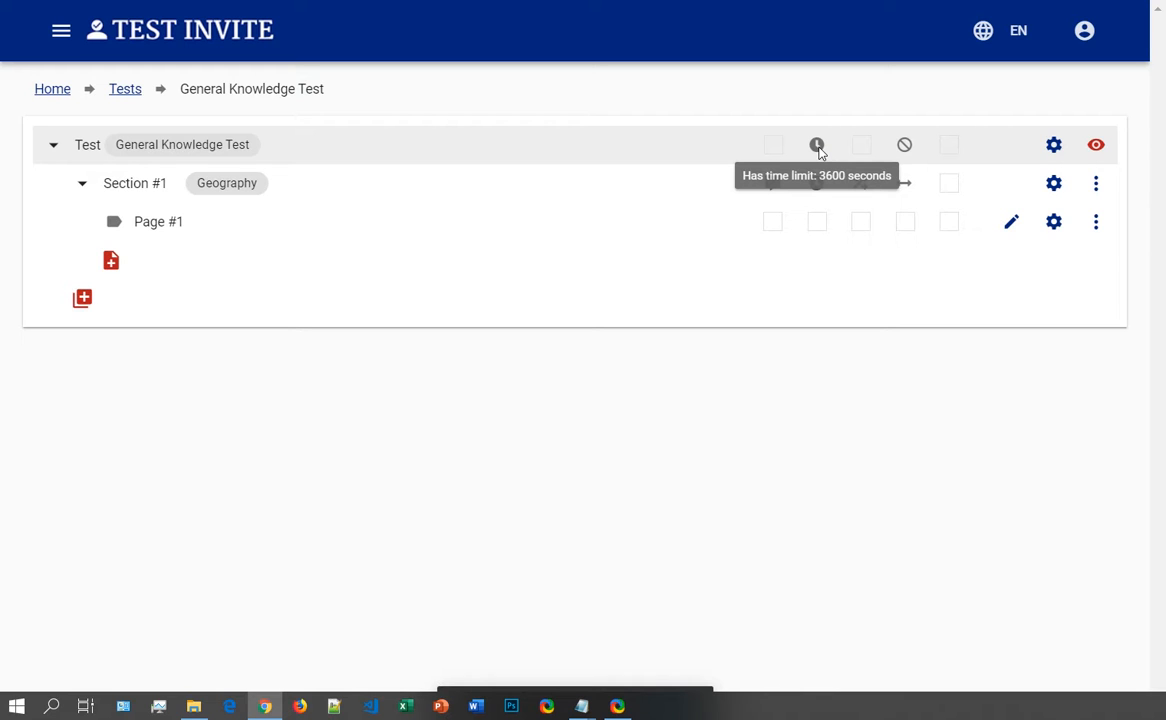
mouse_move(905, 150)
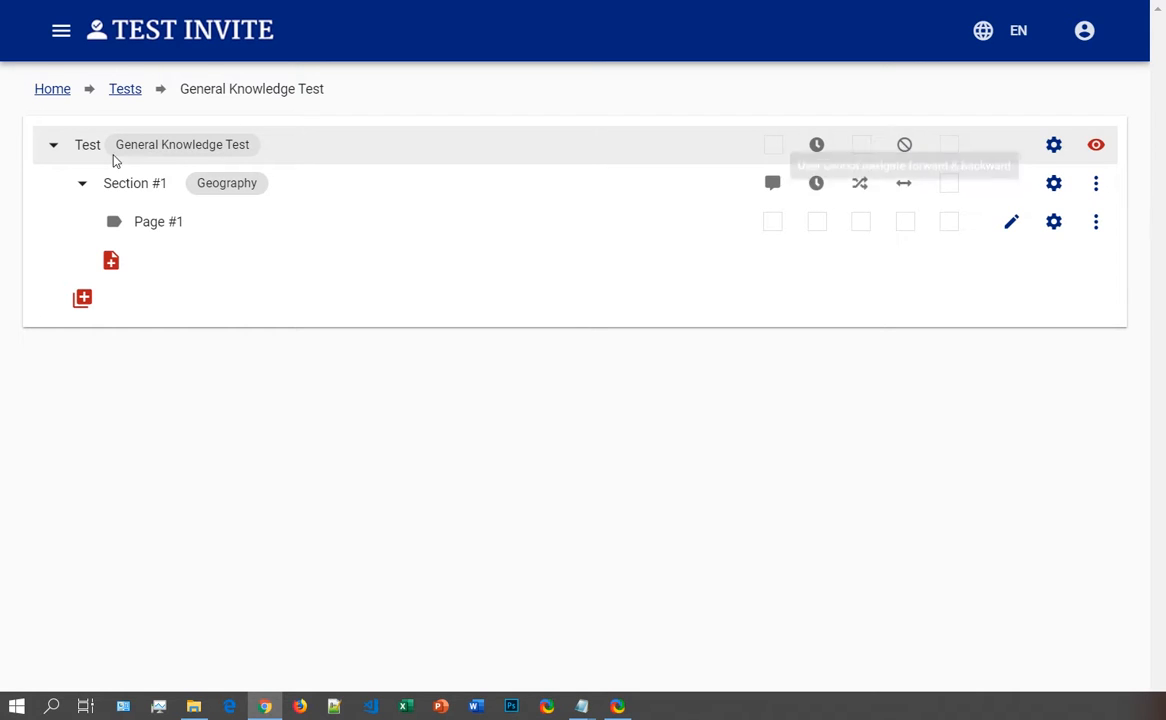
Step: Add a second section to the test and title it "English"
click(82, 300)
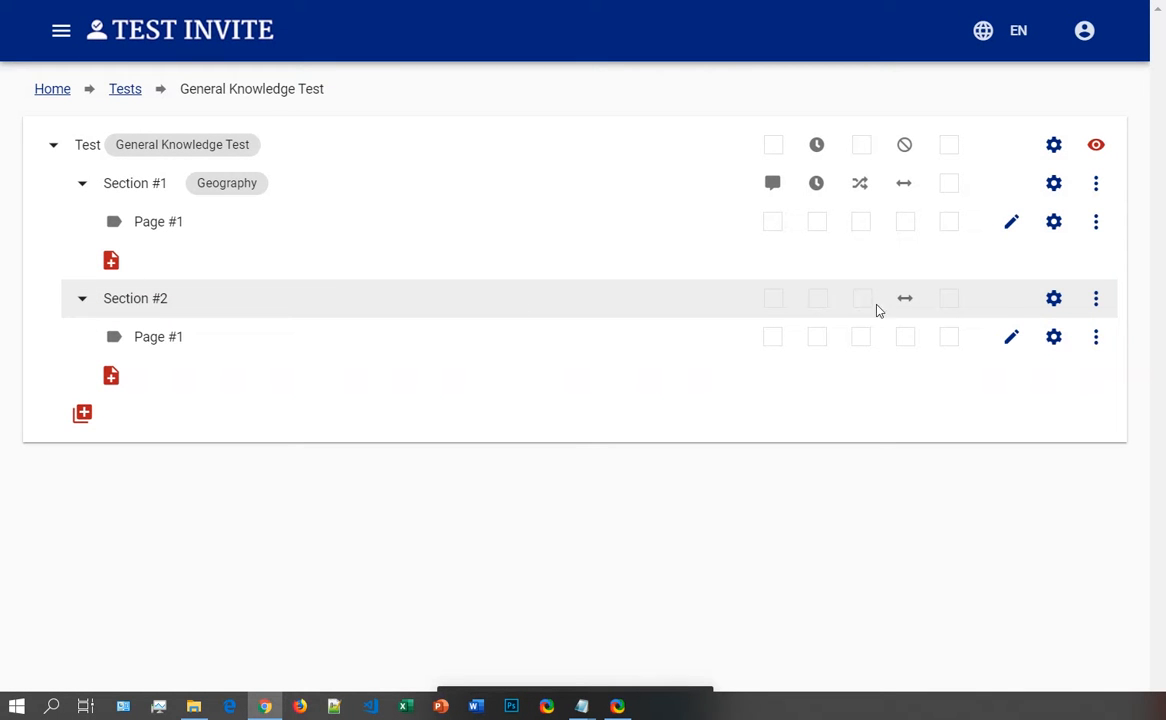
click(1054, 299)
click(217, 328)
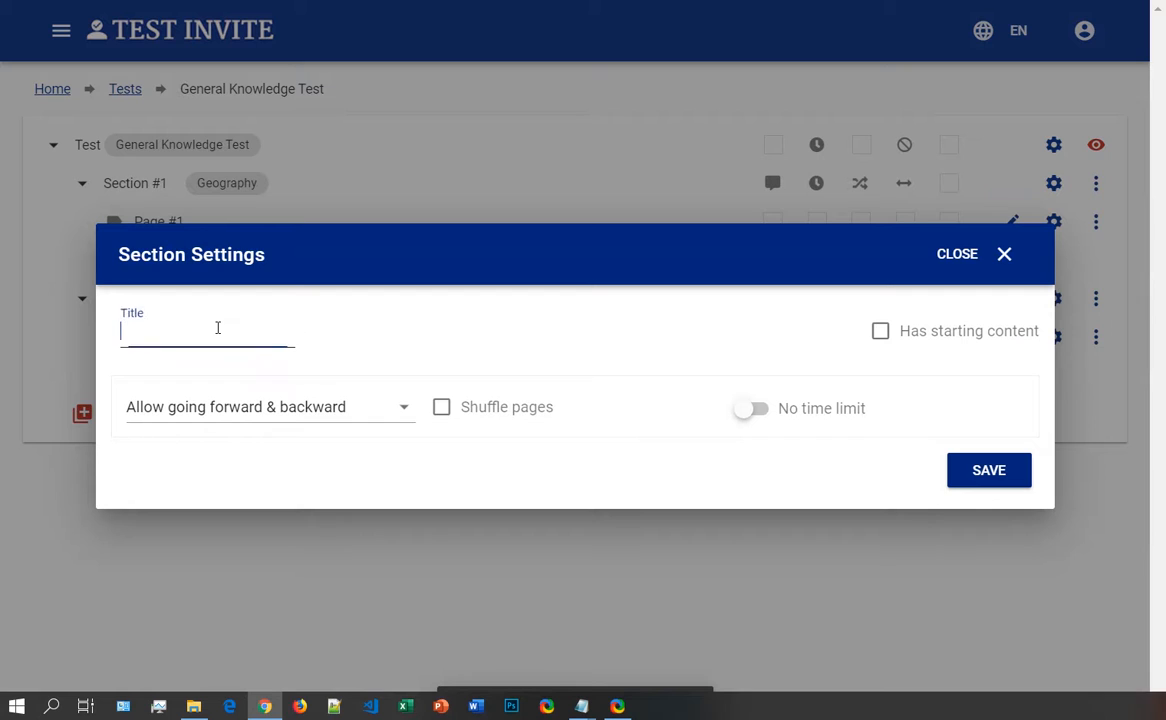
text(E)
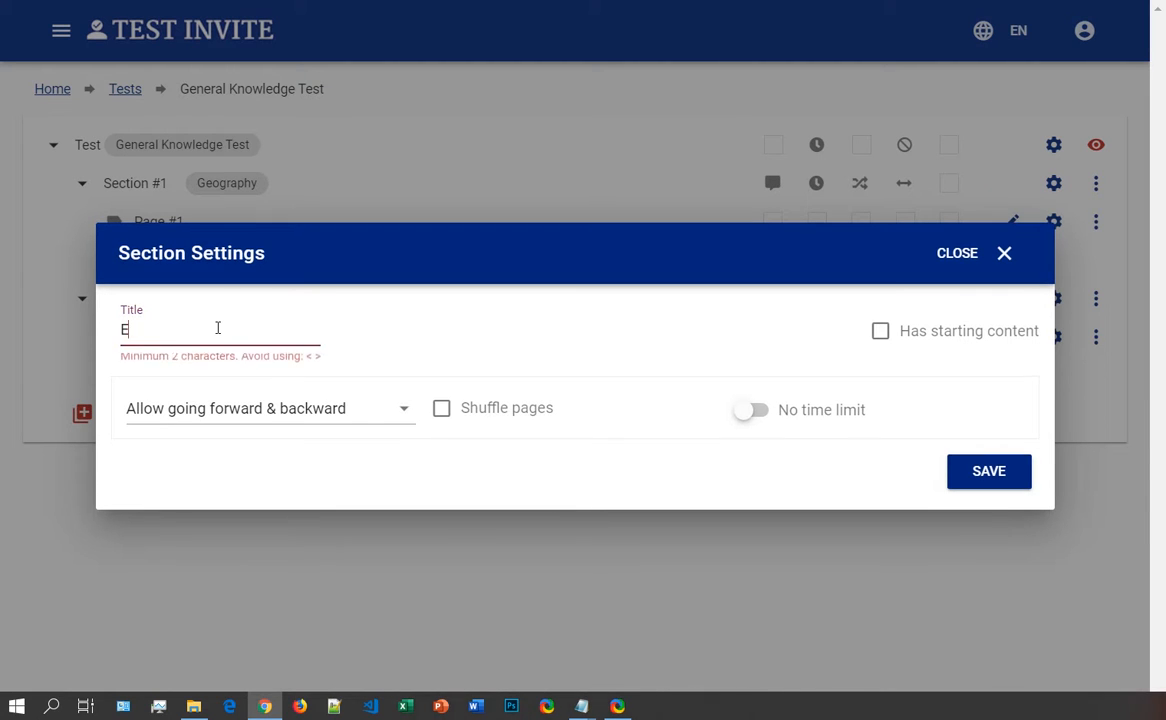
text(nglish)
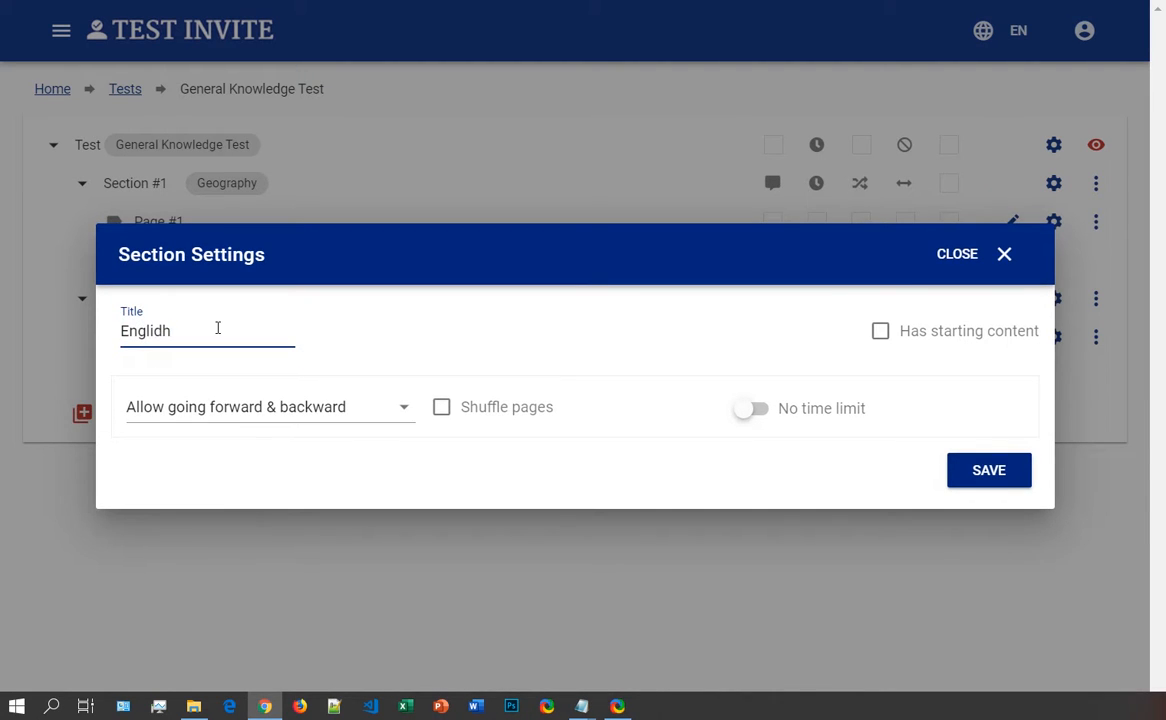
key(BackSpace)
key(BackSpace)
text(sh)
Step: Set the English section to "Don't allow going forward & backward" with a time limit of 900 seconds
click(260, 424)
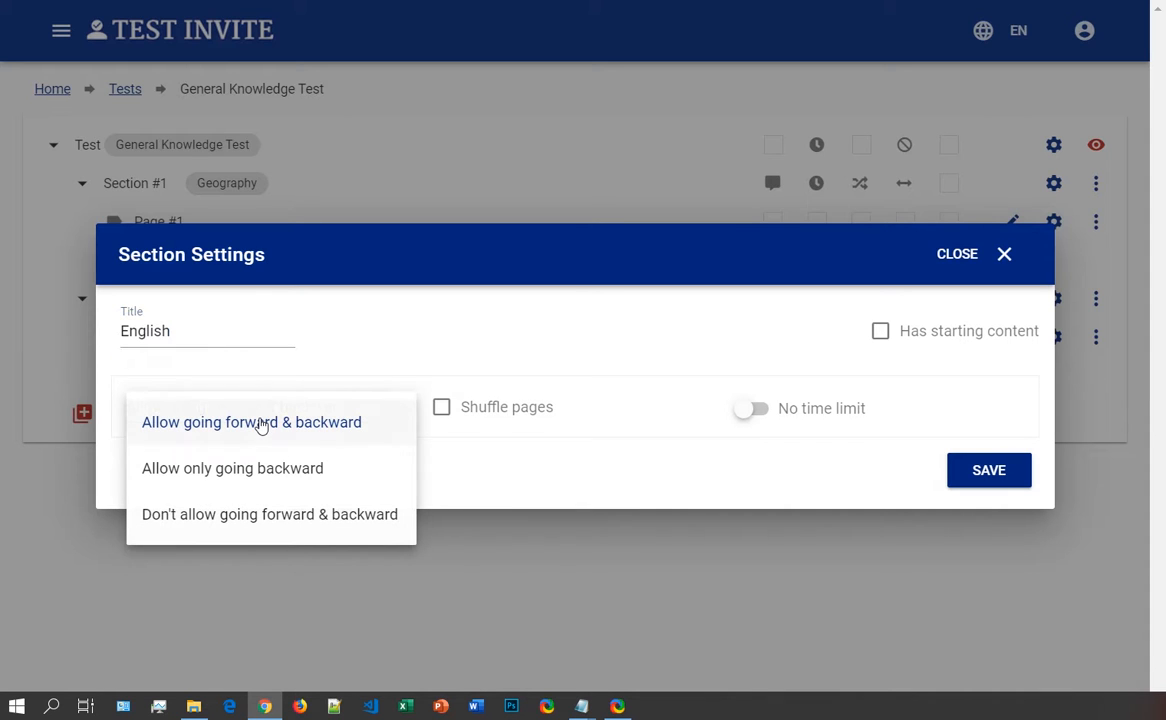
click(270, 518)
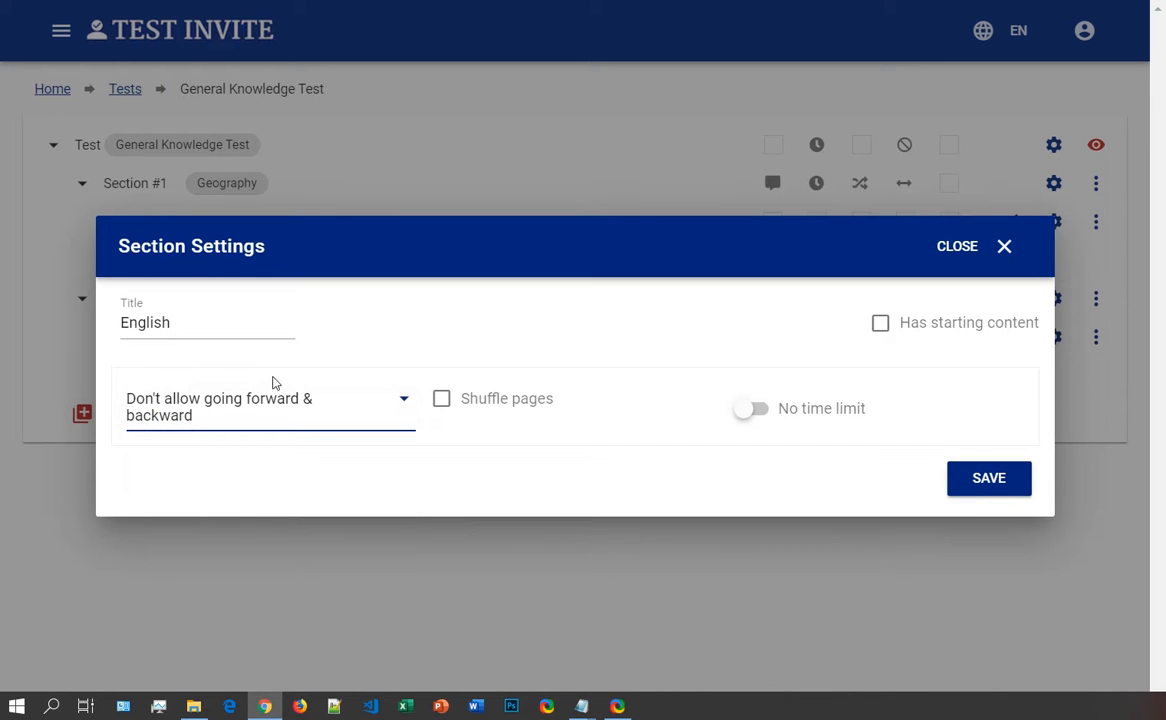
click(756, 410)
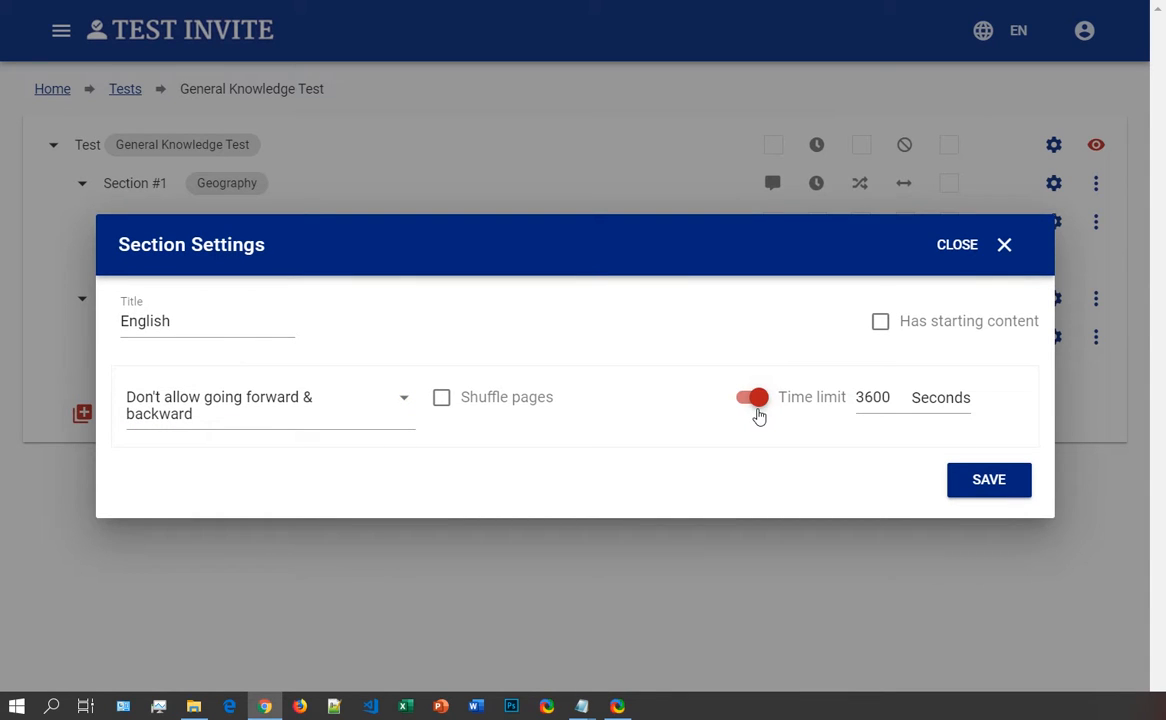
click(880, 397)
key(ctrl+a)
text(9)
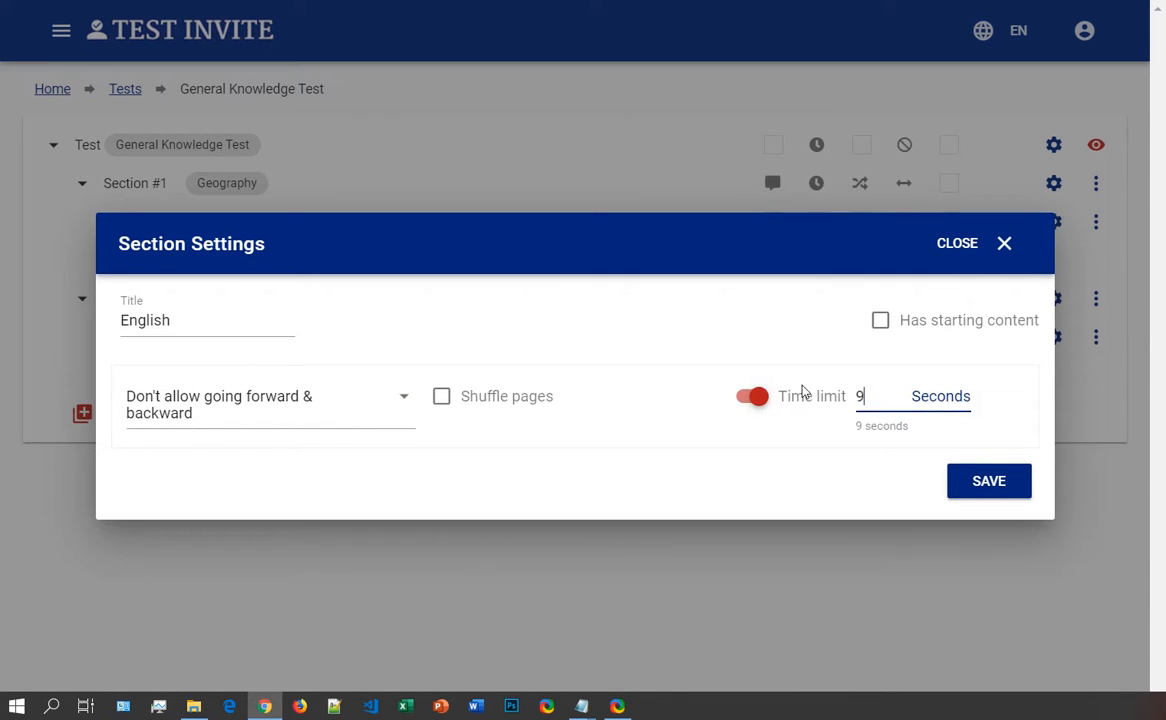
text(00)
click(782, 464)
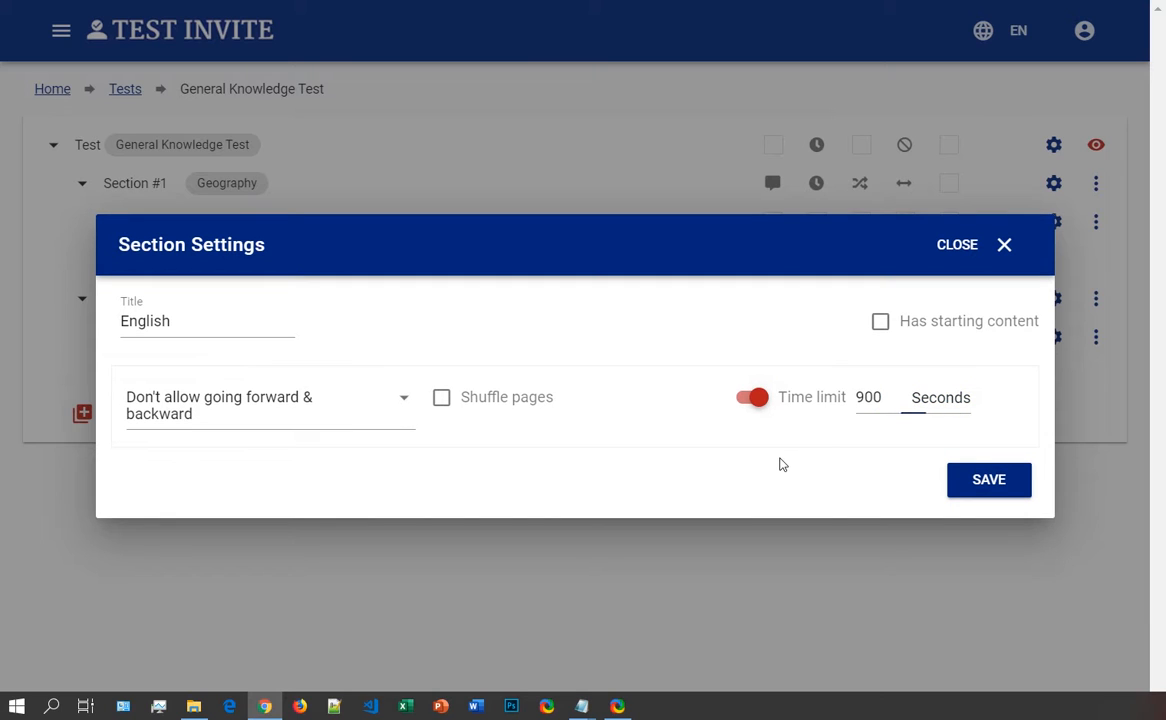
Step: Add starting content "You are about to start the English section" and "You will have 15 minutes to respond to all questions in this section", and save
click(880, 321)
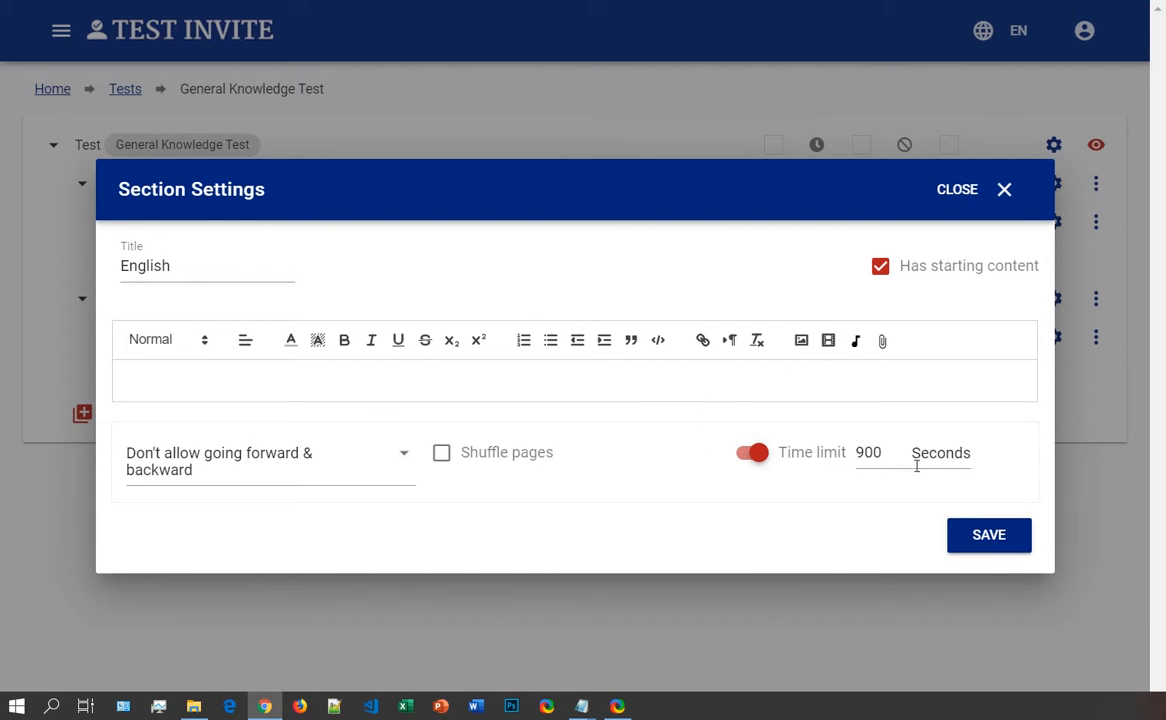
key(alt+Tab)
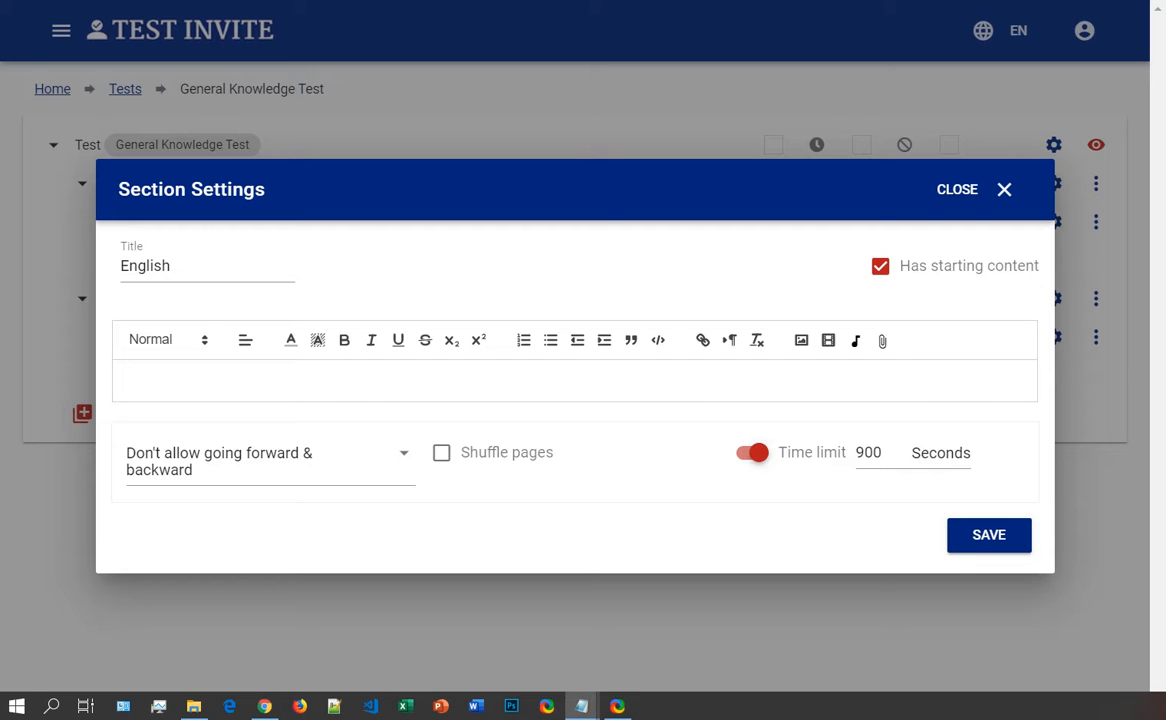
click(612, 380)
text(You are about to start the Geography section You will have 5 minutes to respond to all questions in this section)
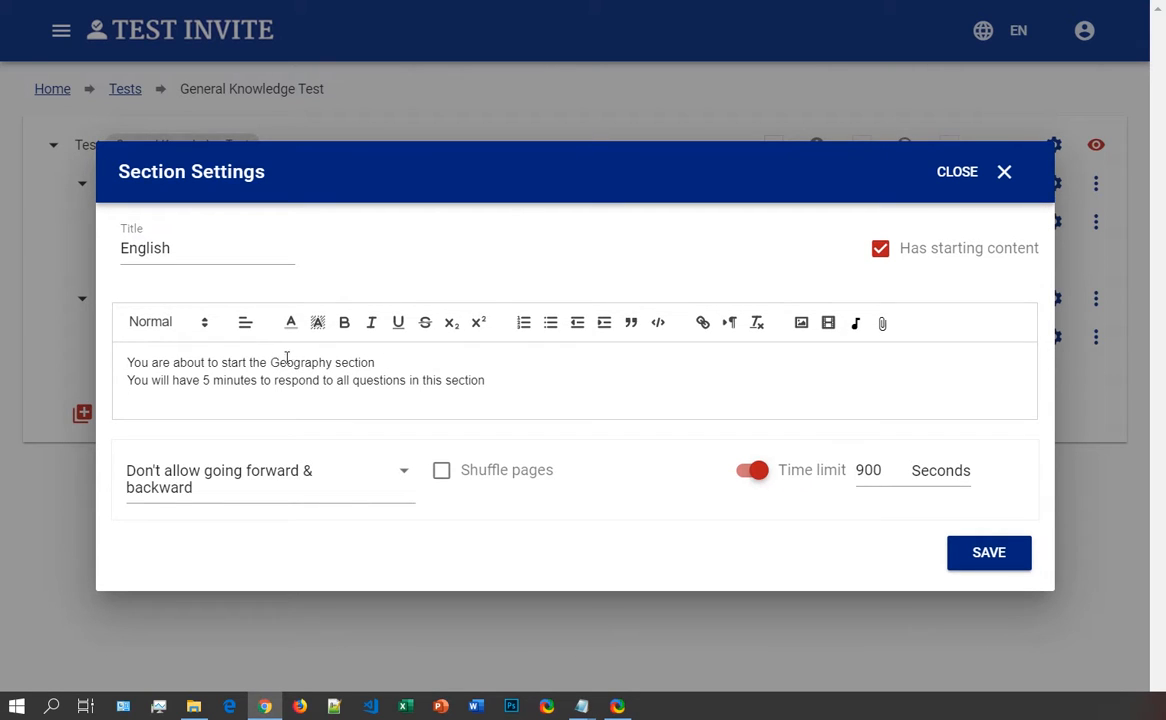
key(BackSpace)
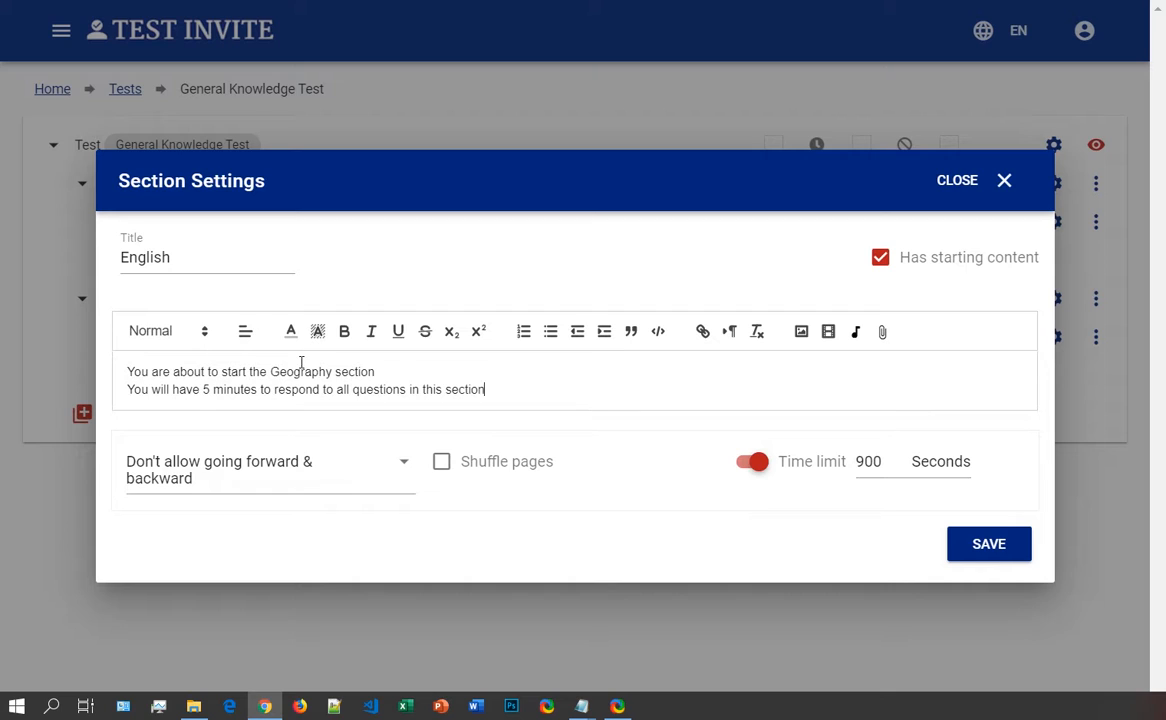
double_click(300, 371)
text(English)
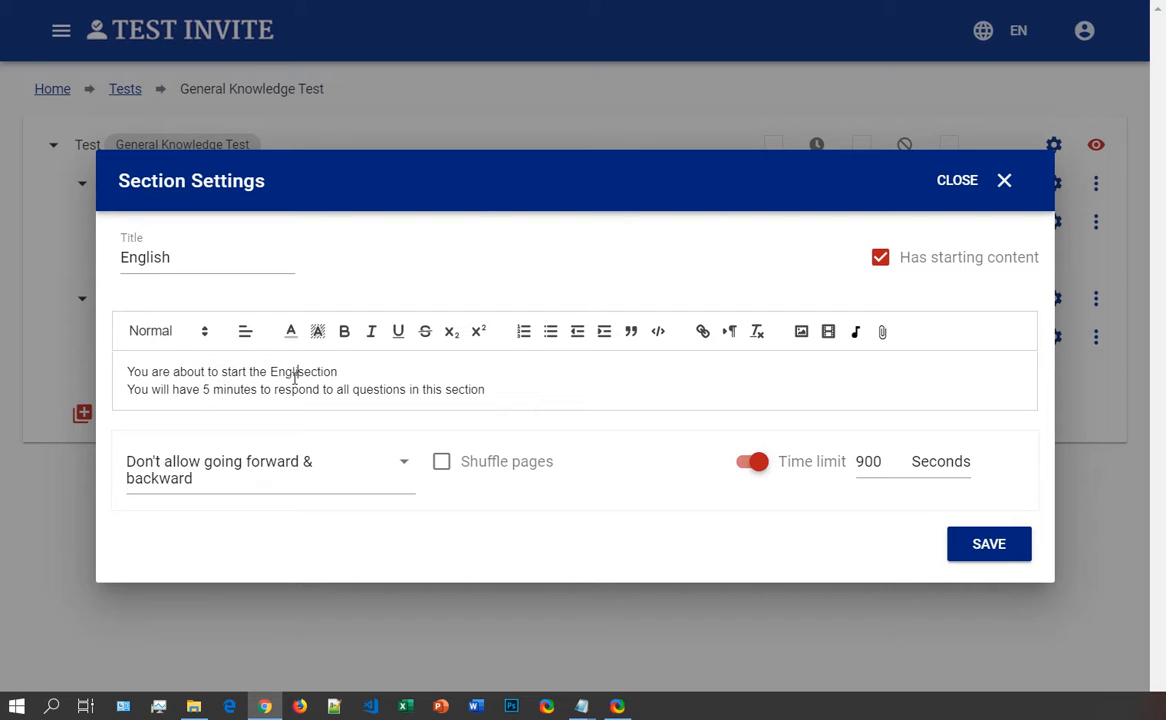
double_click(207, 389)
text(15)
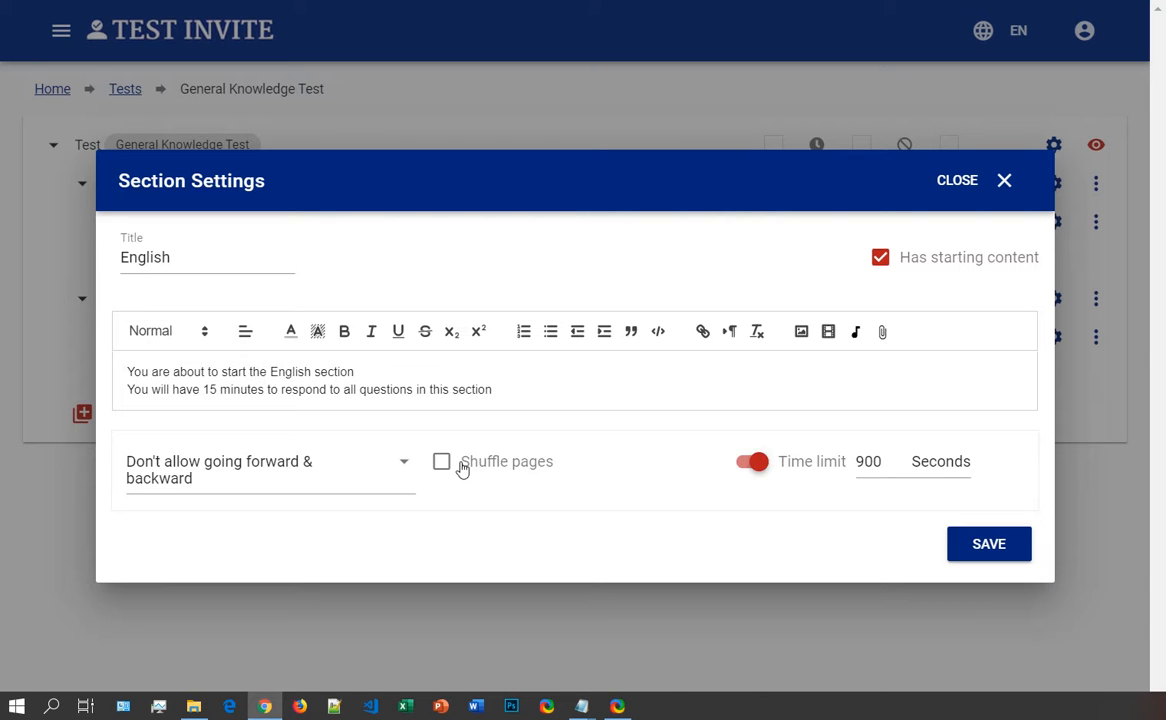
click(957, 553)
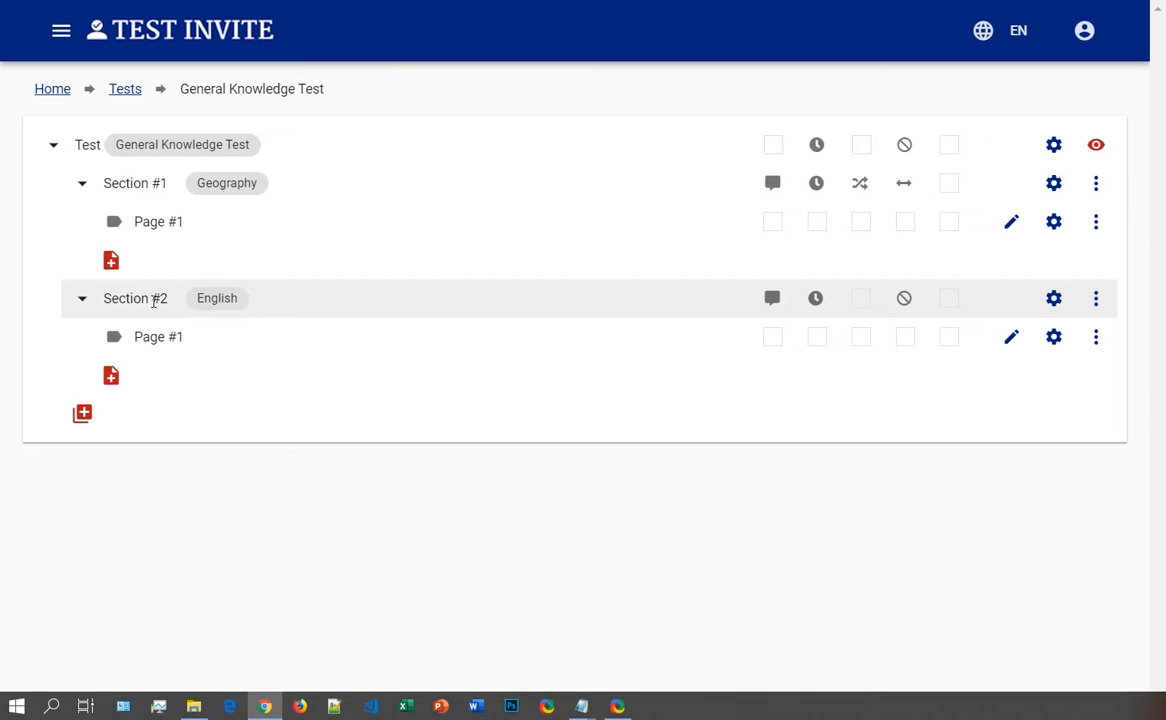
Step: Add a third section to the test, title it "Math" and set its navigation to "Allow only going backward"
click(84, 415)
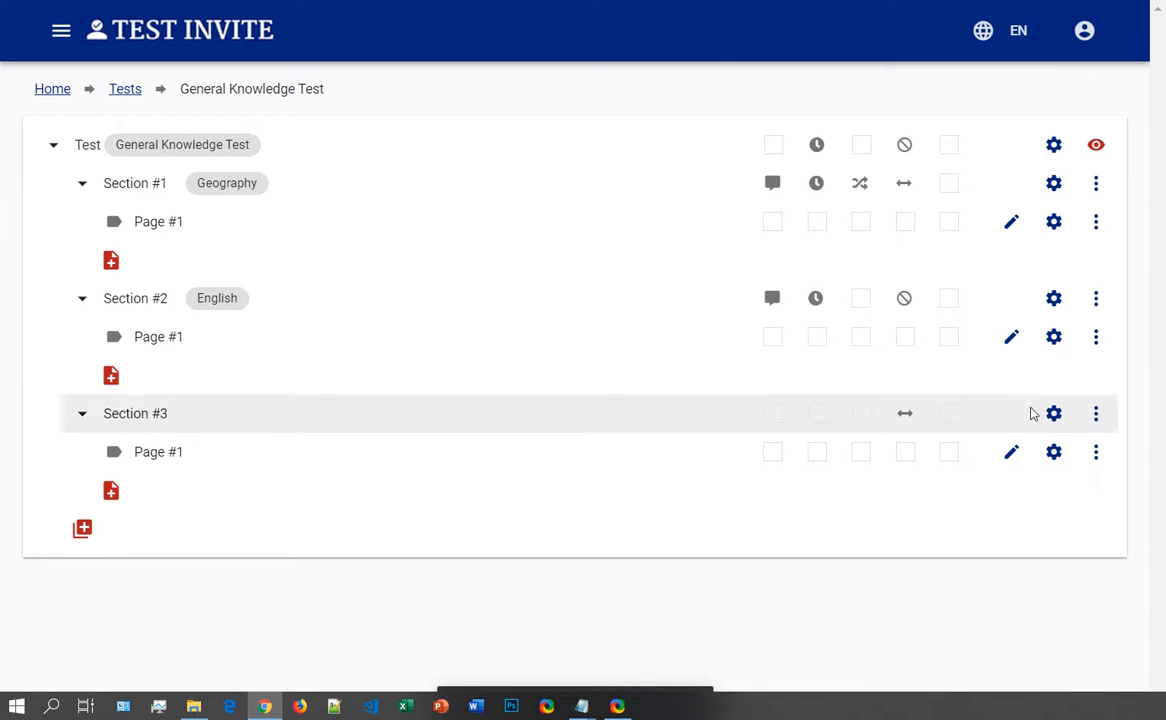
click(1054, 416)
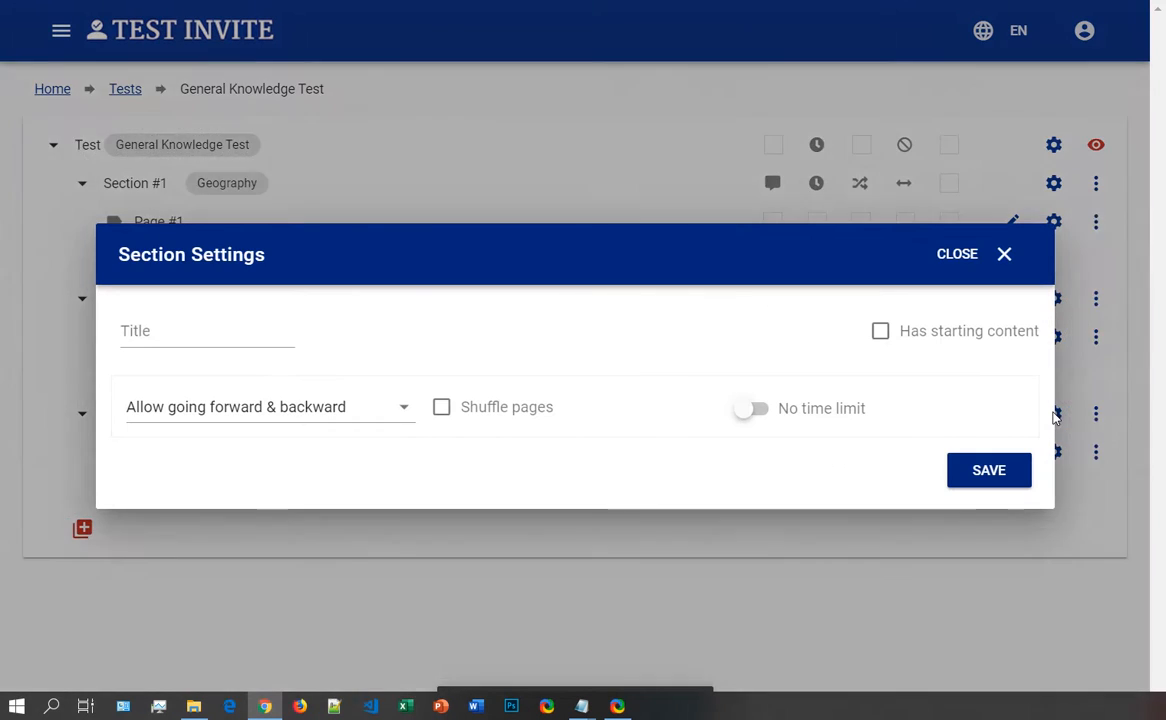
click(217, 323)
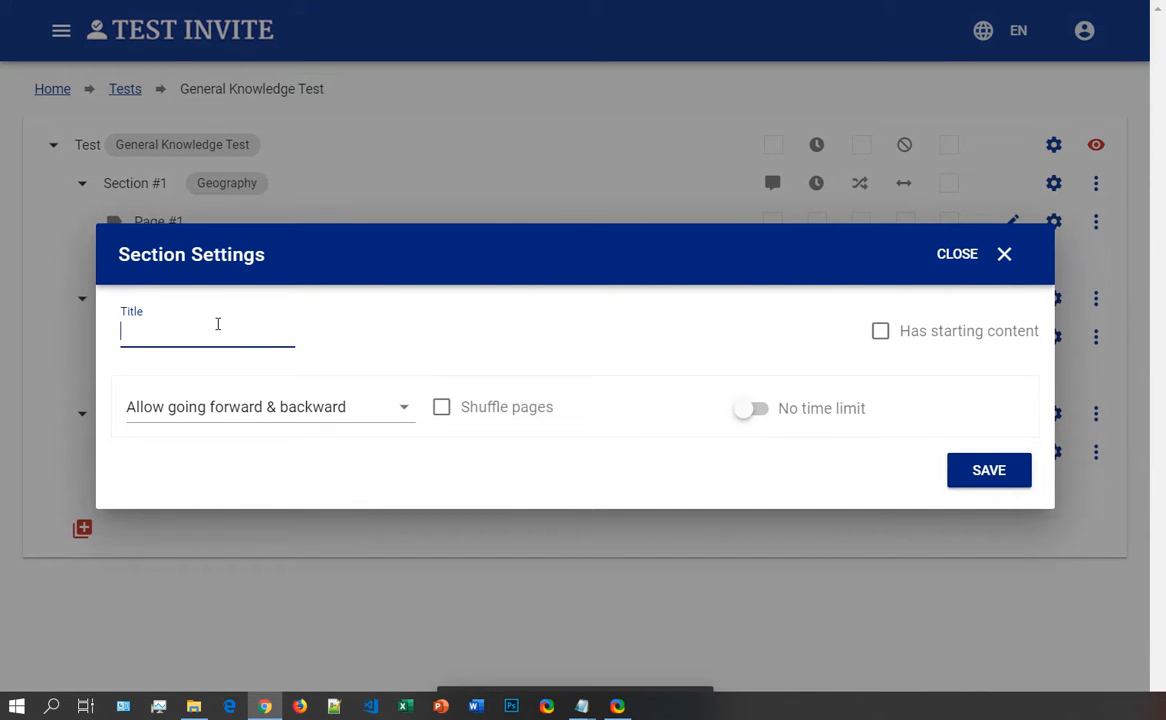
text(Math)
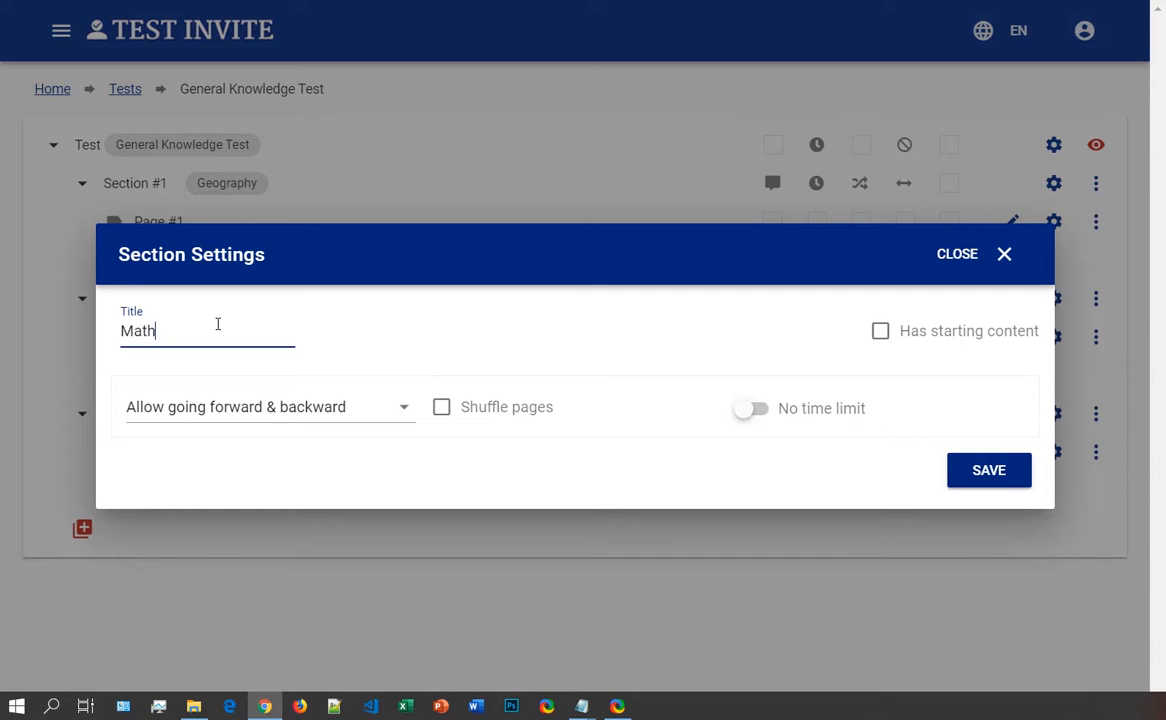
click(317, 412)
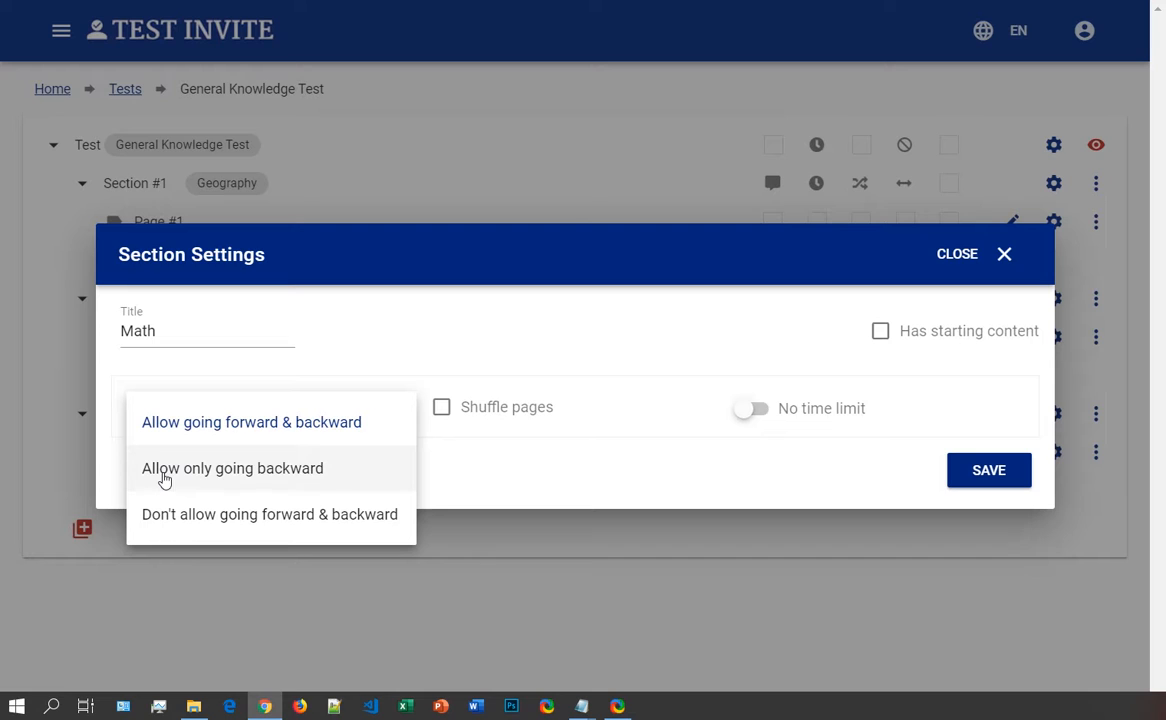
click(245, 475)
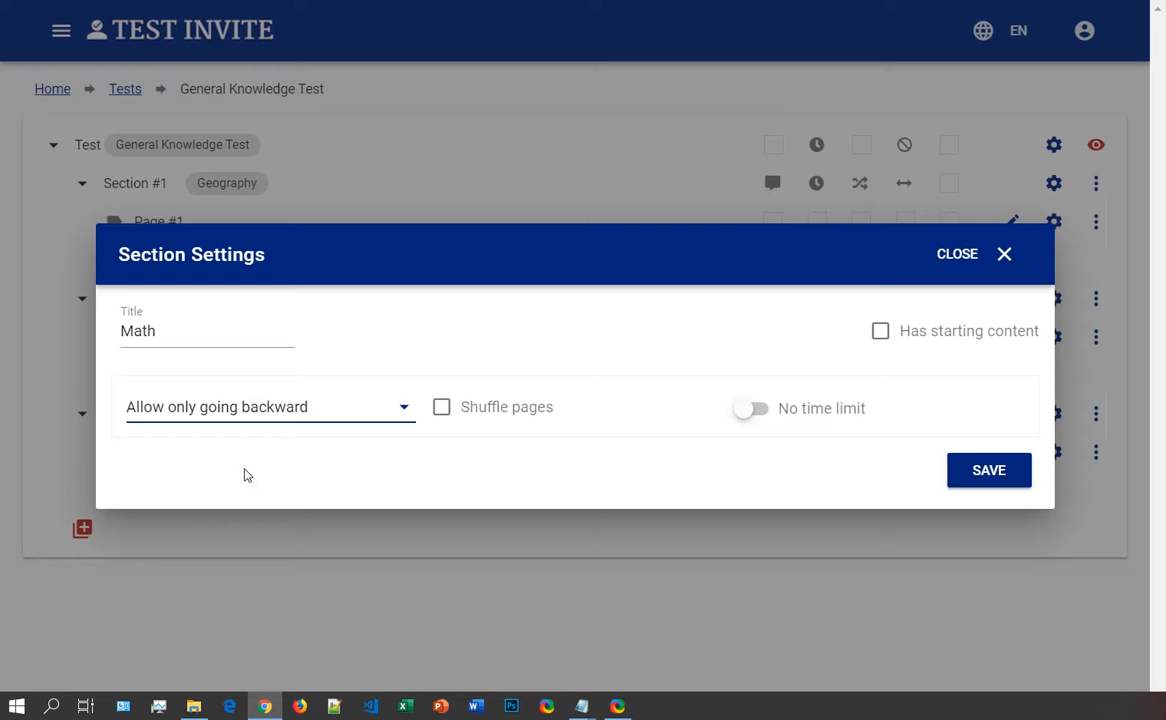
Step: Add starting content "You are about to start the Math section" and "You will have 5 minutes to respond to all questions in this section"
click(880, 331)
key(alt+Tab)
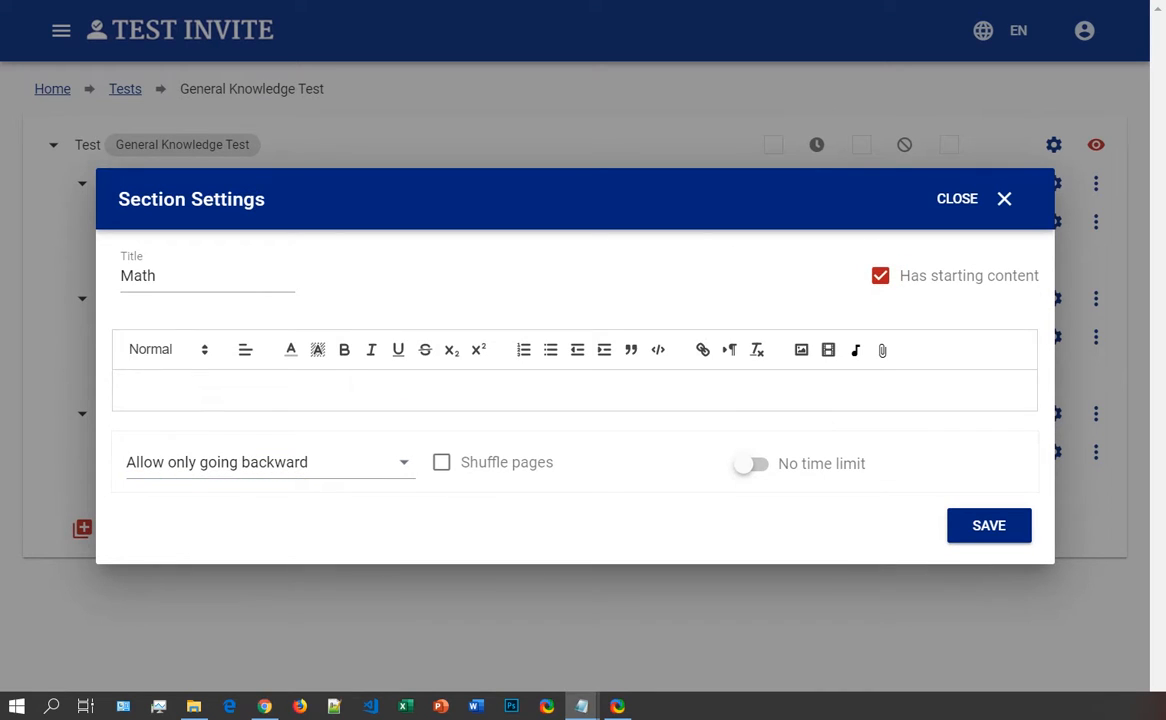
key(alt+Tab)
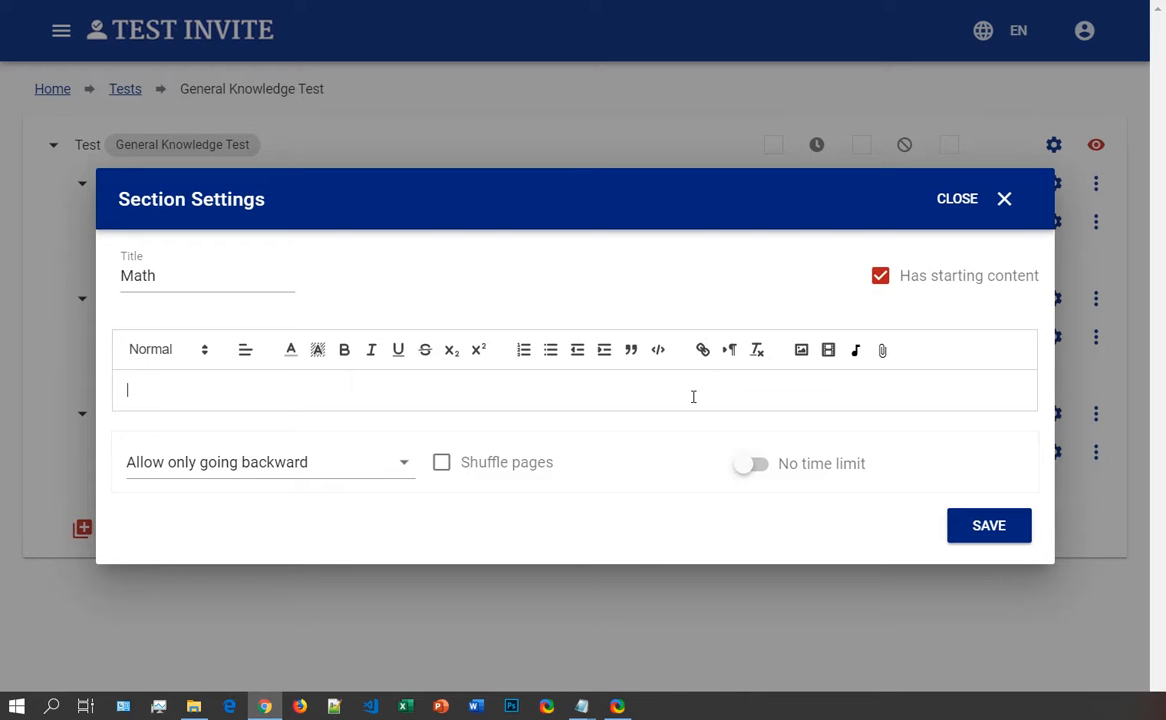
text(You are about to start the Geography section You will have 5 minutes to respond to all questions in this section)
key(BackSpace)
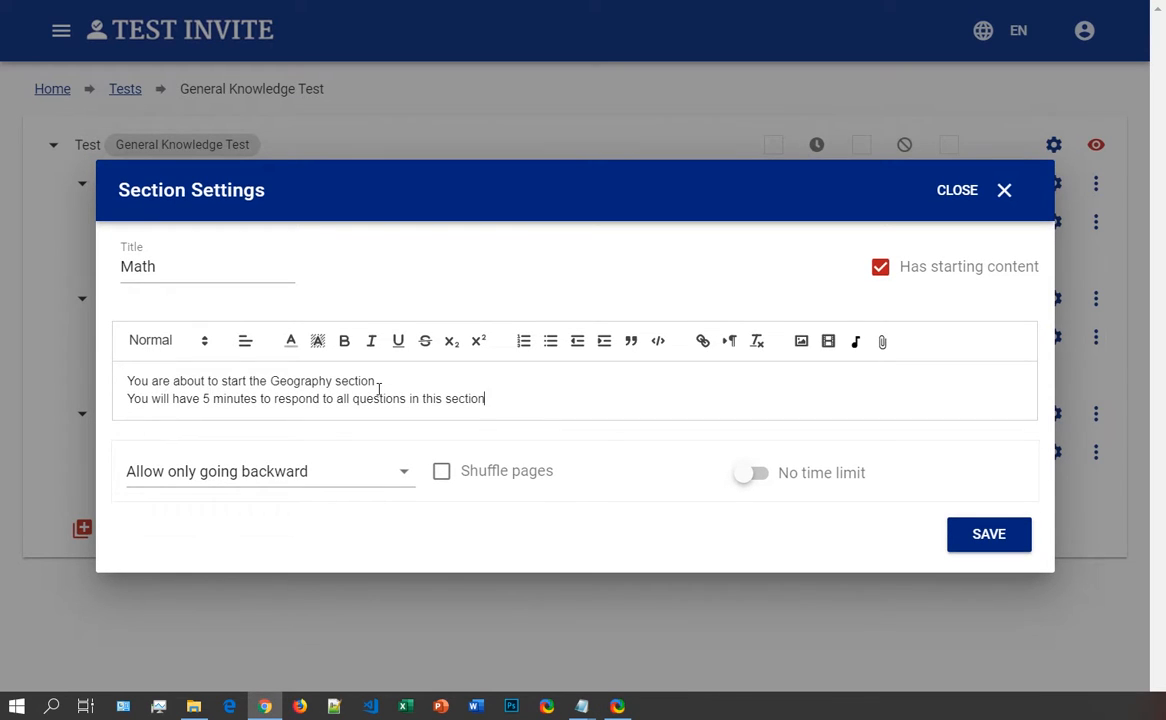
double_click(276, 386)
text(Math)
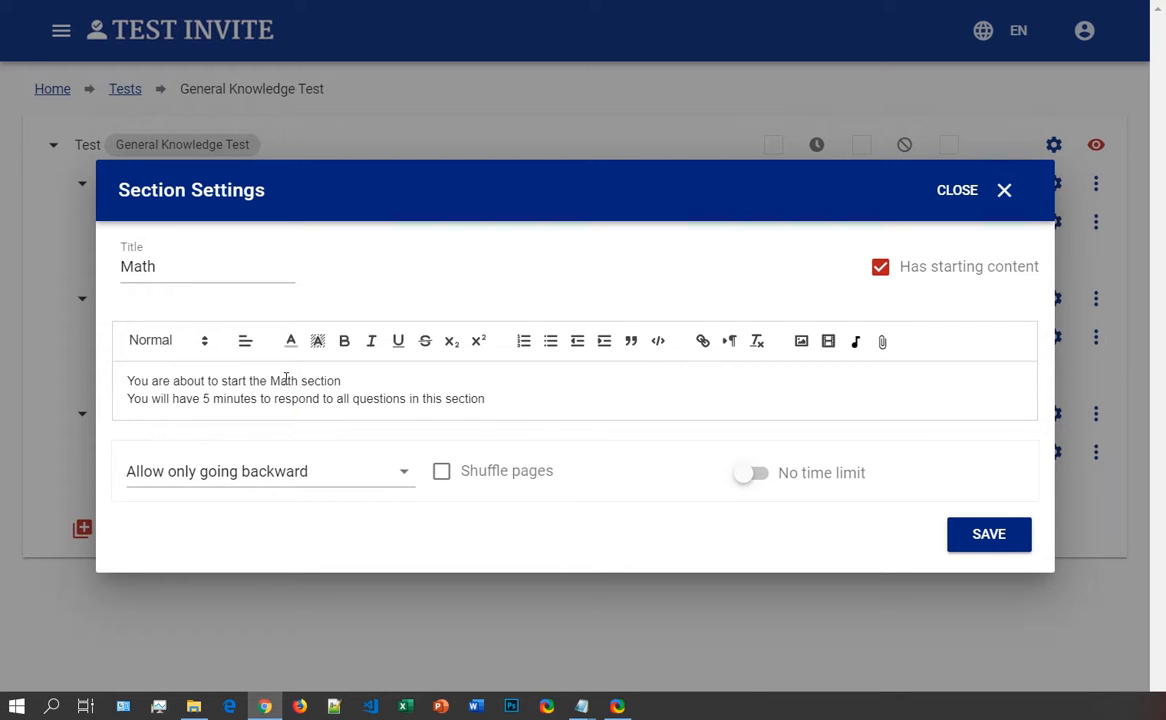
Step: Set a time limit of 600 seconds for the Math section and save its settings
click(762, 473)
drag(897, 461, 831, 465)
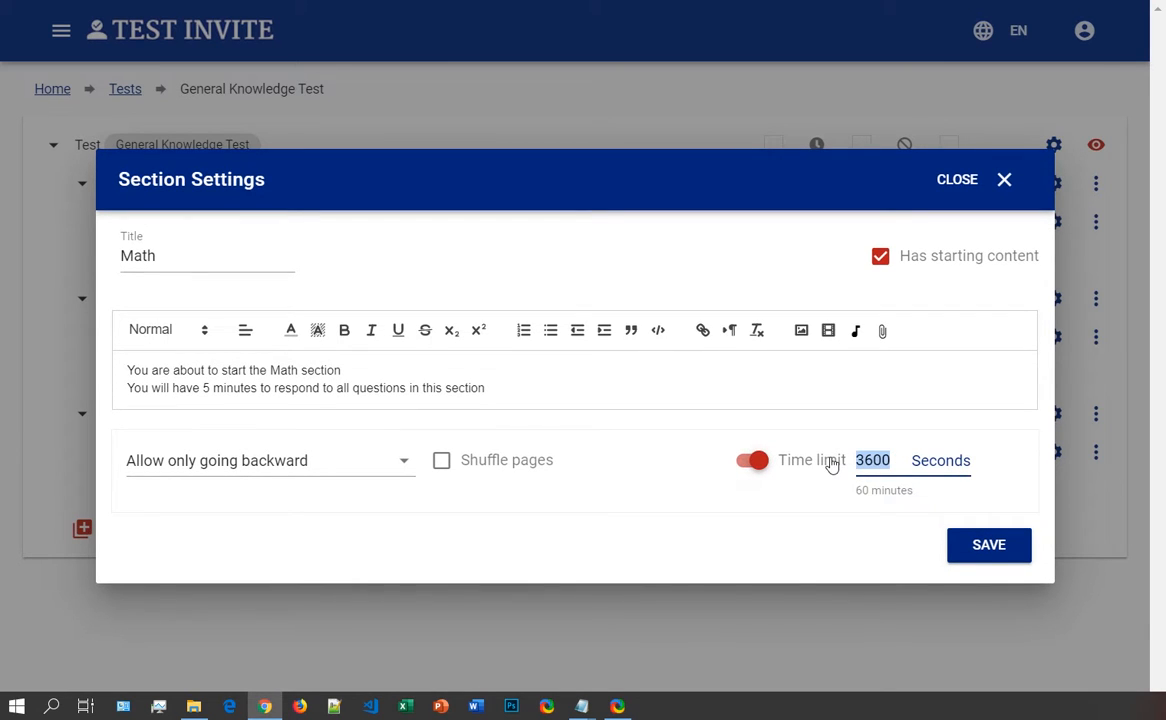
text(600)
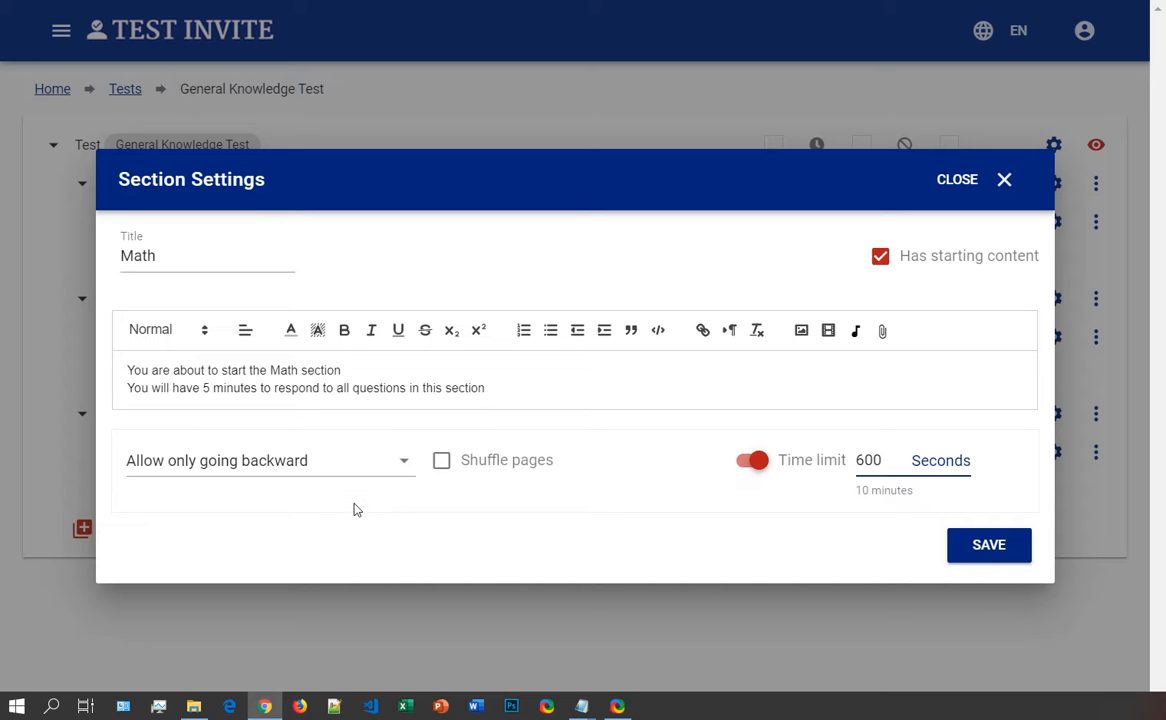
click(989, 545)
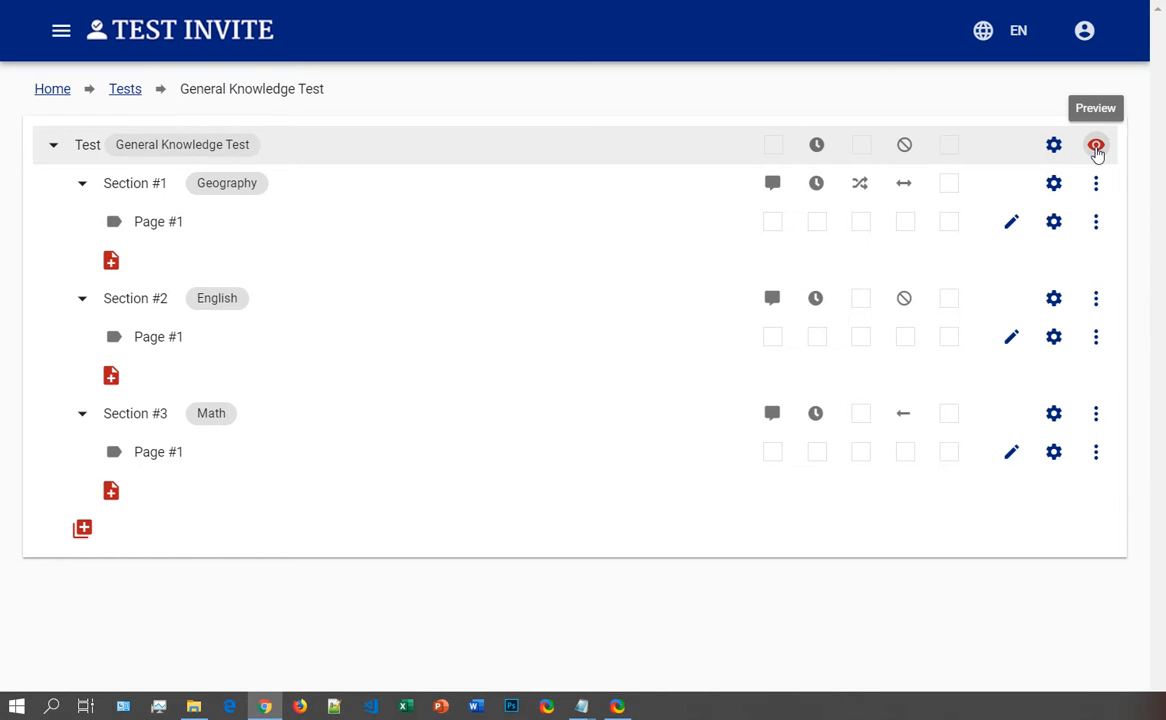
Step: Preview the test, checking the Geography starting content and the section timer on its second page, and close the preview
click(1096, 146)
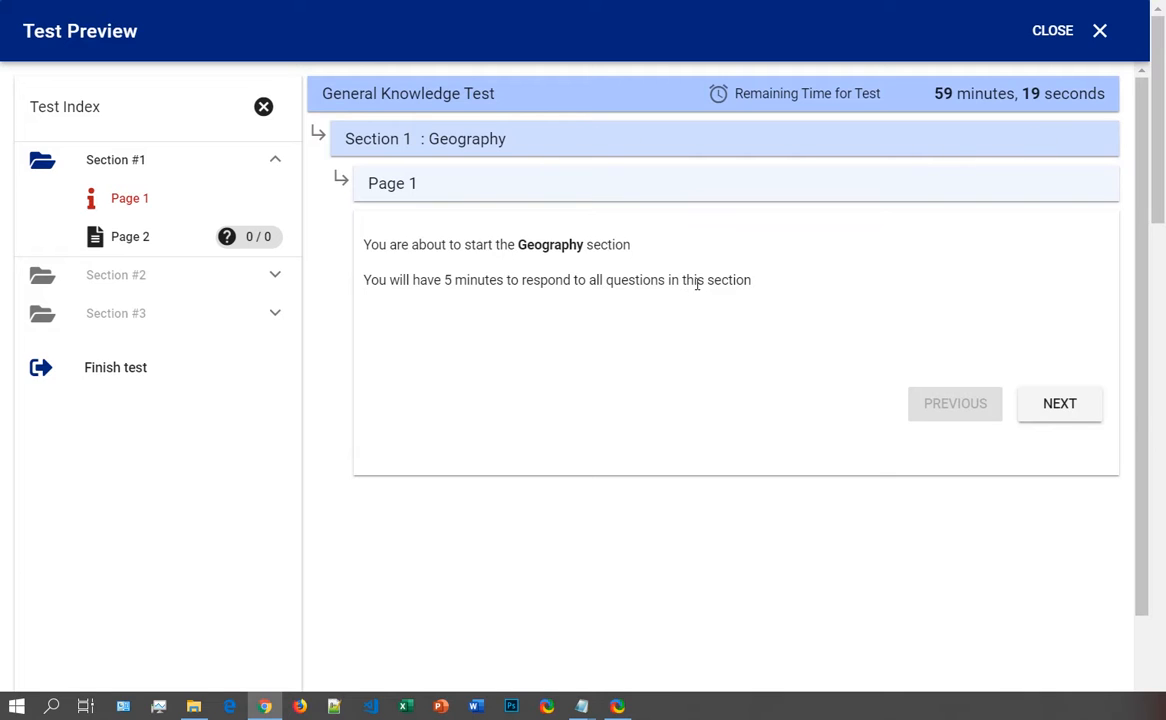
drag(753, 282, 364, 245)
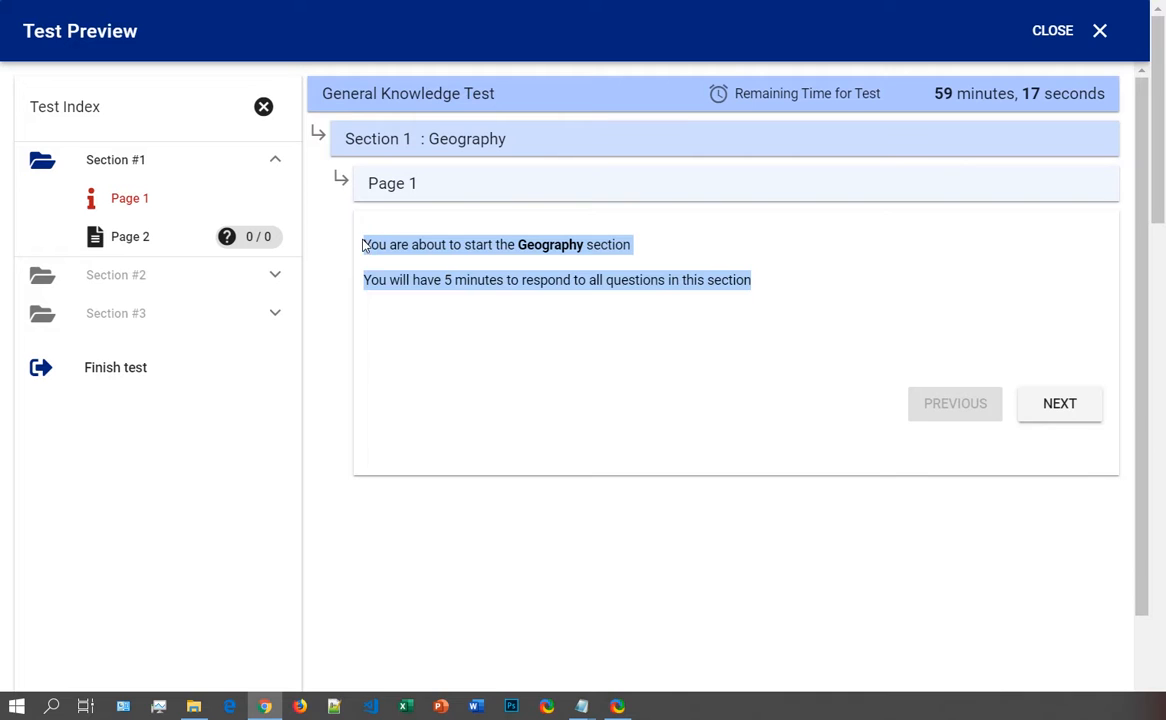
click(735, 287)
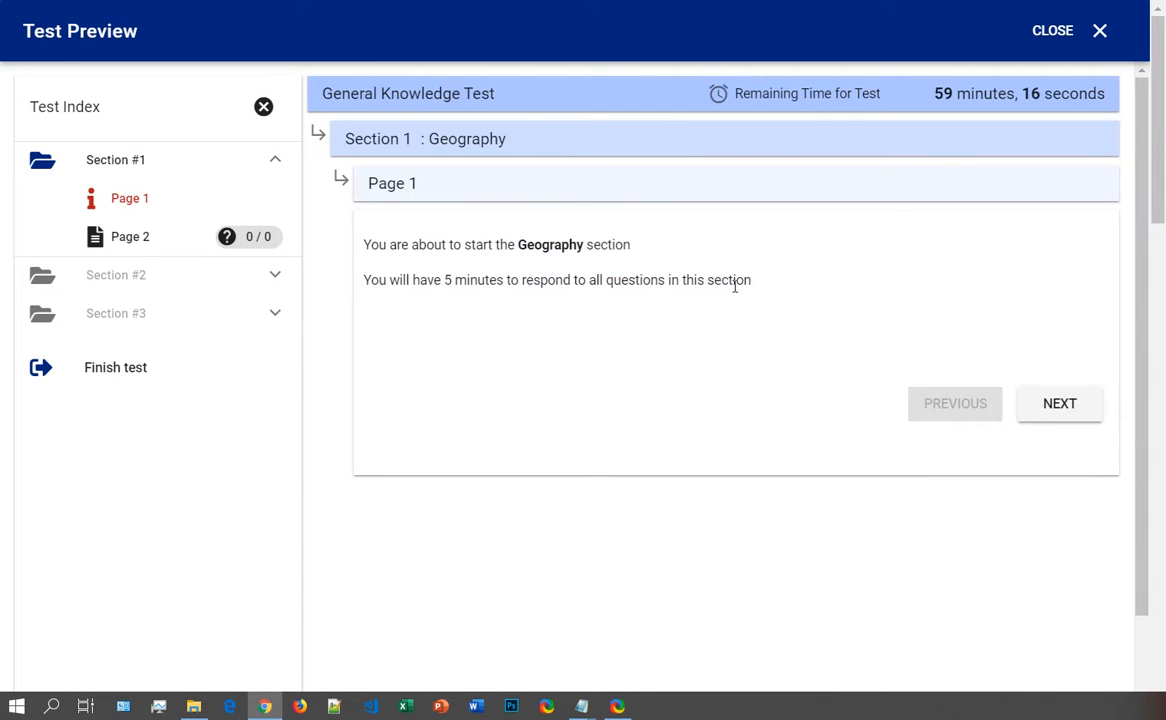
click(1063, 405)
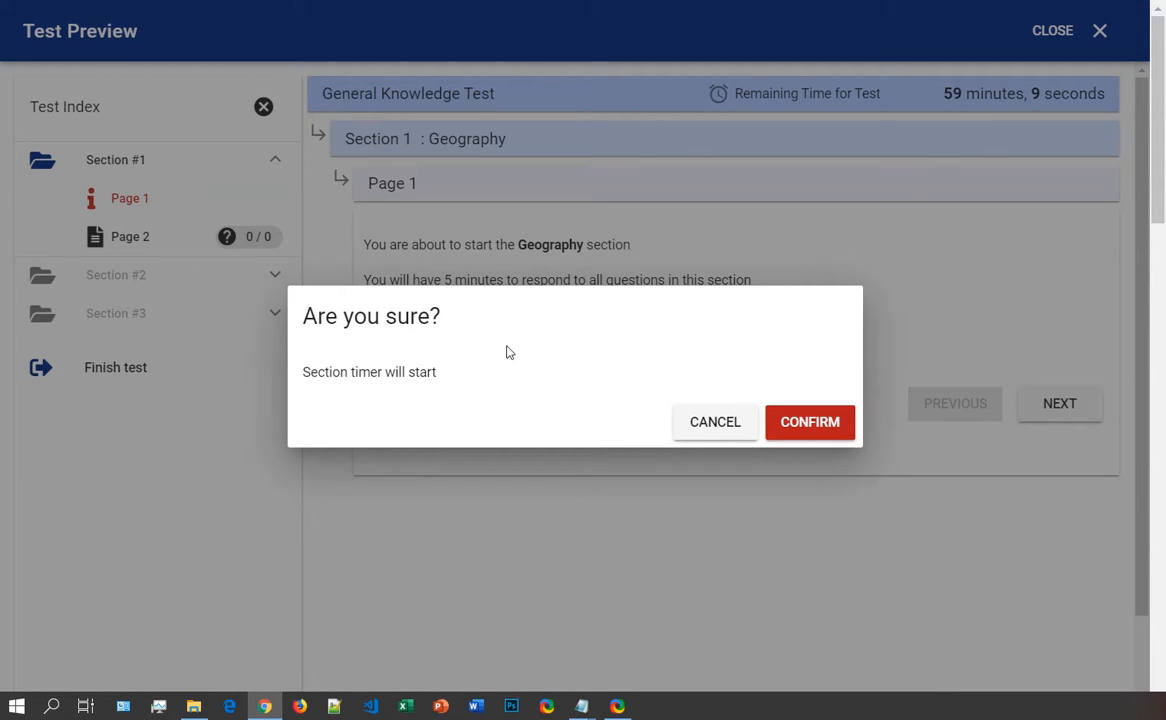
click(810, 424)
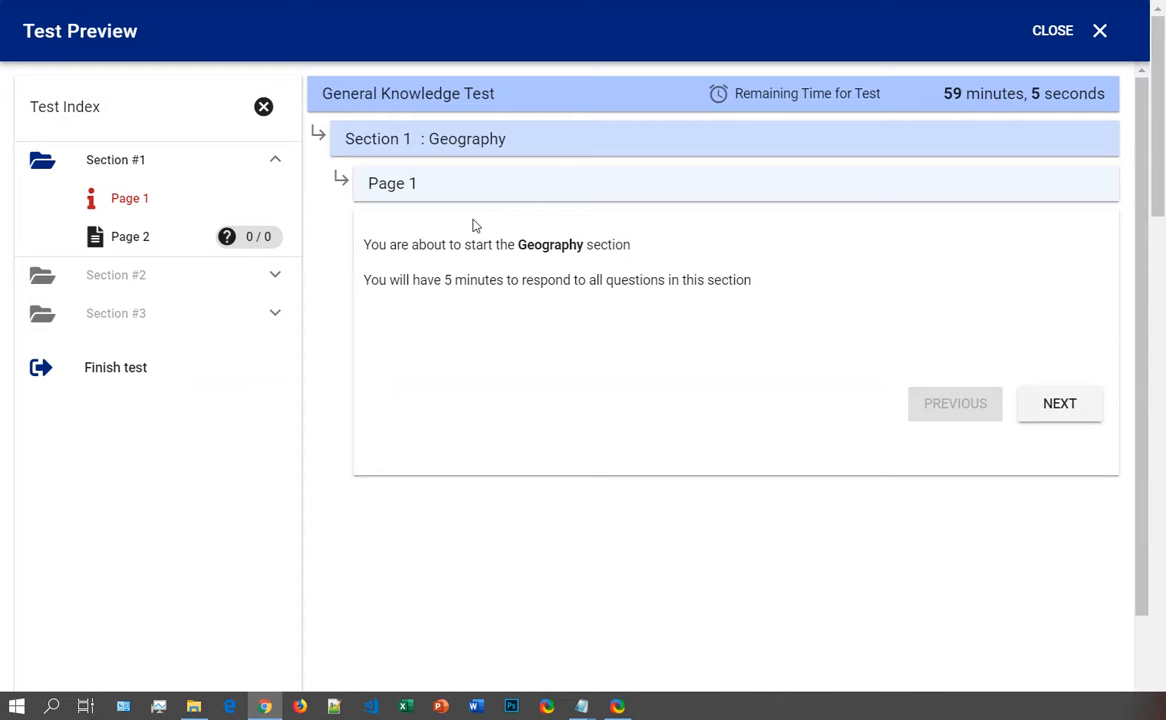
click(1070, 410)
click(815, 424)
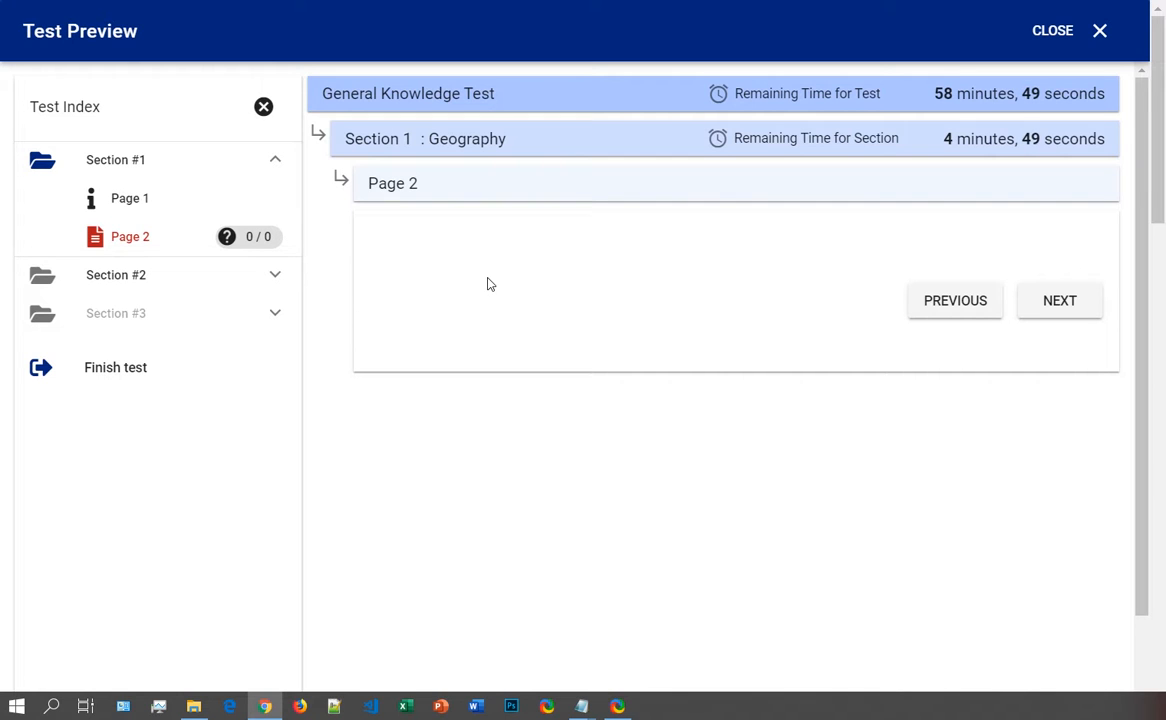
click(1090, 36)
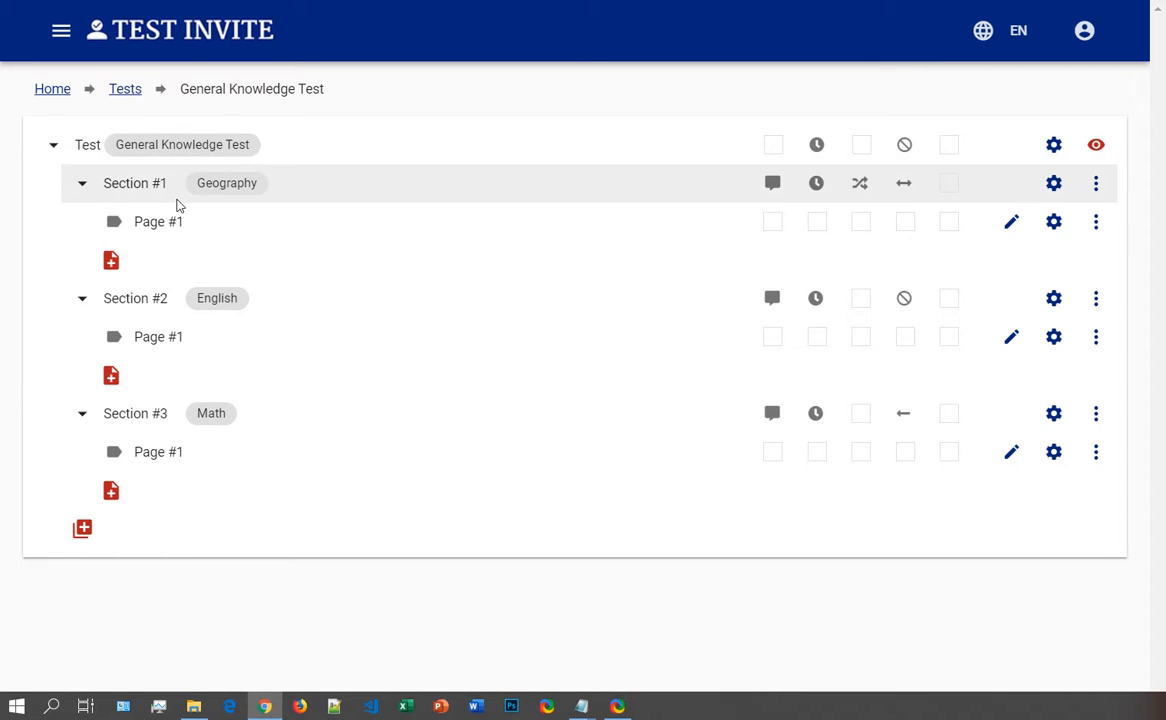
Step: Add two more pages to the Geography section and open its Page #1 for editing
click(111, 260)
click(145, 285)
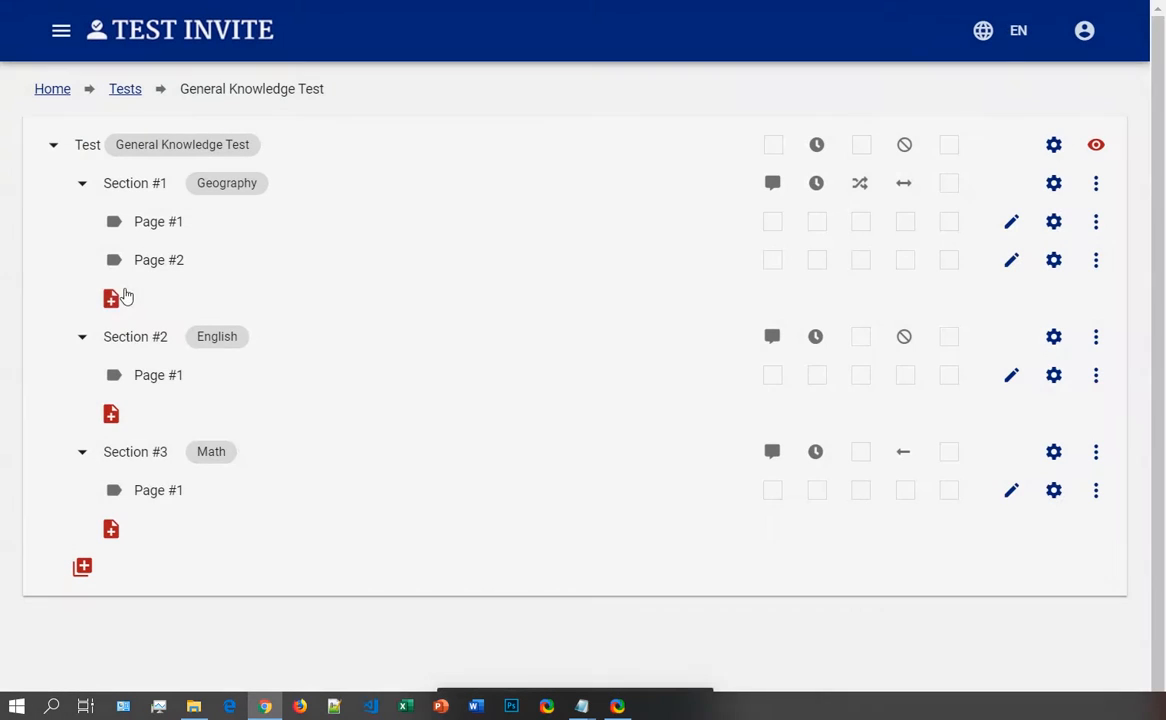
click(116, 297)
click(157, 318)
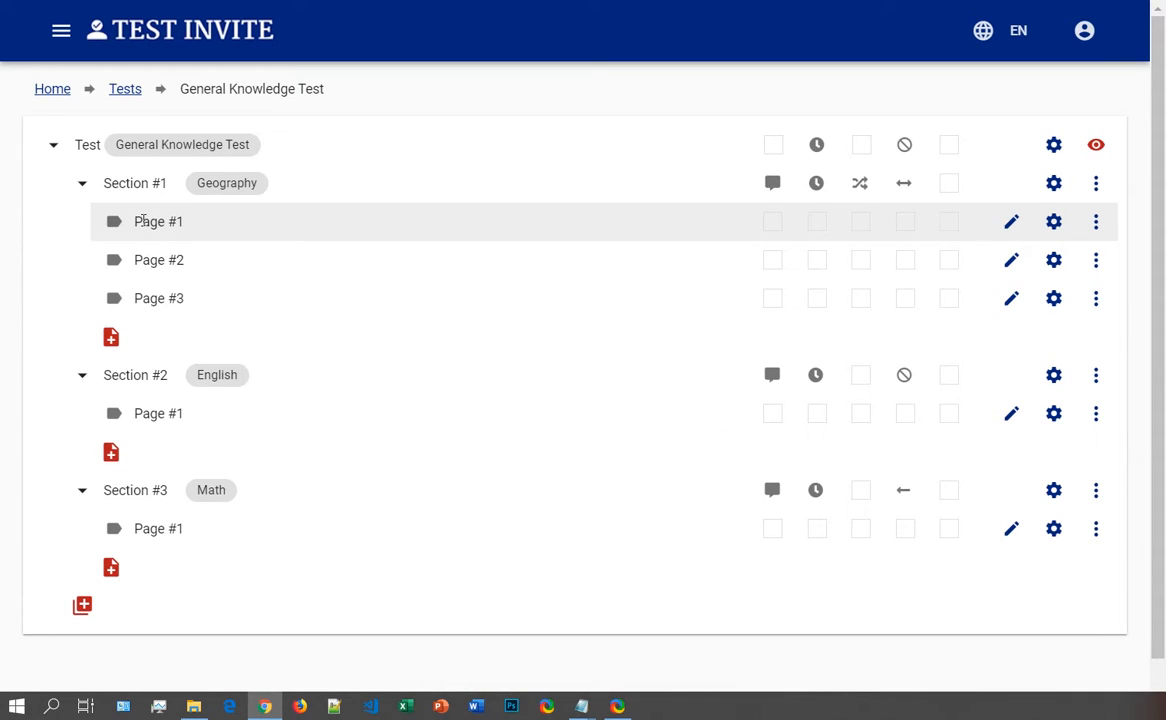
click(1012, 222)
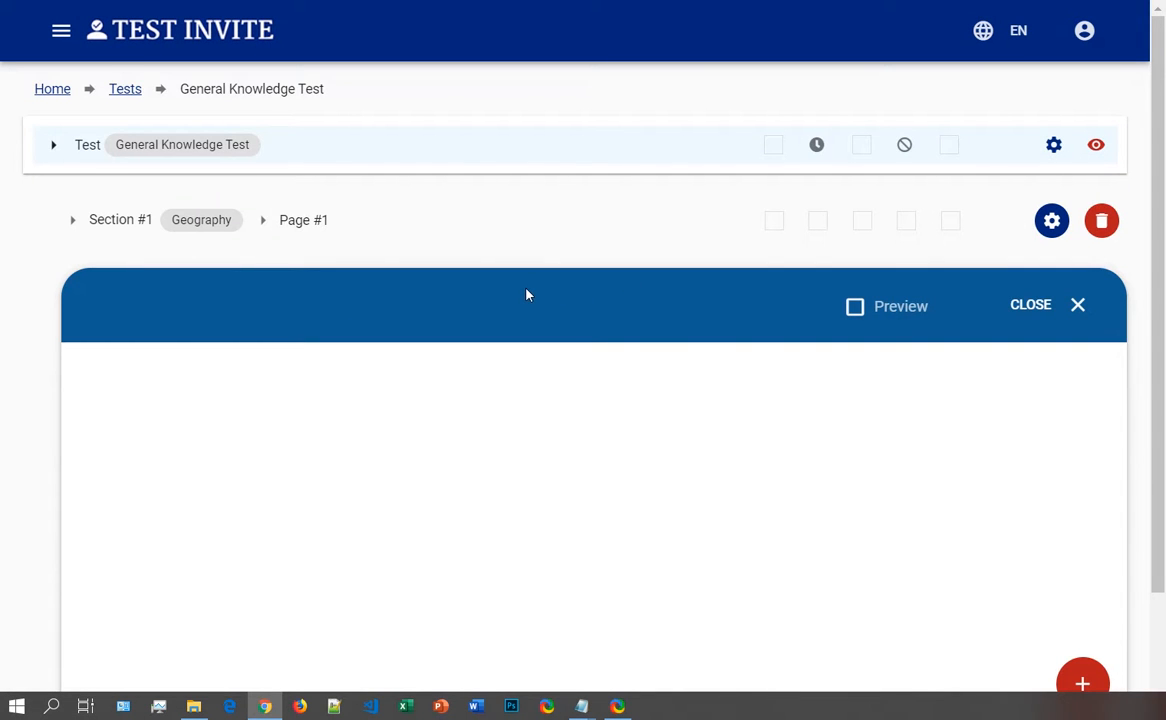
Step: Browse the question bank for Page #1, choosing the Geography folder and filtering its questions by the capital group
scroll(527, 294, down, 1)
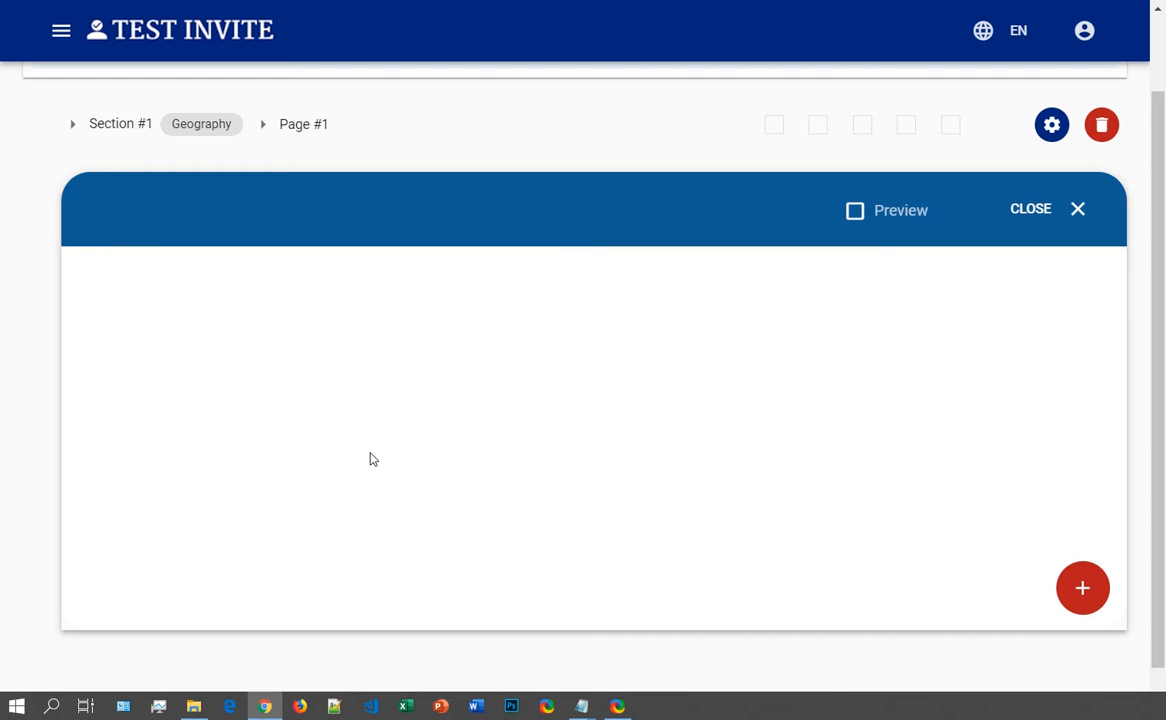
click(1090, 592)
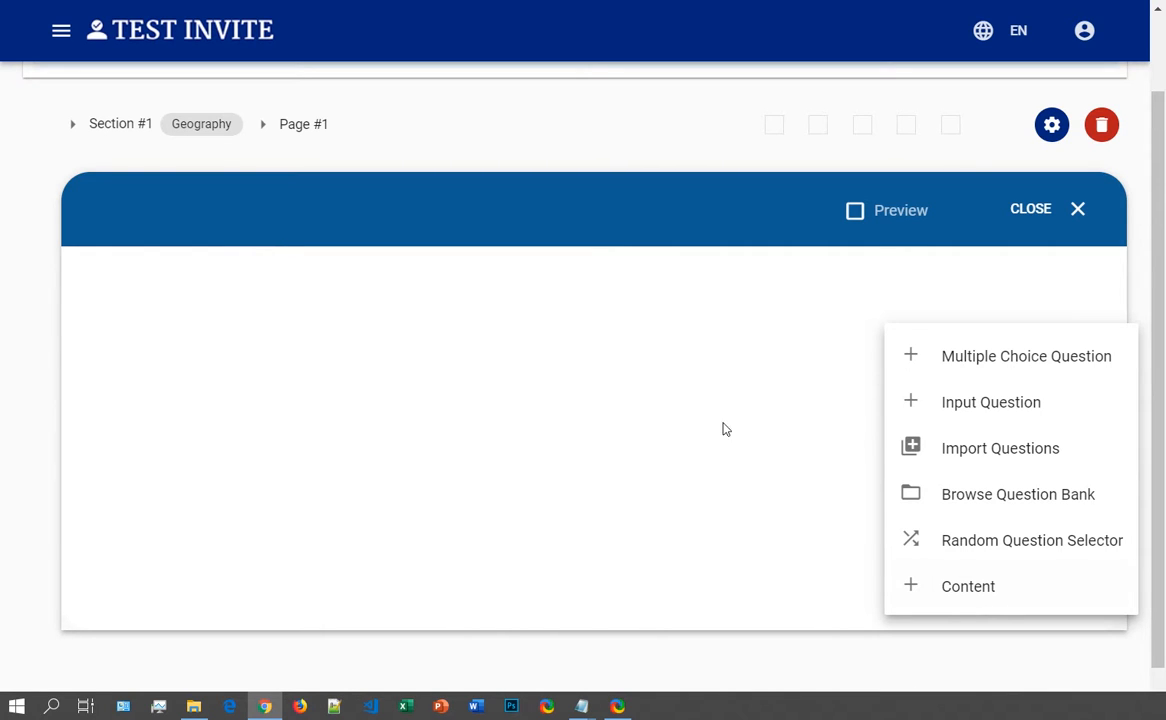
click(1010, 497)
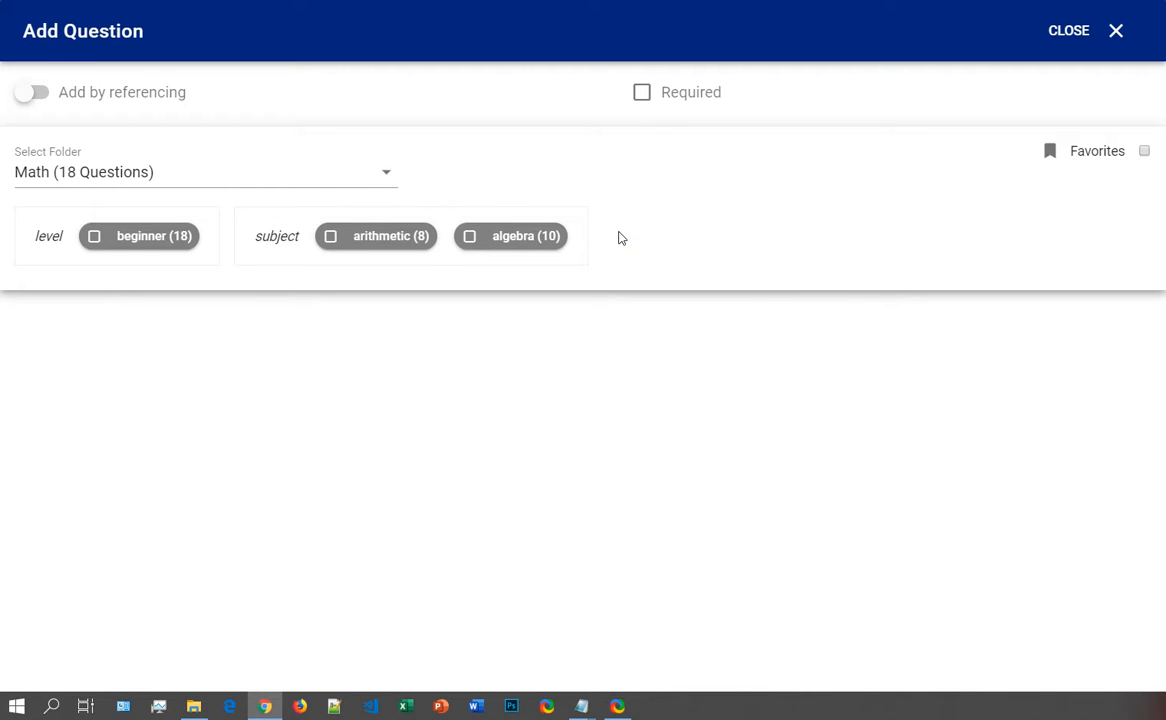
click(195, 176)
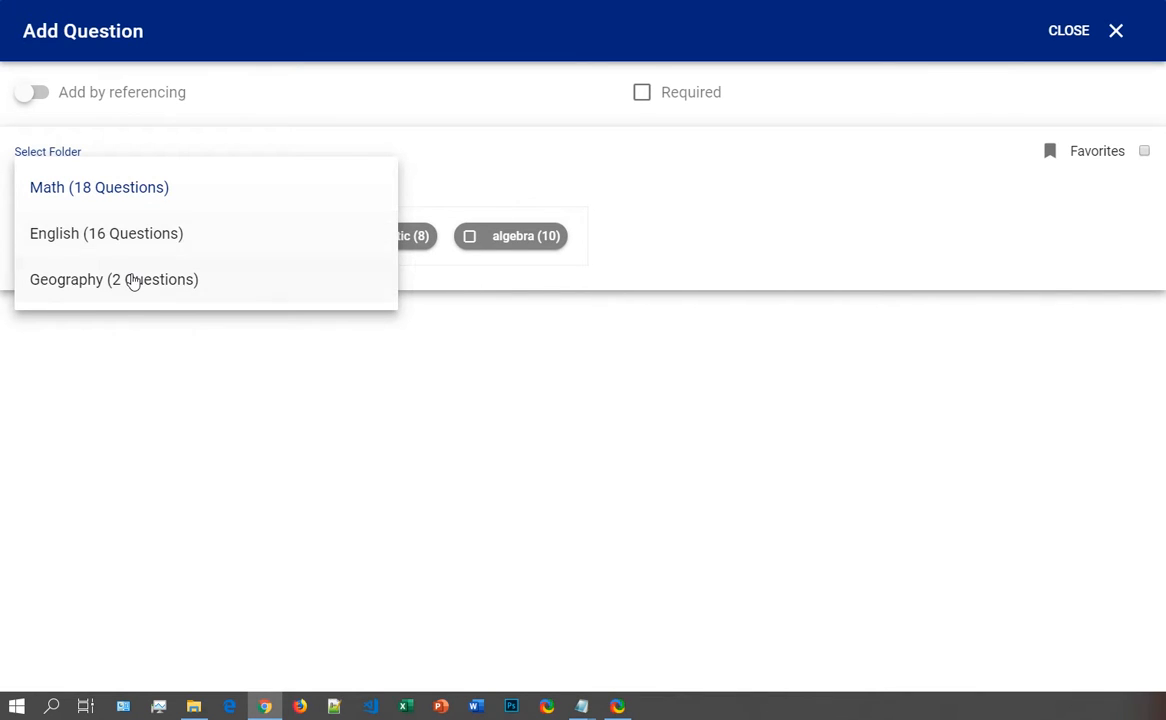
click(129, 287)
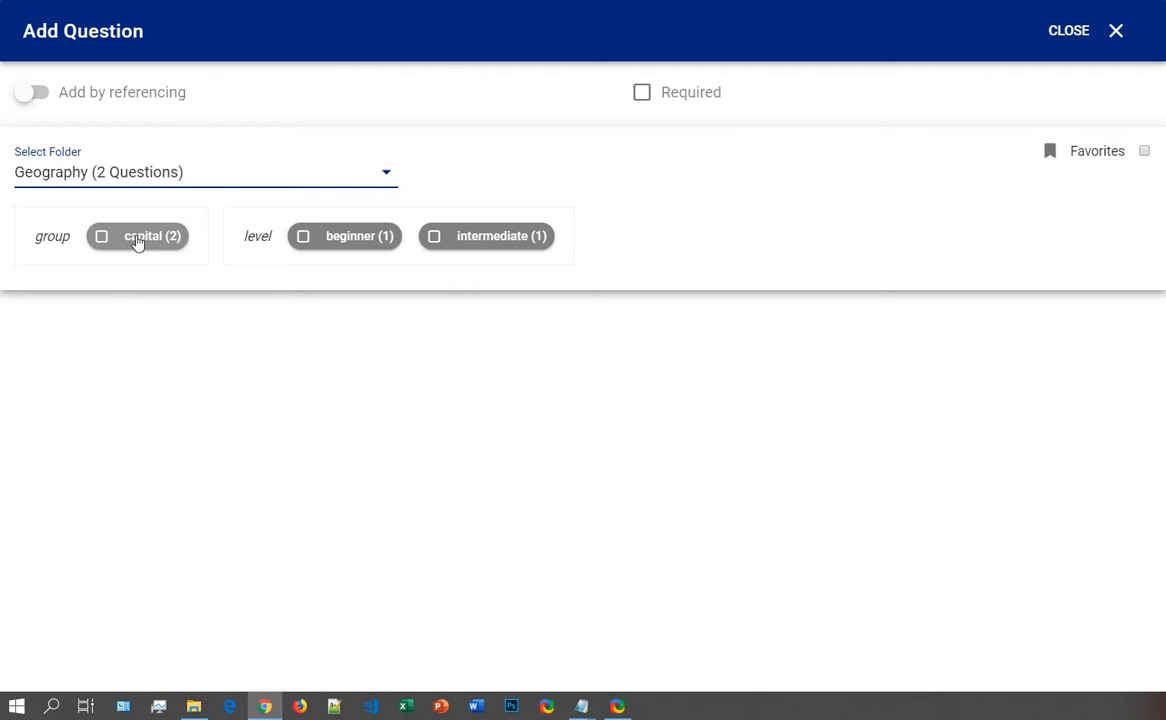
click(151, 247)
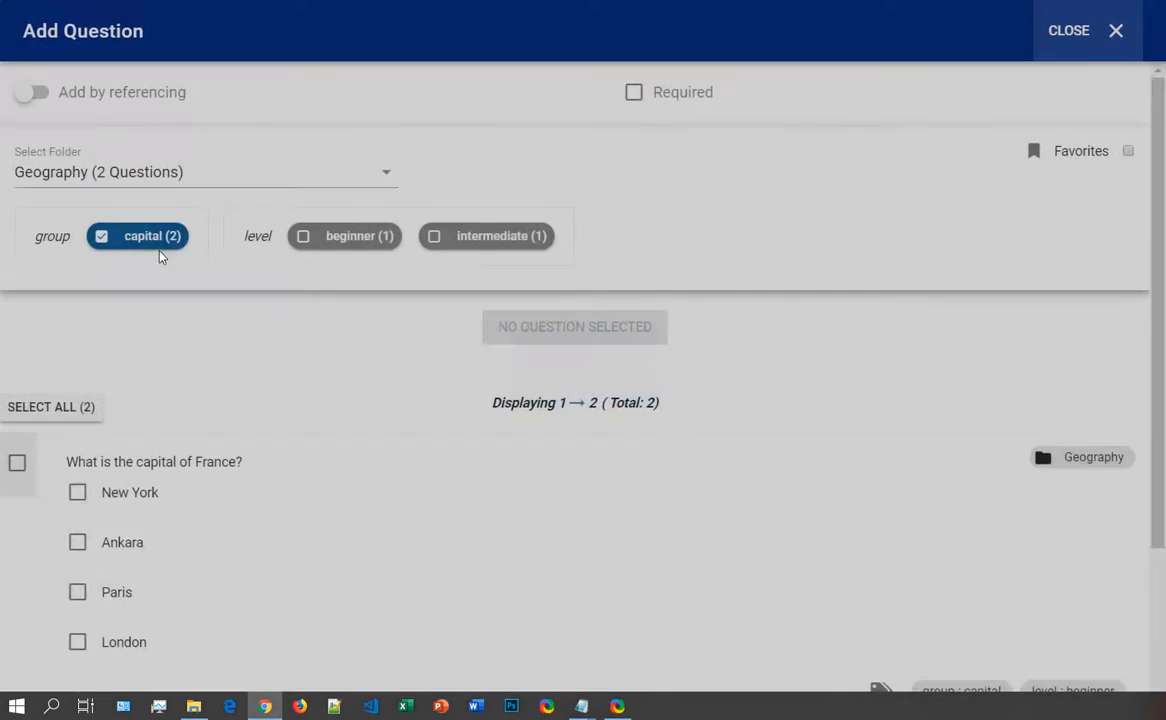
Step: Select all of the filtered capital questions, add them to Page #1 and close the page editor
scroll(234, 356, down, 2)
scroll(169, 335, down, 1)
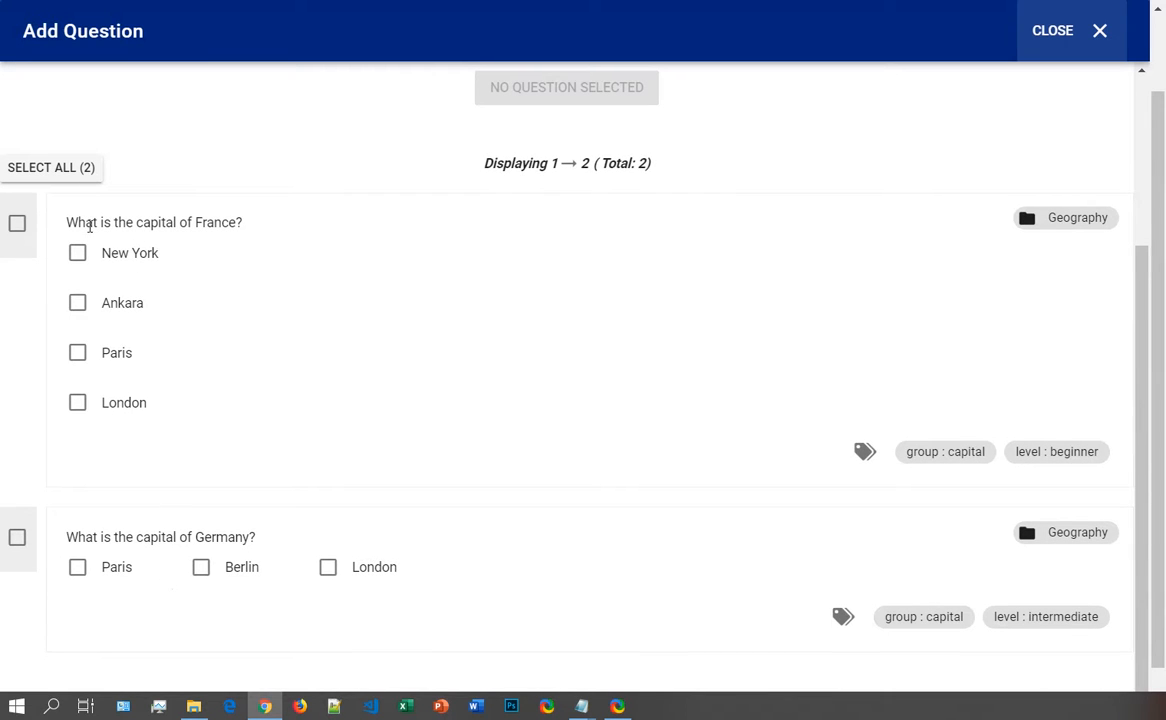
click(62, 170)
scroll(404, 160, up, 1)
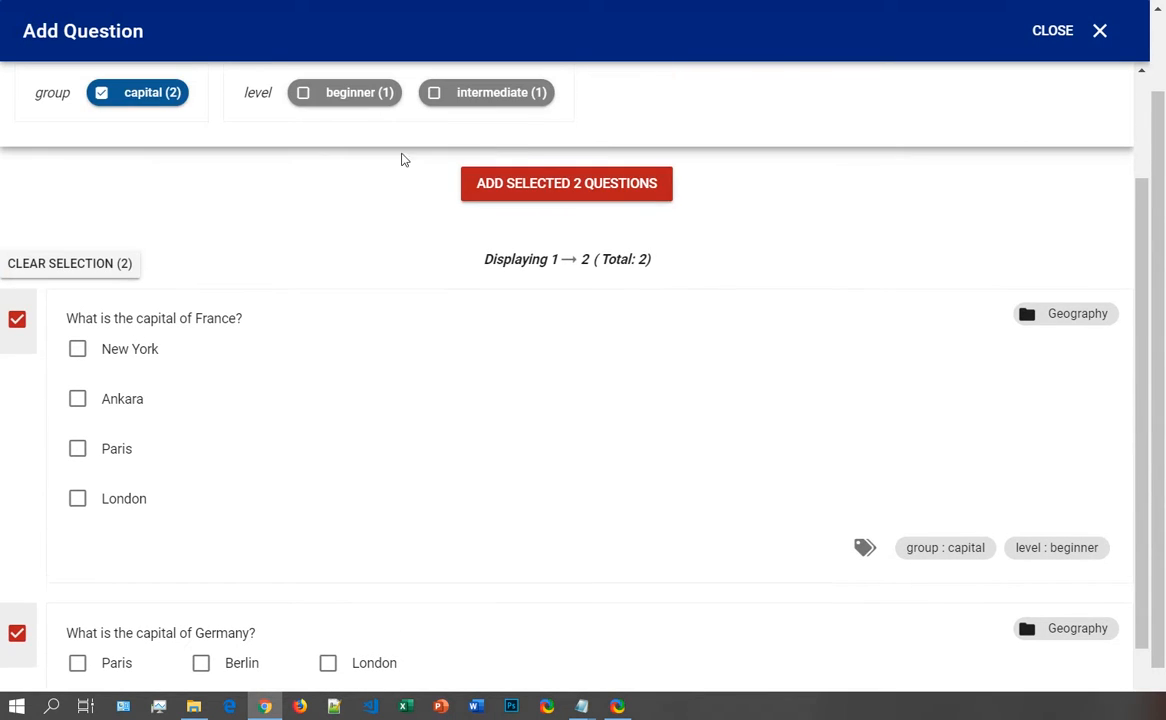
click(585, 184)
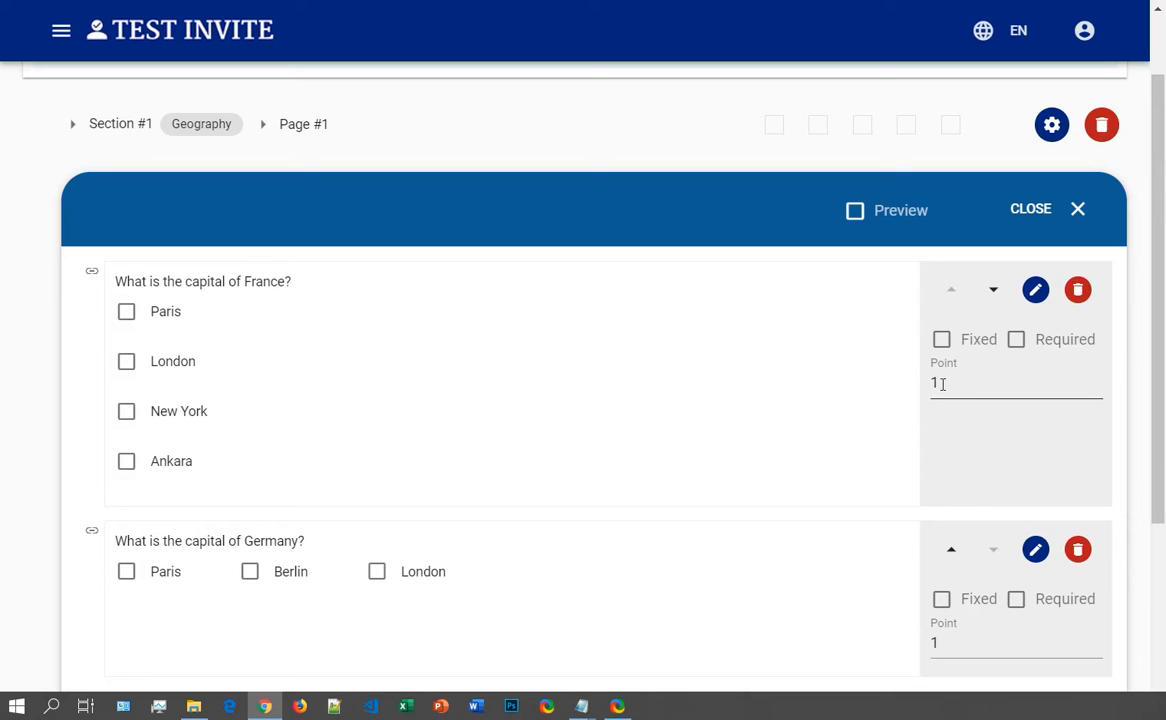
scroll(940, 318, down, 1)
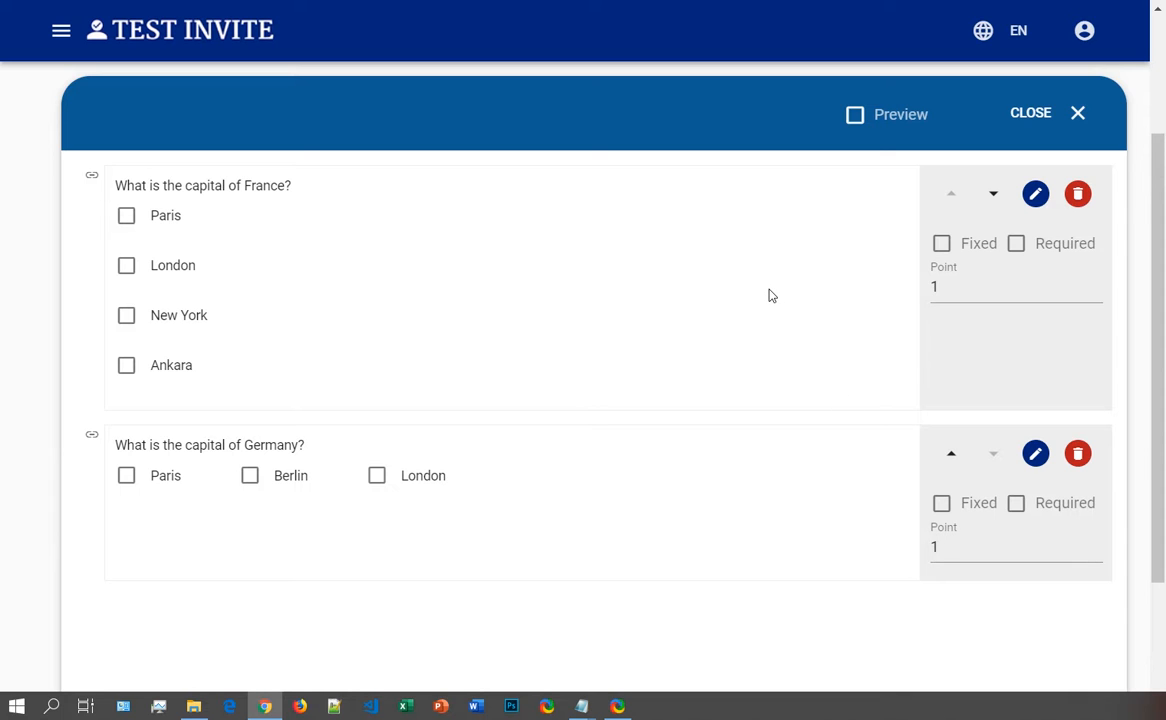
scroll(770, 295, down, 2)
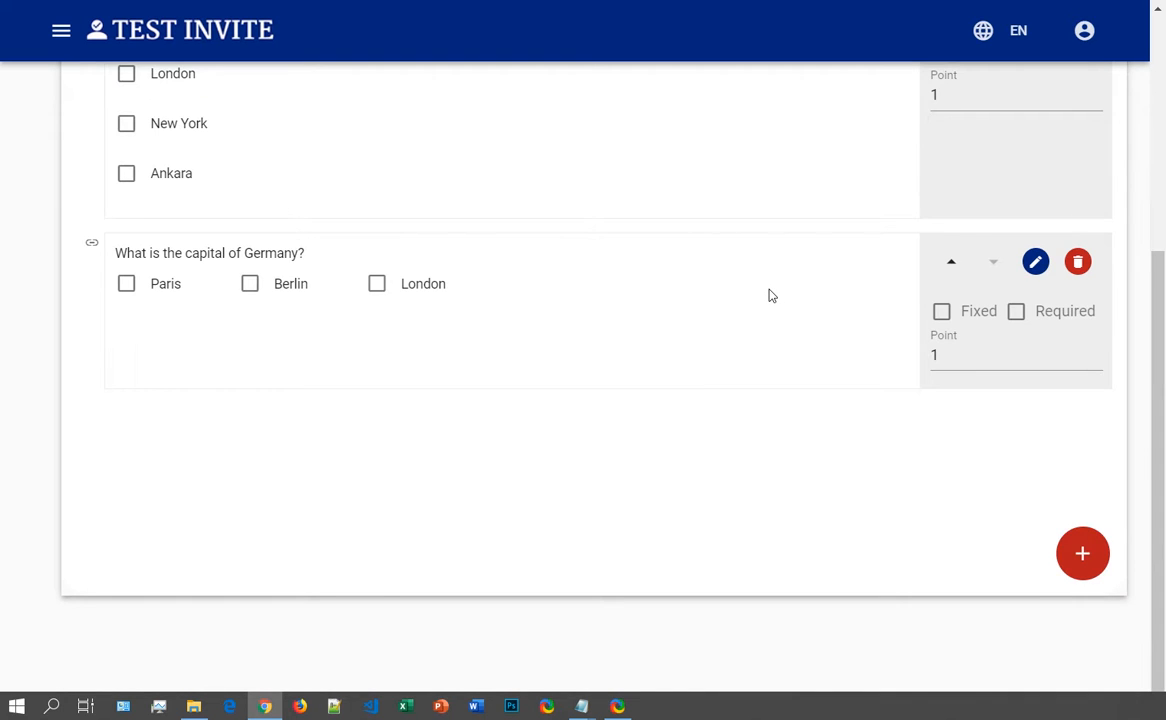
scroll(770, 295, up, 3)
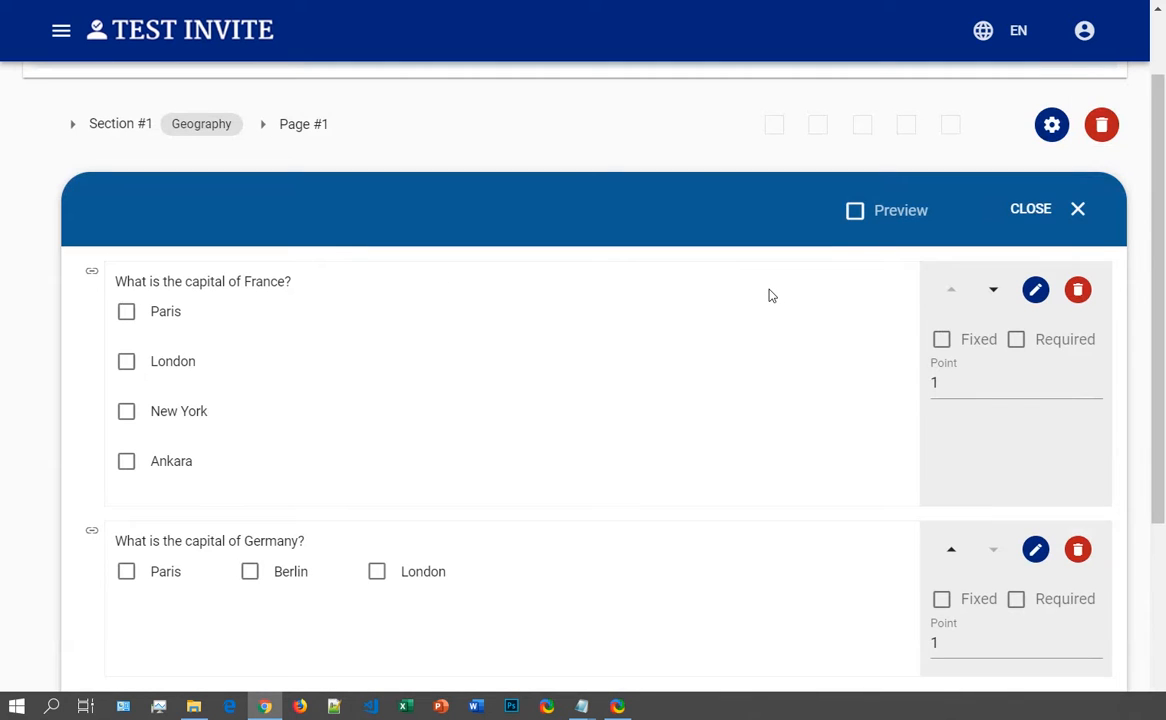
click(1062, 210)
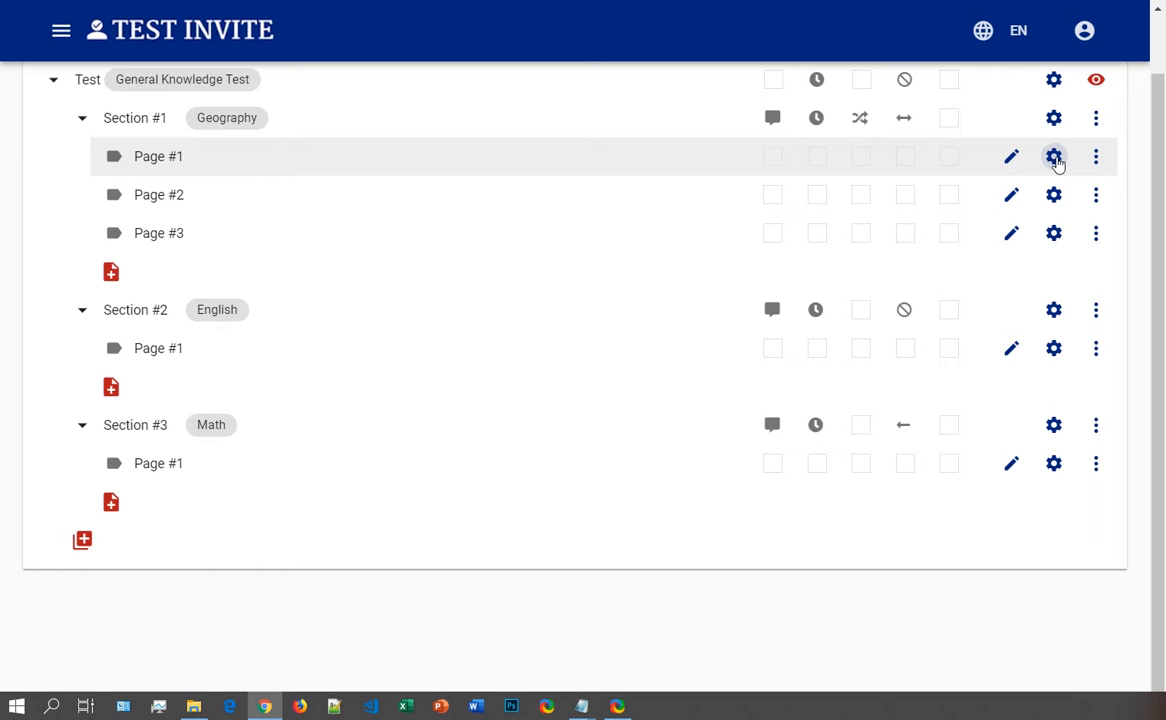
Step: Title the Geography section's Page #1 "Capitals" and save the page settings
click(1054, 157)
click(325, 333)
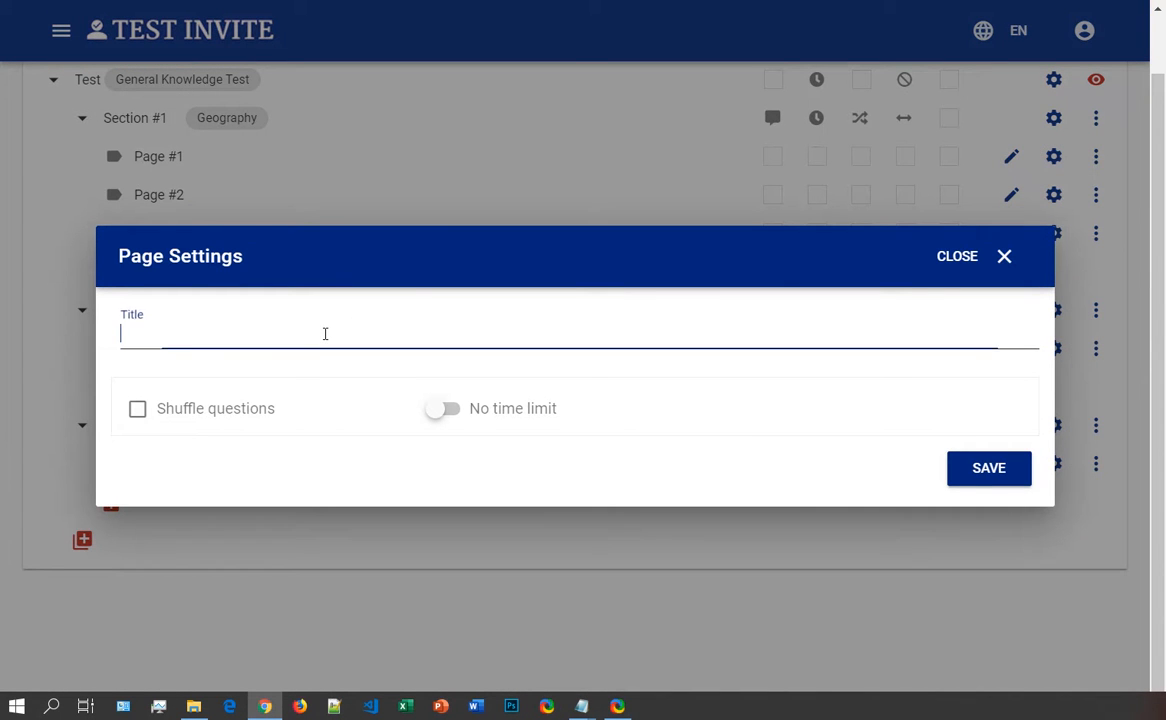
text(Capitals)
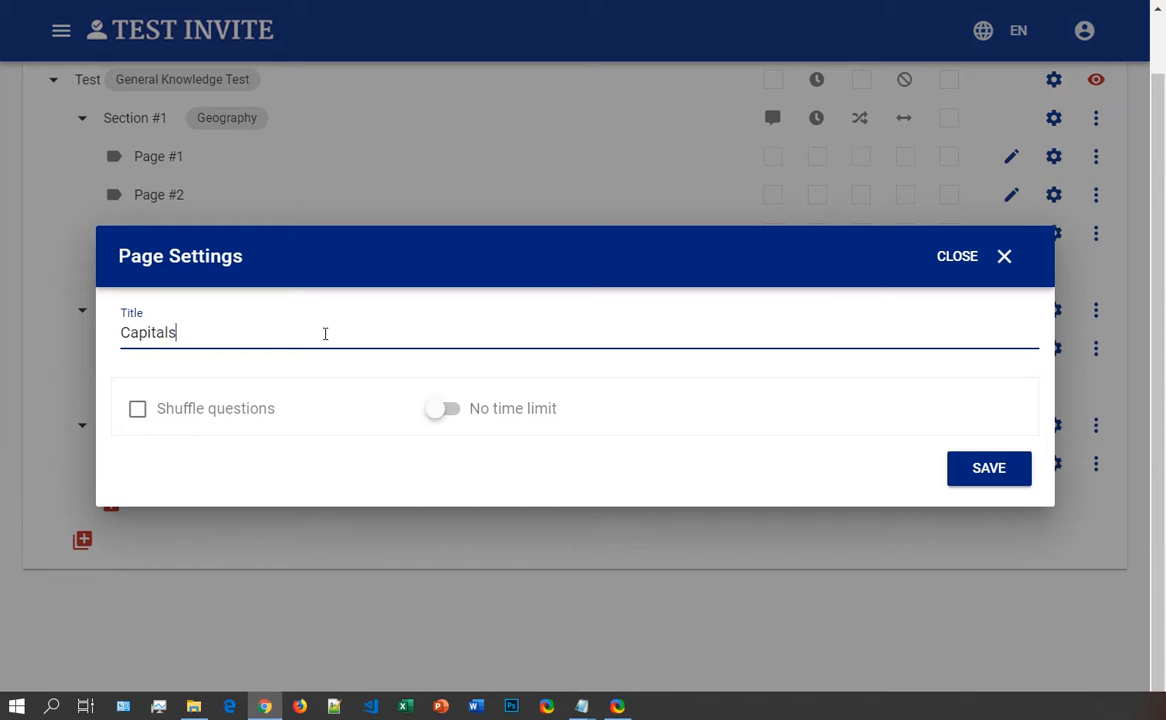
click(991, 469)
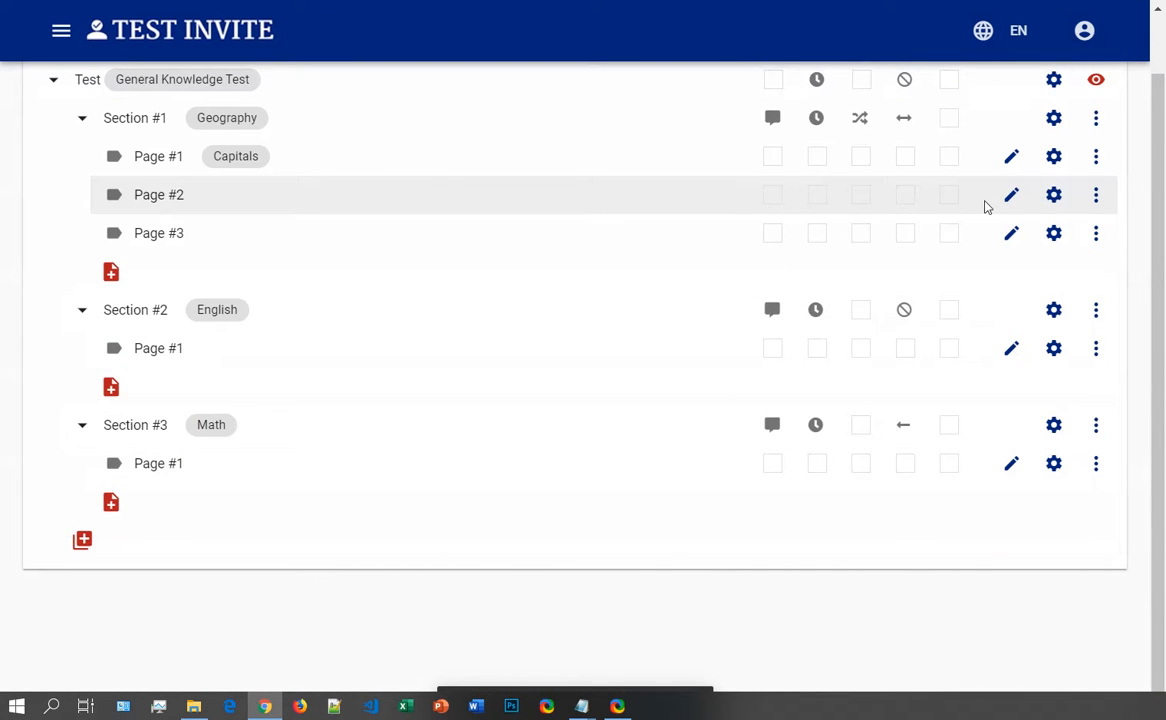
Step: On Geography's Page #2, create a multiple choice question from copied text: "How many continents are on Earth?" with choices 3, 10, 7 and 5
click(1012, 196)
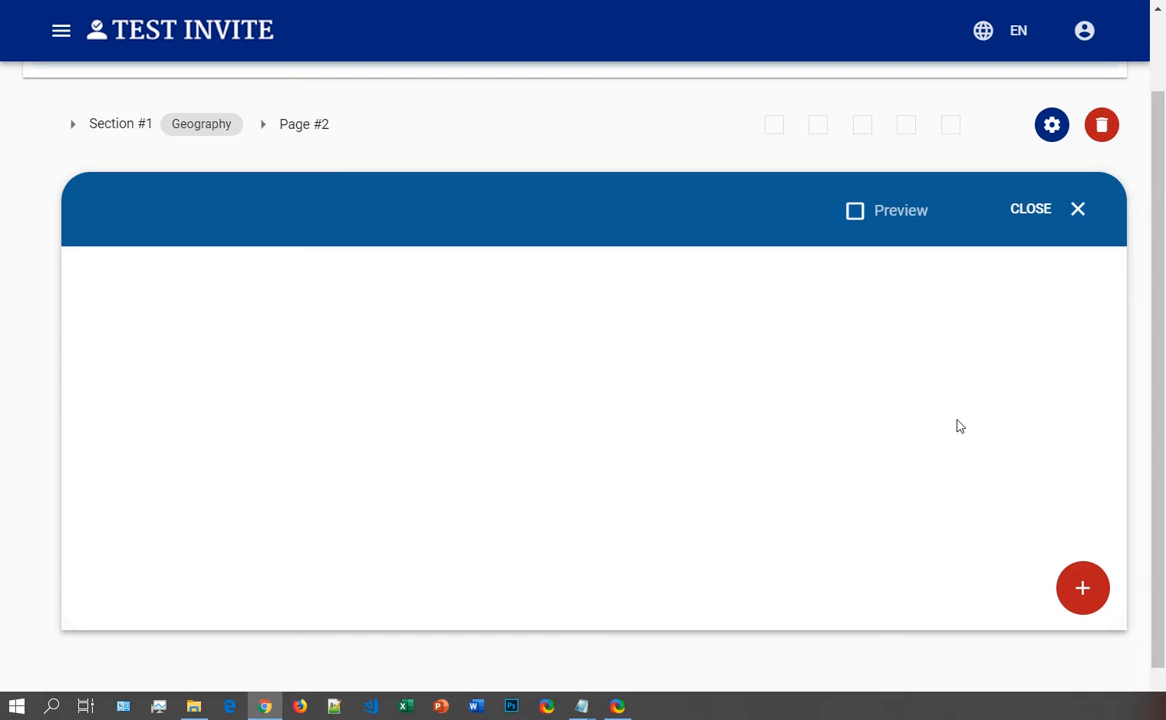
click(1076, 590)
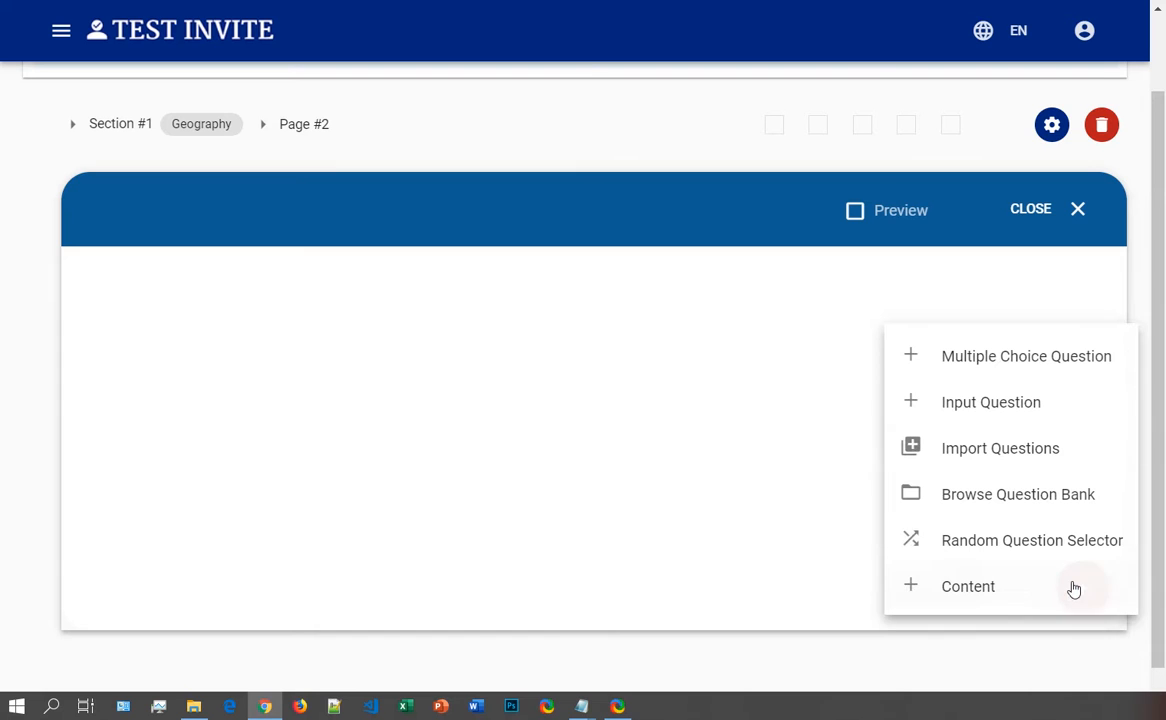
click(1008, 366)
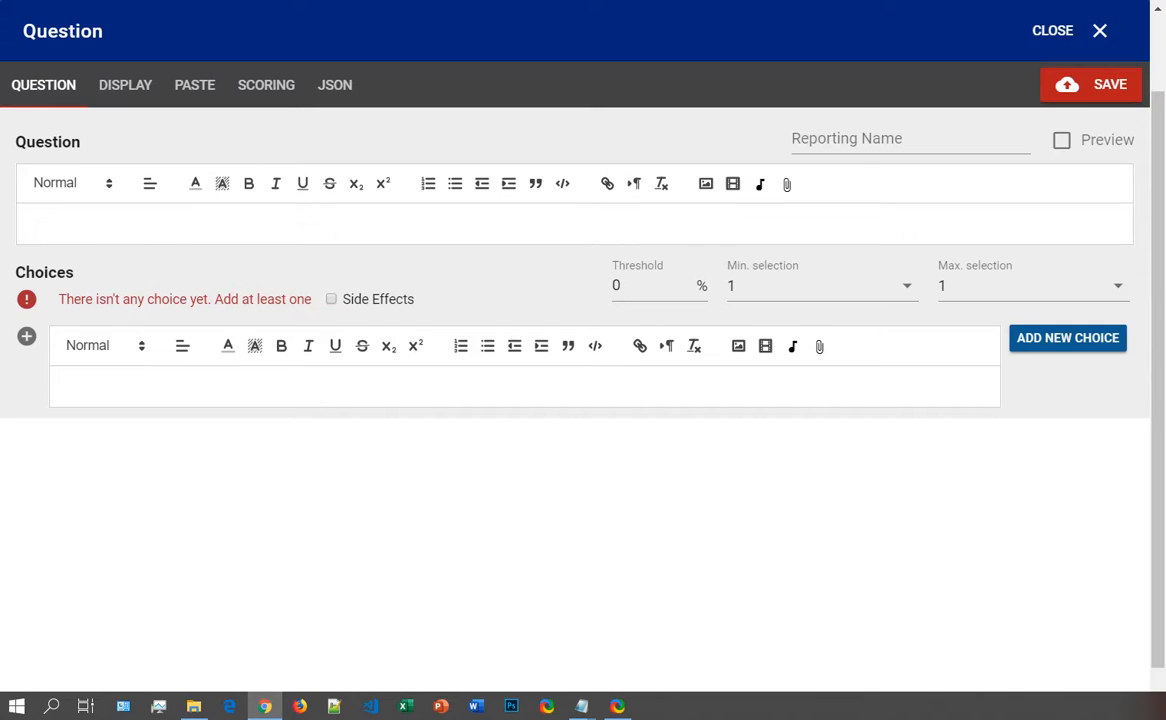
key(alt+Tab)
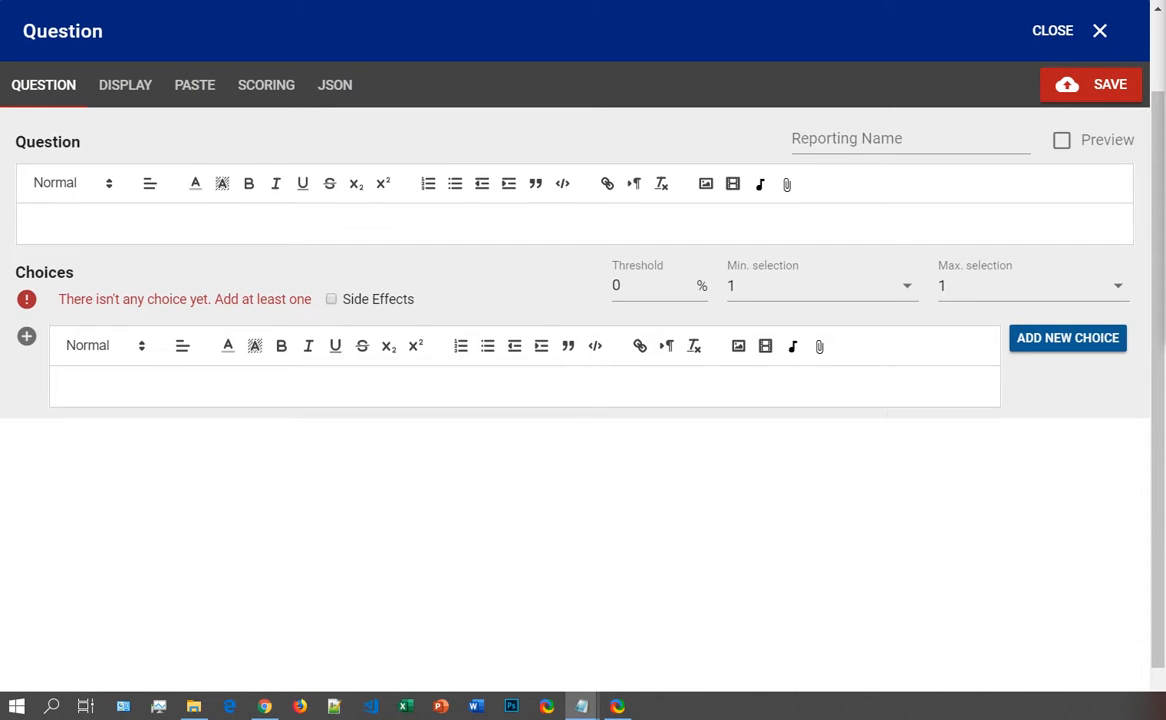
click(191, 92)
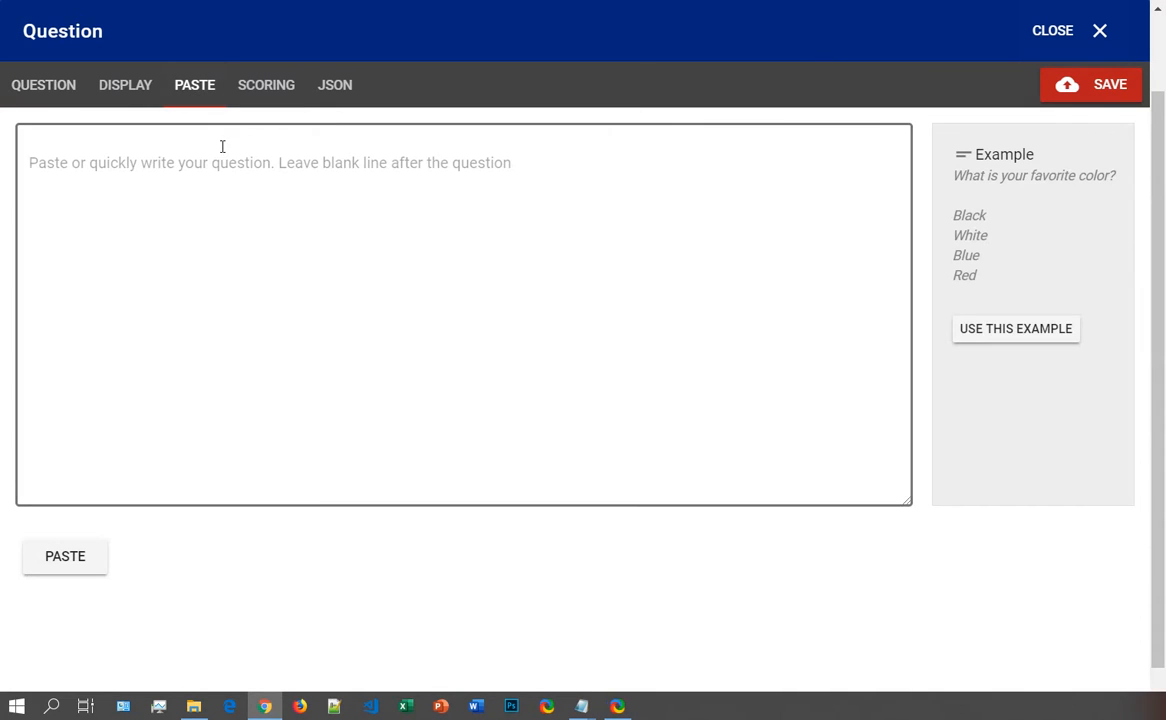
right_click(161, 159)
click(247, 305)
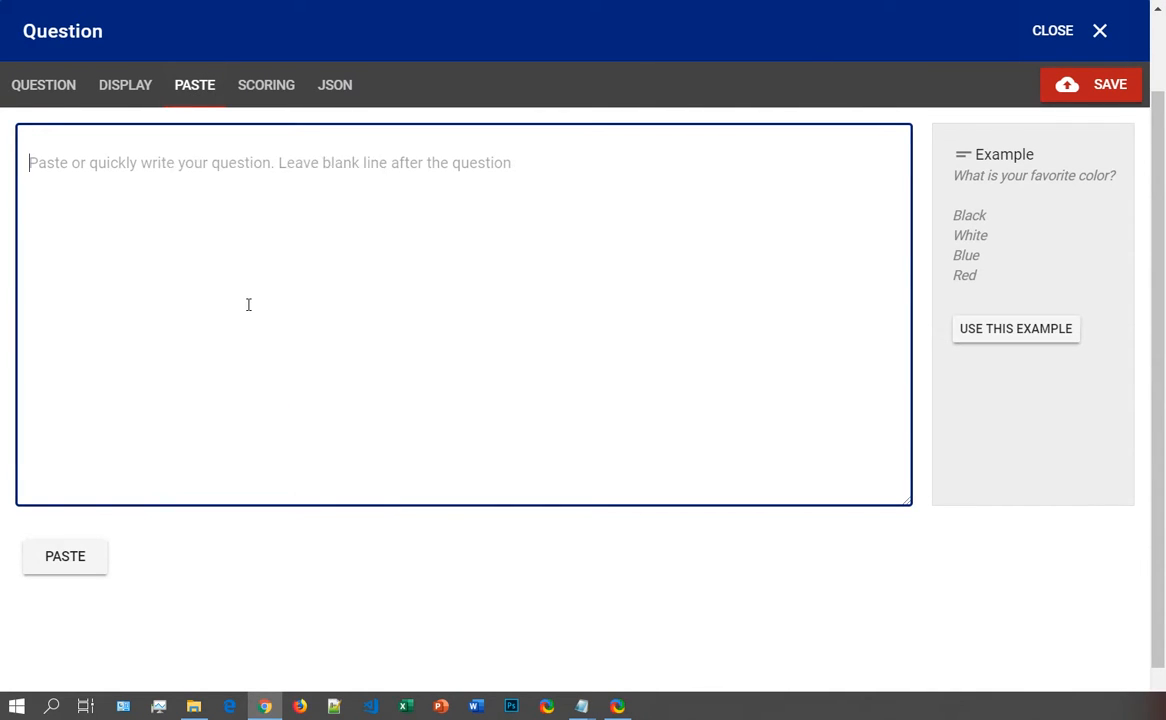
click(85, 560)
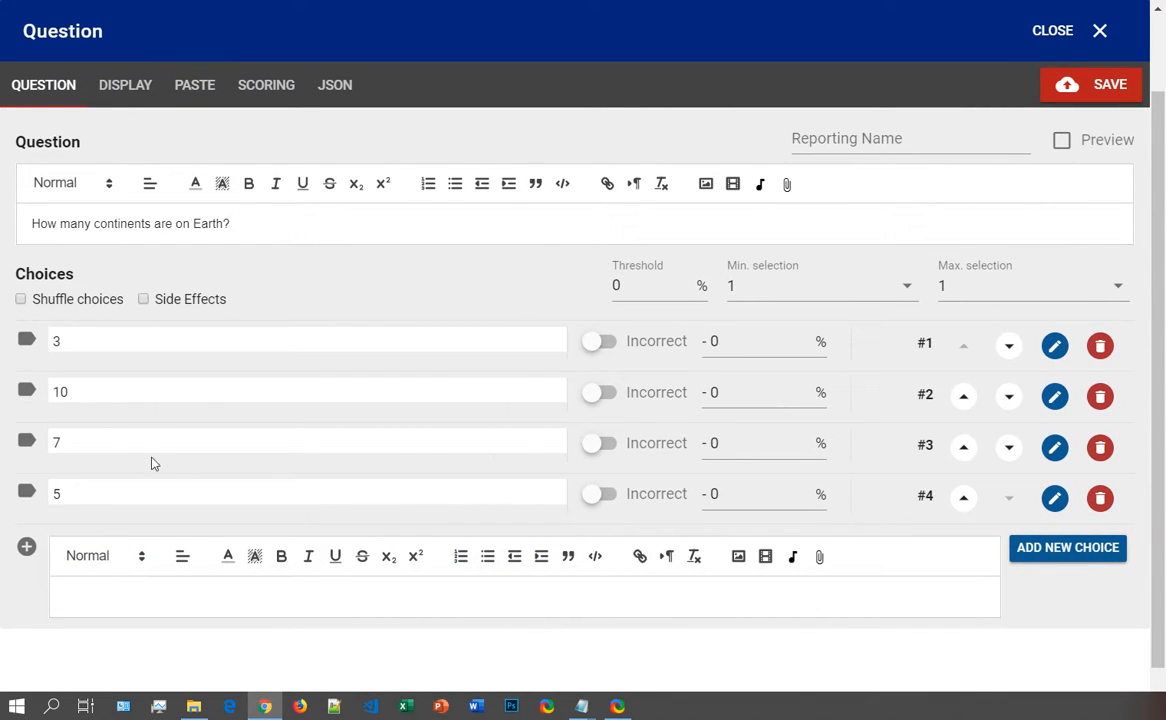
Step: Mark choice 7 as the correct answer to the continents question and save the question
click(598, 443)
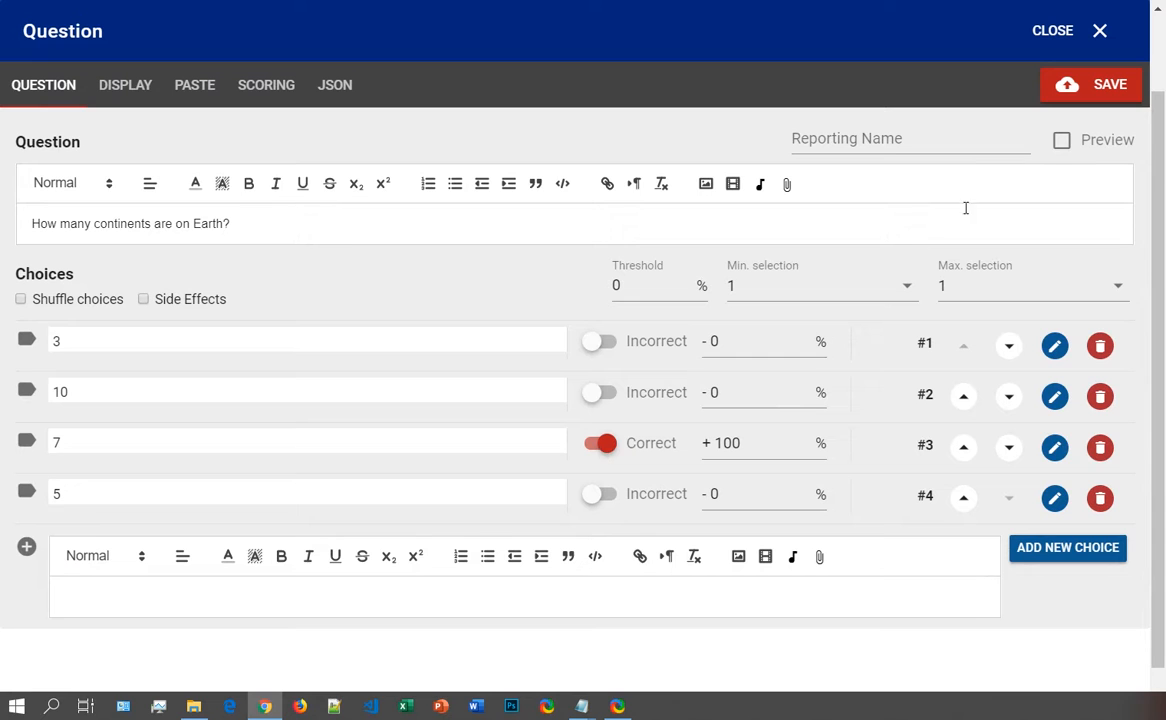
click(1078, 97)
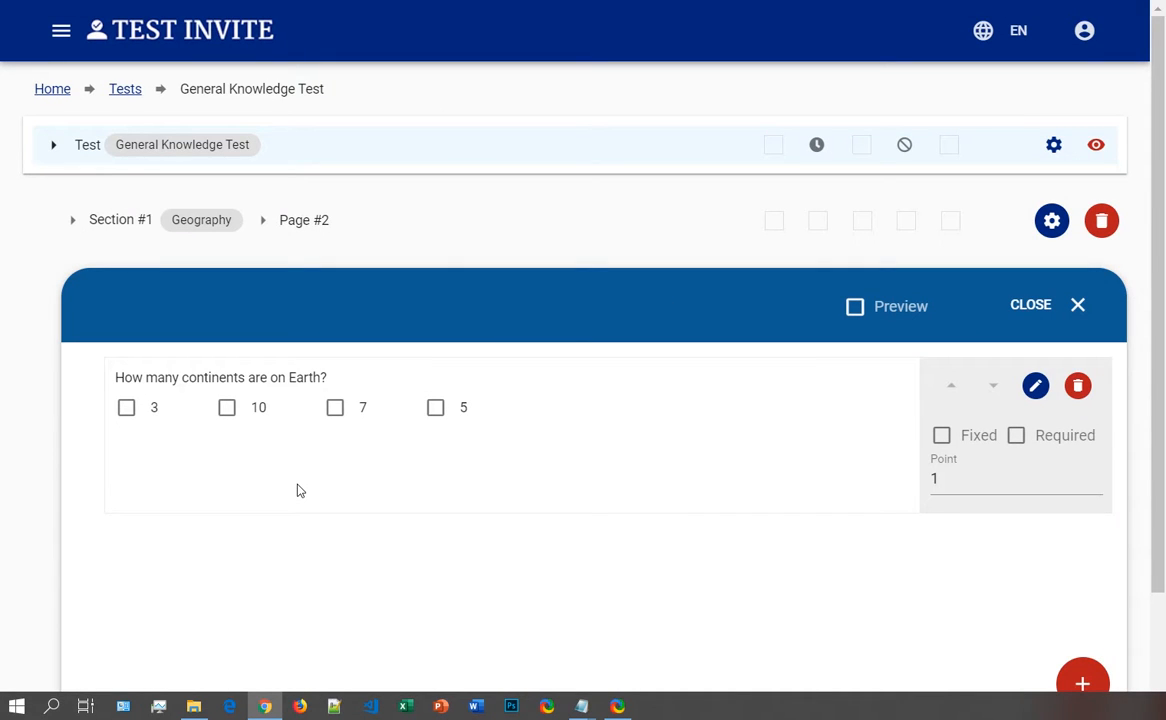
scroll(300, 485, down, 1)
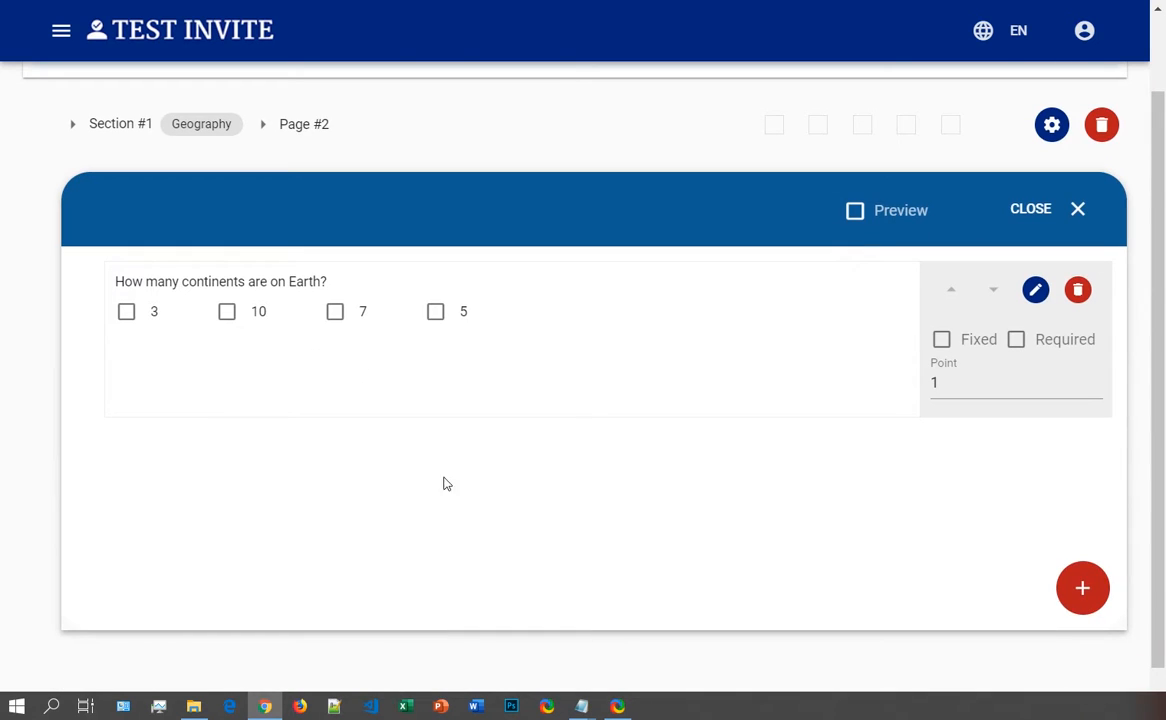
Step: Add a multiple choice question from copied text: "What is the name of the tallest free standing mountain?" with Denali, Mt. Everst, Mt. Wycheproof and Mt. Kilimanjaro
click(1090, 593)
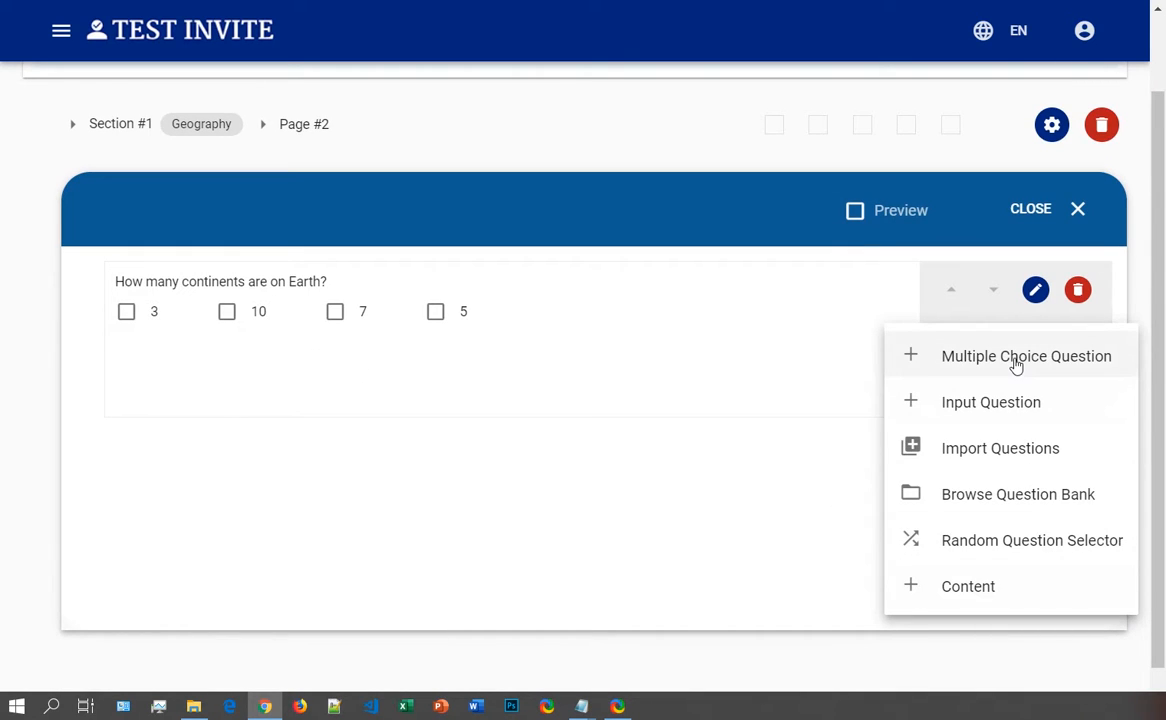
click(1016, 358)
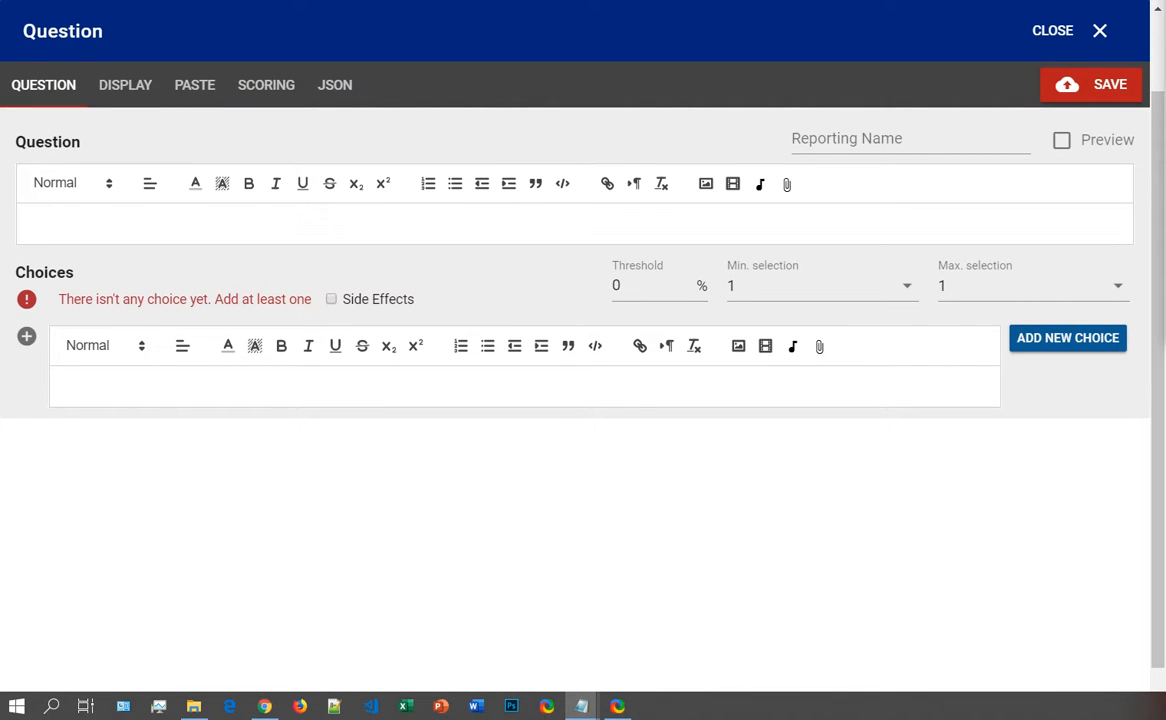
click(195, 86)
right_click(297, 180)
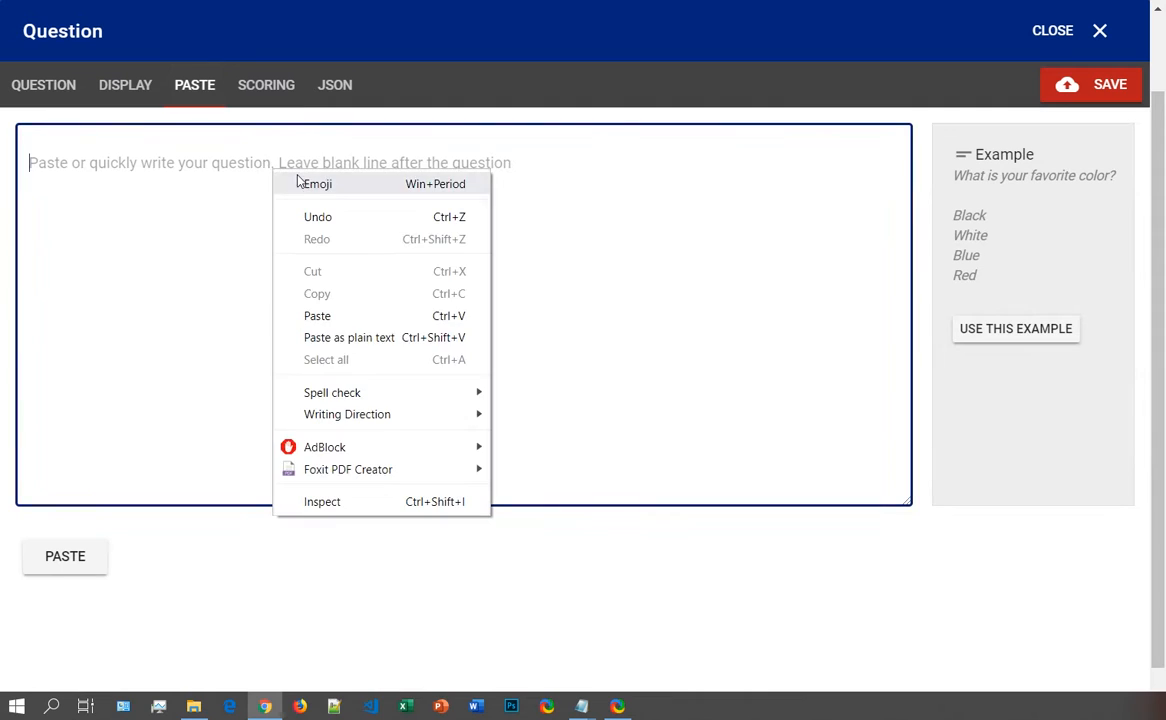
click(390, 337)
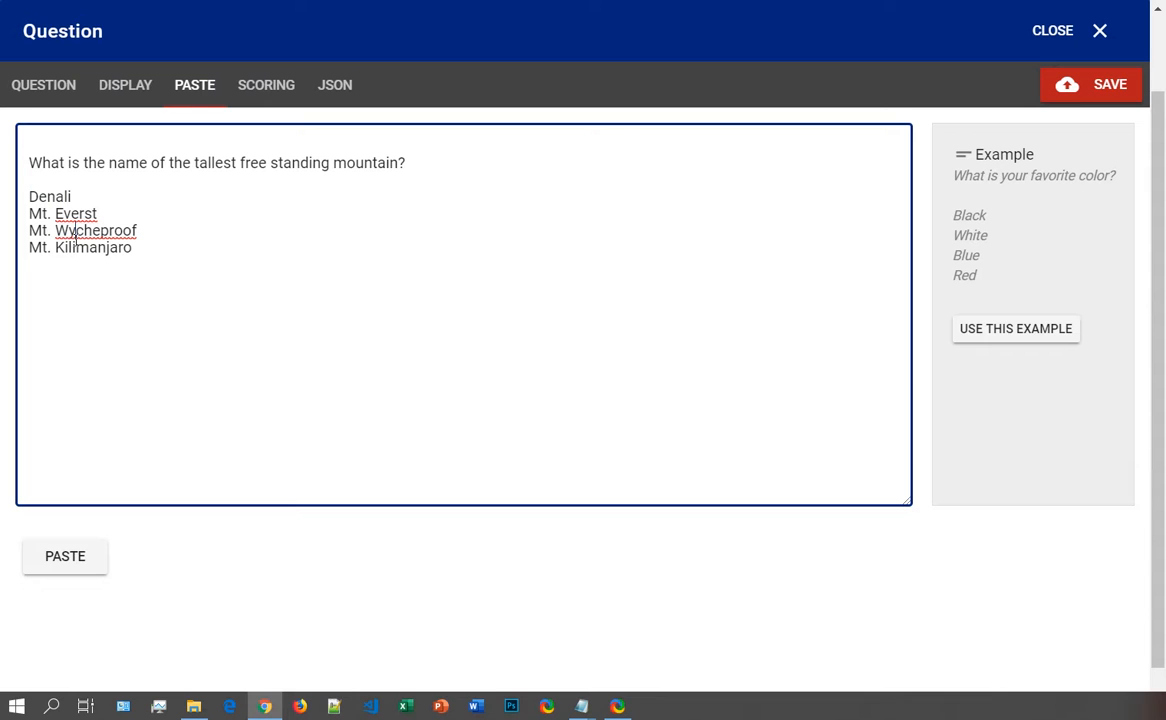
click(83, 556)
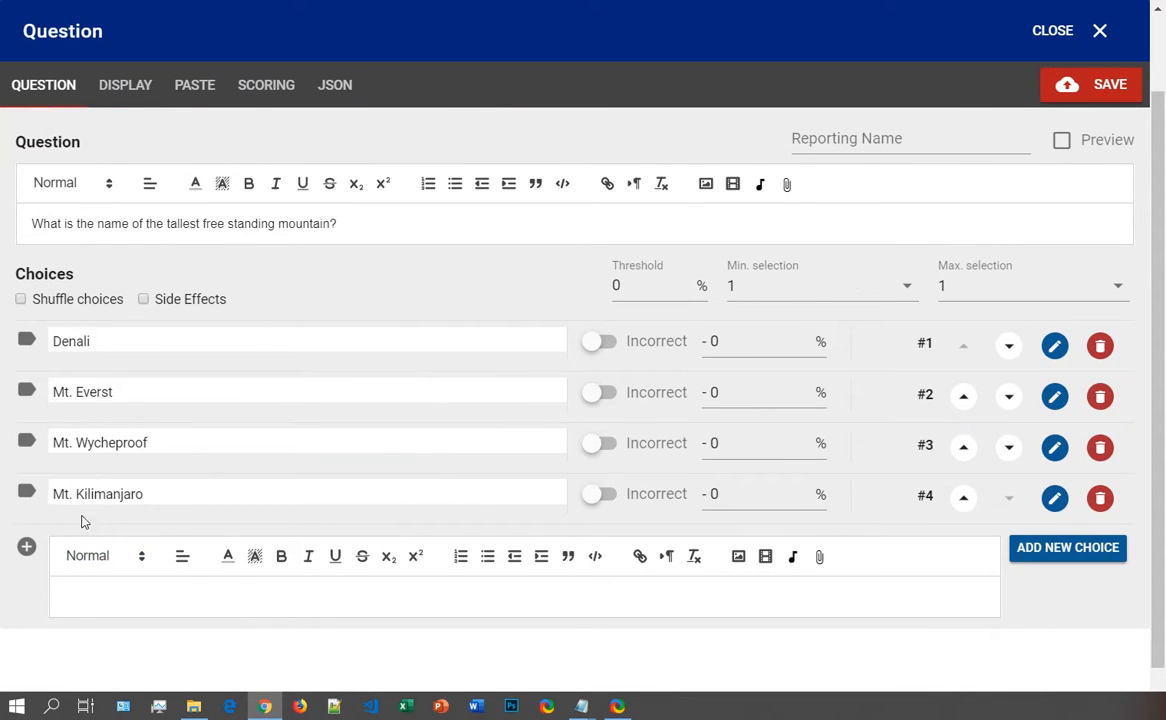
Step: Shuffle the mountain question's choices, mark "Mt. Everst" as correct and save the question
click(20, 300)
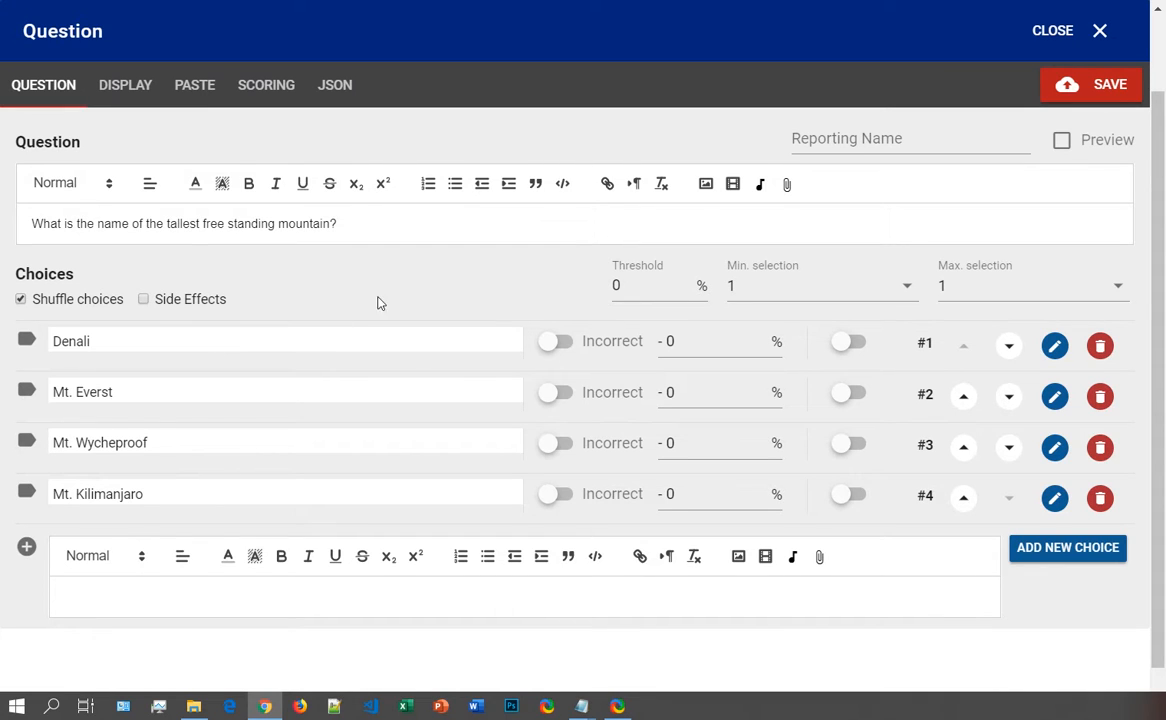
click(562, 394)
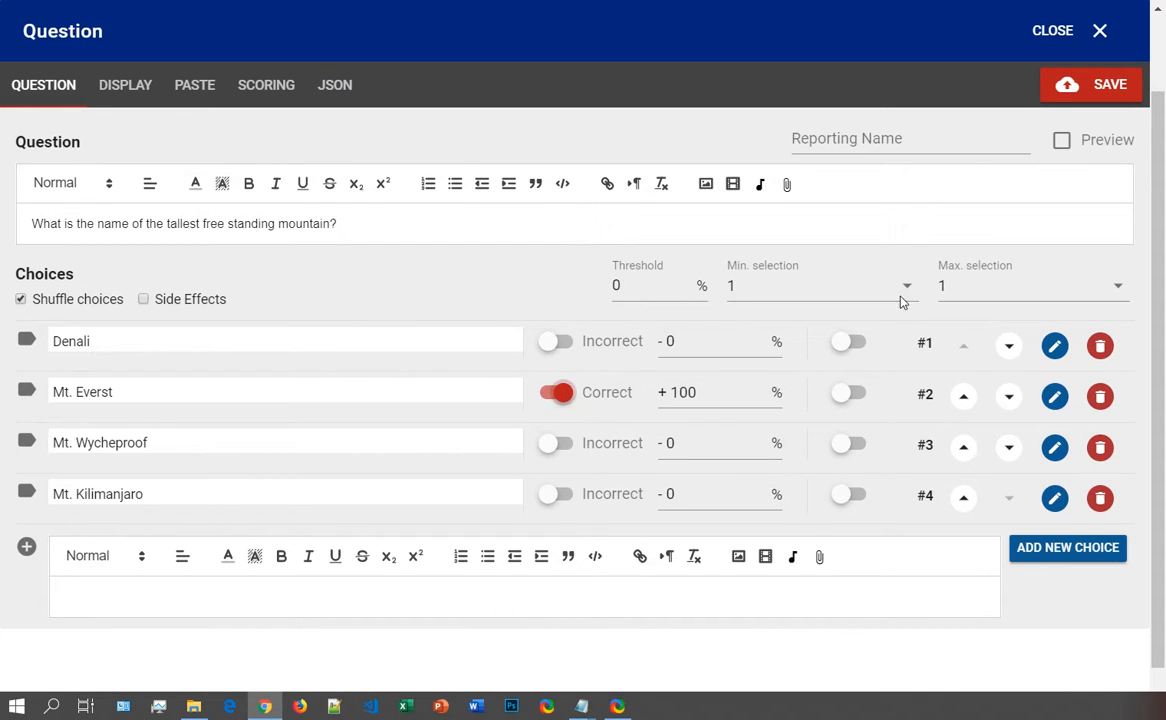
click(1080, 88)
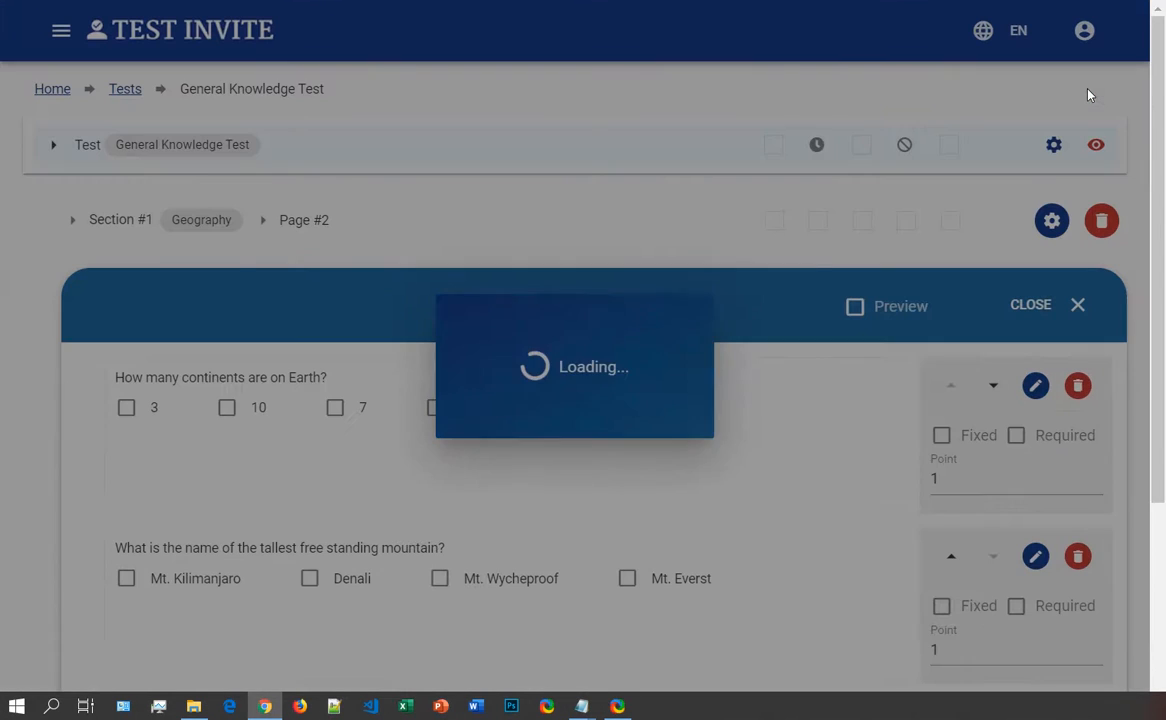
scroll(452, 357, down, 1)
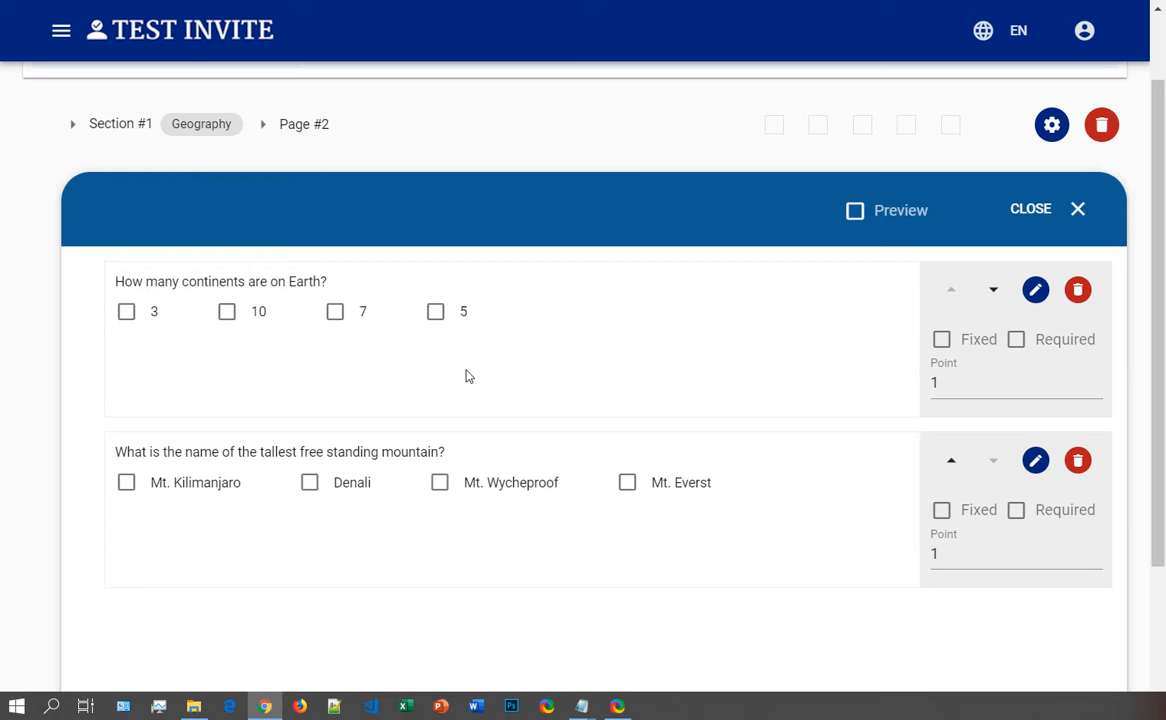
Step: Close the question page and title Page #2 of the Geography section "World Geography"
click(1055, 212)
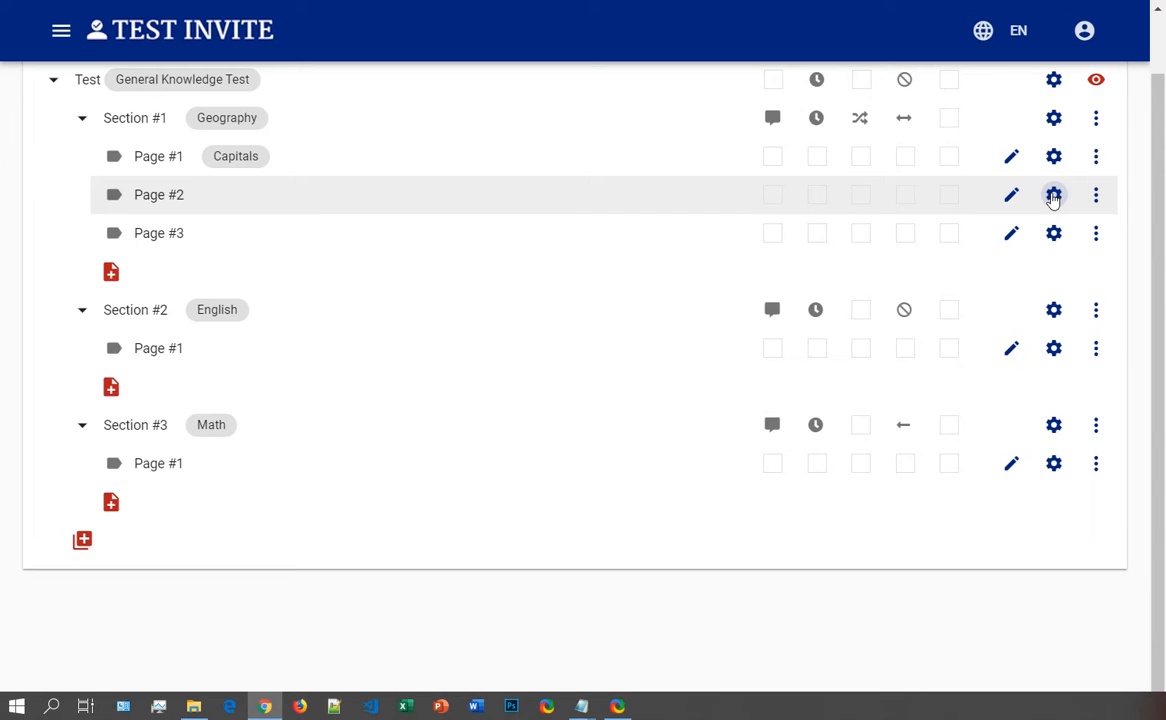
click(1053, 197)
click(262, 338)
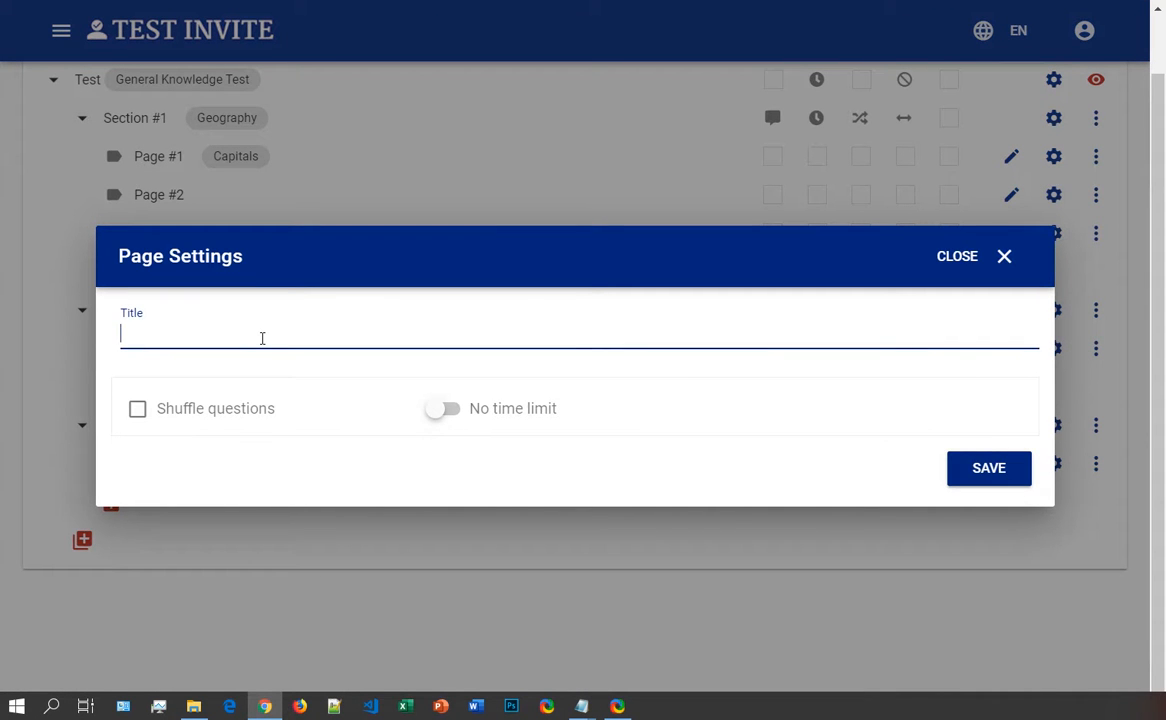
text(World Geog)
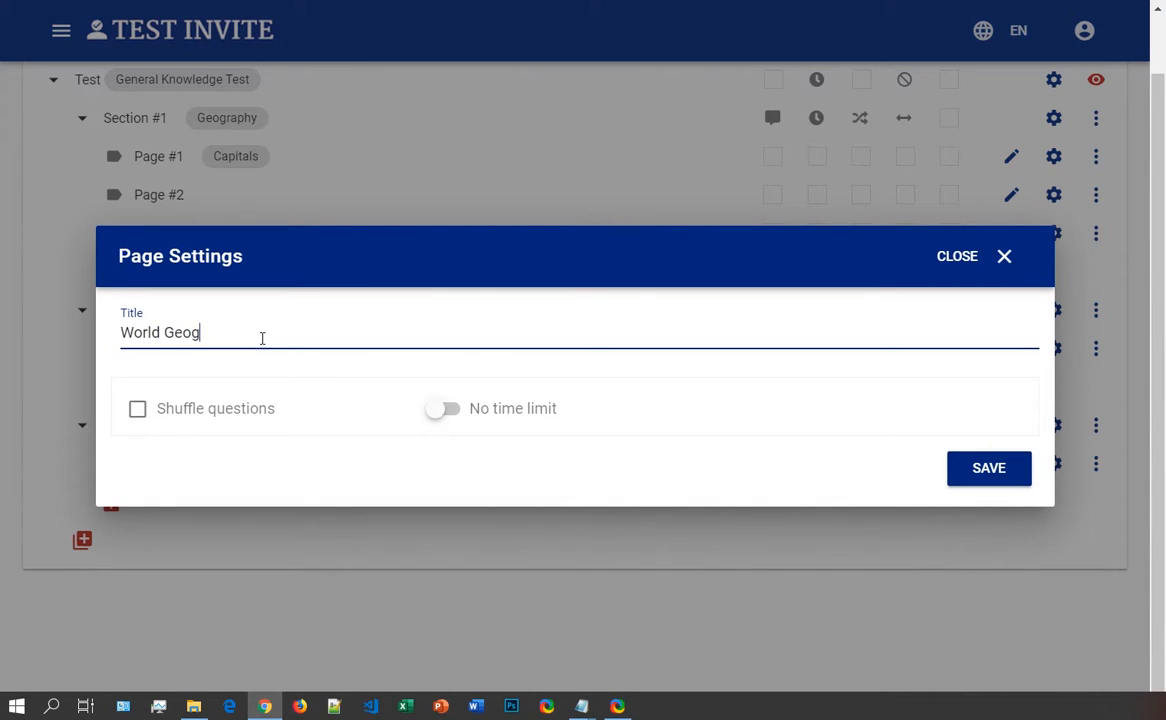
text(raphy)
click(987, 476)
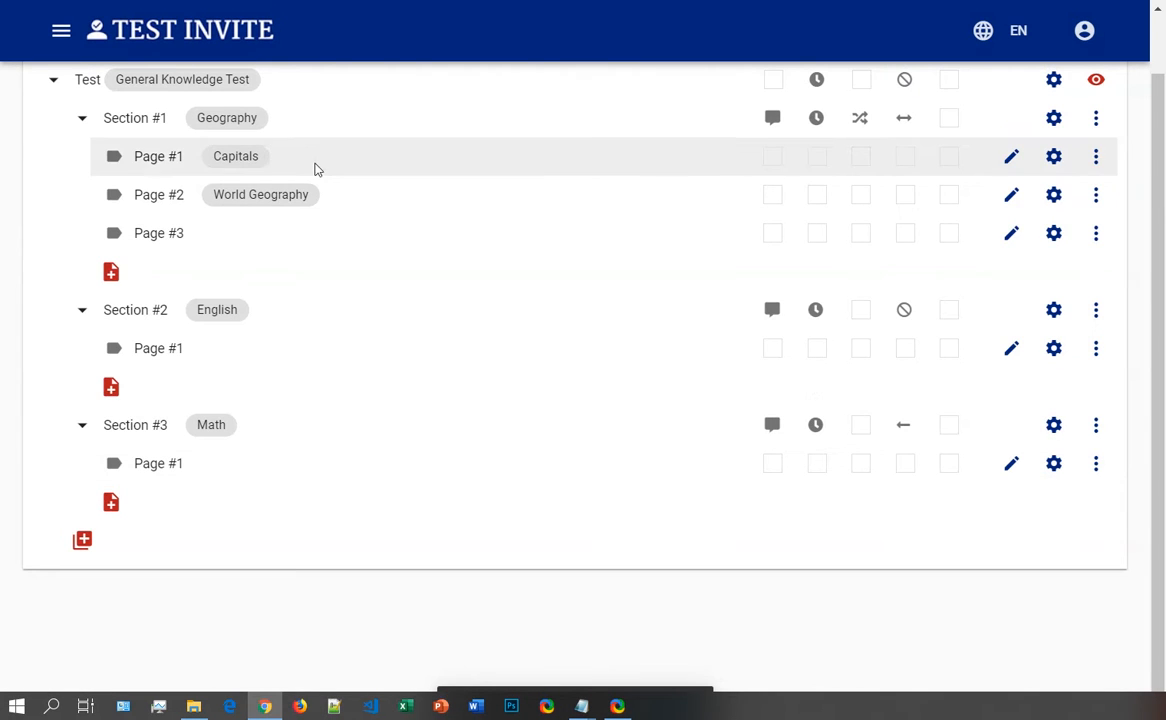
Step: On Geography's Page #3, create a multiple choice question from copied text: "There are _______ states in the United States of America." with choices 2, 13 and 50
click(1010, 234)
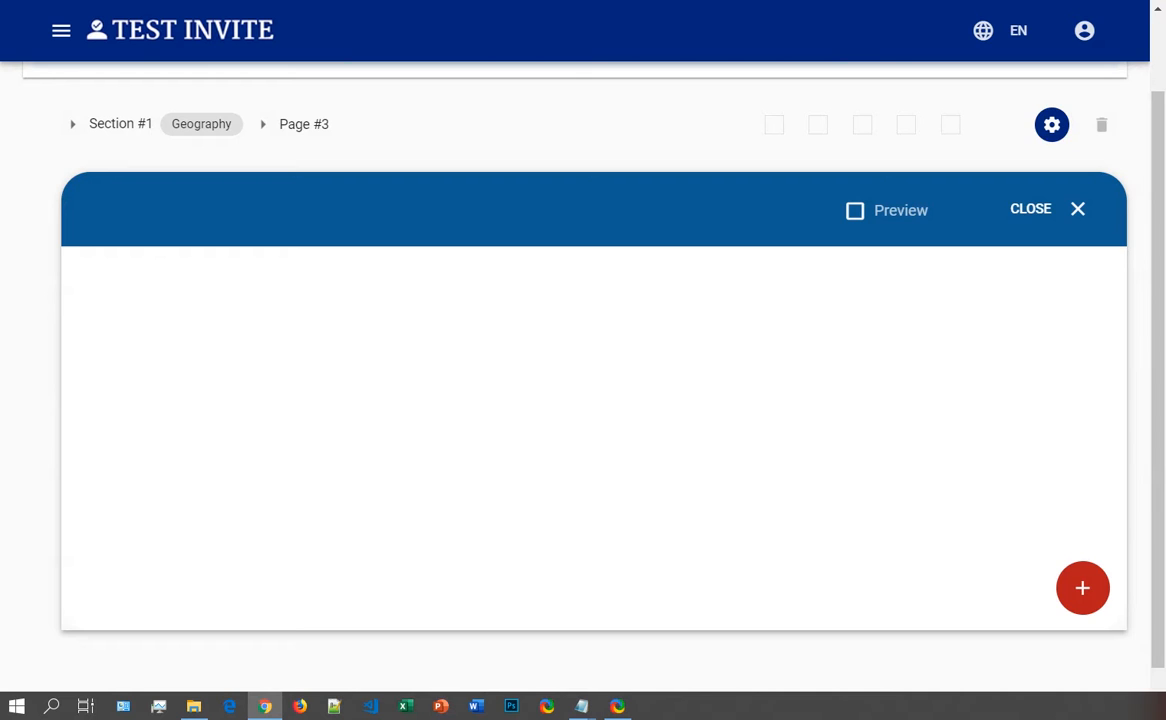
click(1164, 222)
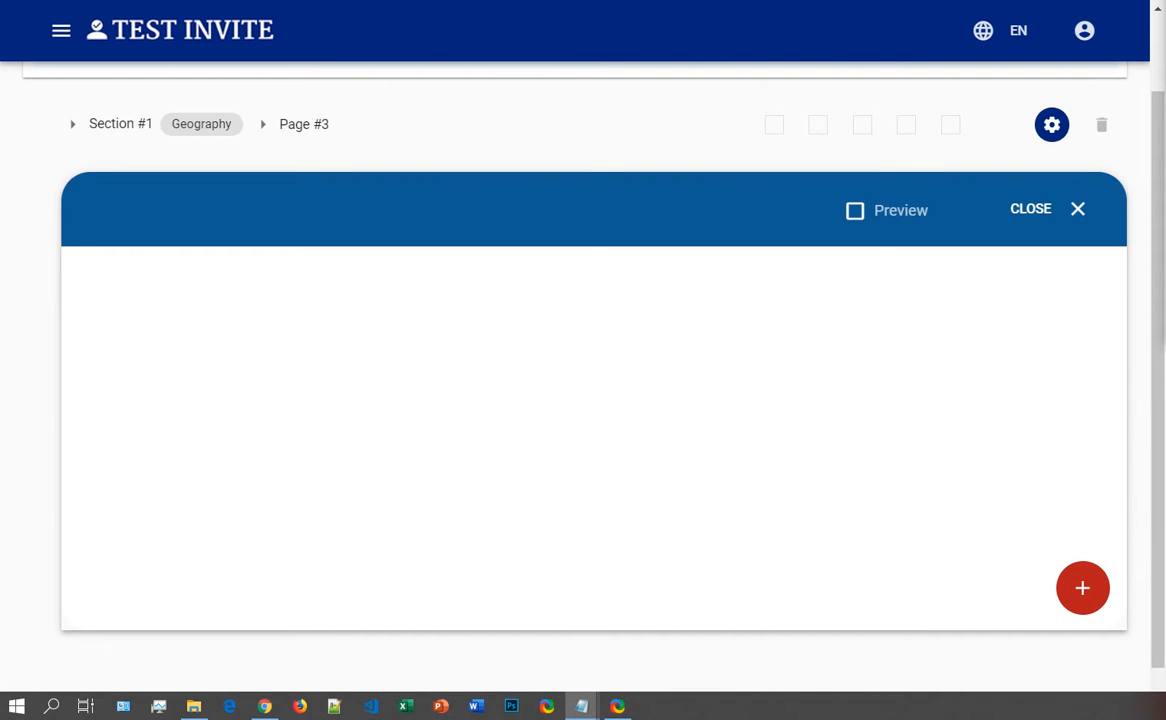
click(1098, 562)
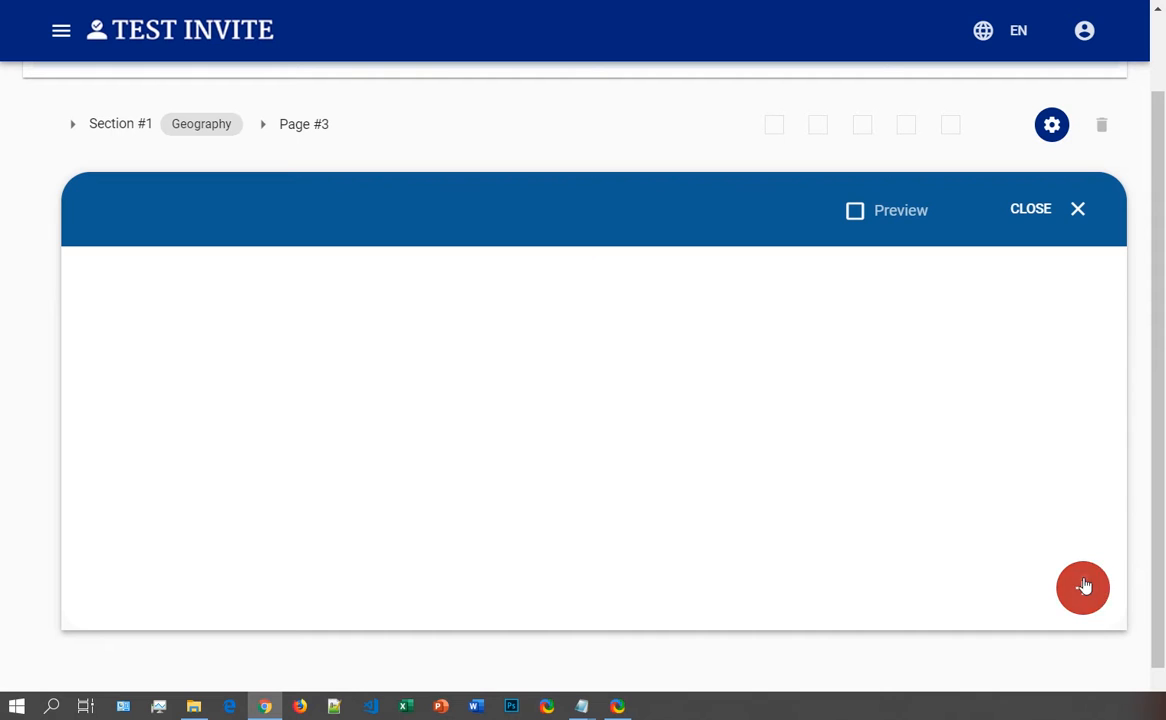
click(1083, 588)
click(997, 360)
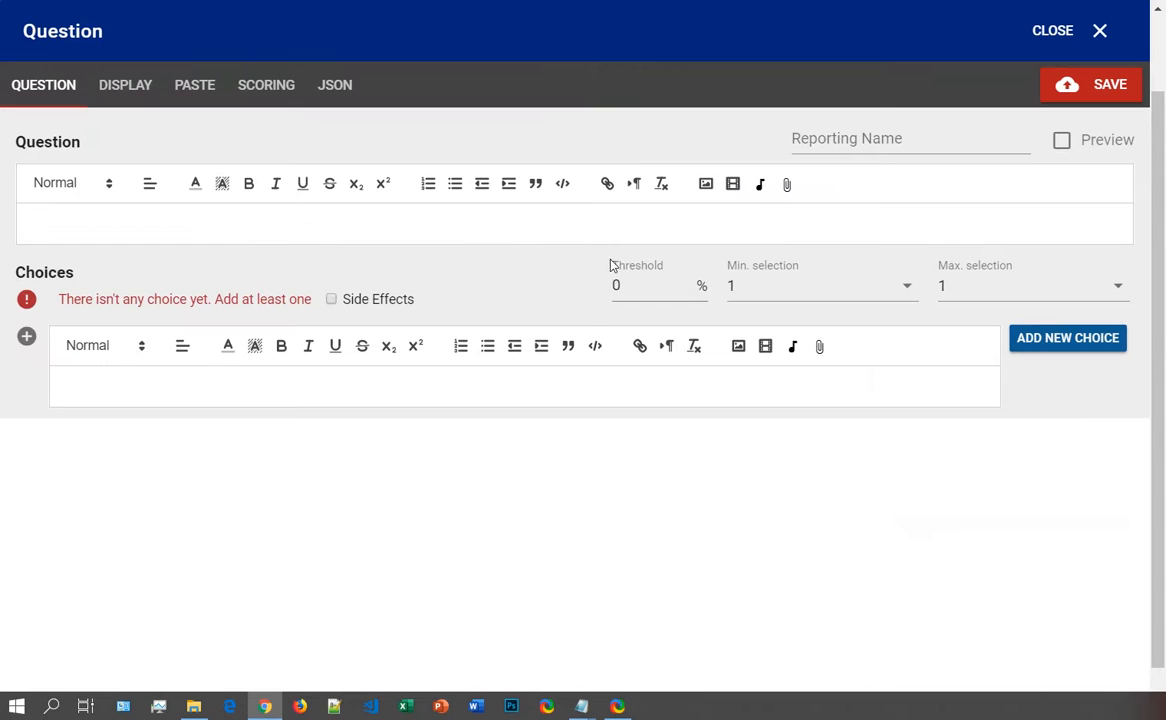
click(195, 88)
right_click(272, 186)
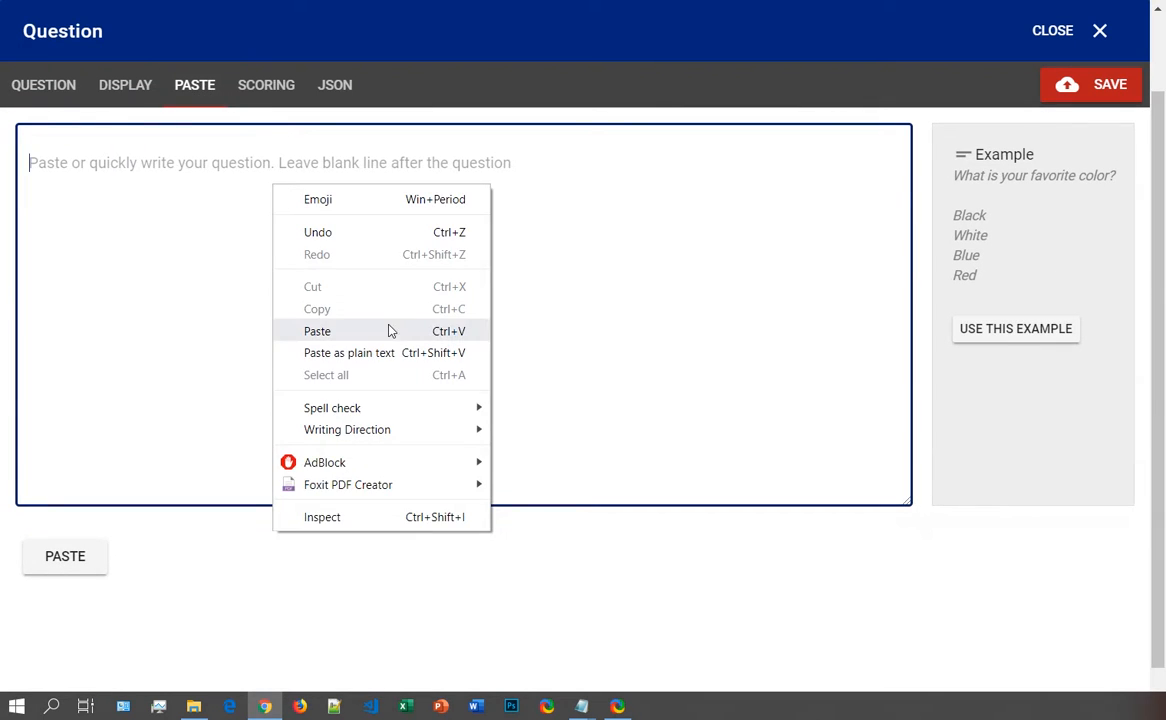
click(388, 330)
click(76, 560)
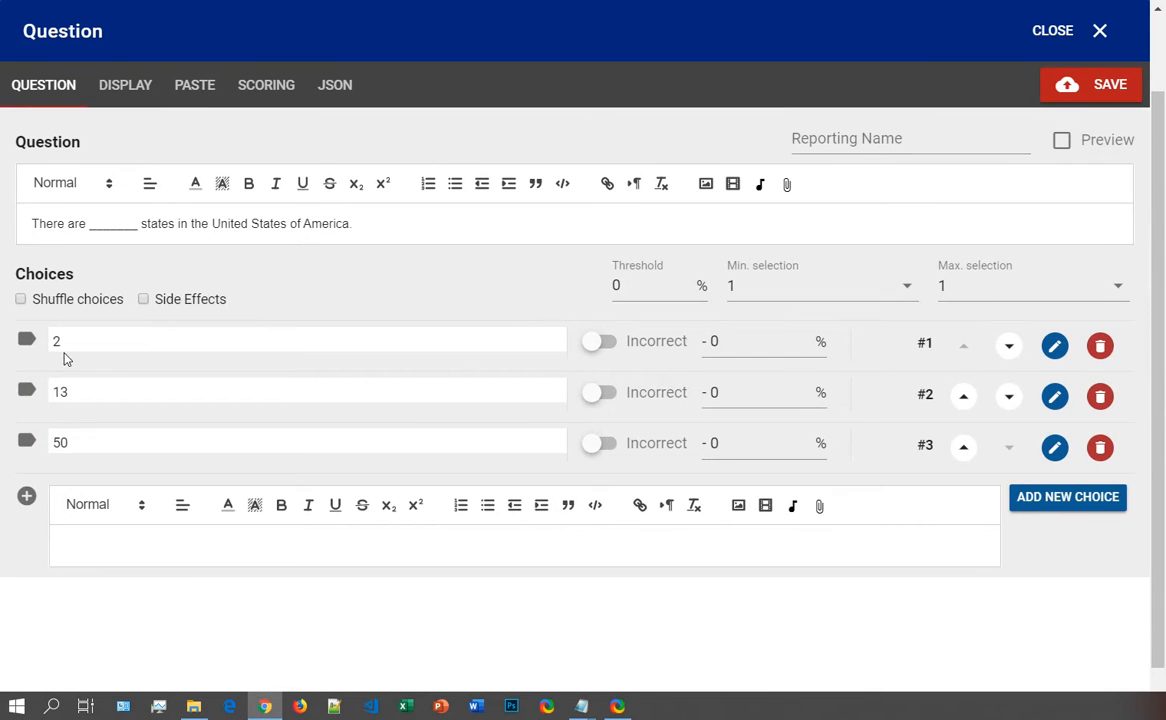
Step: Mark choice 50 as the correct answer to the states question, save the question and close the page
click(612, 449)
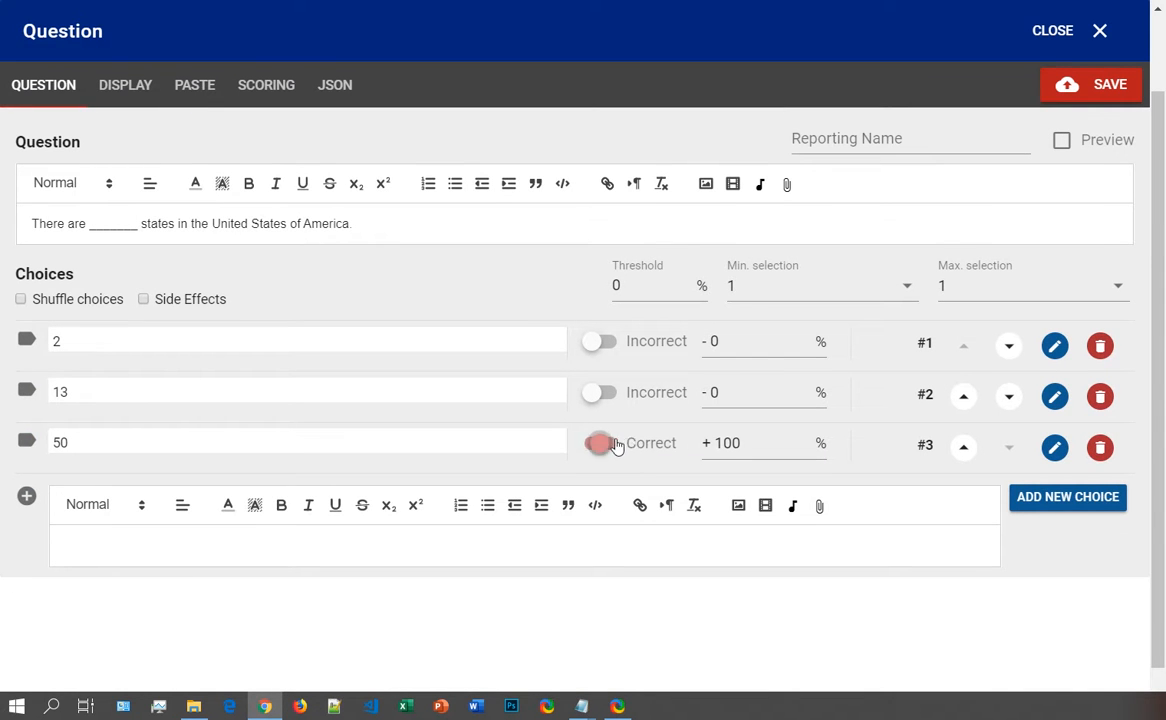
click(1097, 86)
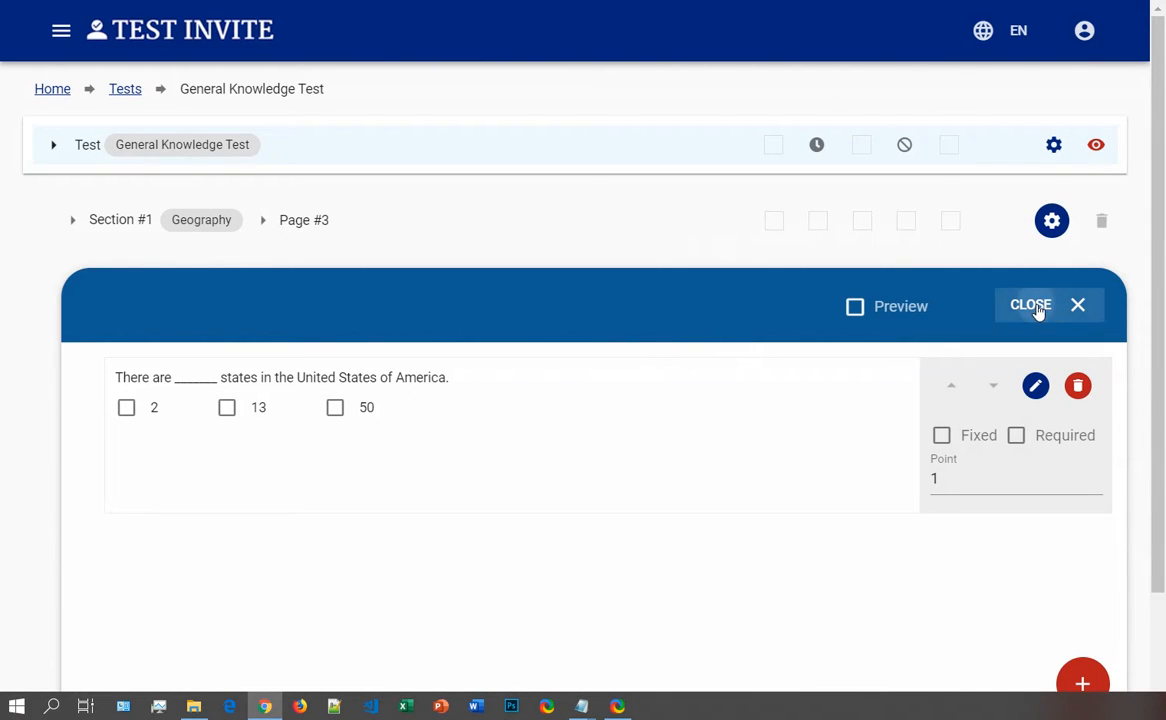
click(1032, 306)
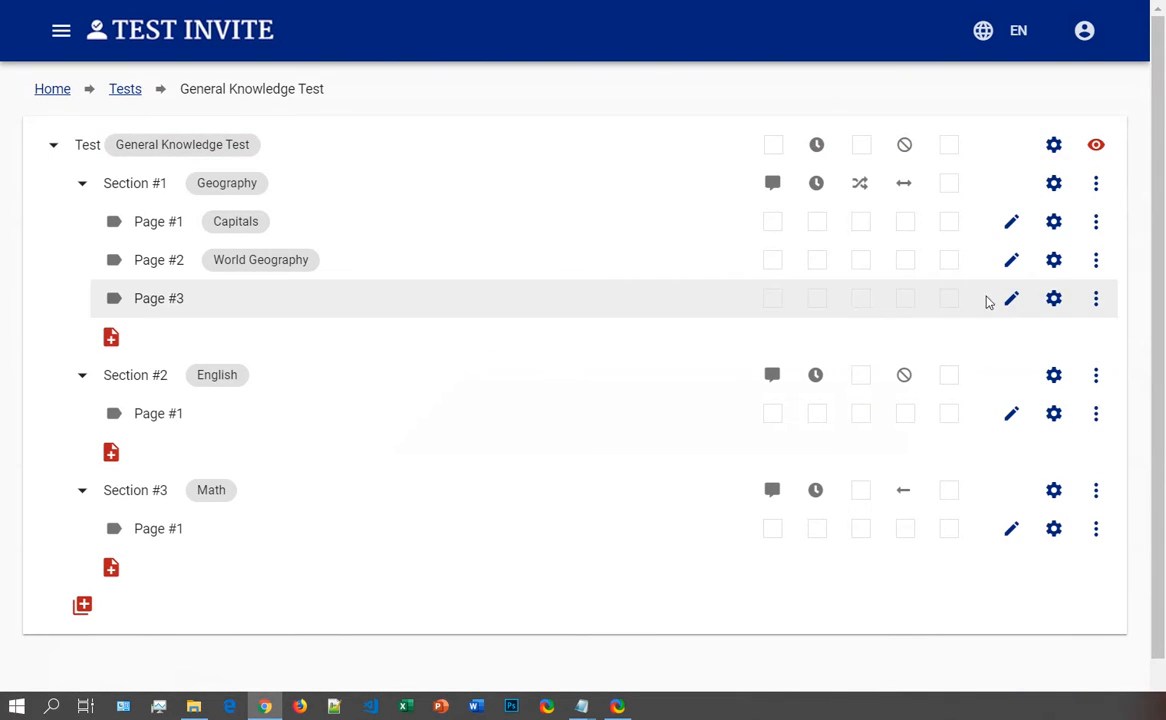
Step: Title Page #3 of the Geography section "US Geography" and save the page settings
click(1054, 298)
click(279, 323)
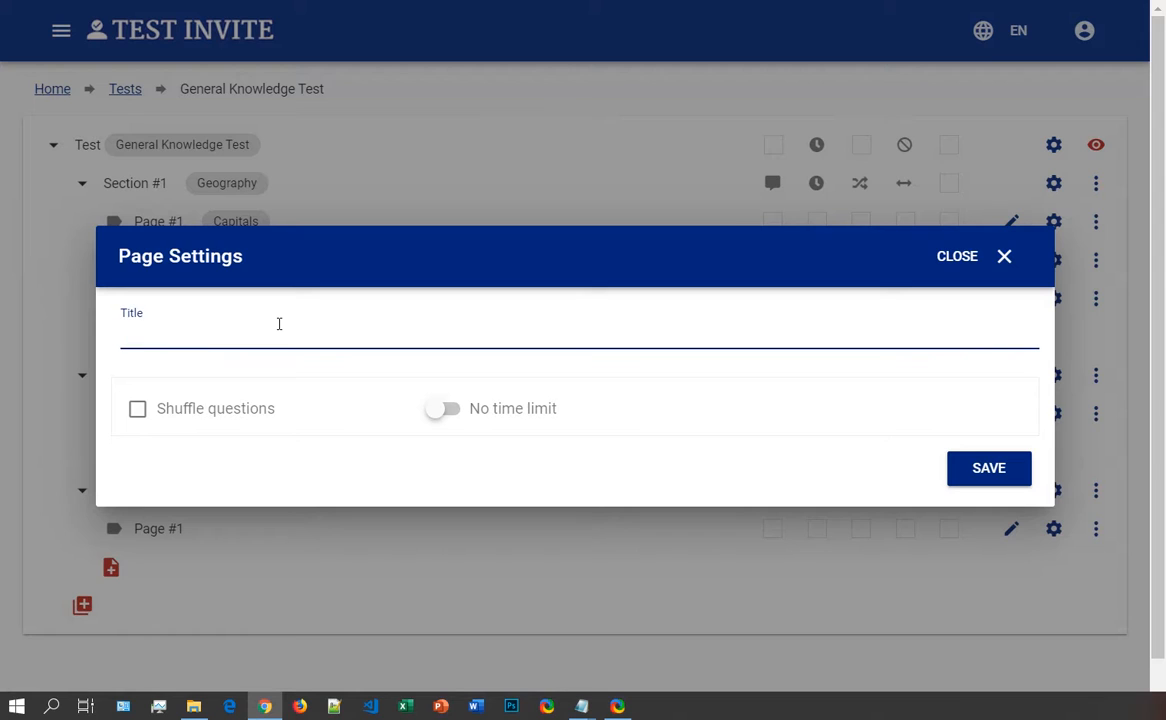
text(US Geography)
click(986, 460)
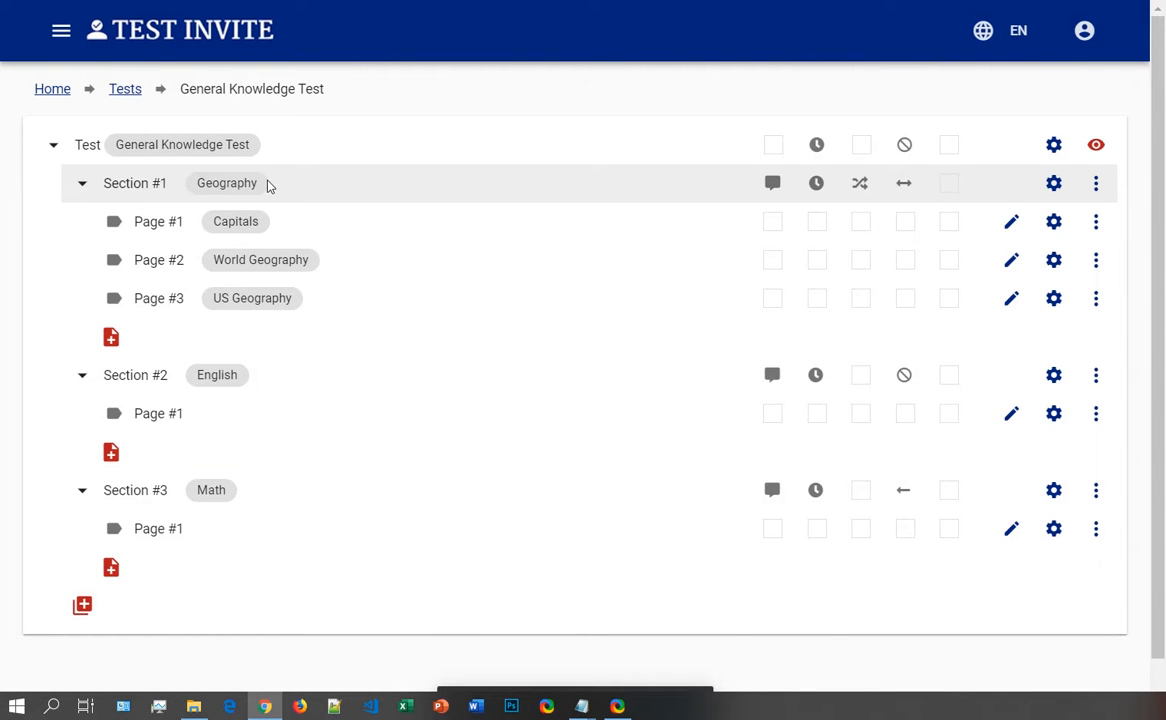
Step: Collapse the Geography section, then title the English section's Page #1 "Speaking" with a time limit of 600 seconds
mouse_move(817, 187)
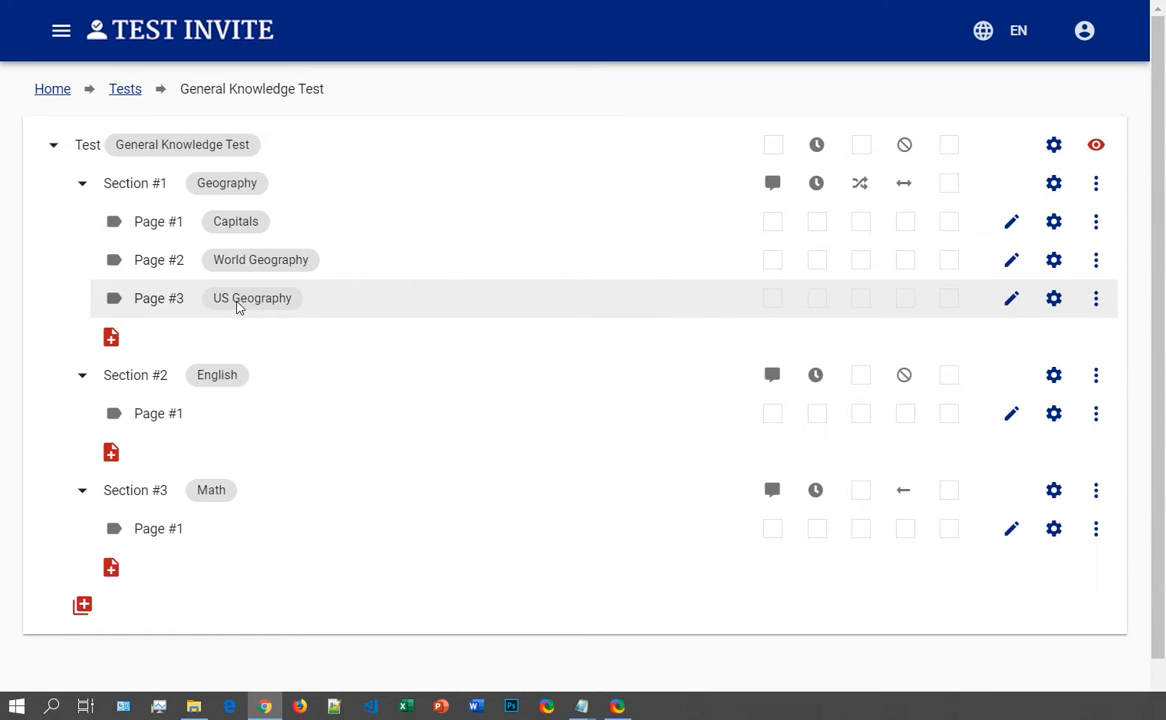
click(81, 185)
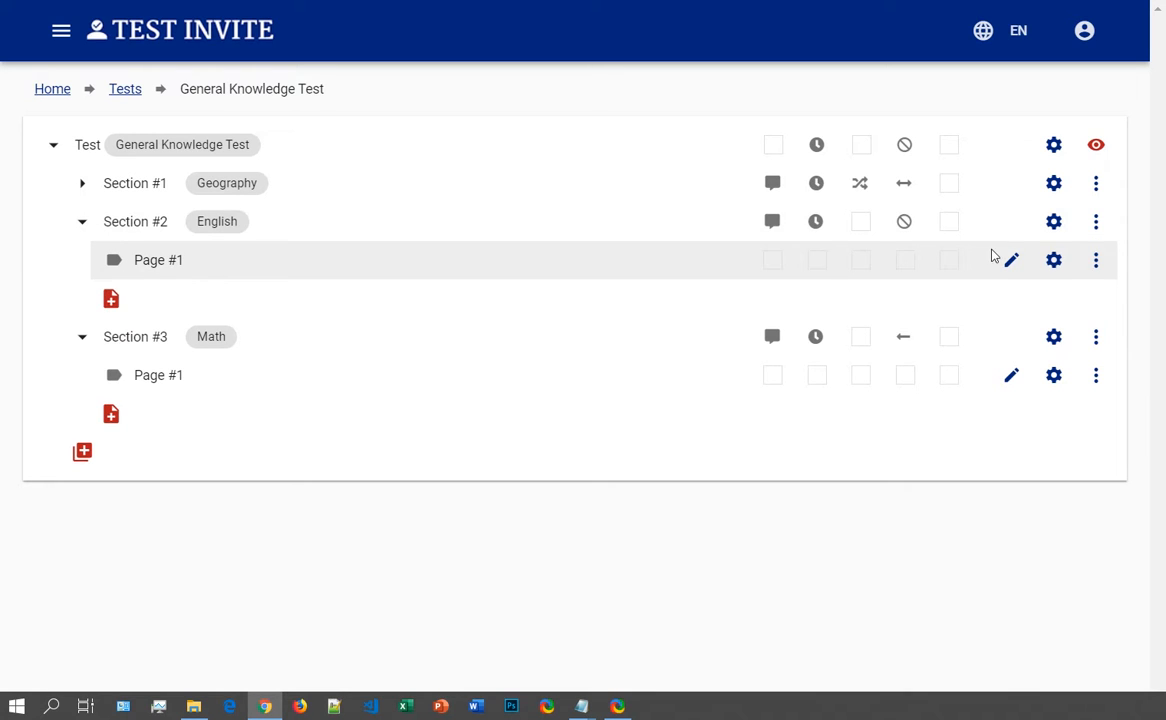
click(1057, 262)
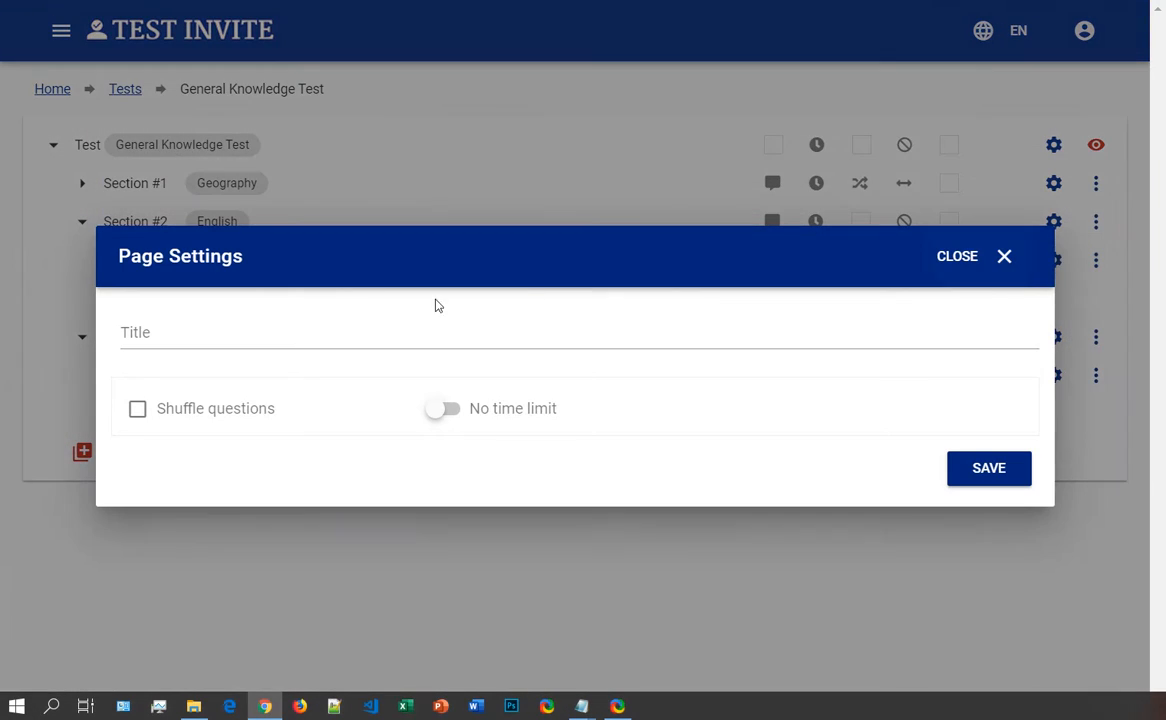
click(346, 335)
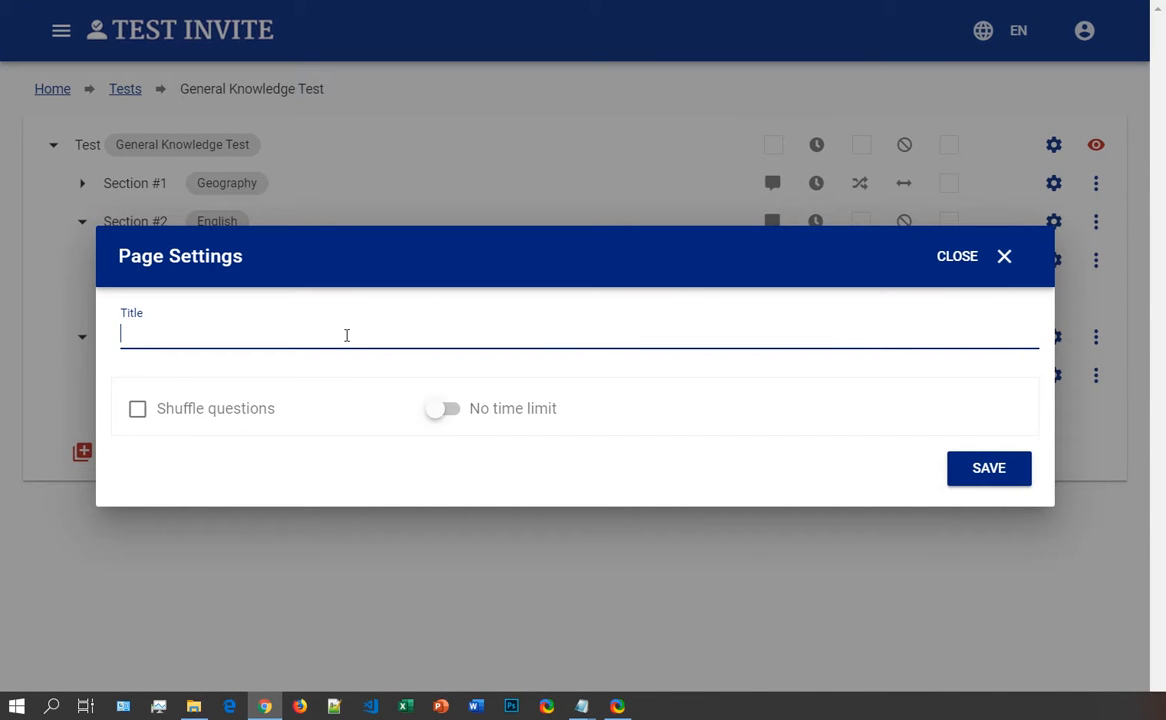
text(Speaking)
click(473, 409)
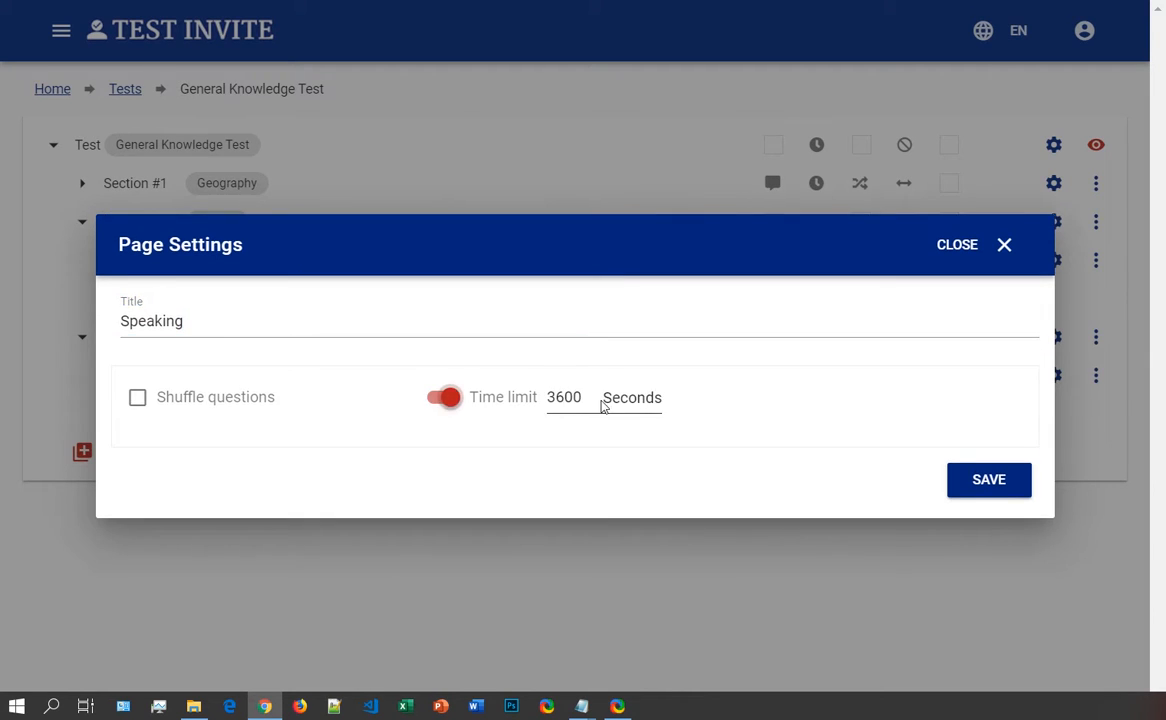
drag(602, 404, 502, 398)
text(600)
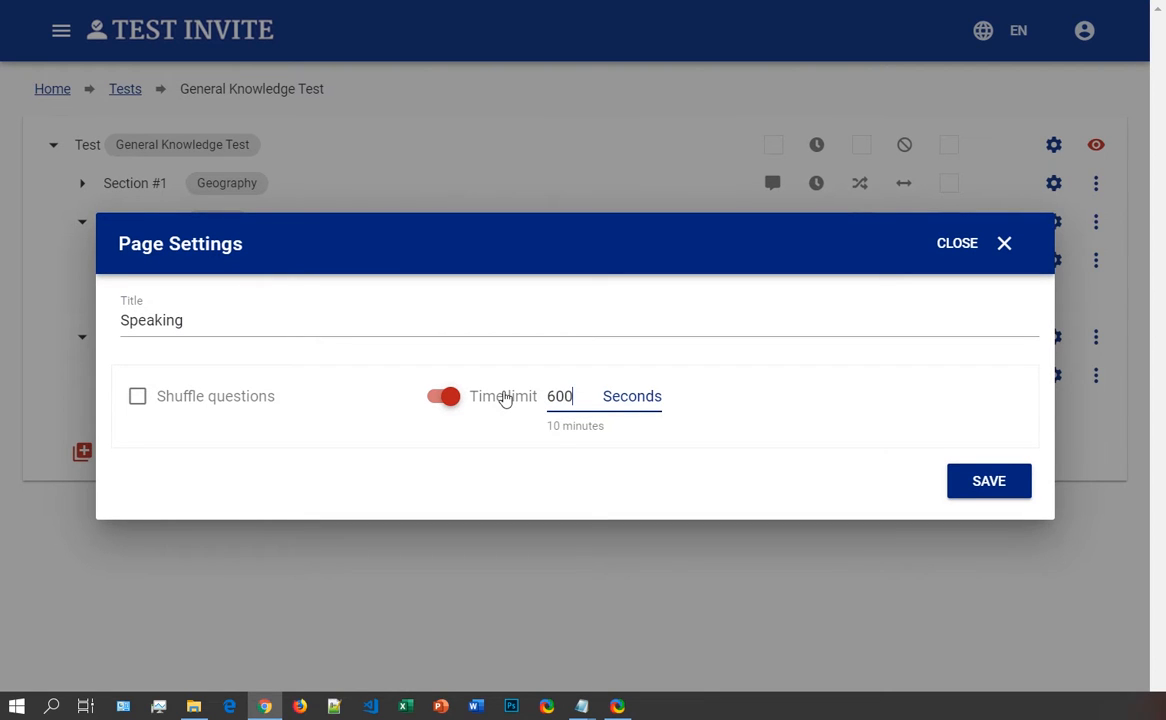
click(968, 484)
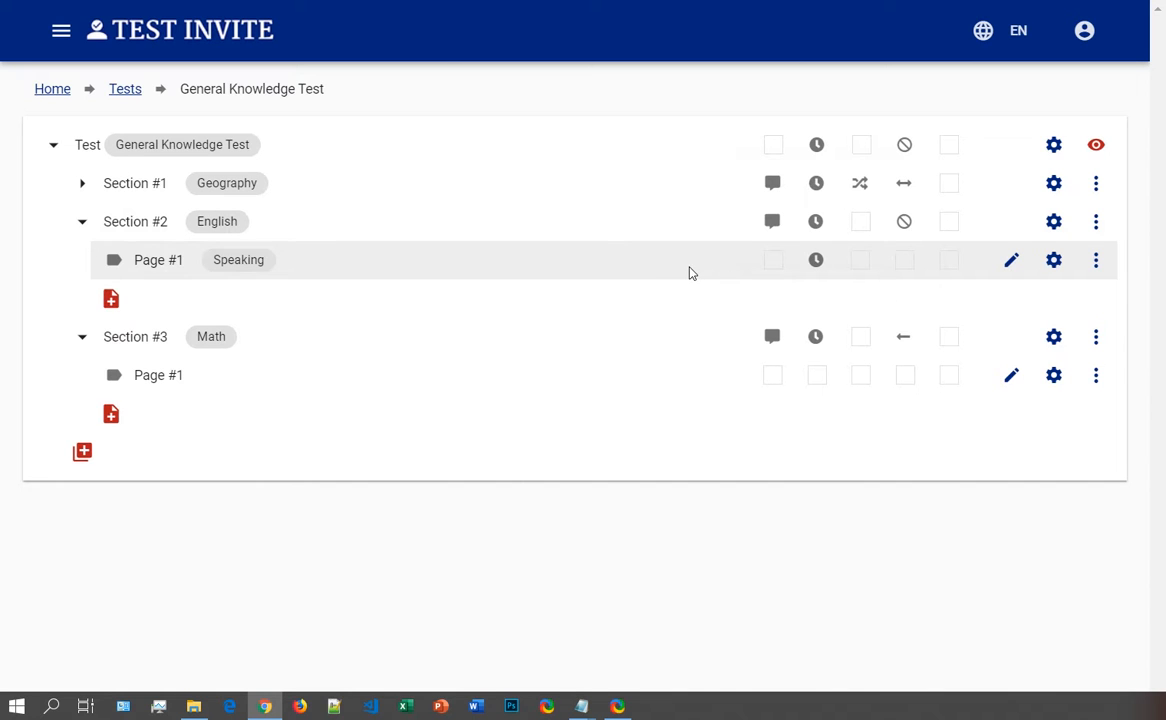
Step: On the Speaking page, start a random question selector and filter the English folder's questions by the speaking category
click(1012, 262)
scroll(518, 265, down, 1)
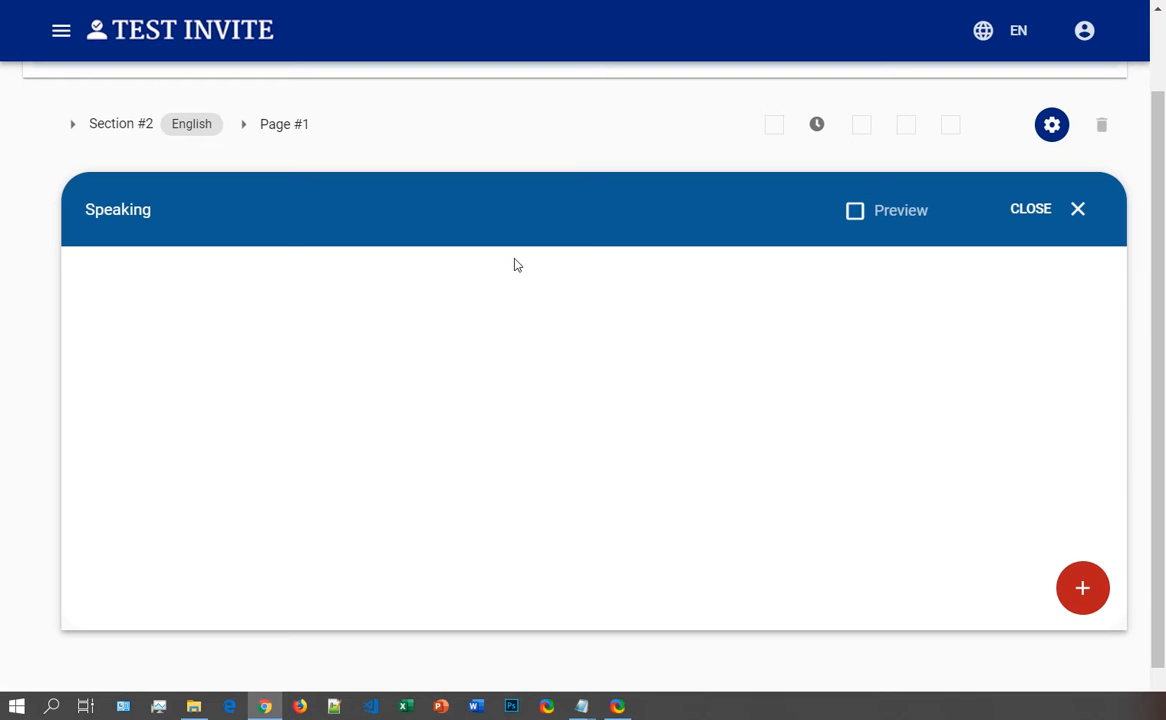
click(1074, 596)
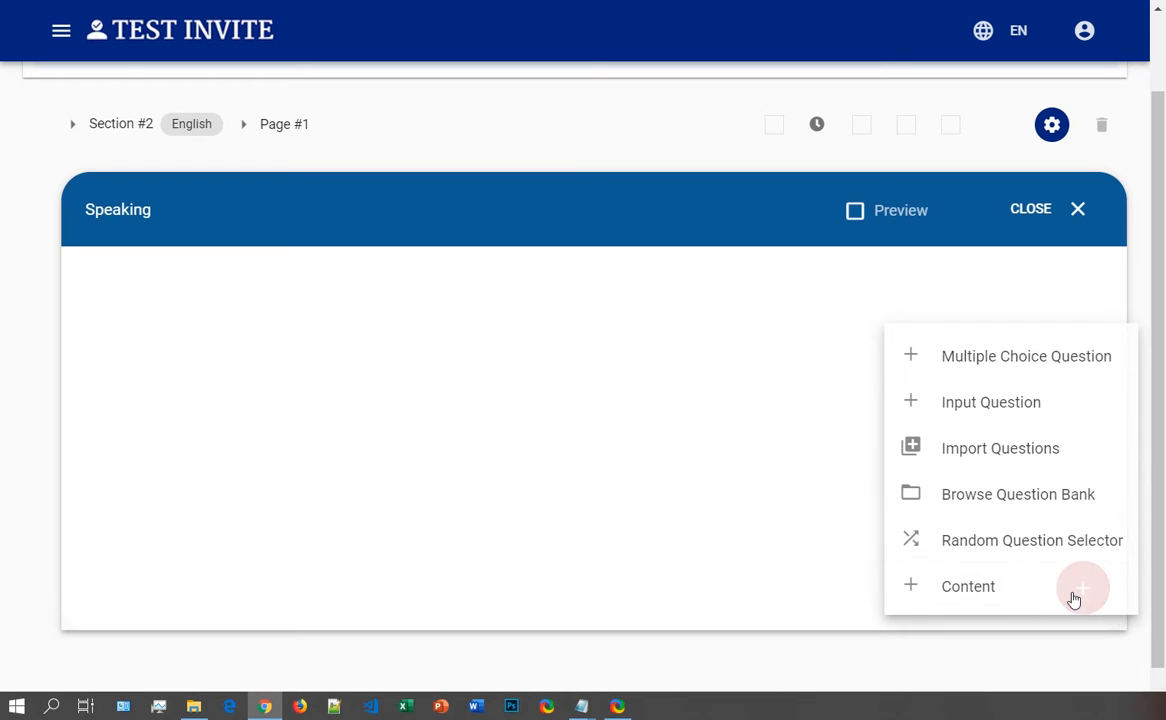
click(1001, 546)
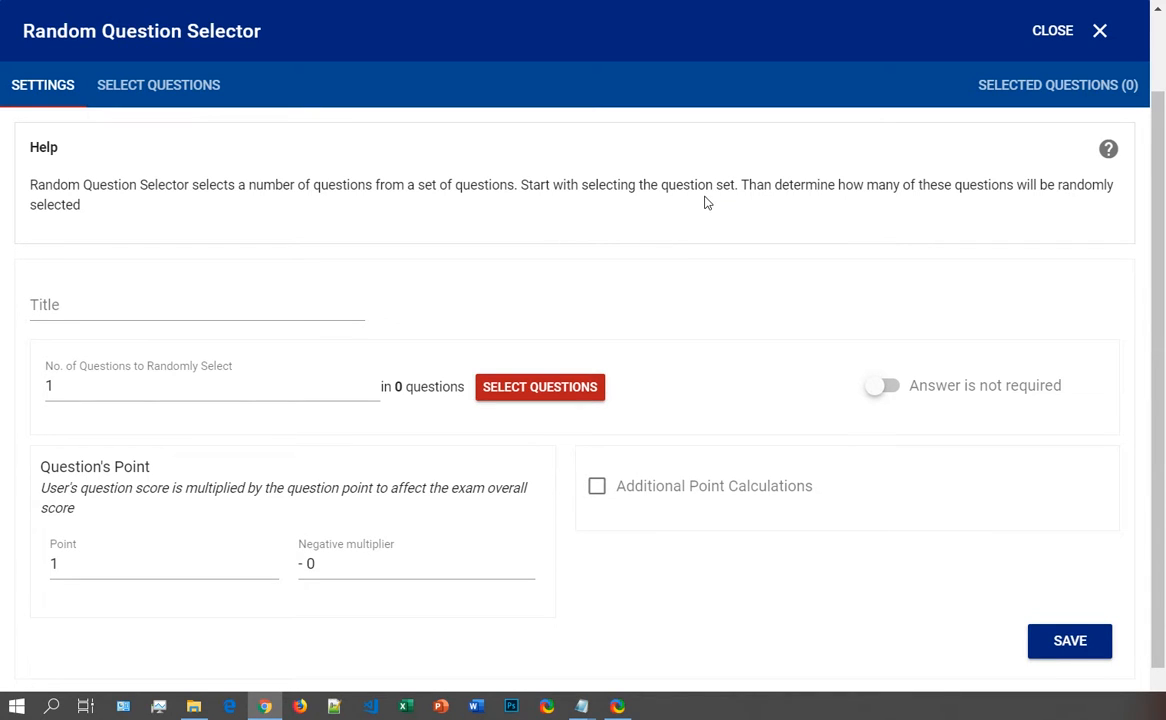
click(557, 390)
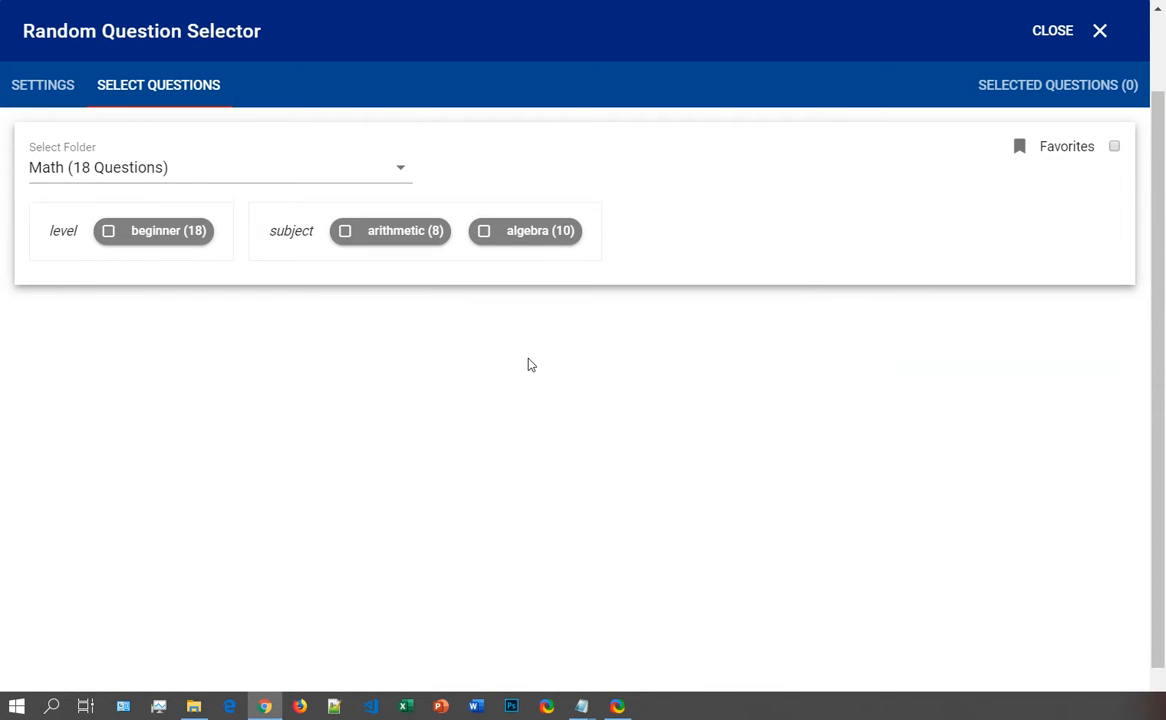
click(206, 164)
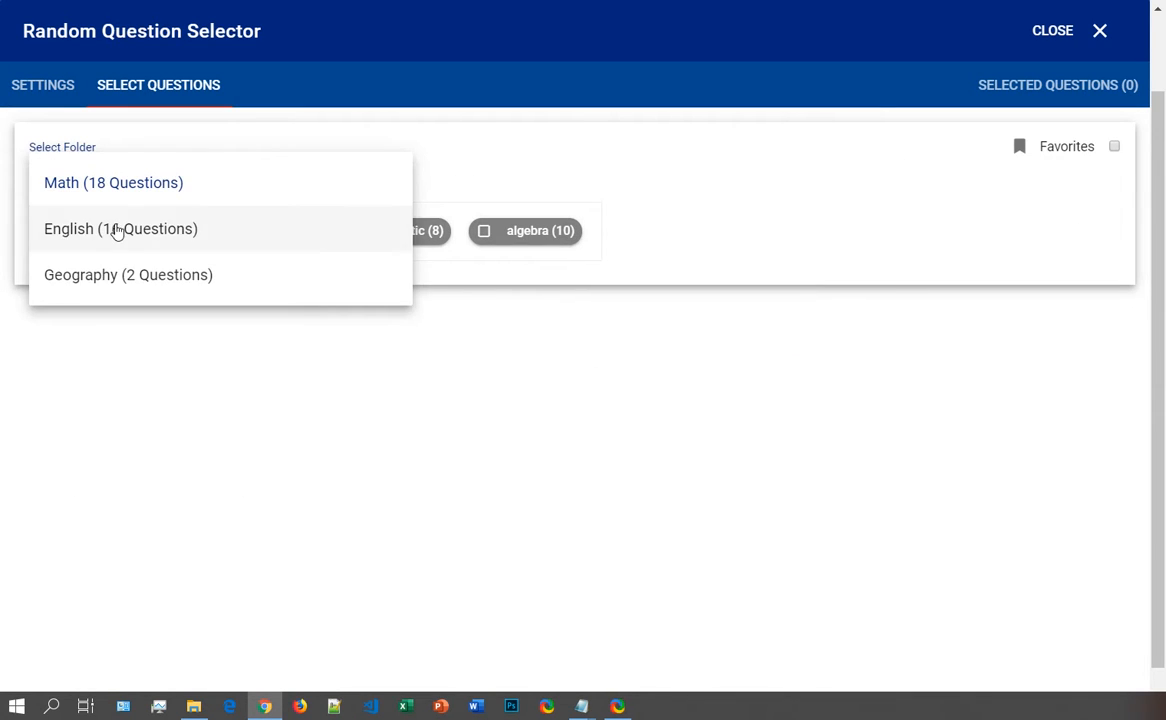
click(116, 230)
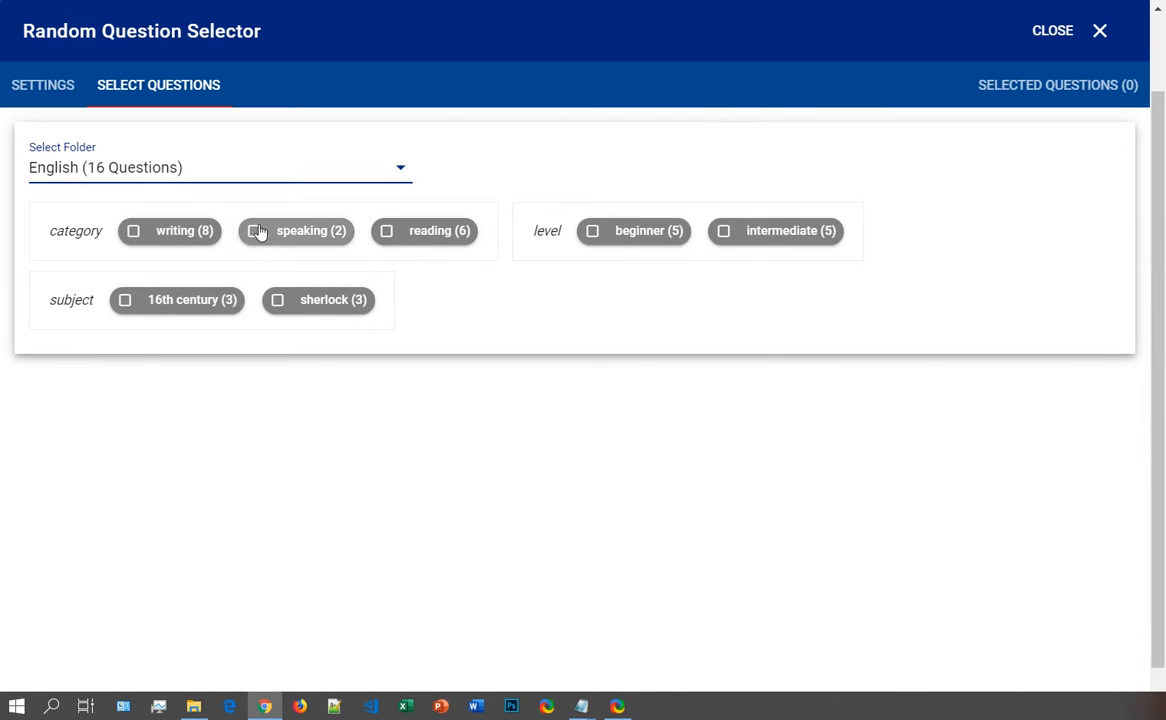
click(330, 232)
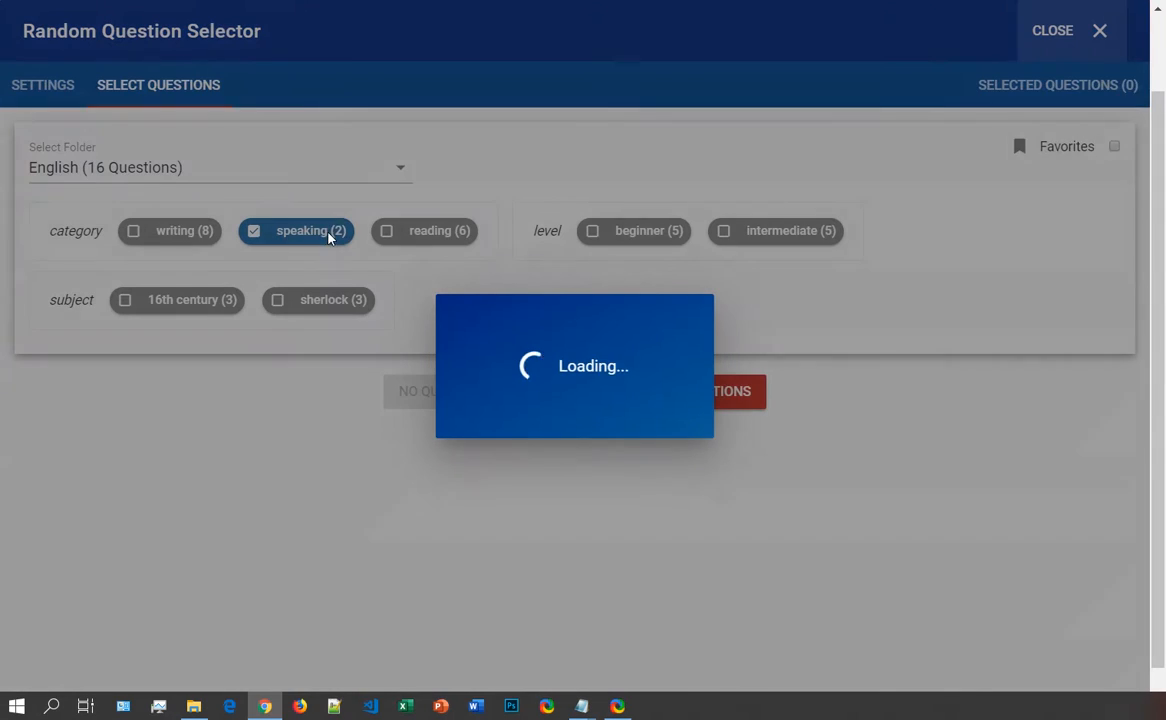
Step: Add all the filtered speaking questions to the selector and save it with 1 question to randomly select
scroll(360, 360, down, 3)
scroll(367, 370, down, 2)
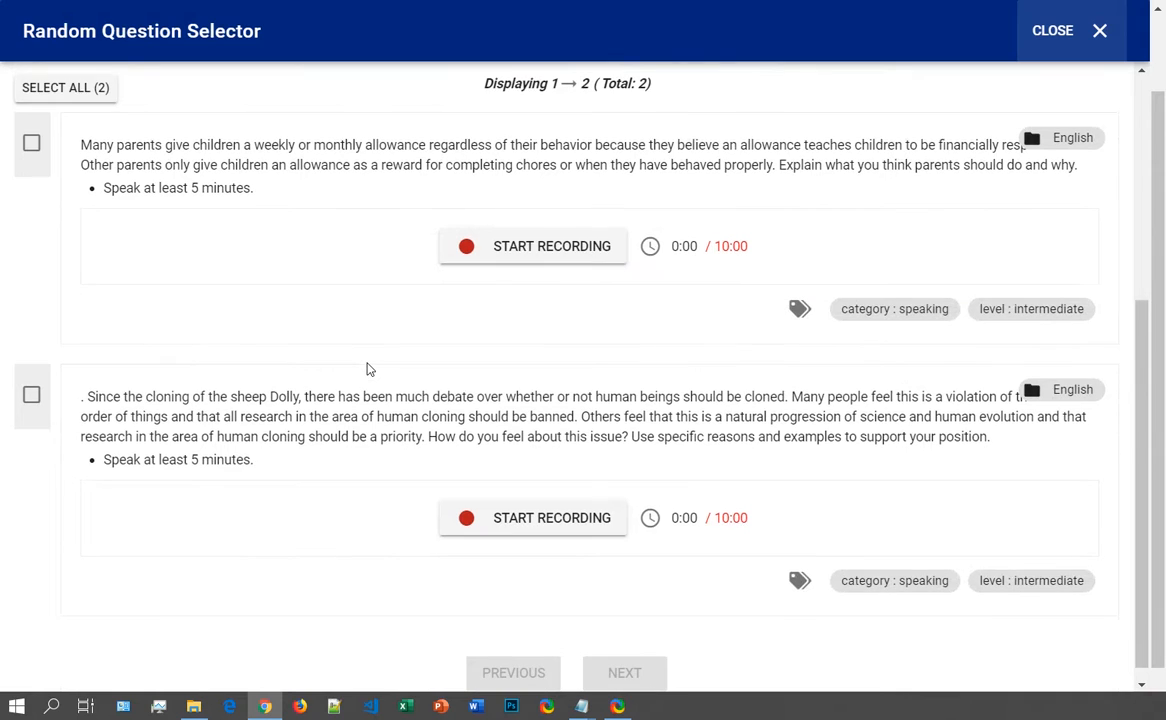
scroll(367, 369, up, 1)
click(72, 184)
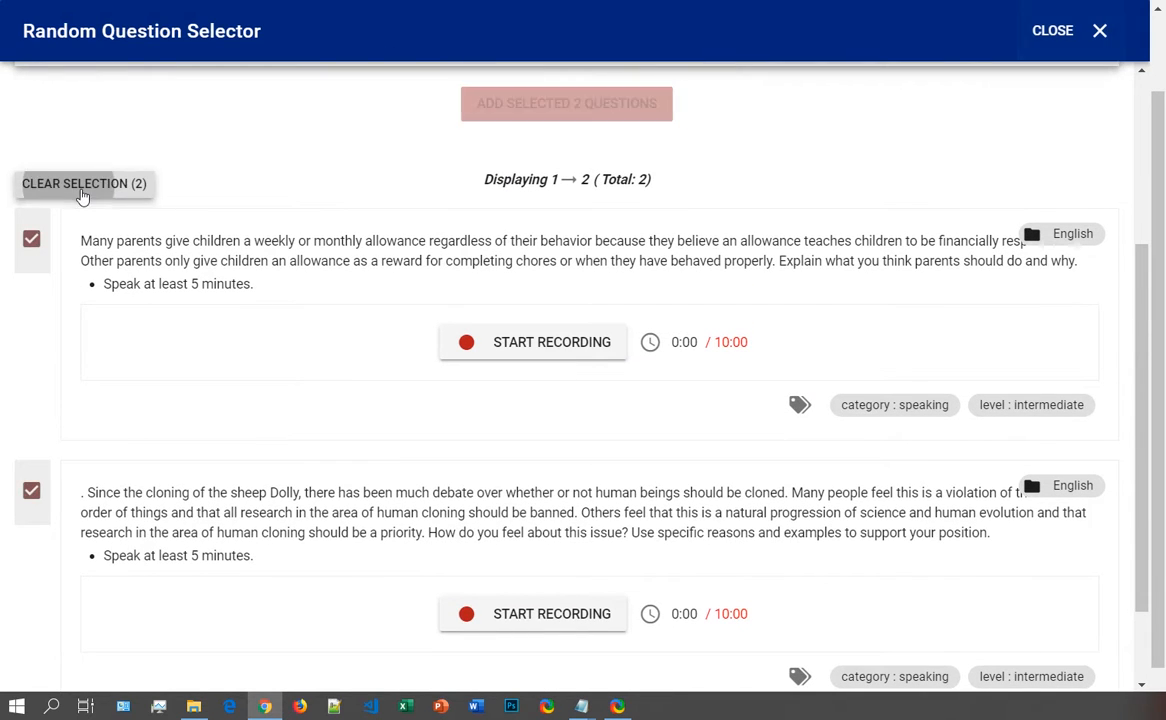
click(517, 108)
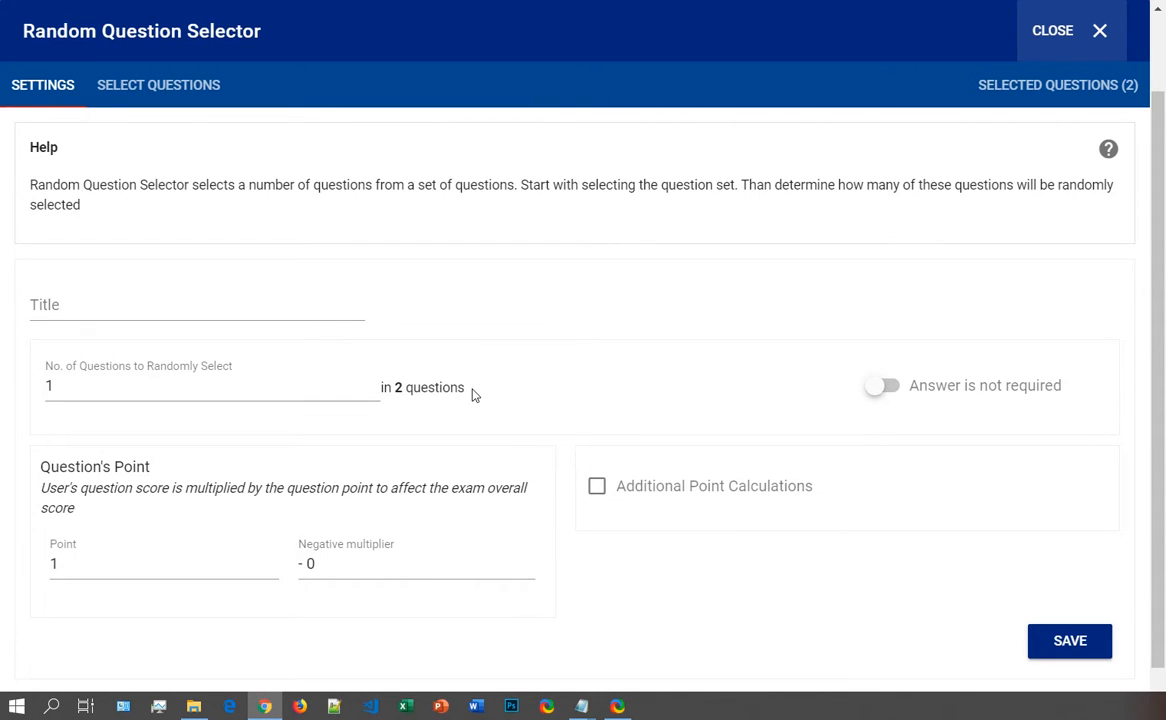
click(1077, 645)
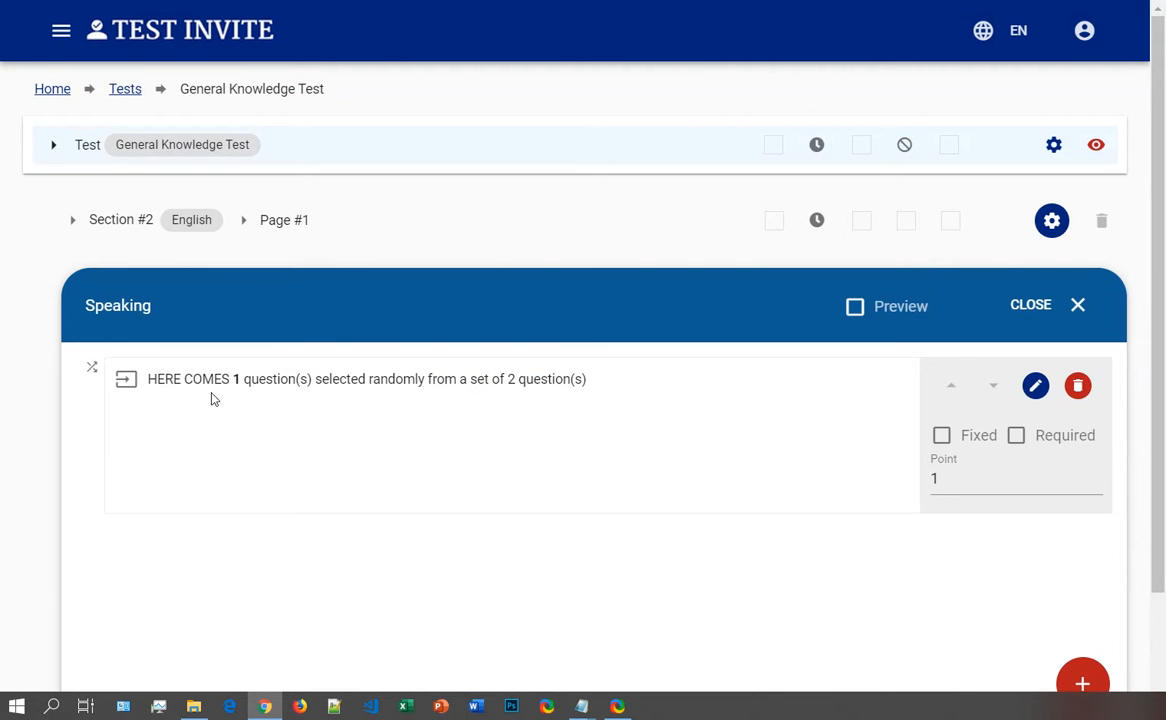
Step: Title the Speaking page's random question selector "Beginner level speaking question" and save it
scroll(211, 398, down, 1)
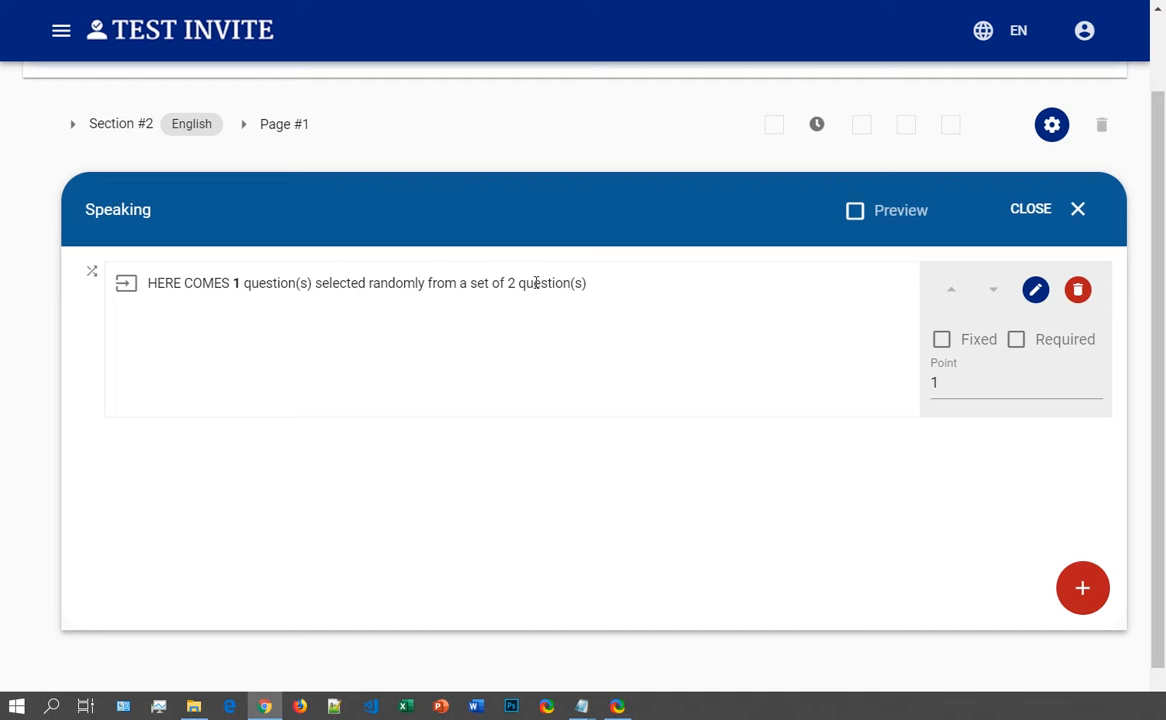
click(1035, 290)
click(106, 304)
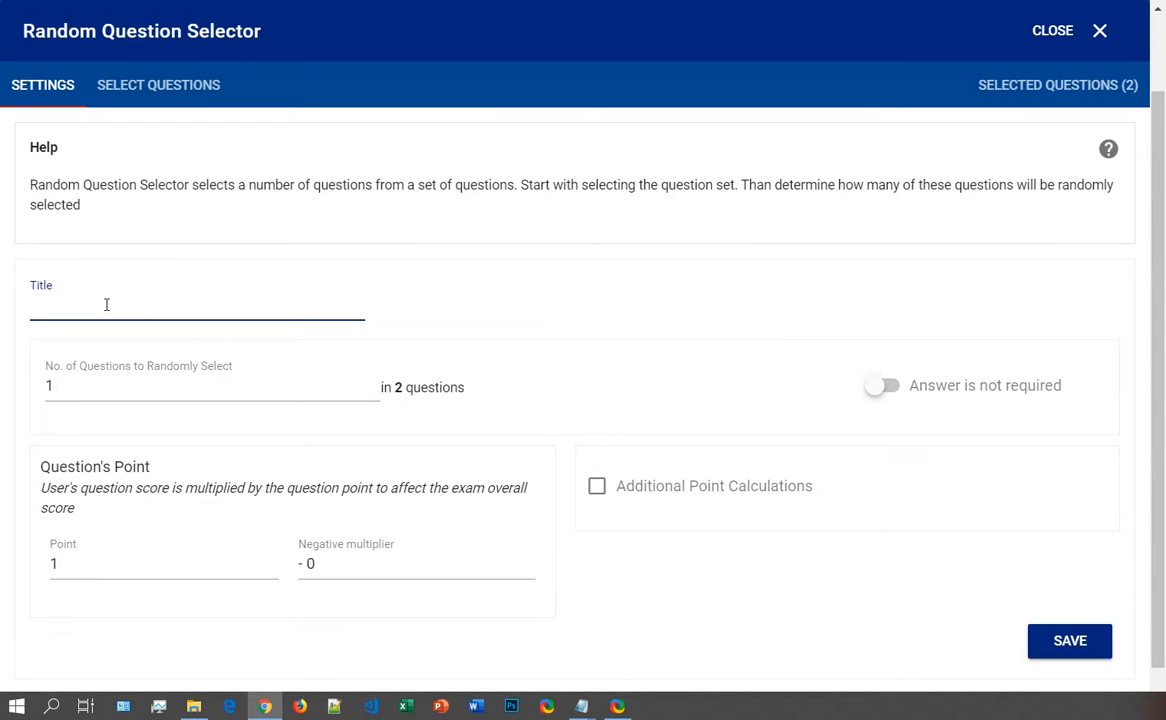
text(Speaking question)
click(33, 305)
text(Beginner level)
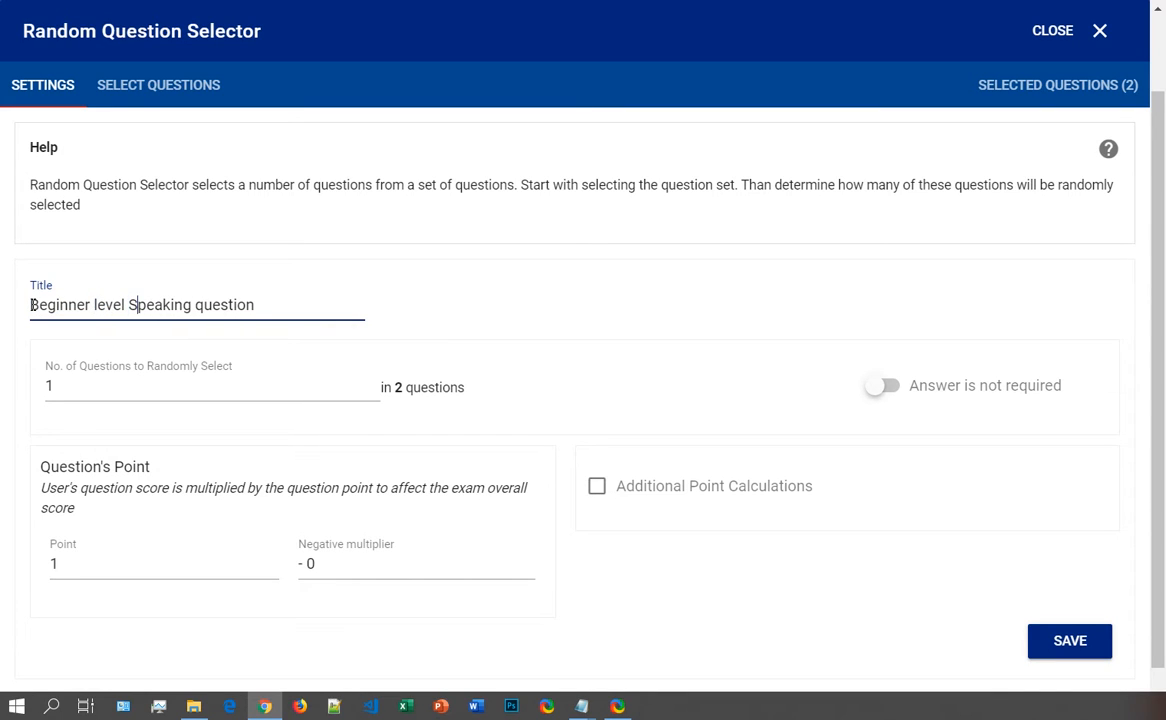
key(BackSpace)
text(s)
click(1087, 645)
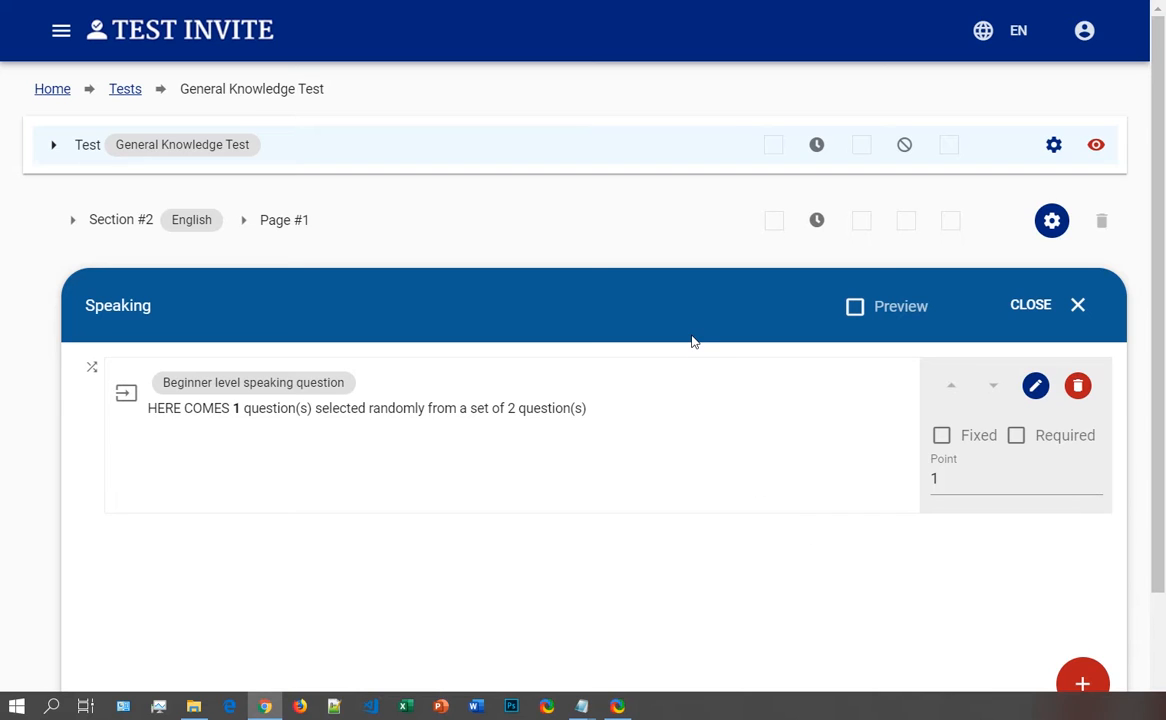
Step: Close the Speaking page and add a second page to the English section
scroll(692, 341, down, 1)
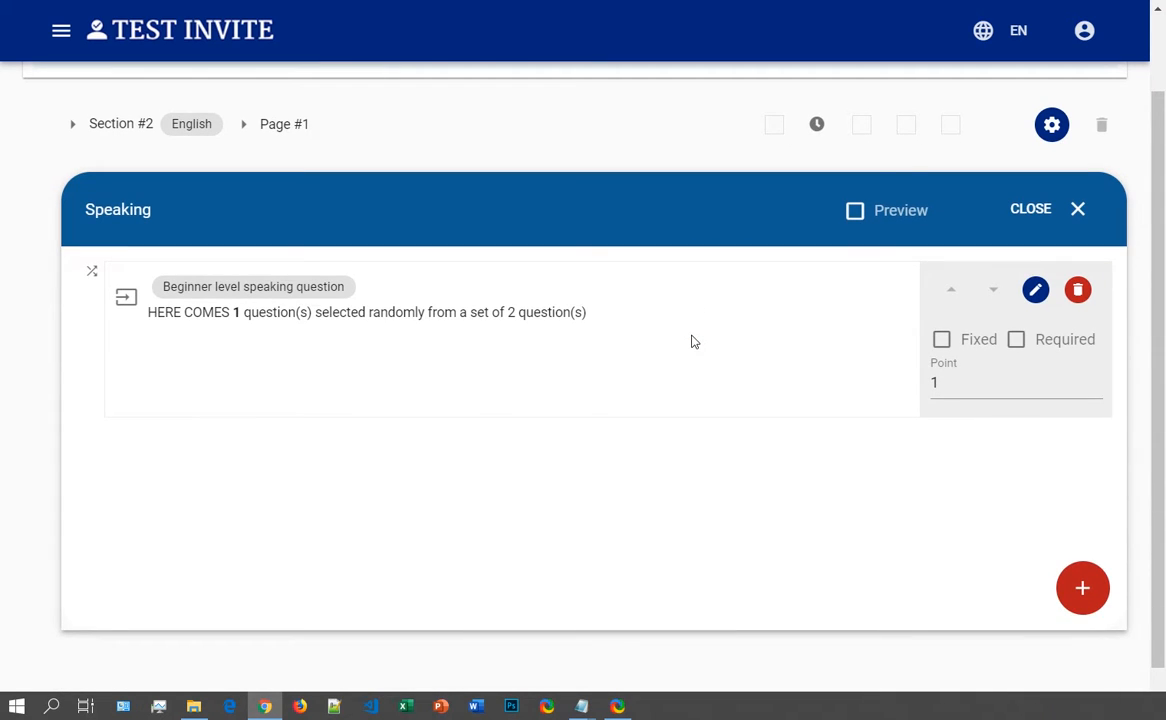
click(1015, 214)
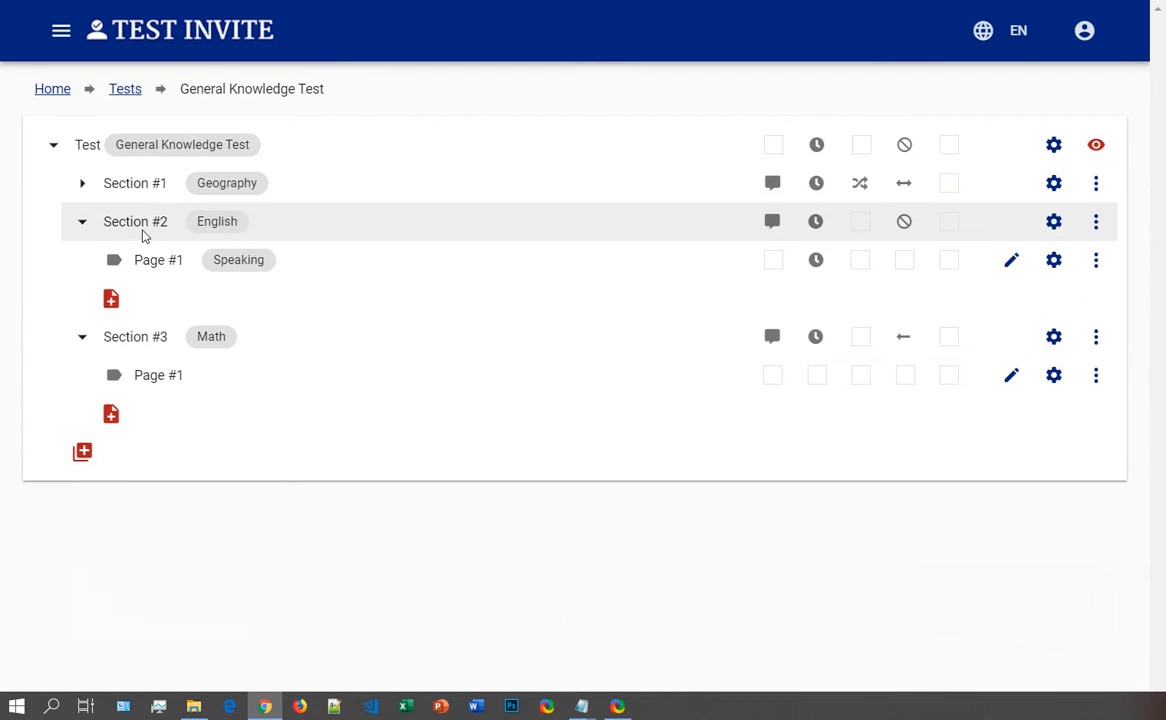
click(113, 303)
click(140, 320)
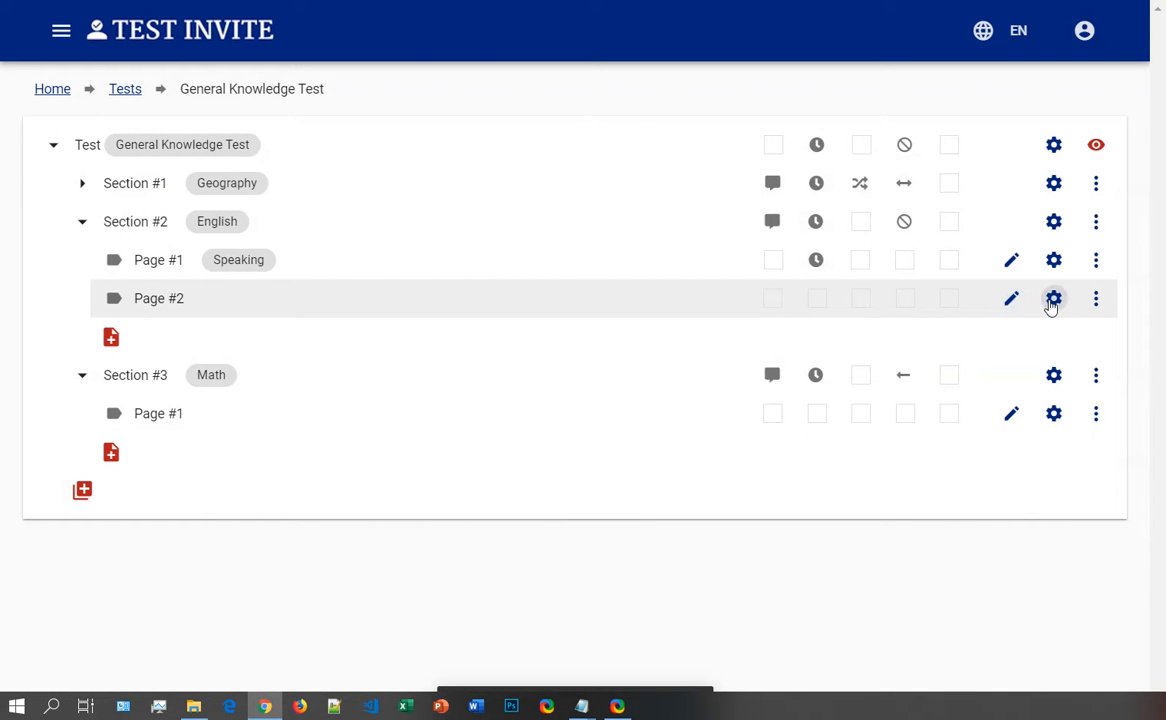
Step: Title the English section's Page #2 "Writing", give it a time limit of 900 seconds and save the page settings
click(1053, 299)
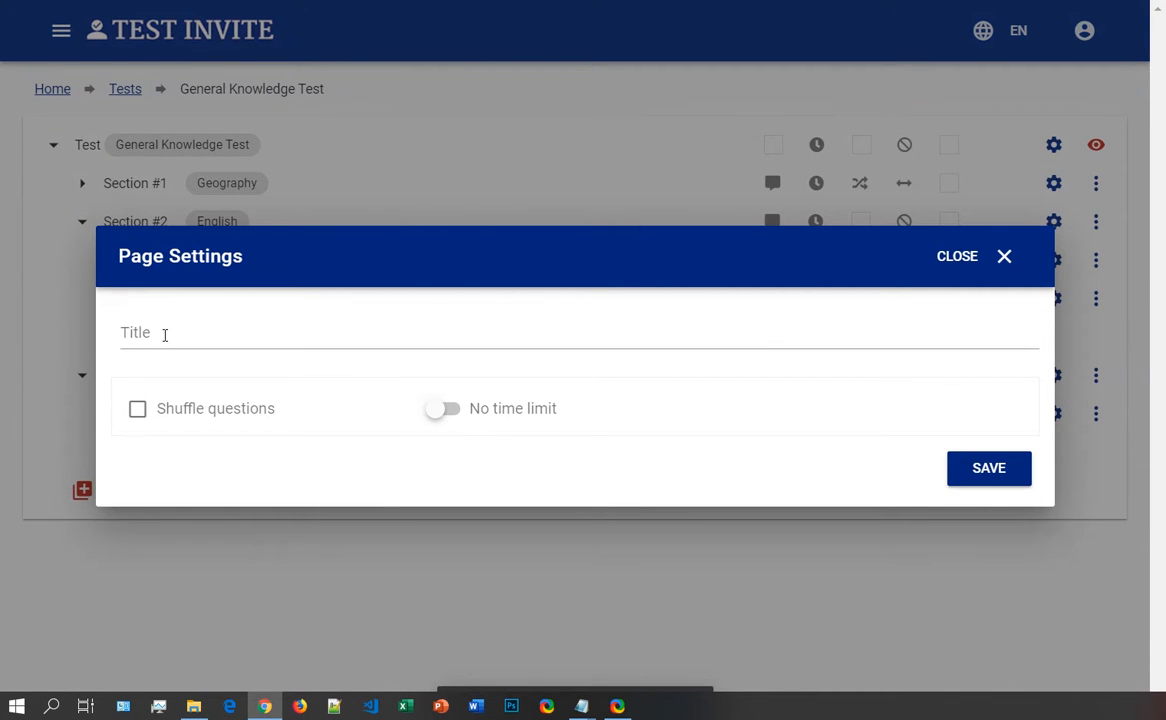
click(167, 331)
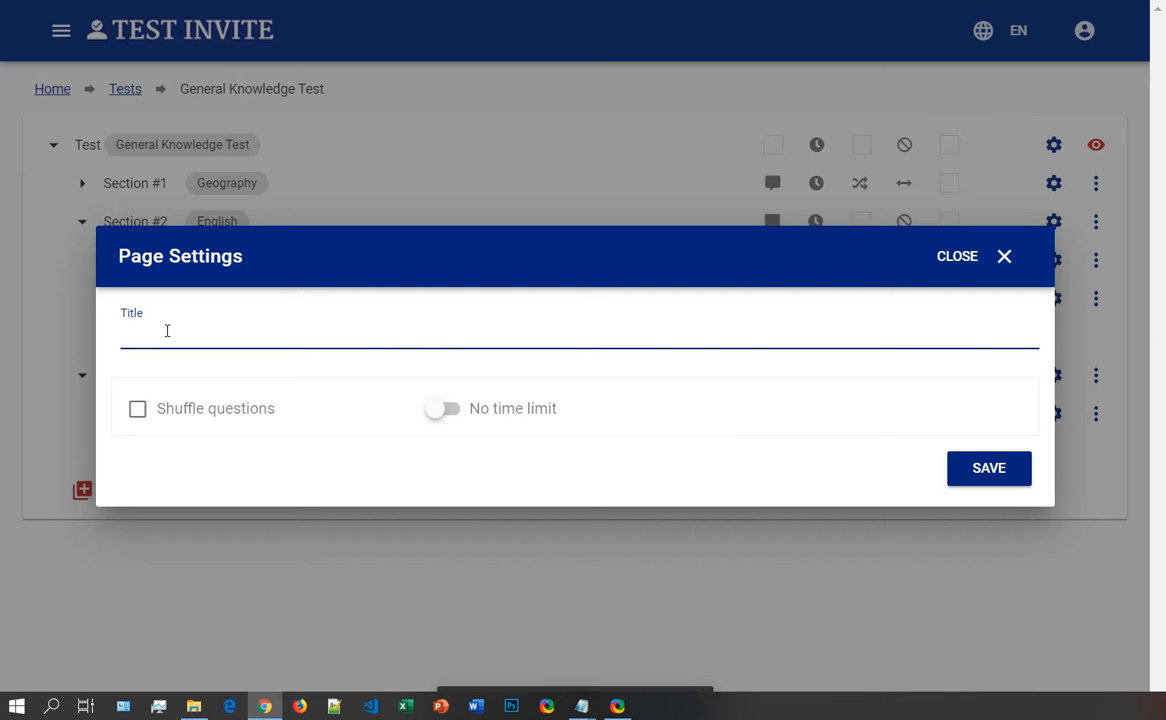
text(Writing)
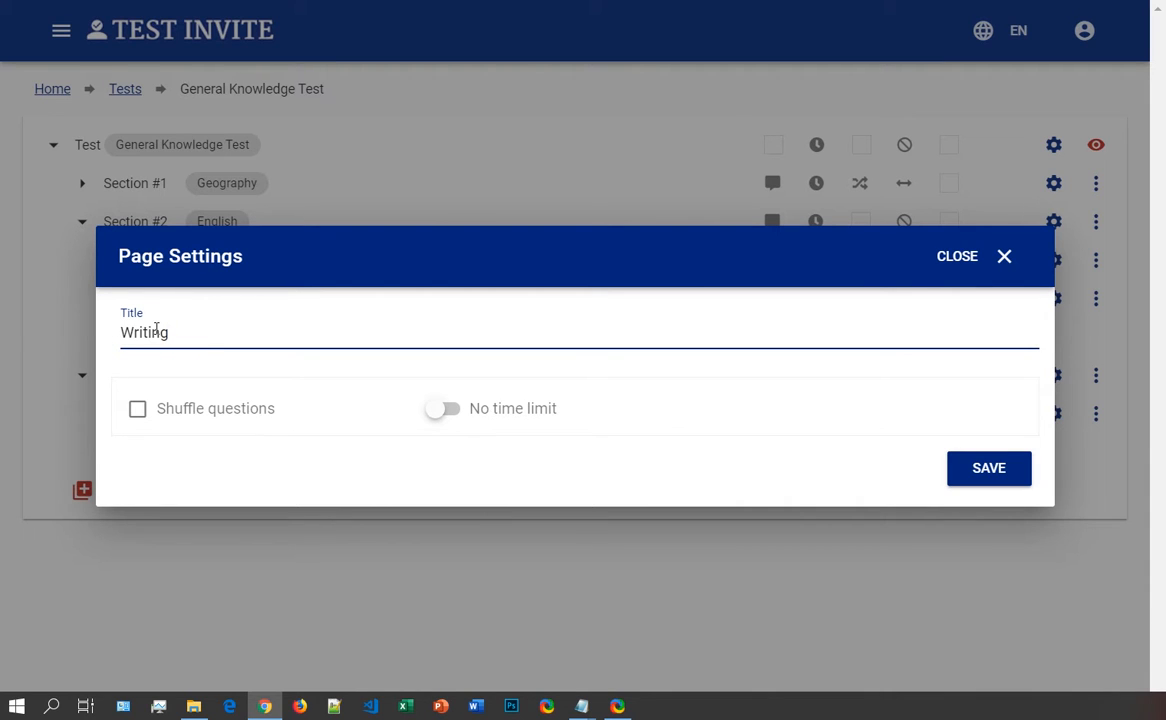
click(445, 409)
drag(591, 396, 470, 398)
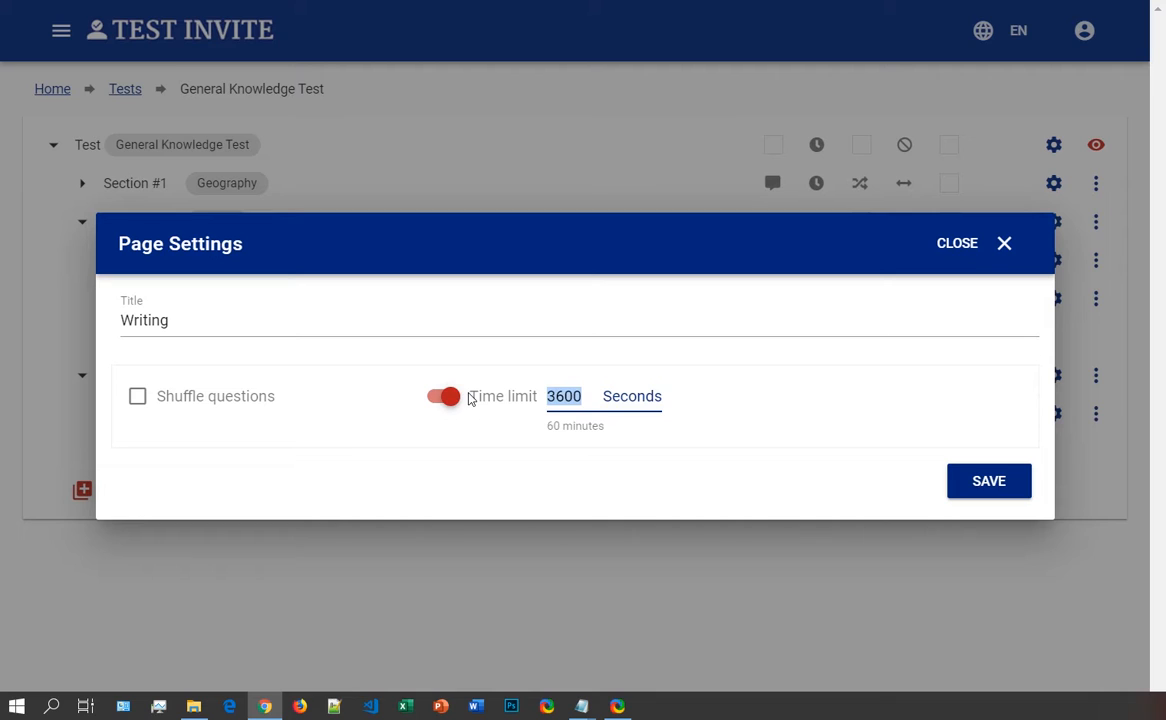
text(900)
click(971, 484)
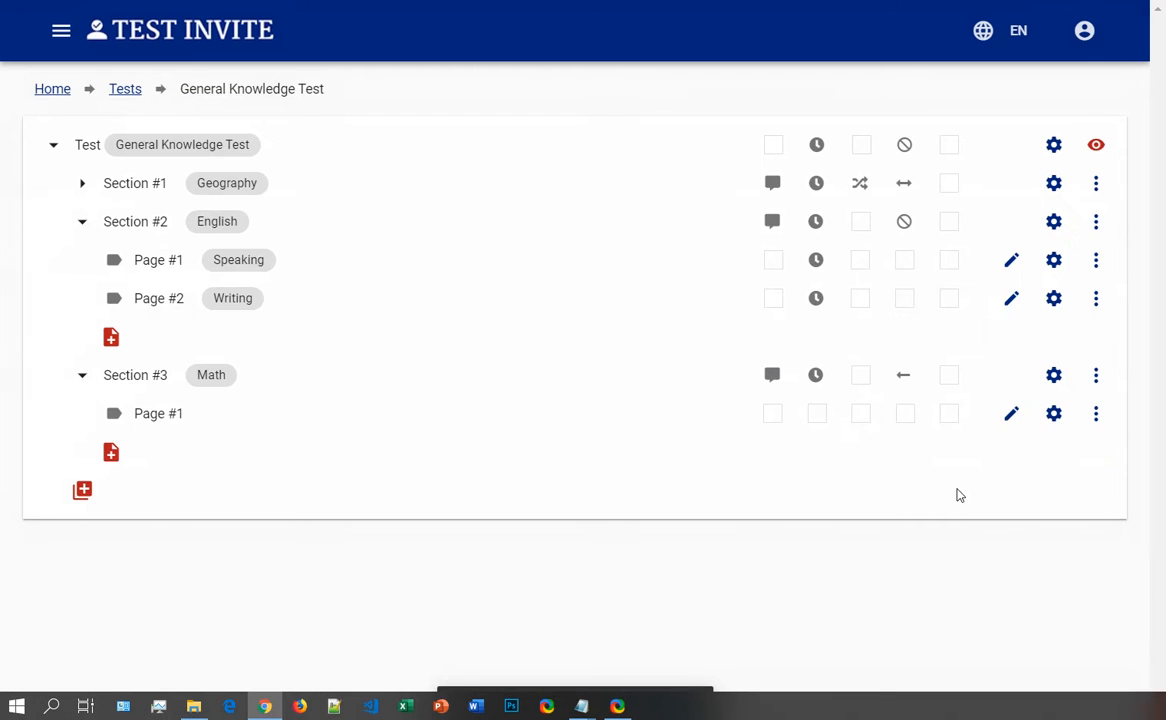
Step: On the Writing page, start a random question selector titled "Beginner level writing question"
click(1011, 299)
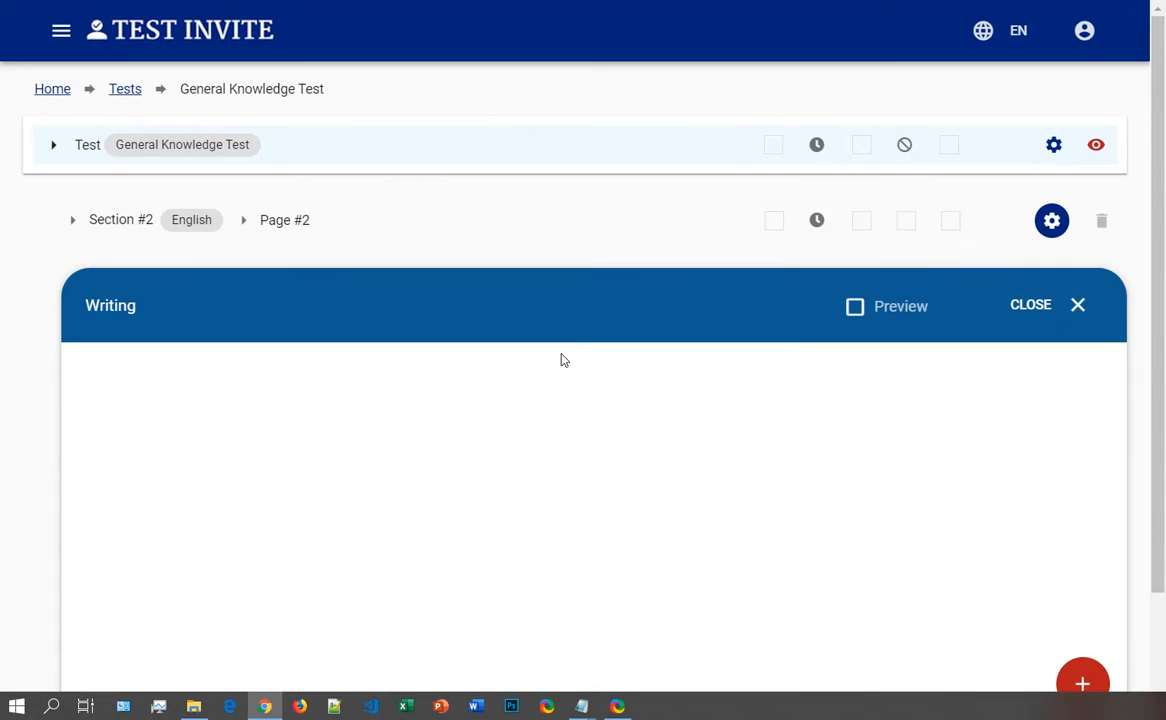
scroll(563, 360, down, 1)
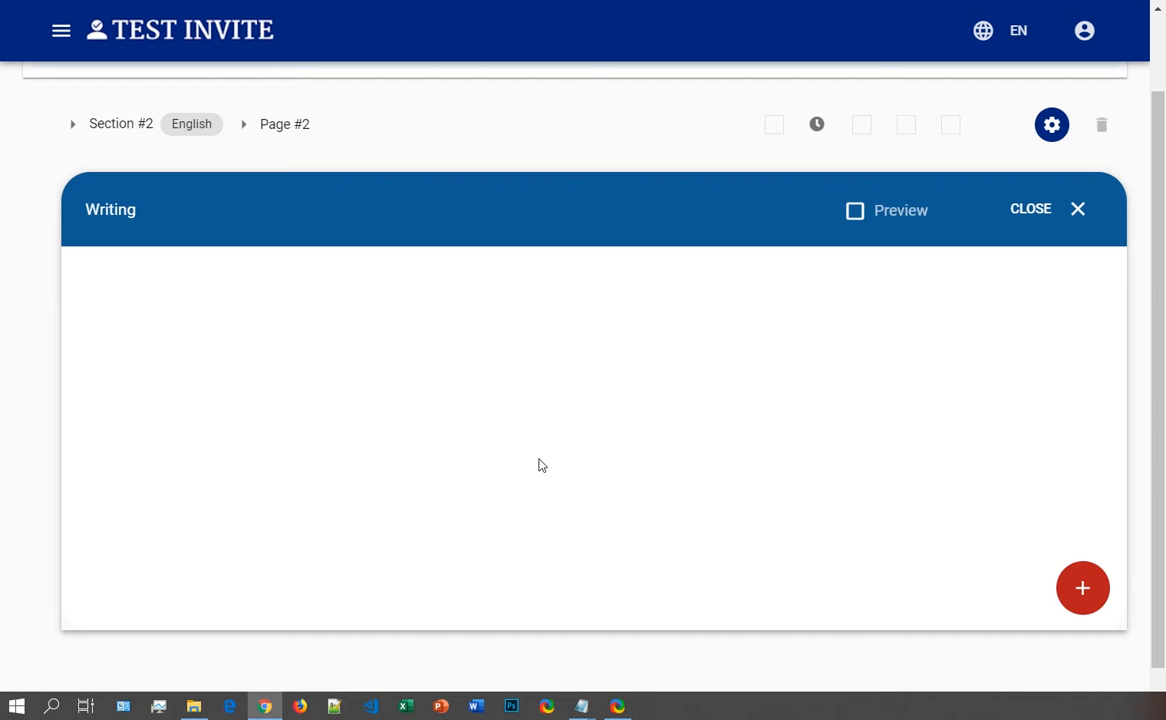
click(1083, 590)
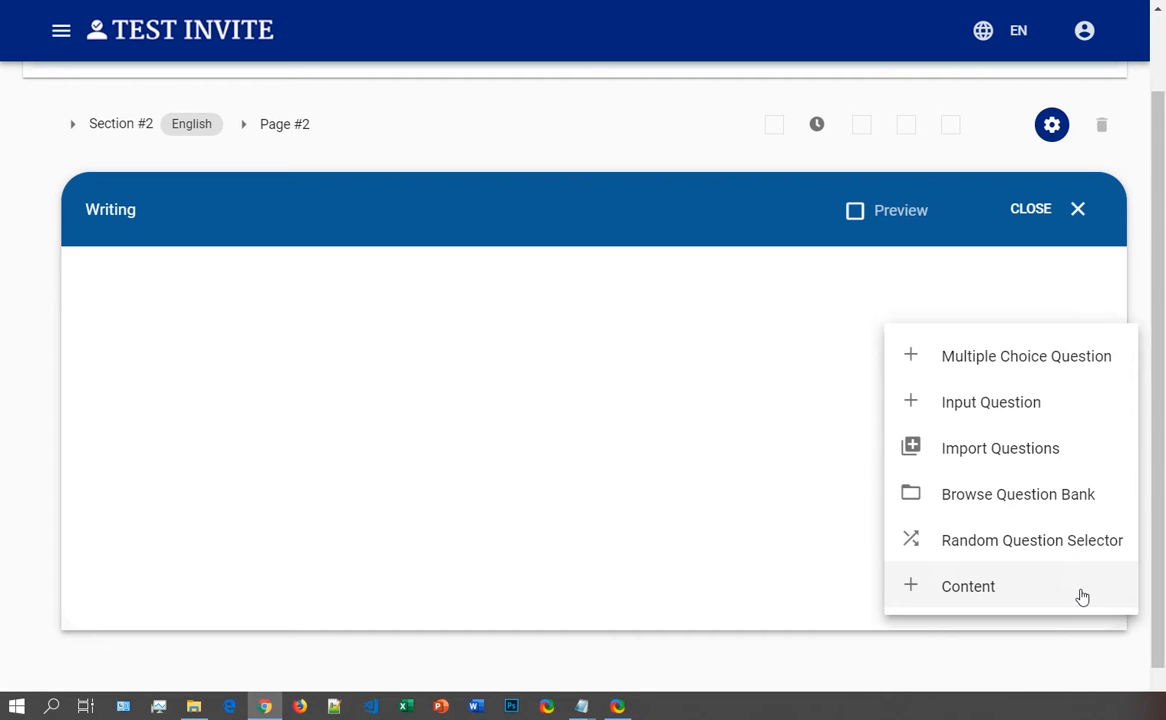
click(1003, 546)
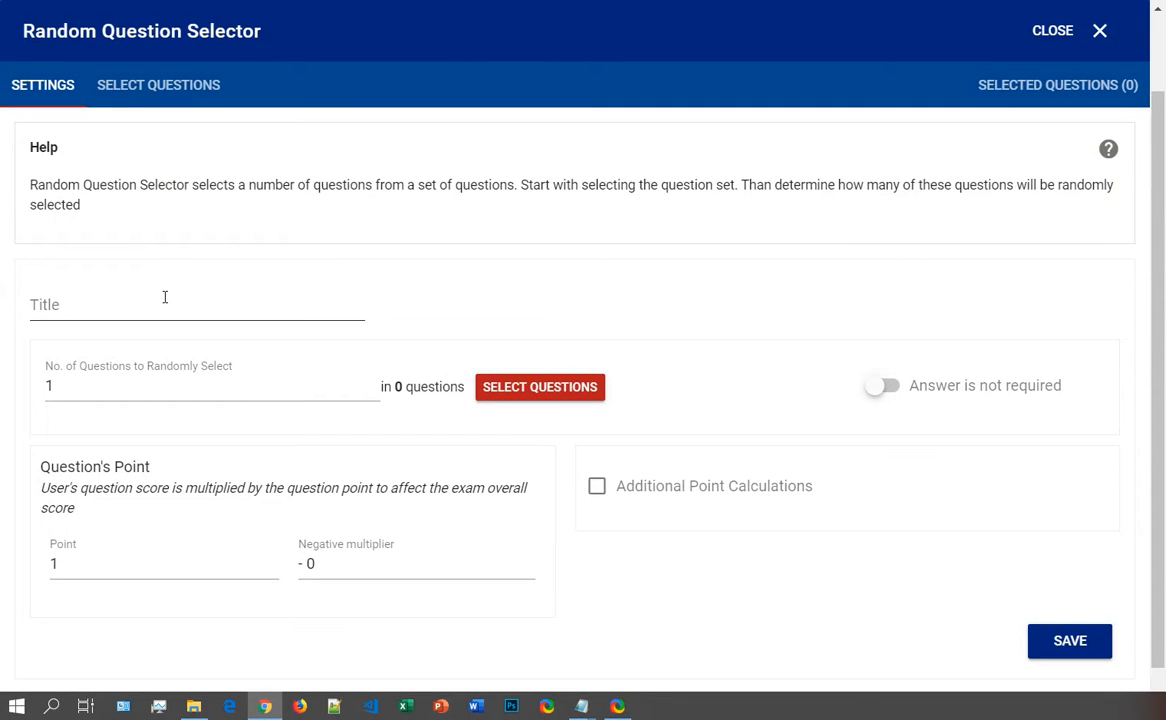
click(165, 297)
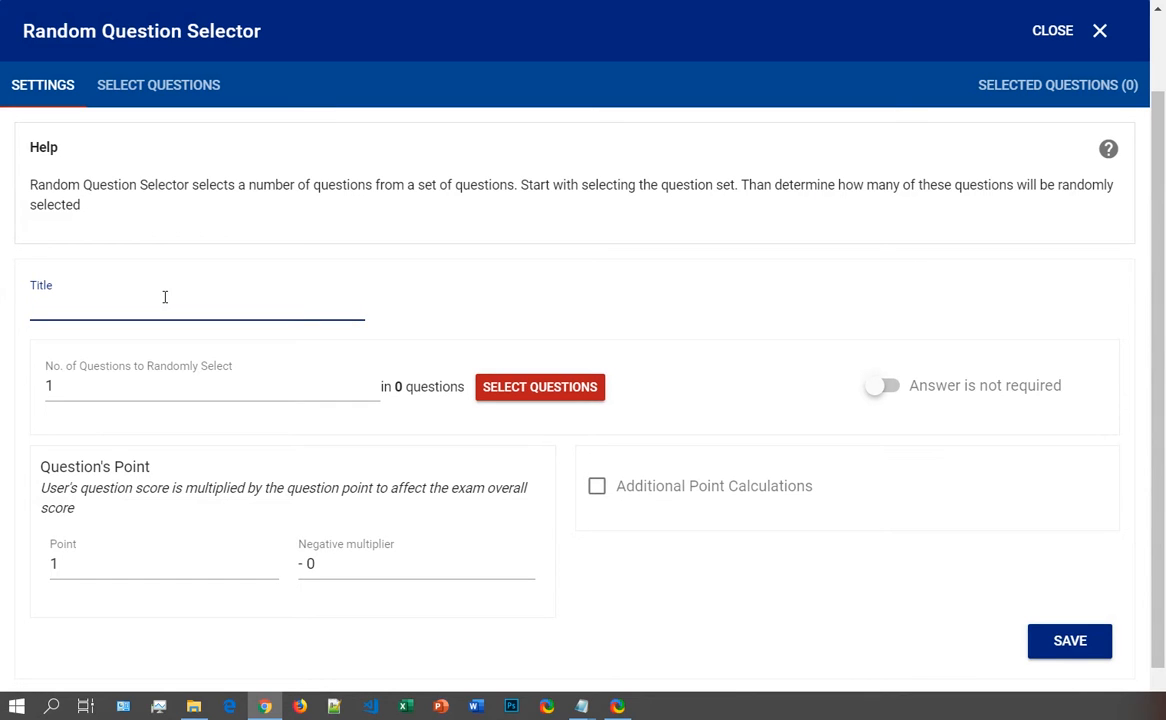
text(Beginner Le)
key(BackSpace)
key(BackSpace)
text(level)
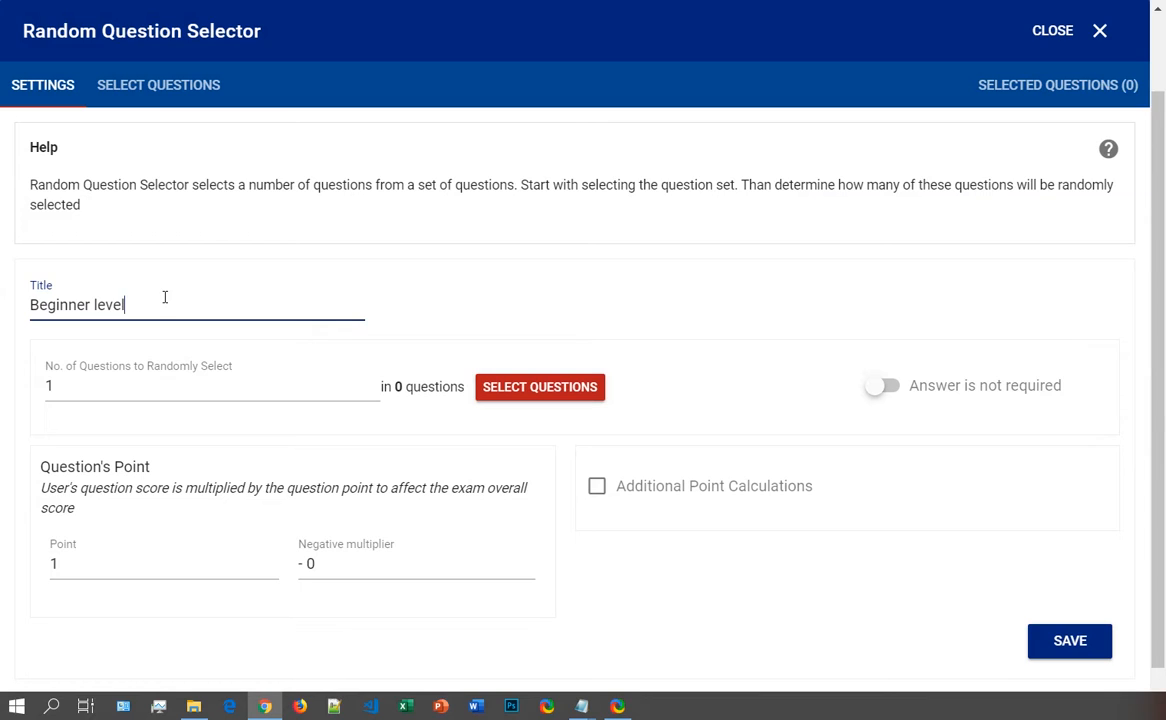
text( writing question)
Step: Filter the selector's questions to the English folder's writing category and beginner level
click(552, 385)
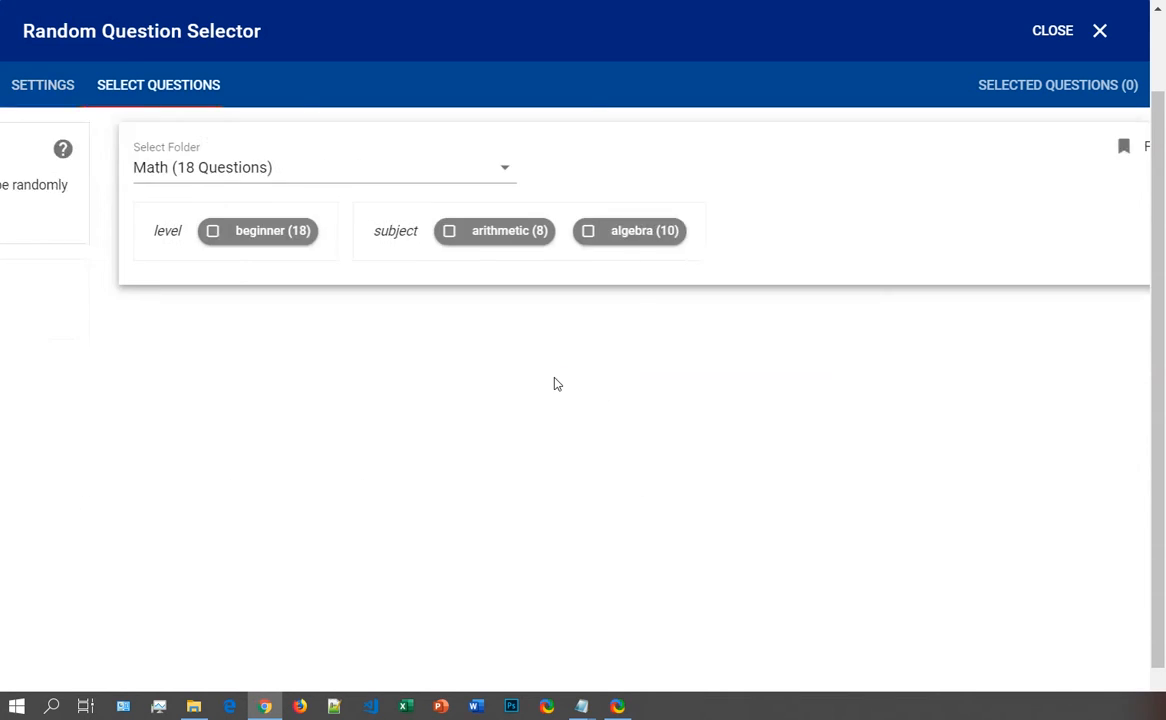
click(158, 170)
click(120, 240)
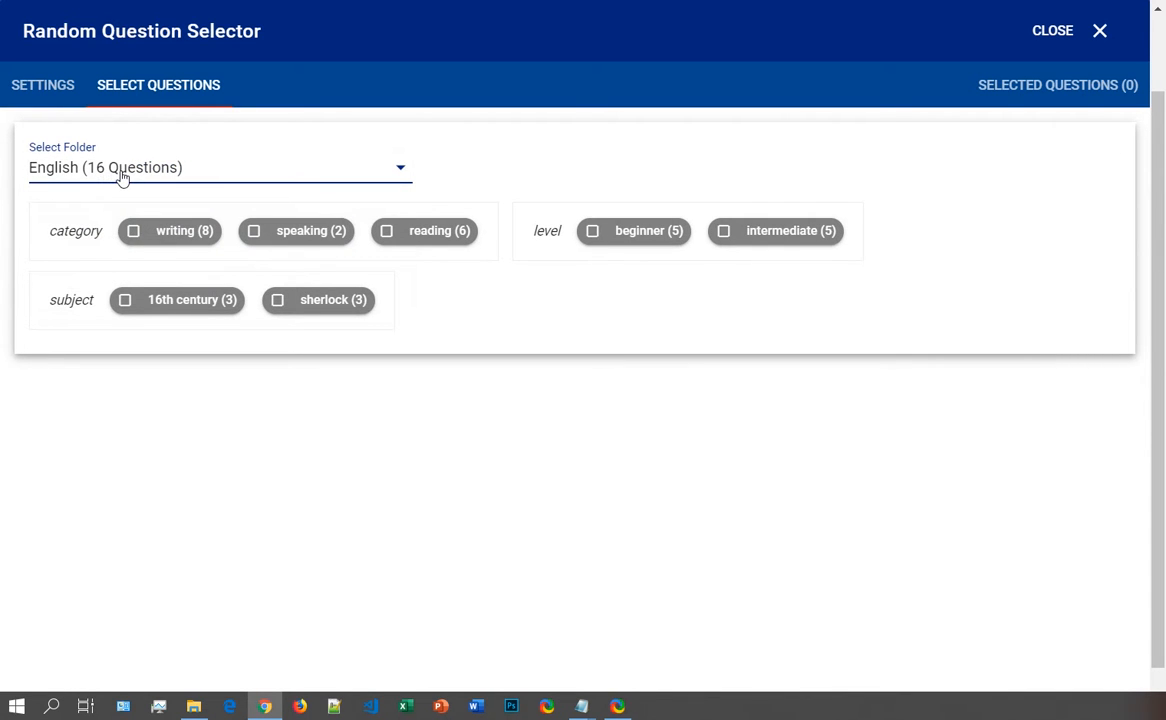
click(173, 234)
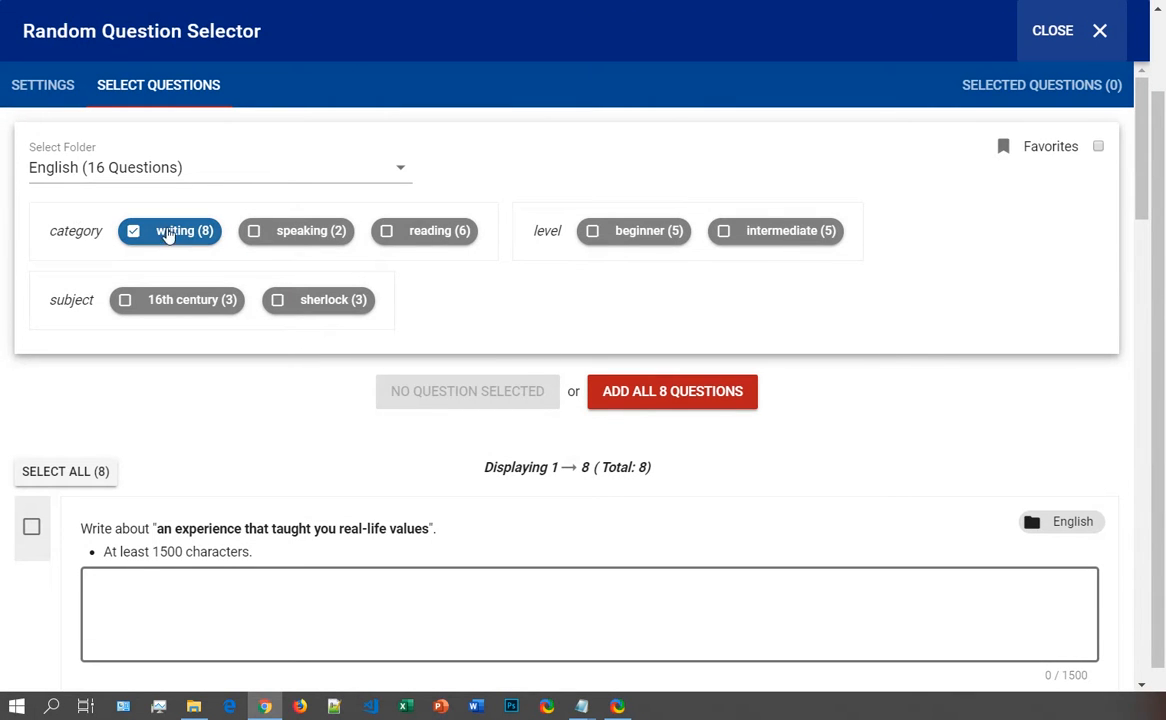
scroll(117, 300, down, 2)
scroll(302, 332, down, 12)
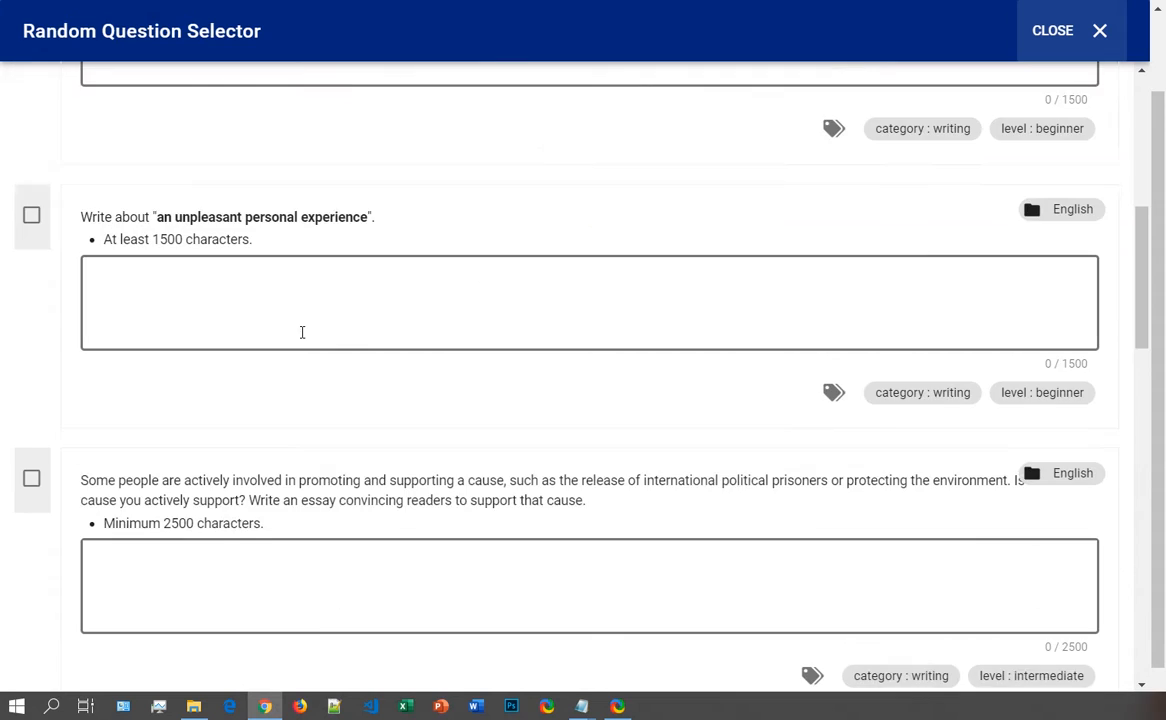
scroll(302, 332, up, 8)
scroll(302, 332, up, 5)
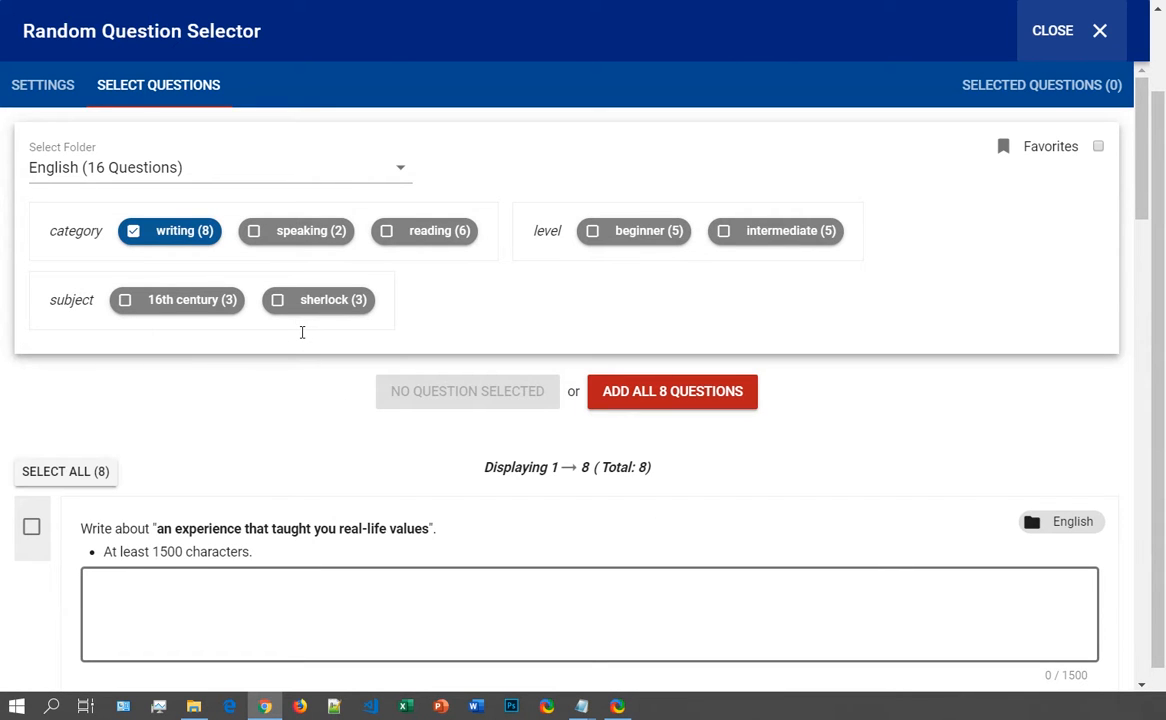
click(638, 230)
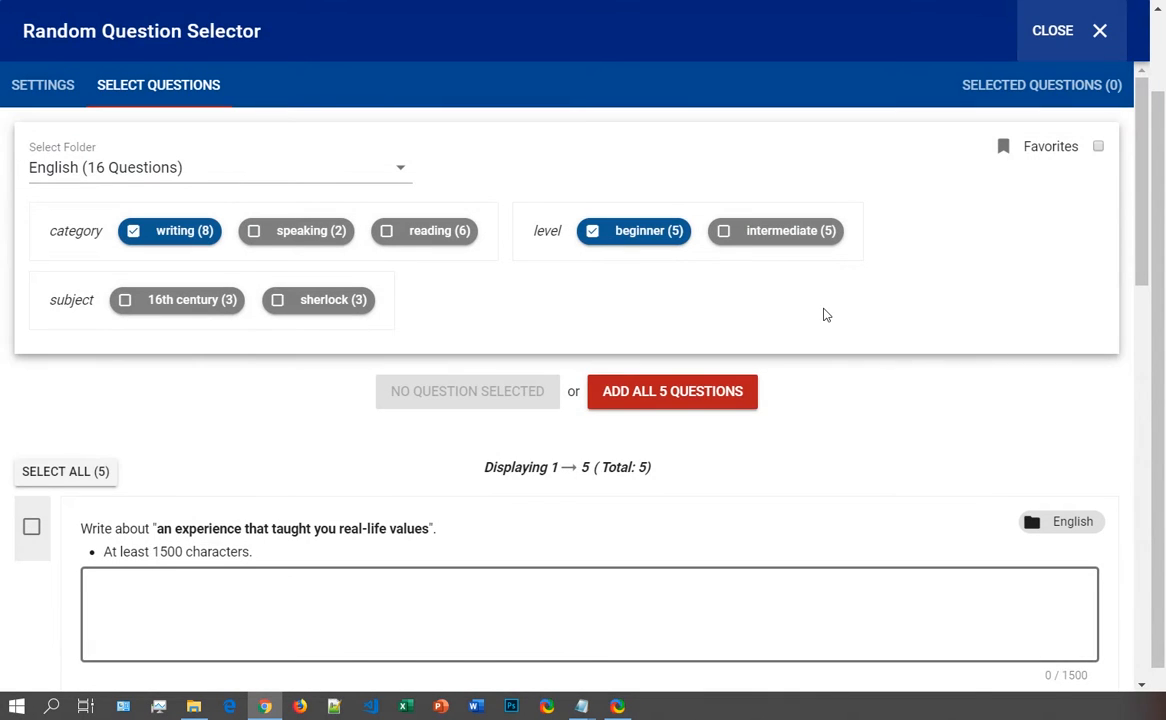
Step: Add all the filtered beginner writing questions to the selector and save it
scroll(826, 315, down, 3)
scroll(826, 315, down, 8)
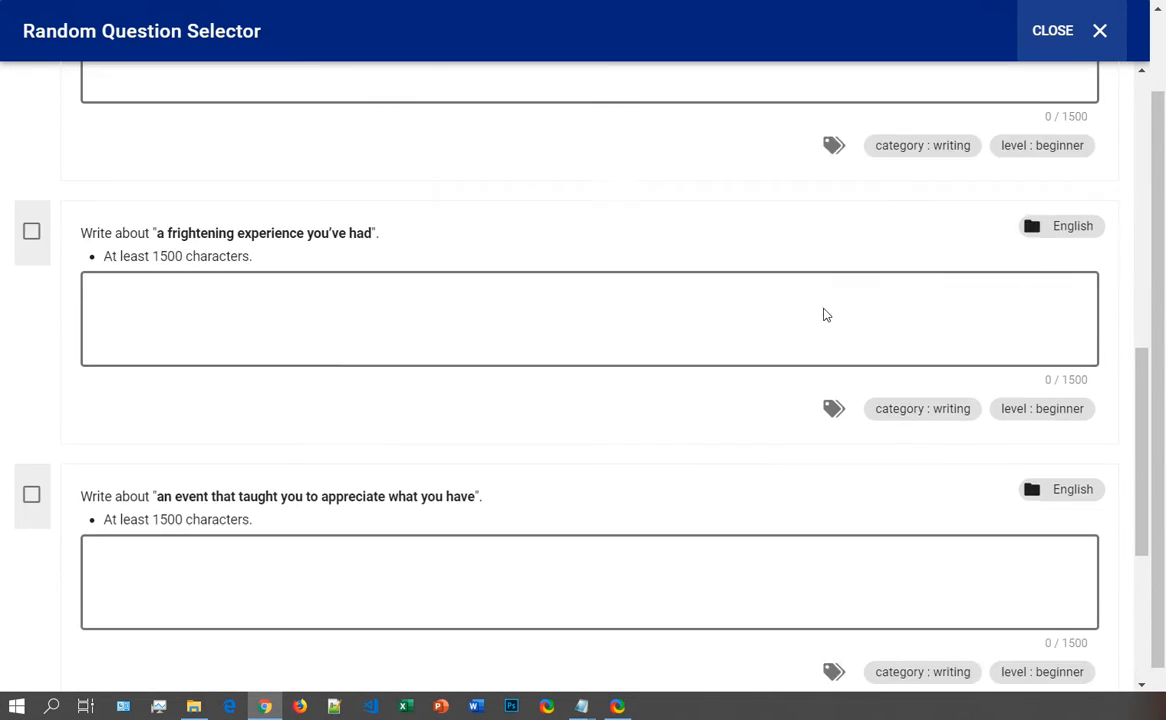
scroll(826, 315, up, 8)
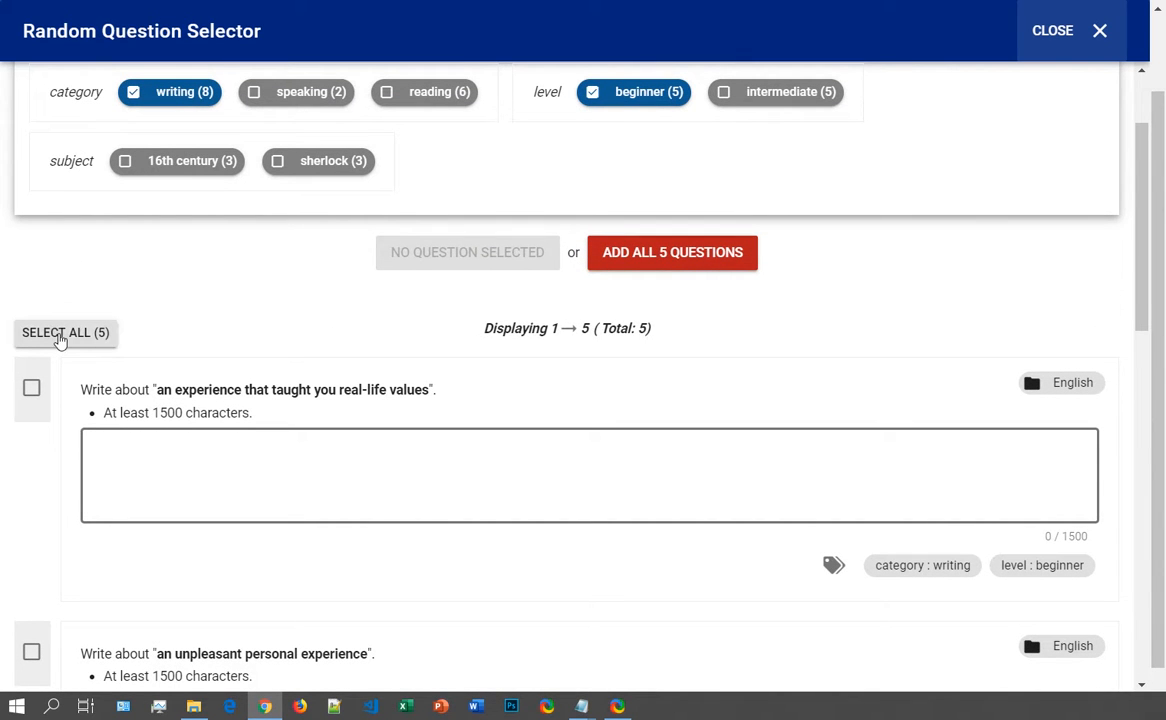
click(60, 334)
click(584, 256)
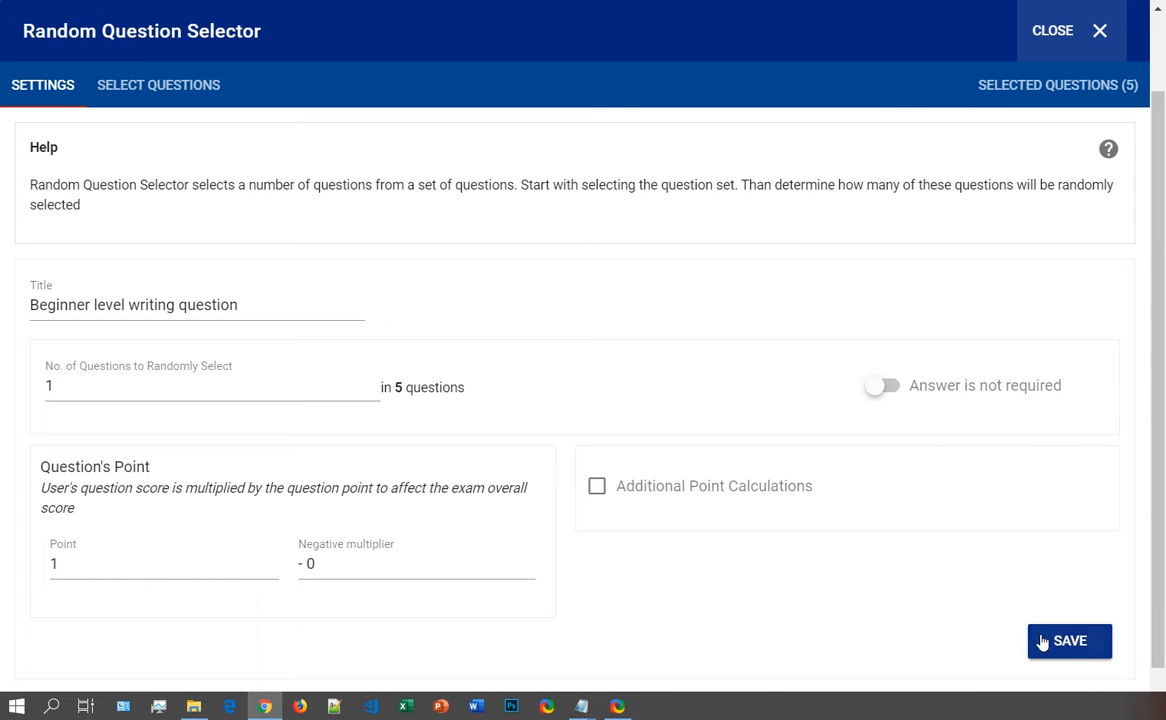
click(1085, 653)
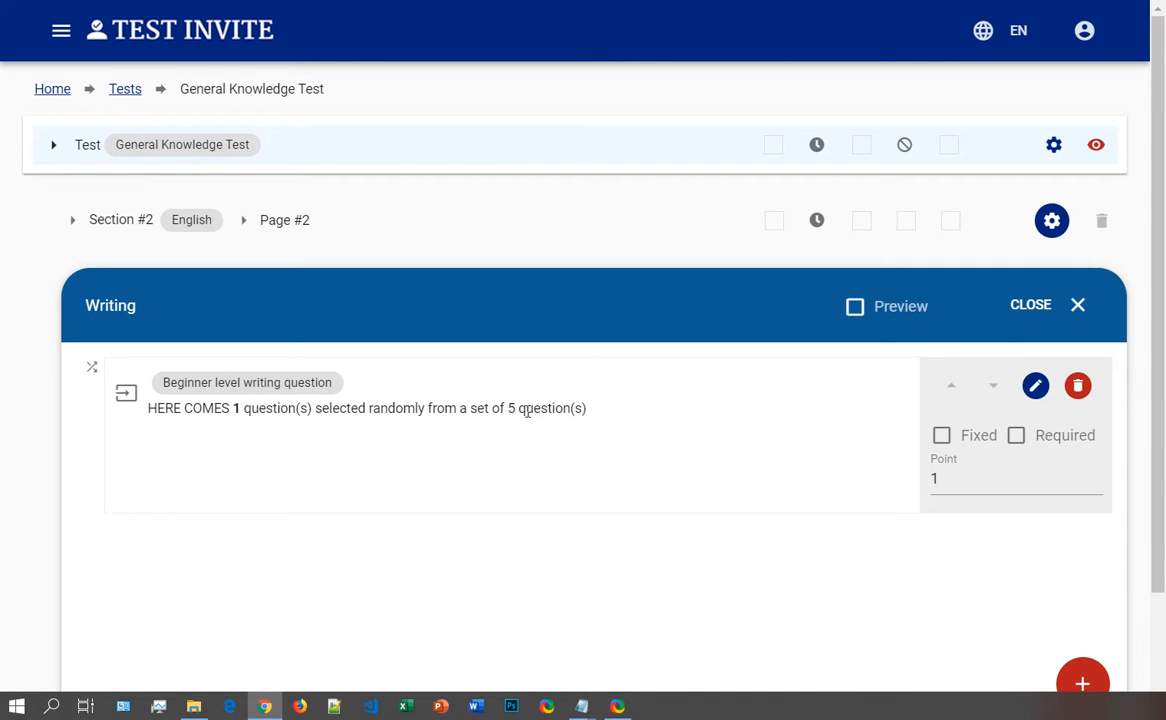
drag(510, 408, 614, 412)
click(619, 445)
Step: Start another random question selector on the Writing page and filter the English folder by writing category and intermediate level
scroll(621, 449, down, 1)
click(1080, 588)
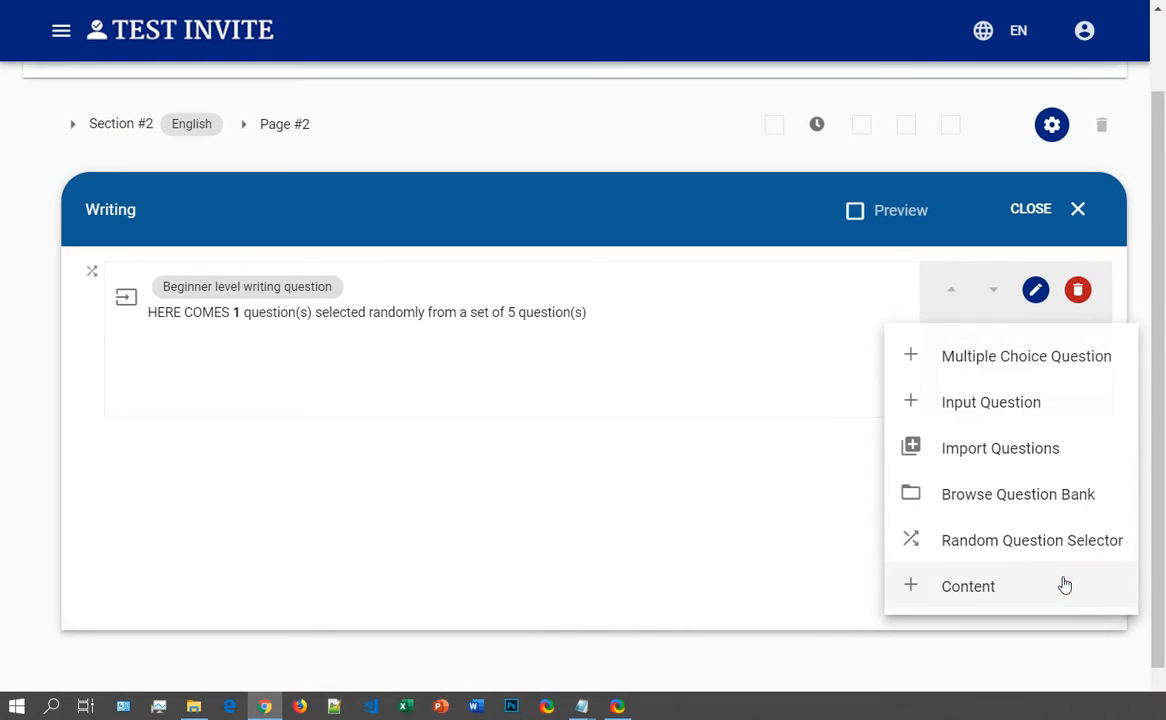
click(996, 543)
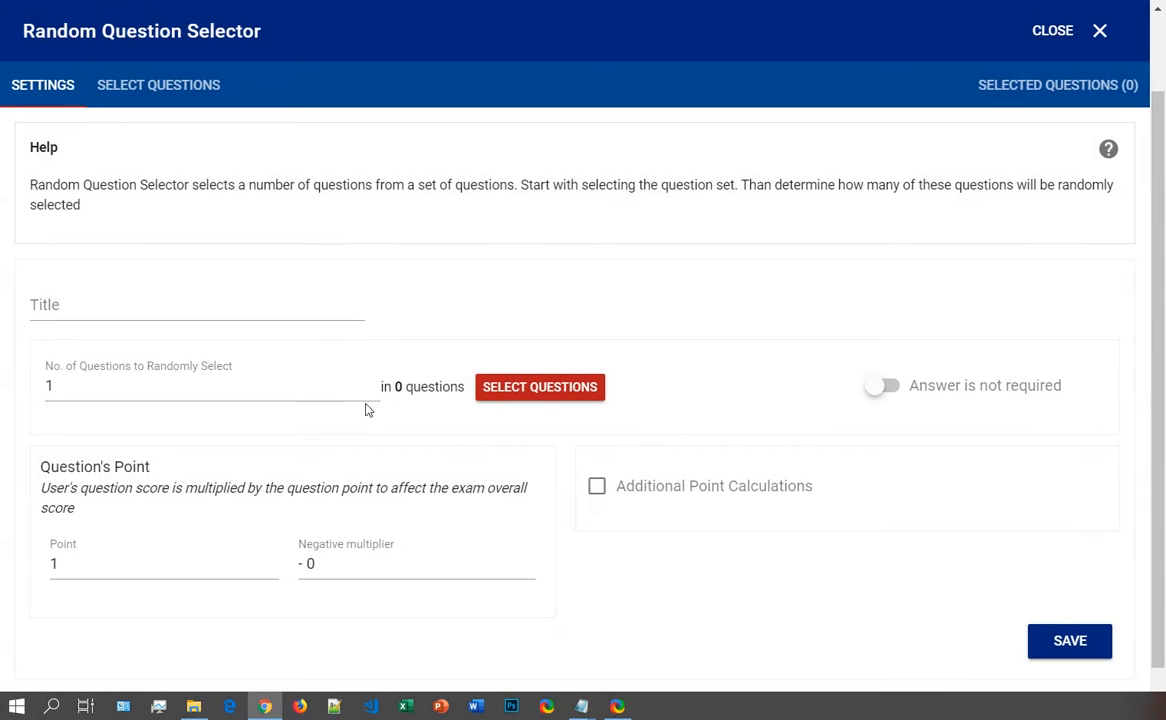
click(532, 390)
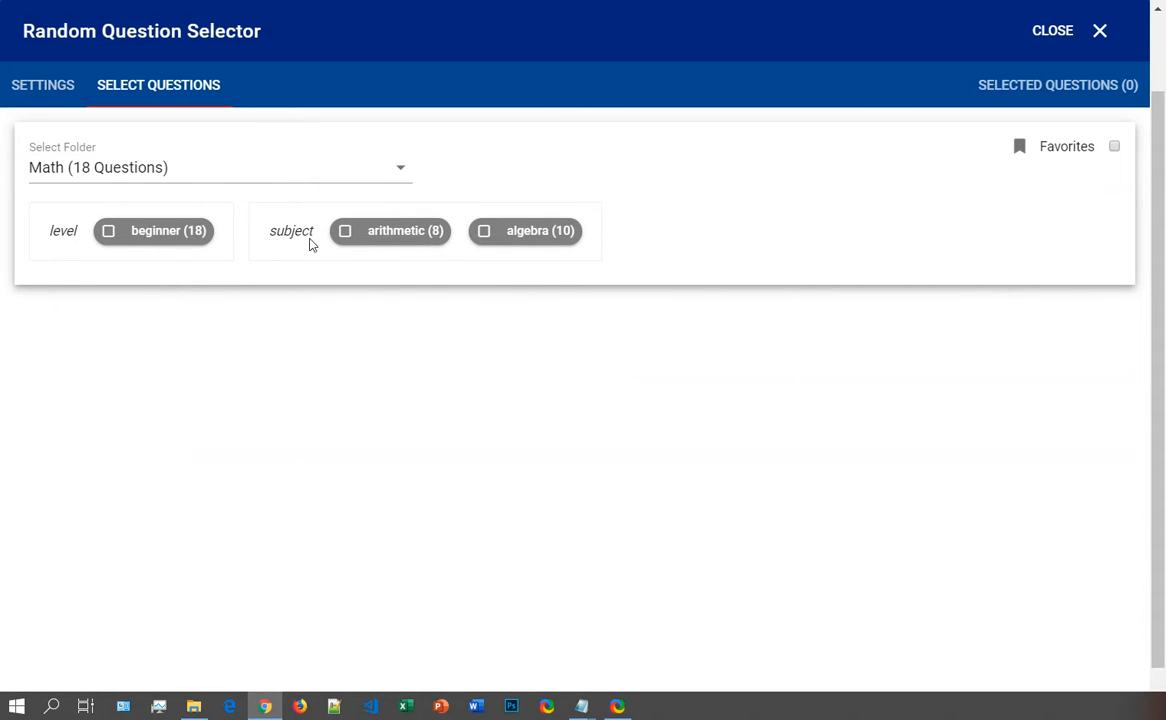
click(170, 172)
click(159, 237)
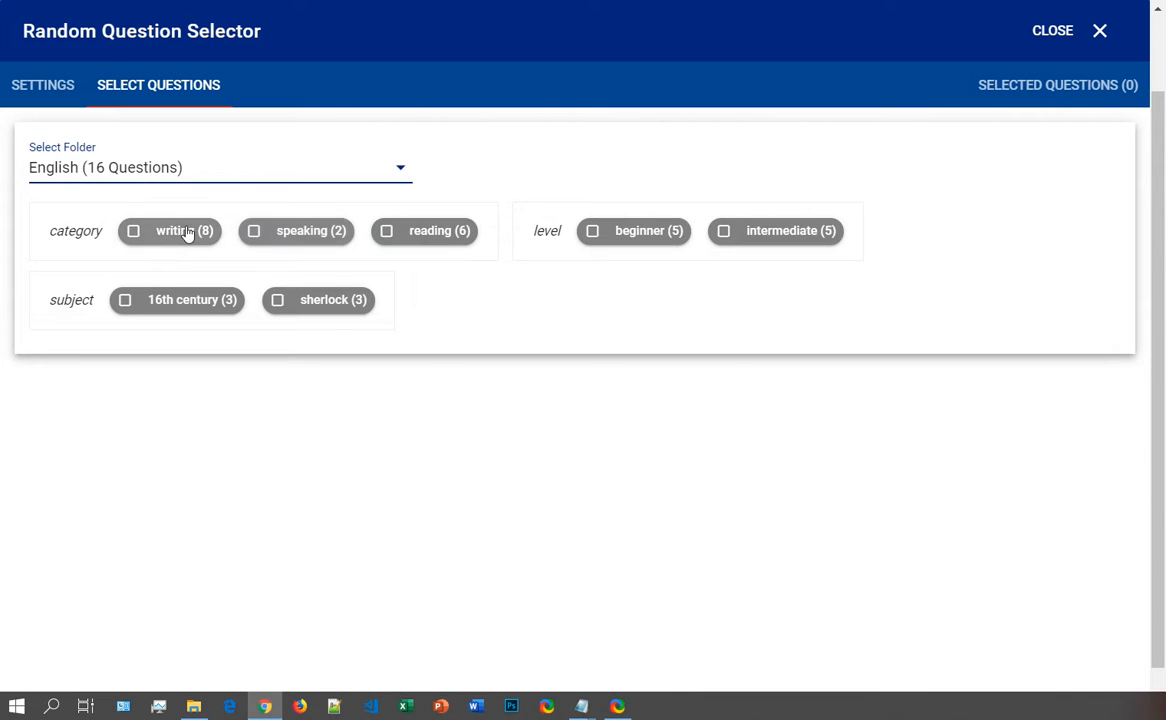
click(186, 232)
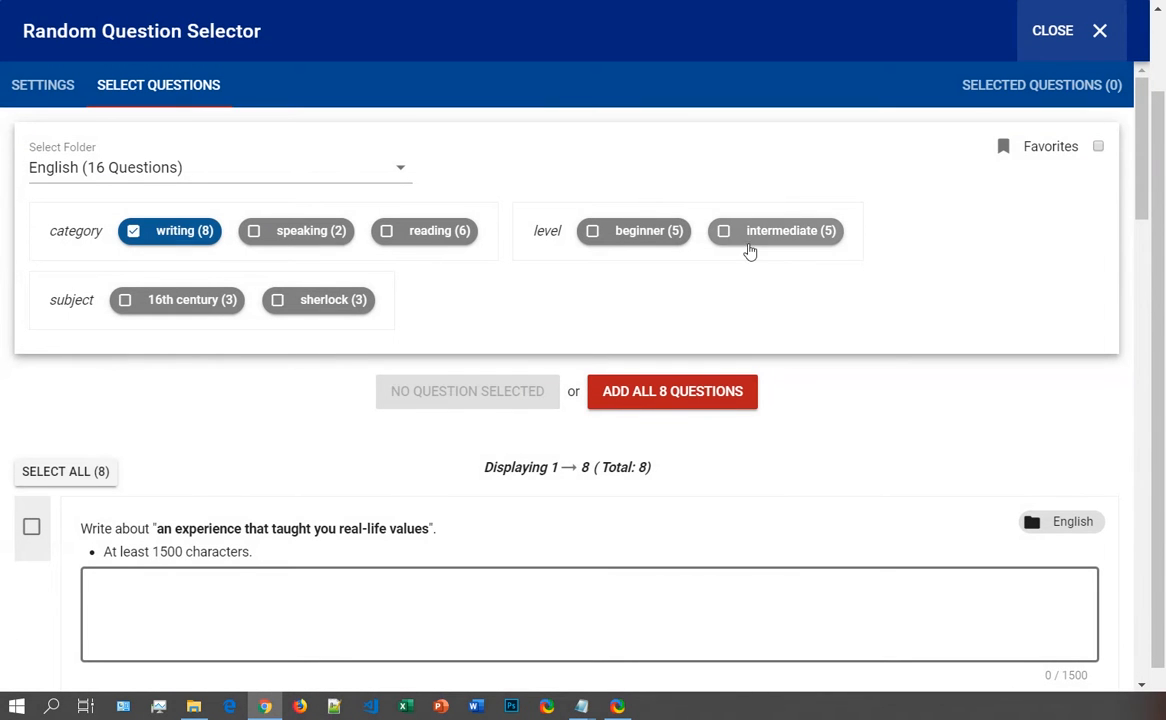
click(752, 233)
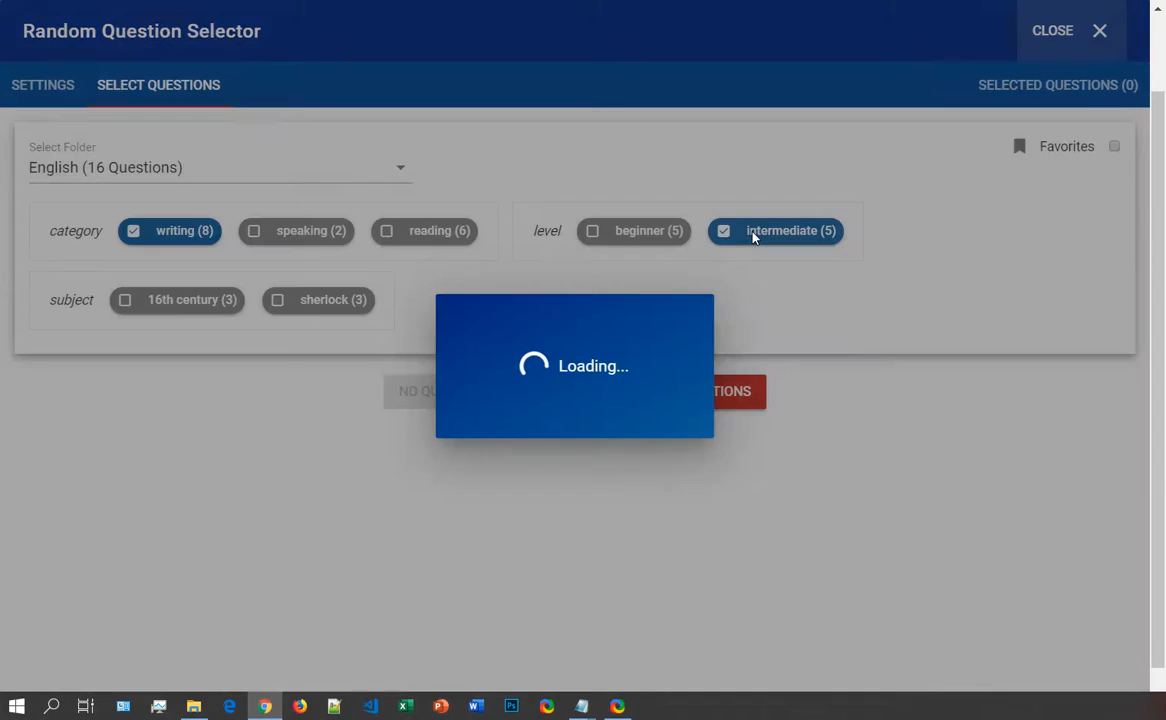
scroll(810, 294, down, 1)
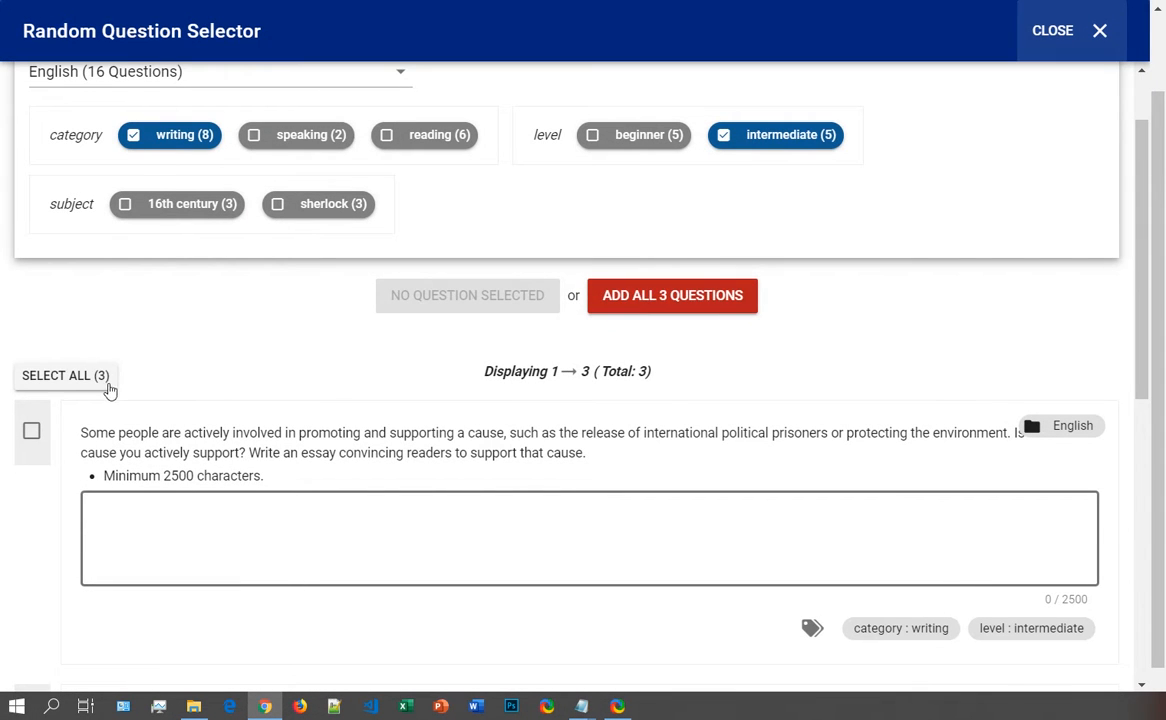
Step: Add all the filtered intermediate writing questions to the selector and save it with the title "Intermediate level writing question"
click(118, 384)
click(572, 300)
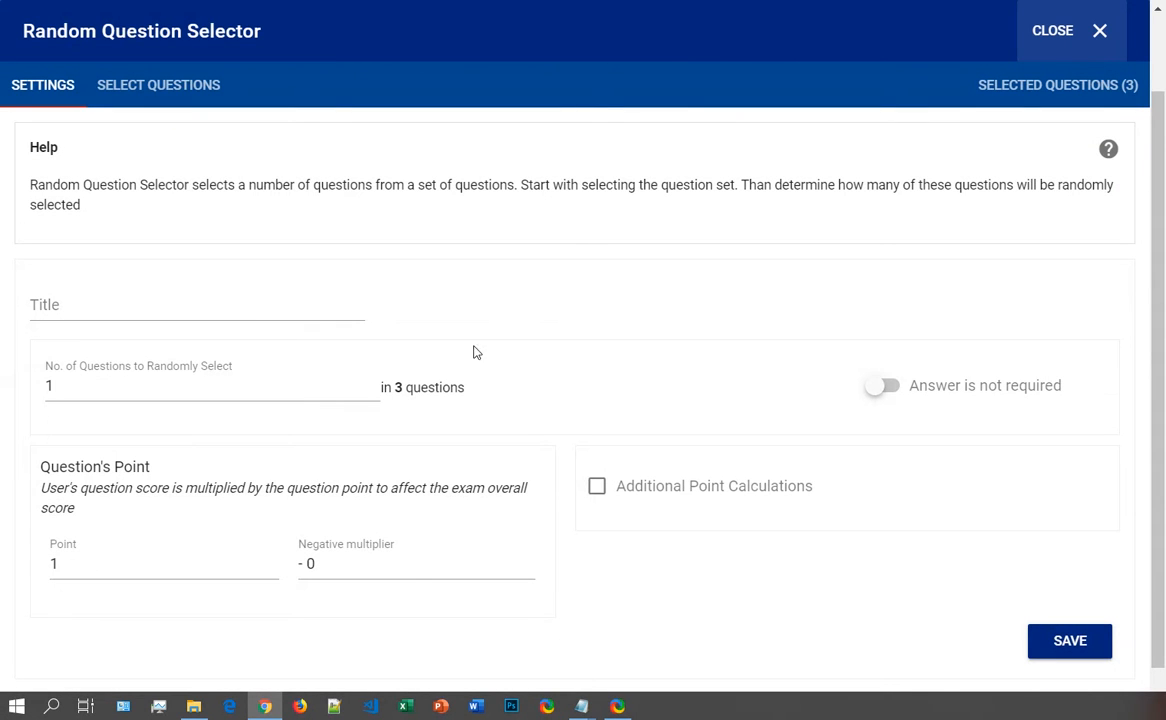
click(66, 307)
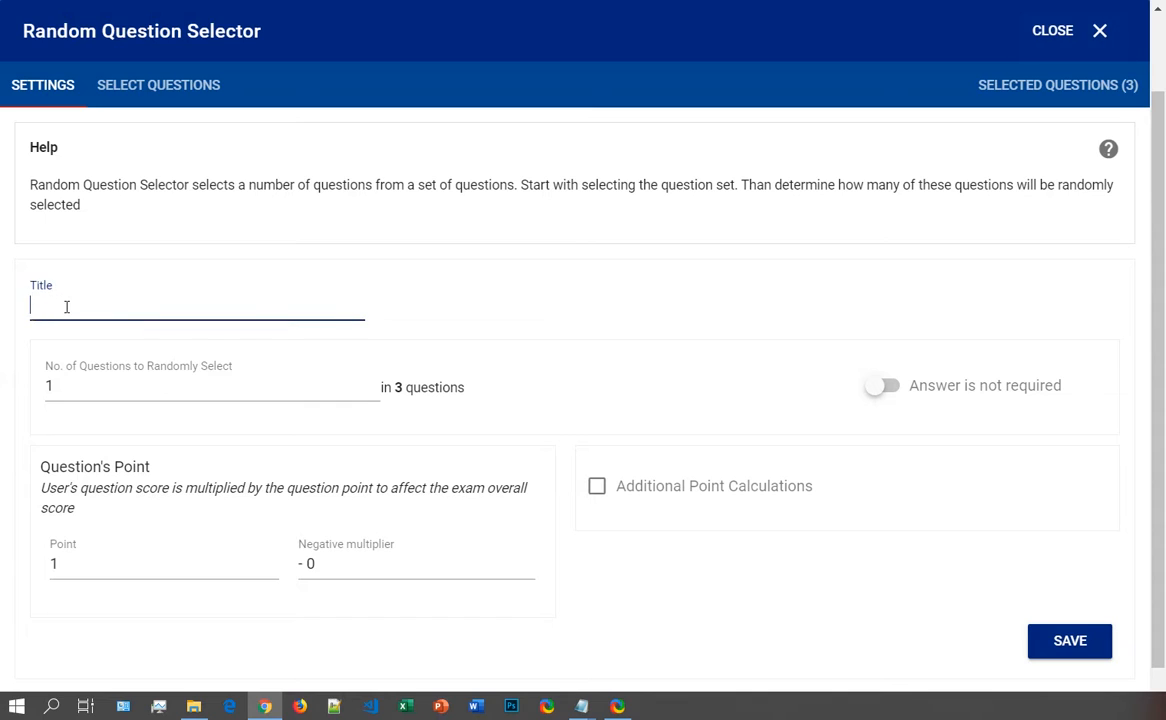
text(I)
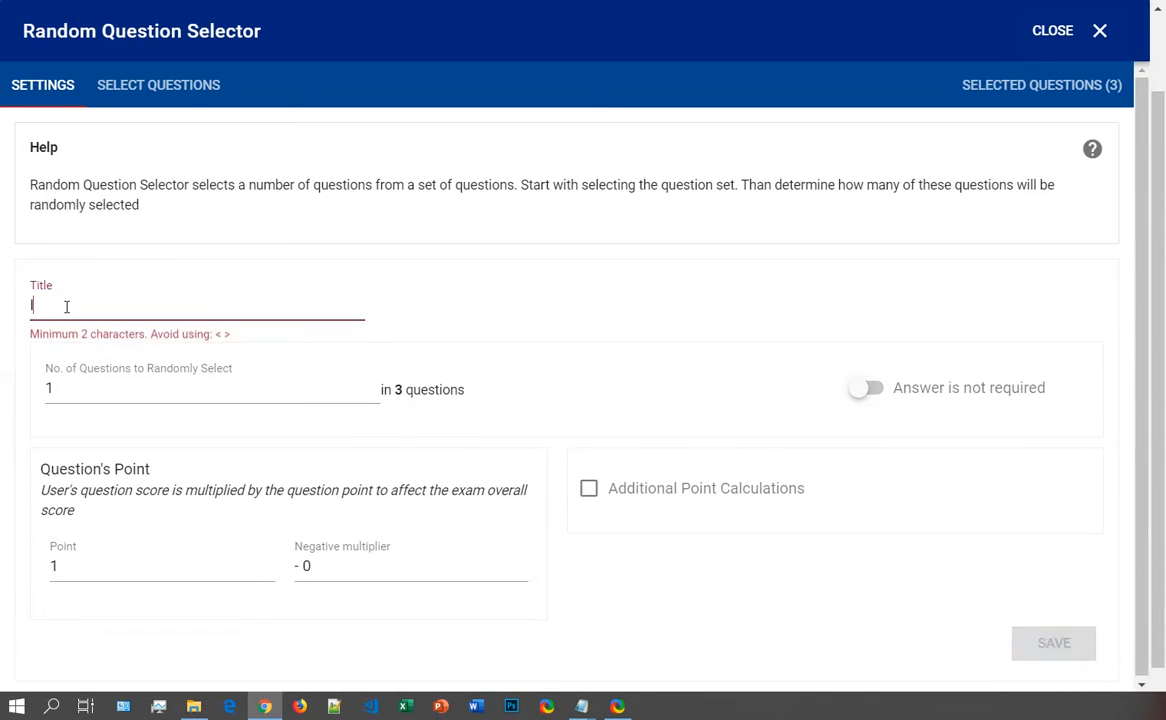
text(ntermediate level spe)
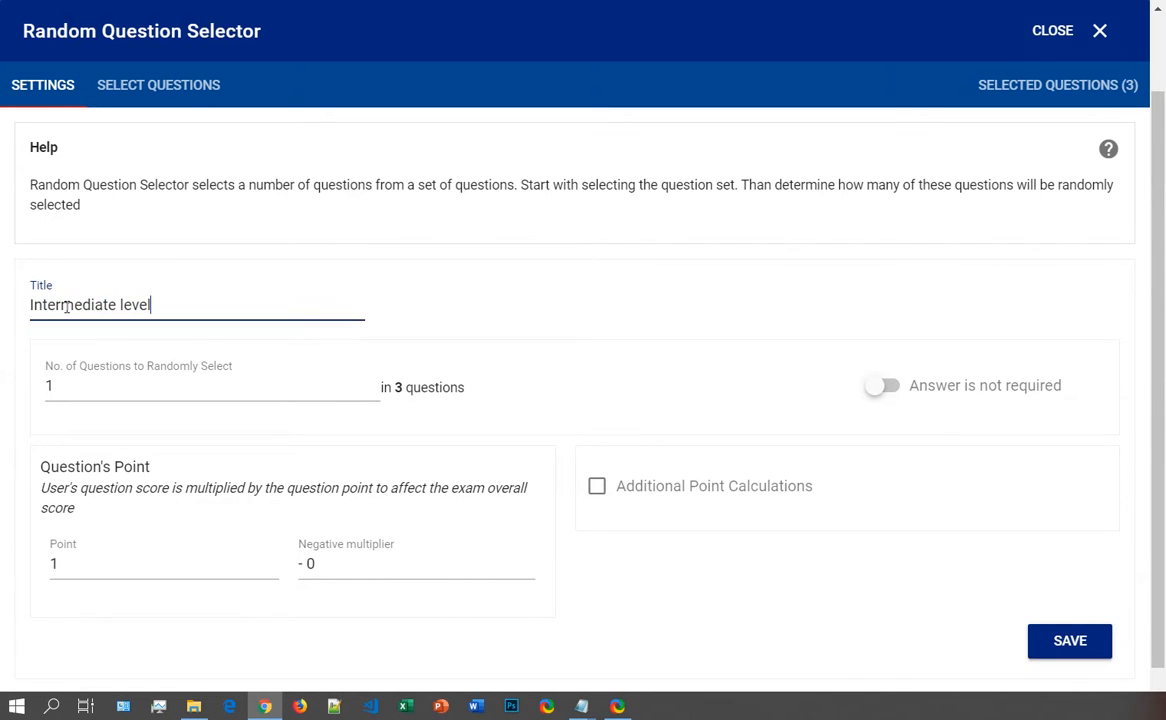
key(BackSpace)
key(BackSpace)
key(BackSpace)
key(BackSpace)
text(writing question)
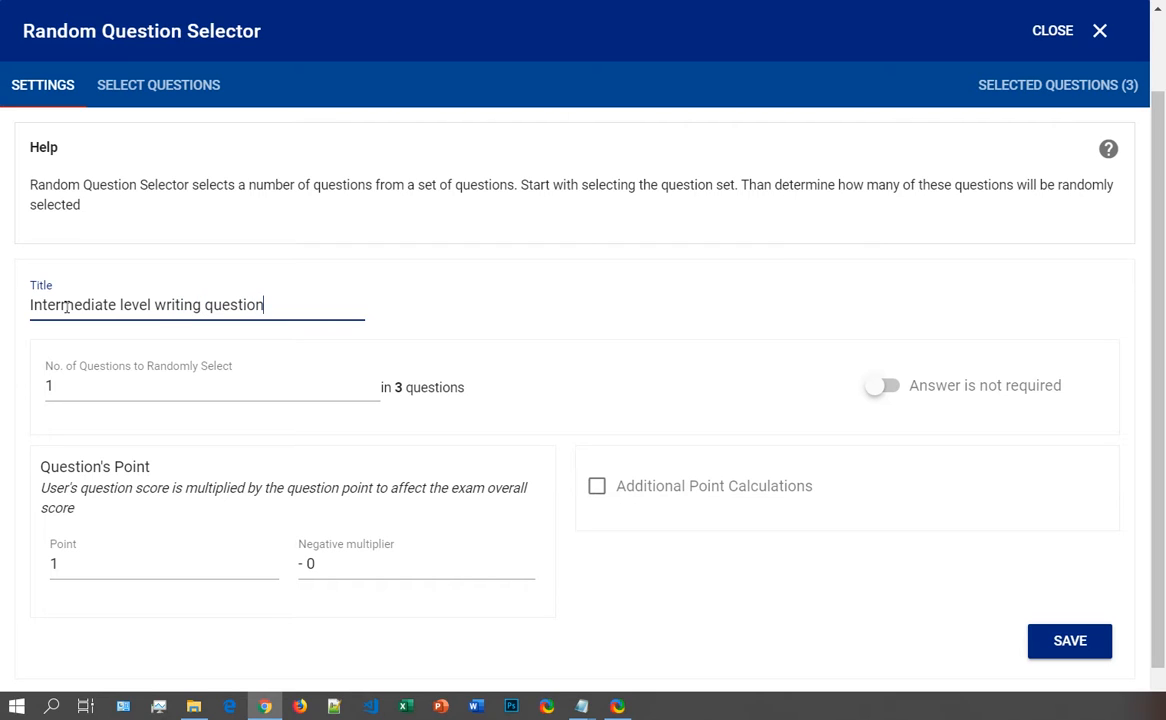
click(1072, 646)
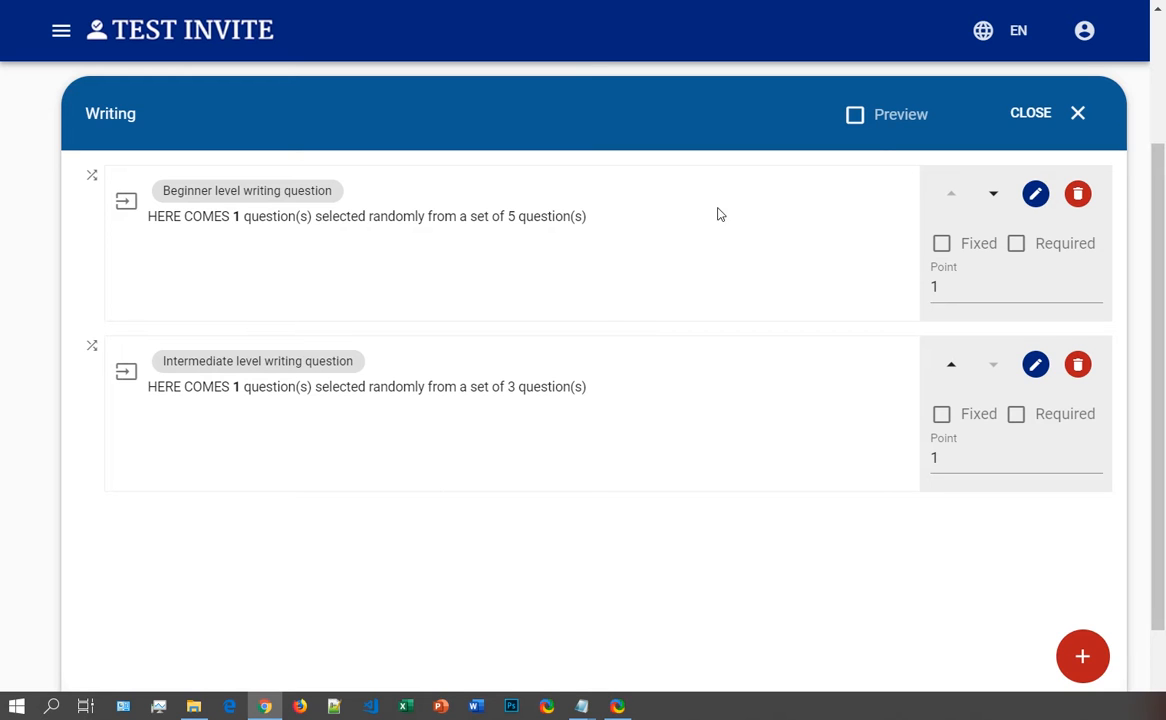
click(1041, 113)
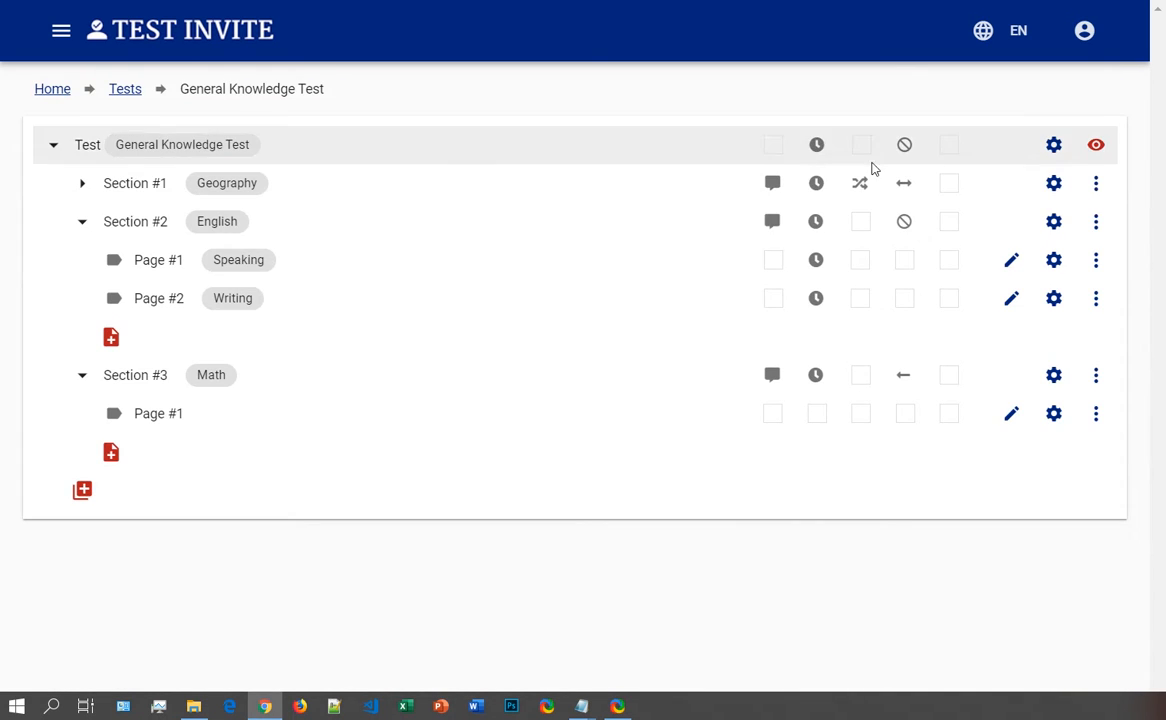
click(112, 336)
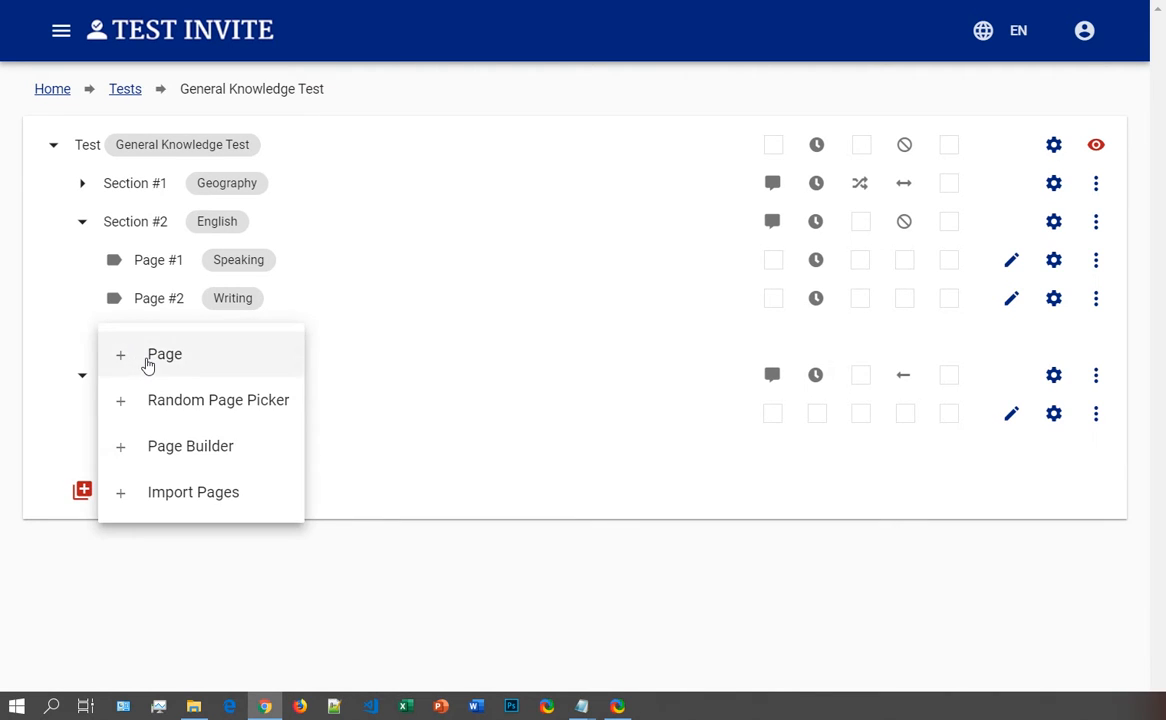
click(148, 360)
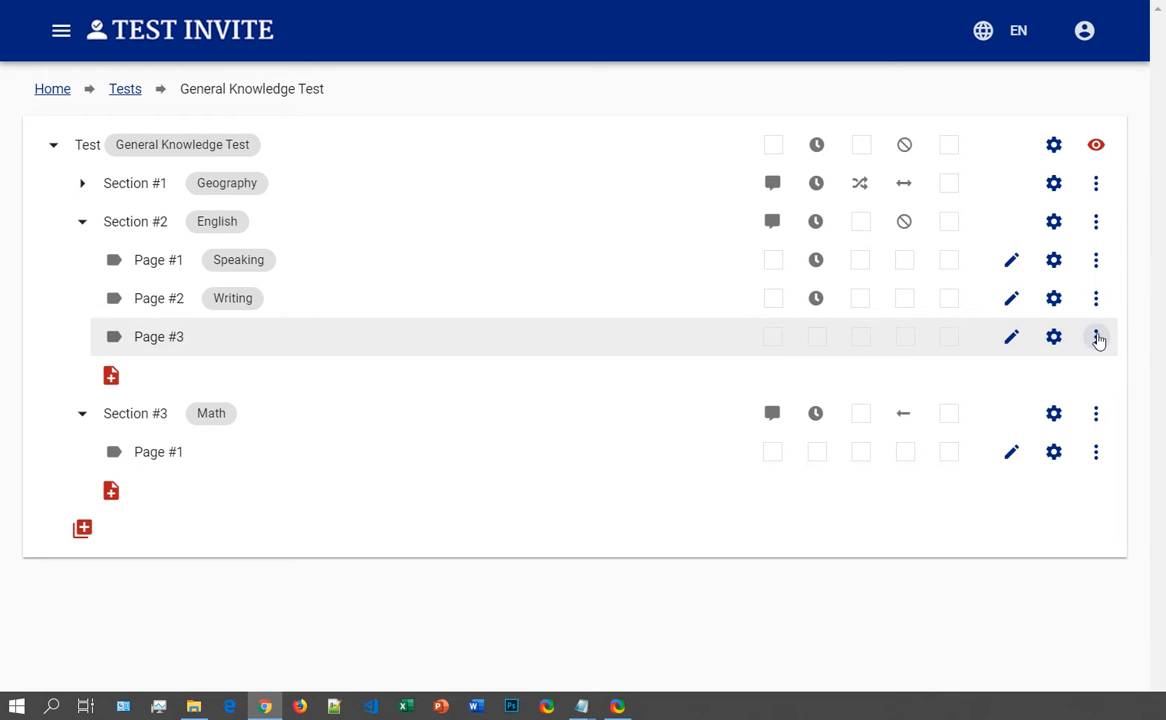
click(1096, 336)
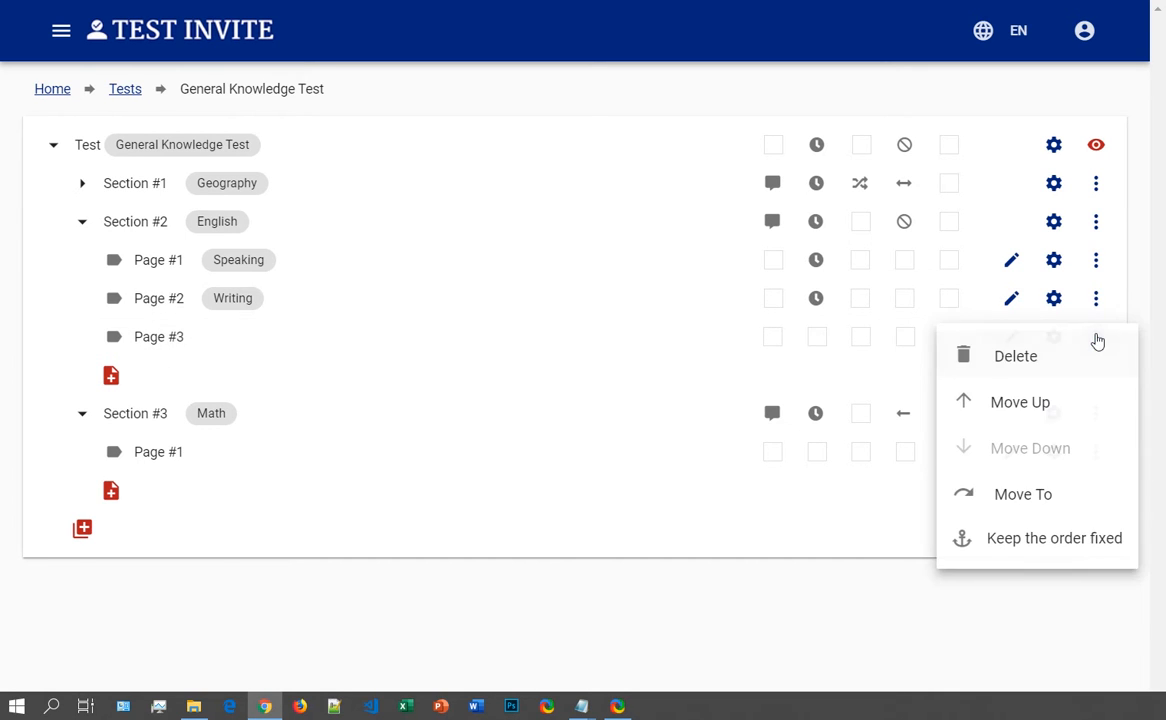
click(1004, 358)
click(820, 423)
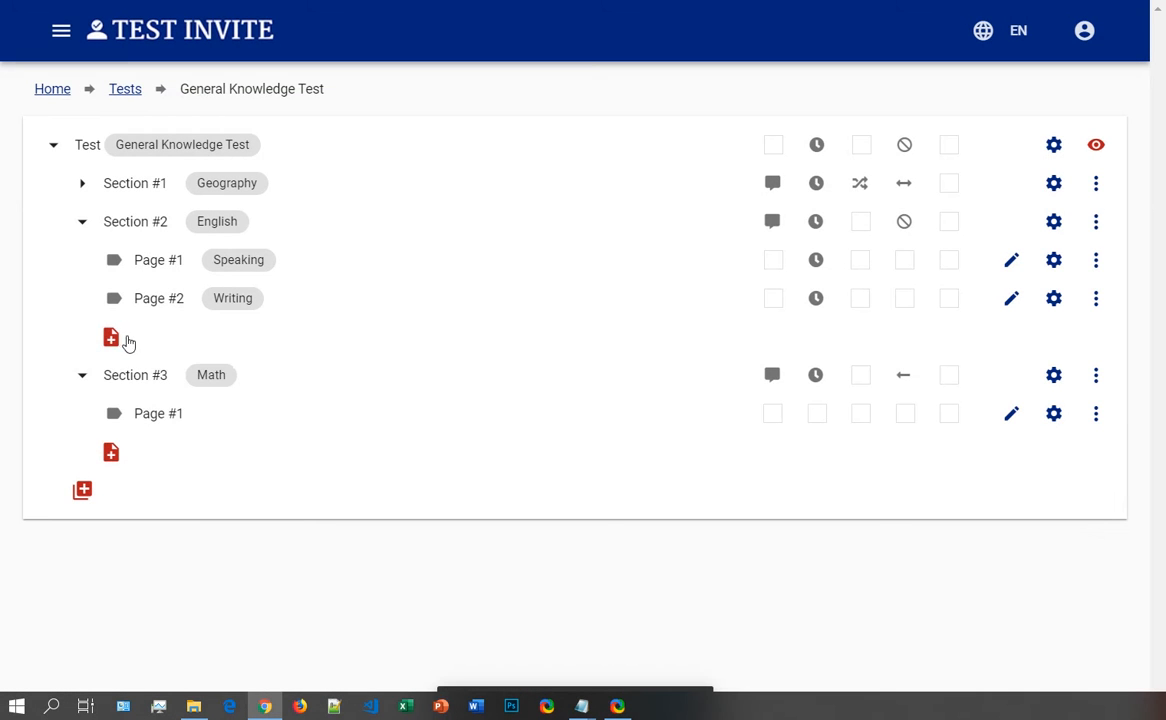
Step: Add a random page picker to the English section and title it "Reading Page Picker"
click(111, 337)
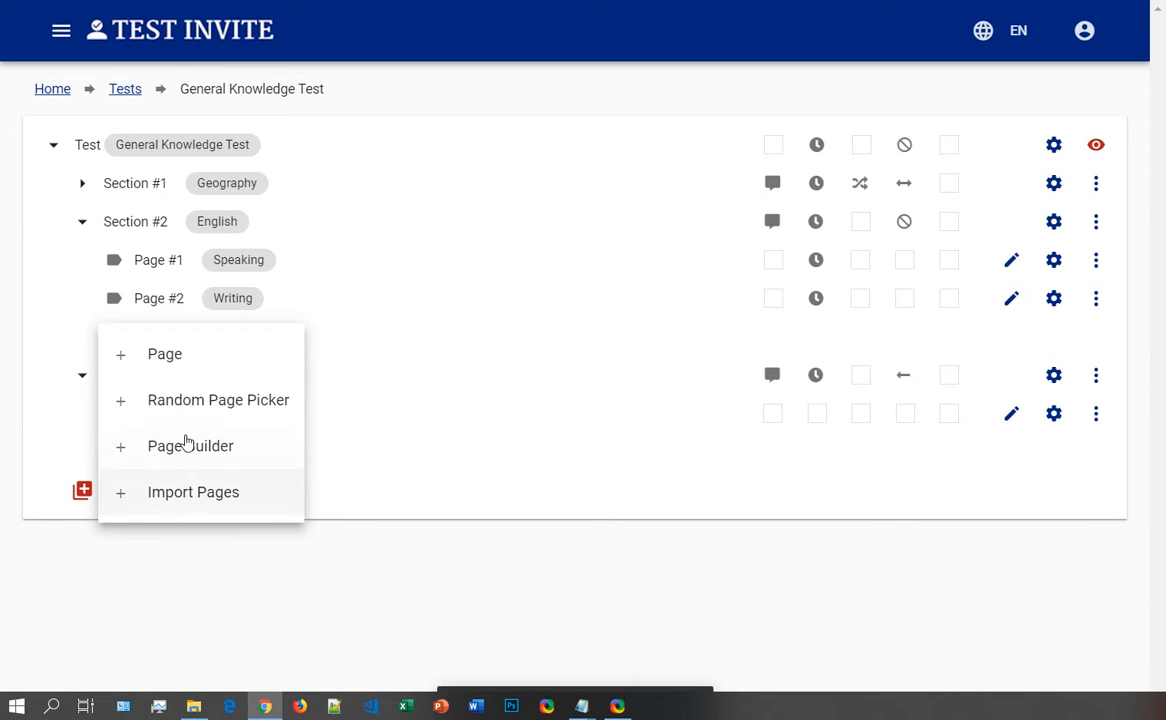
click(196, 405)
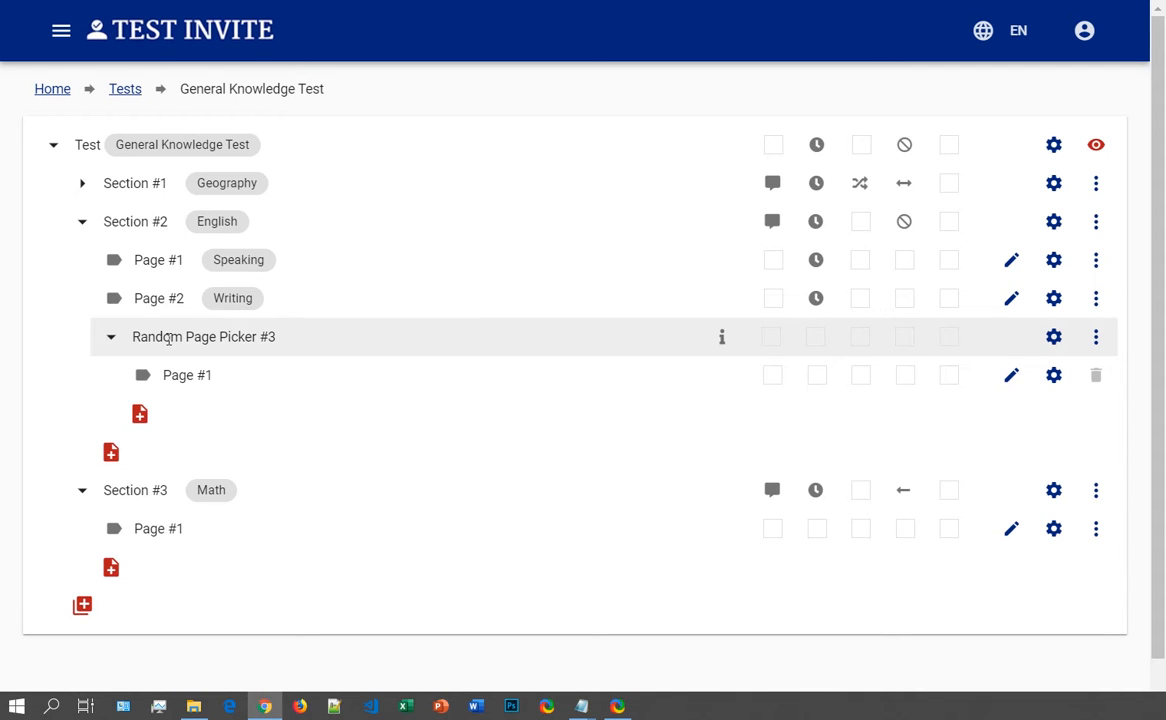
click(1054, 336)
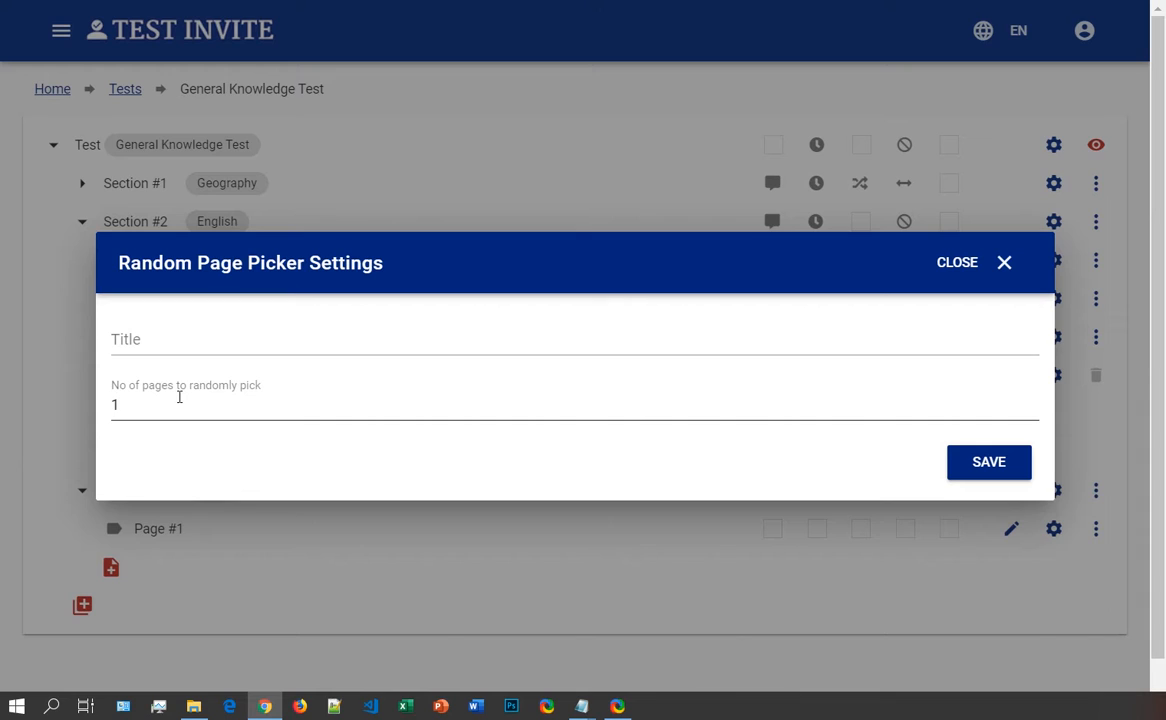
click(159, 338)
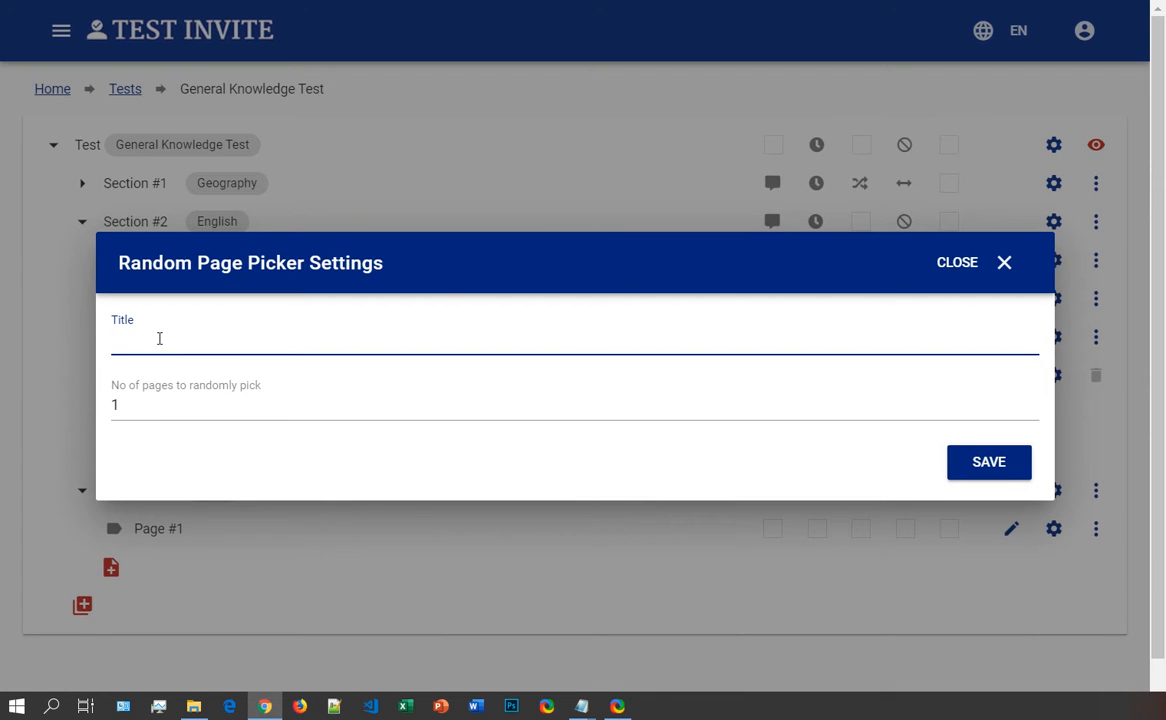
text(Reading)
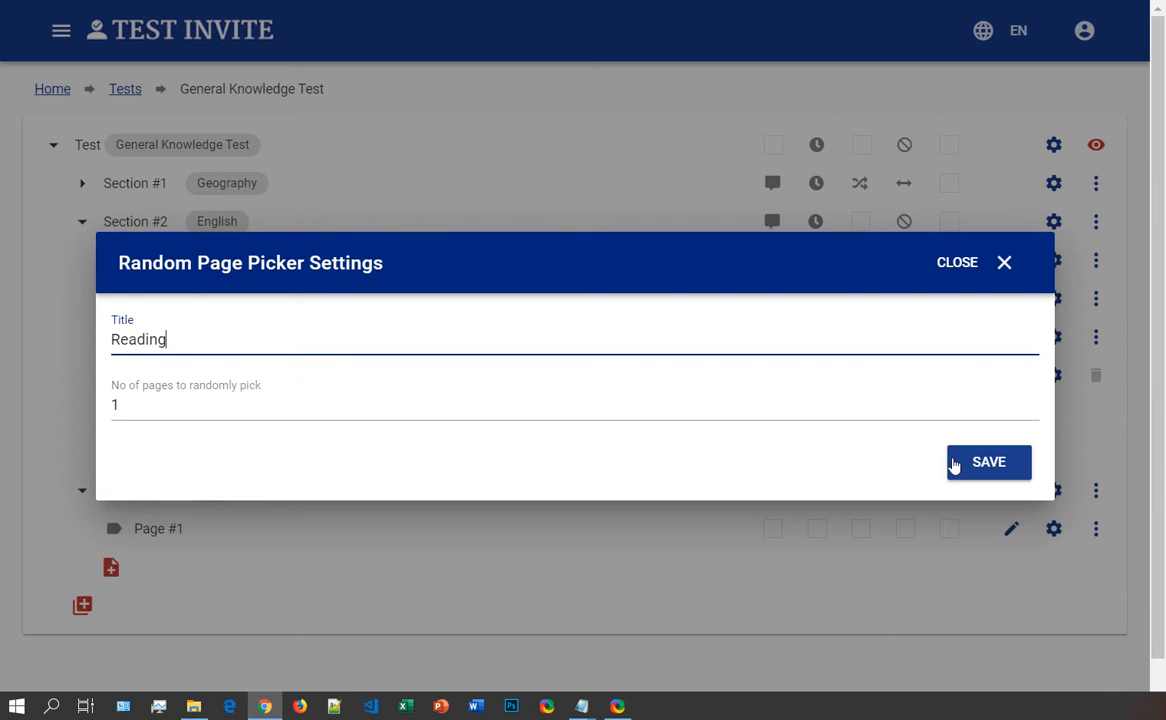
text( Page Picker)
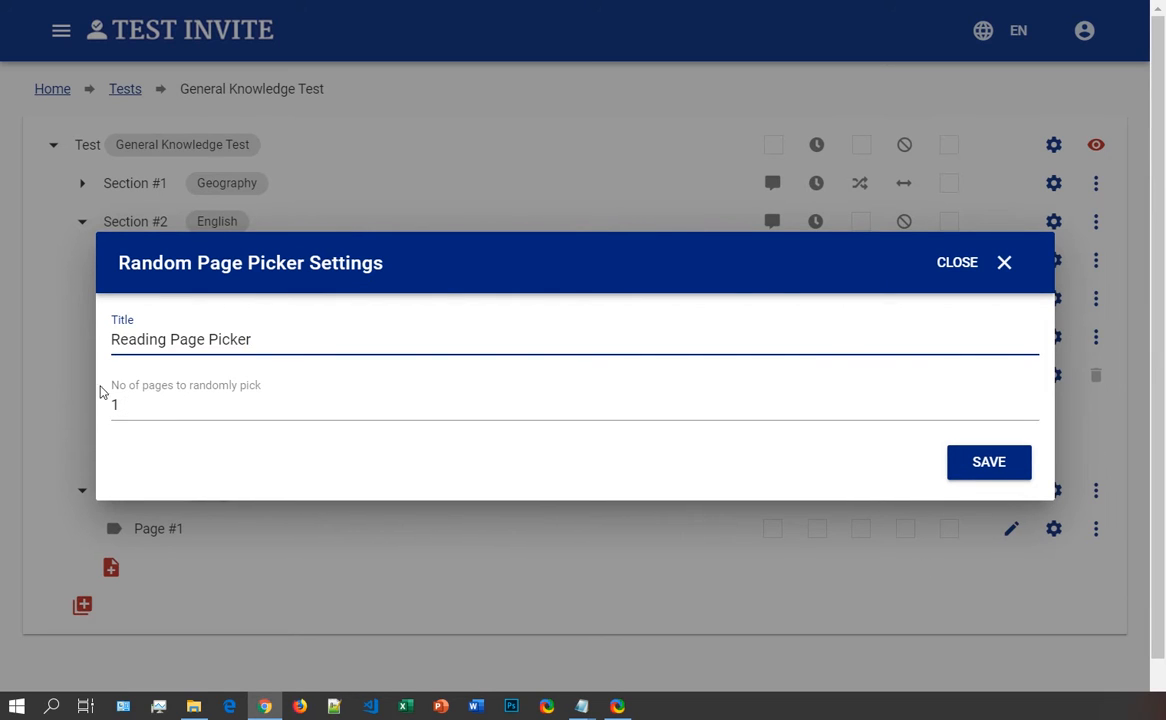
click(968, 462)
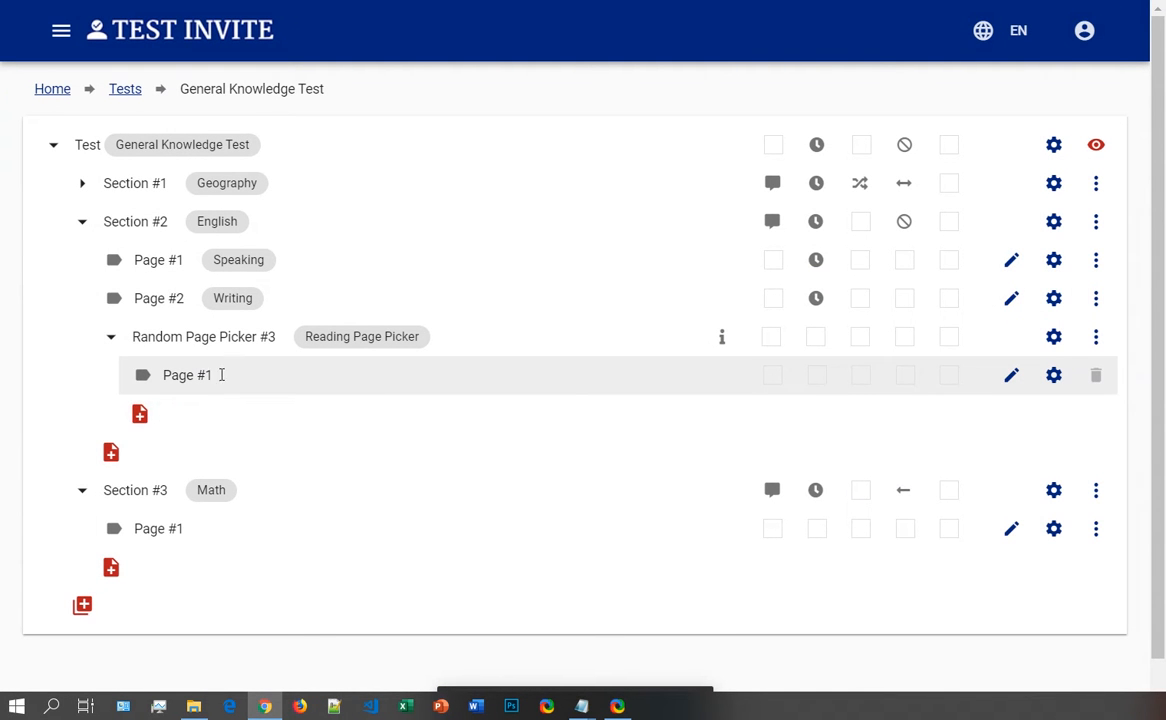
Step: Add a content block with the 16th century Magellan passage, copied from the open text document, to the Reading Page Picker's Page #1
click(1010, 378)
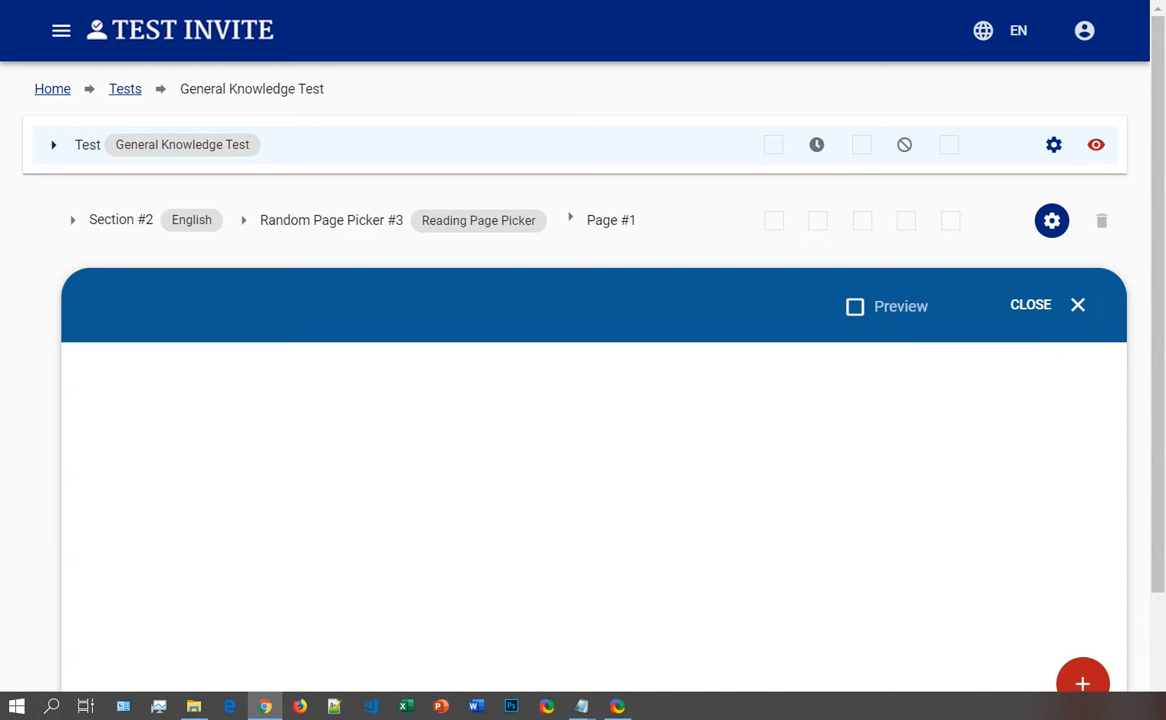
key(alt+Tab)
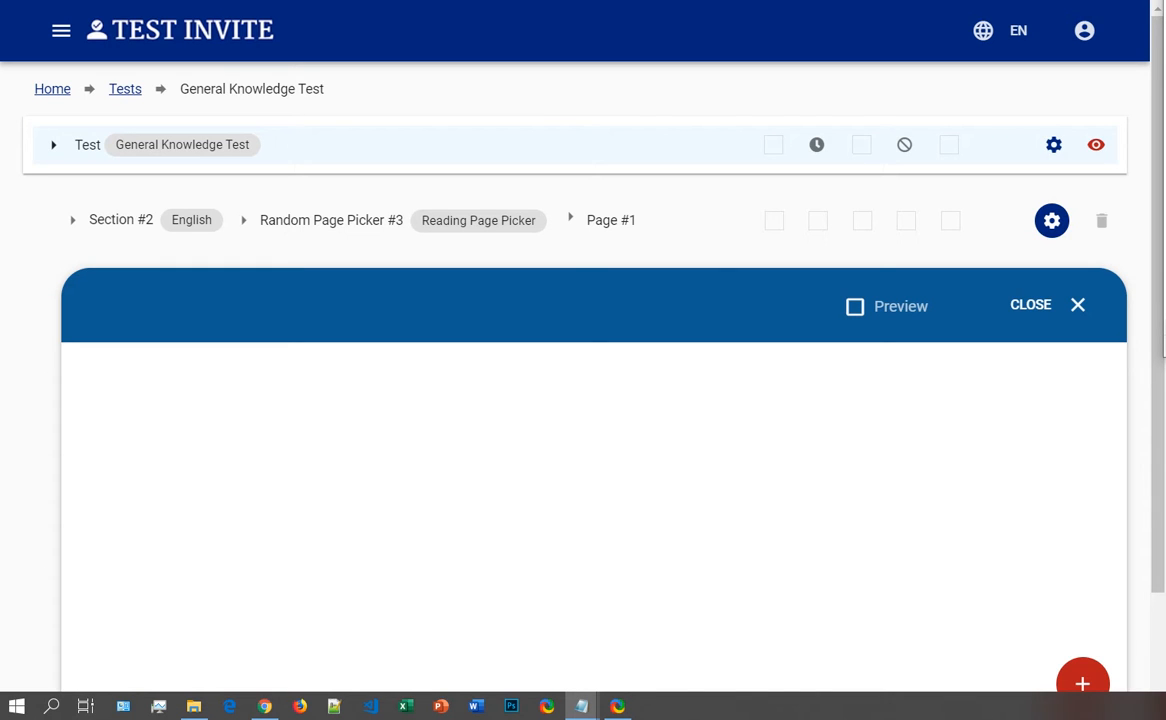
key(alt+Tab)
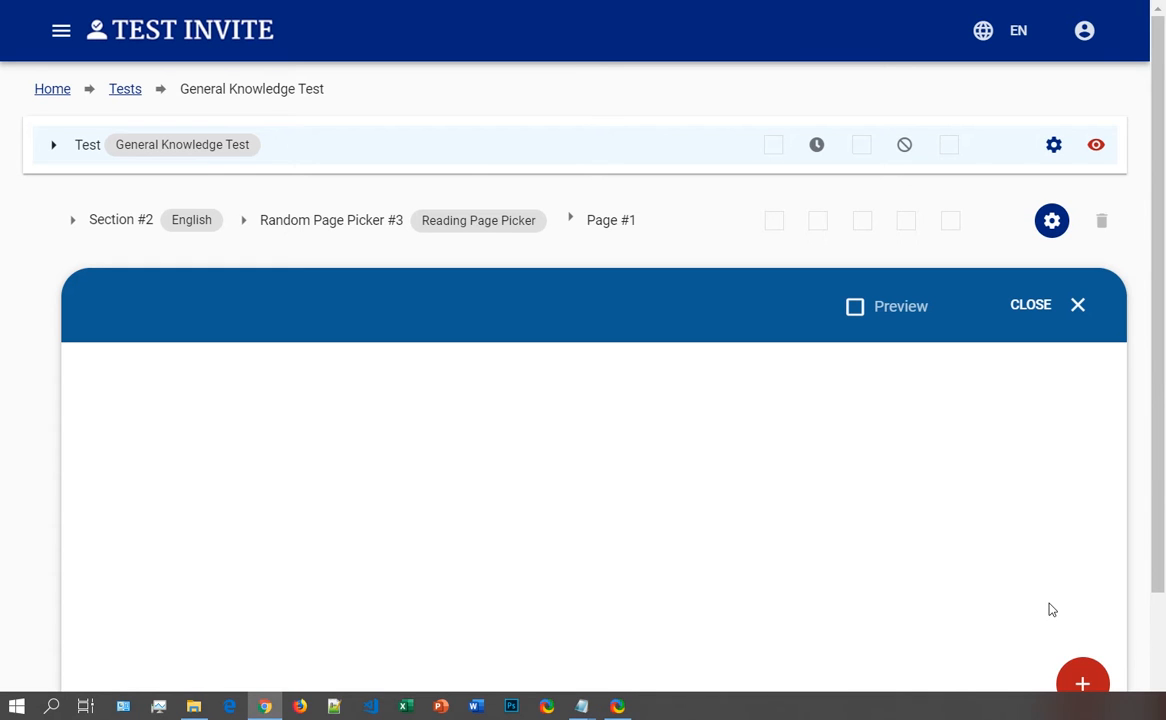
click(1083, 682)
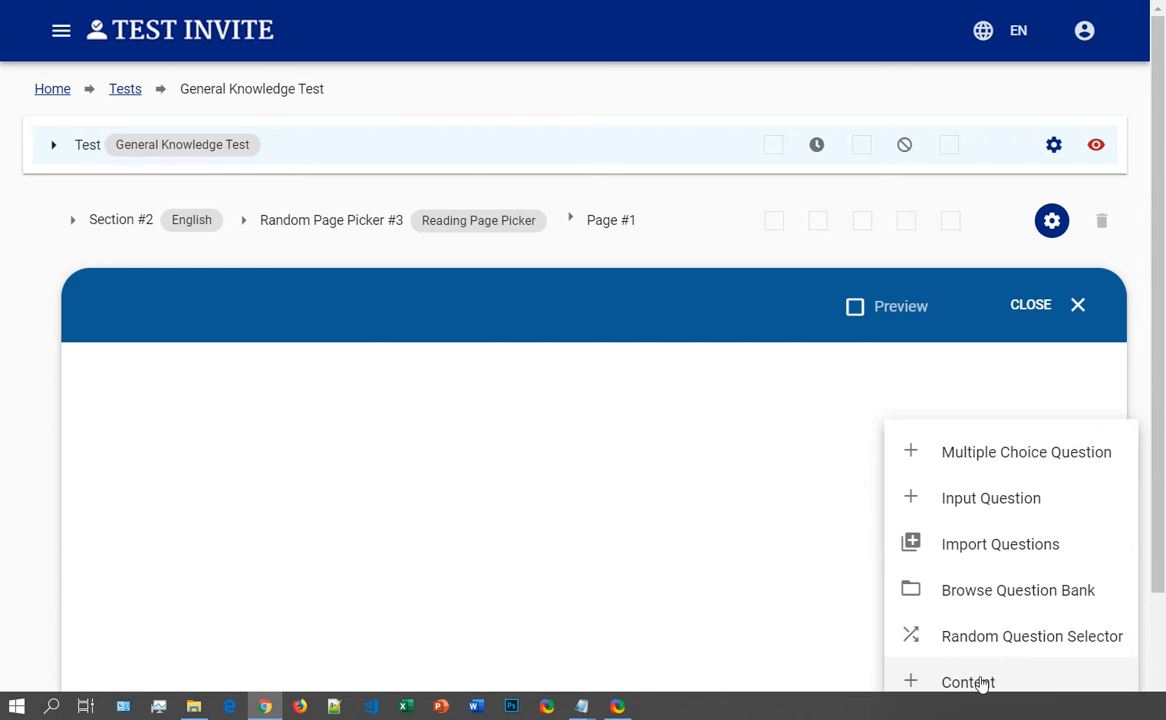
click(983, 682)
click(110, 120)
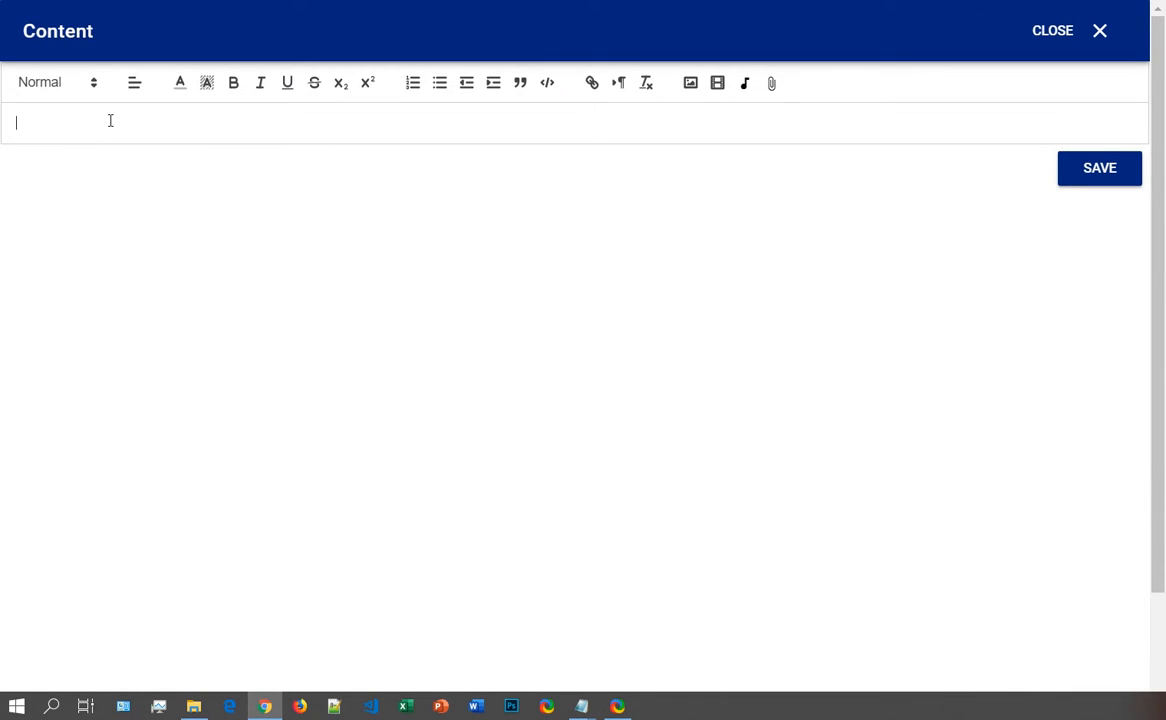
text(In the 16th century, an age of great marine and terrestrial exploration, Ferdinand Magellan led the first expedition to sail around the world. As a young Portuguese noble, he served the king of Portugal, but he became involved in the quagmire of political intrigue at court and lost the king's favor. After he was dismissed from service by the king of Portugal, he offered to serve the future Emperor Charles V of Spain.  A papal decree of 1493 had assigned all land in the New World west of 50 degrees W longitude to Spain and all the land east of that line to Portugal. Magellan offered to prove that the East Indies fell under Spanish authority. On September 20, 1519, Magellan set sail from Spain with five ships. More than a year later, one of these ships was exploring the topography of South America in search of a water route across the continent. This ship sank, but the remaining four ships searched along the southern peninsula of South America. Finally they found the passage they sought near 50 degrees S latitude. Magellan named this passage the Strait of All Saints, but today it is known as the Strait of Magellan.  One ship deserted while in this passage and returned to Spain, so fewer sailors were privileged to gaze at that first panorama of the Pacific Ocean. Those who remained crossed the meridian now known as the International Date Line in the early spring of 1521 after 98 days on the Pacific Ocean. During those long days at sea, many of Magellan's men died of starvation and disease.  Later, Magellan became involved in an insular conflict in the Philippines and was killed in a tribal battle. Only one ship and 17 sailors under the command of the Basque navigator Elcano survived to complete the westward journey to Spain and thus prove once and for all that the world is round, with no precipice at the edge.)
key(BackSpace)
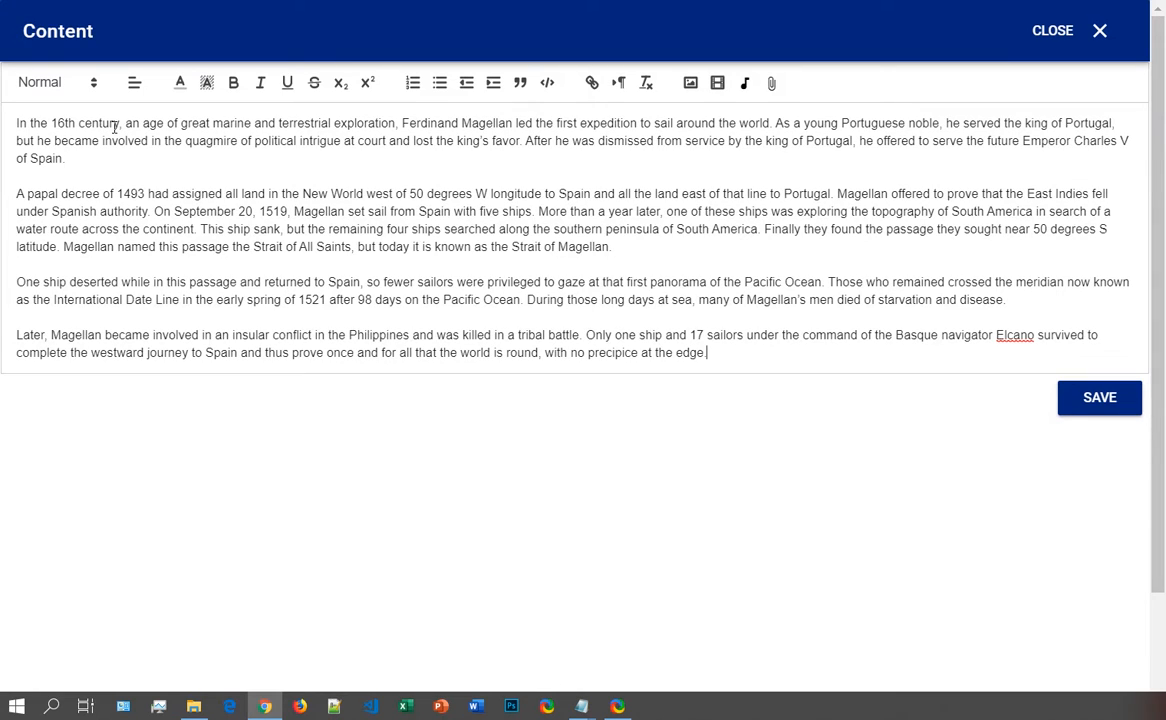
click(1085, 405)
Step: Browse the question bank for this page and filter the English folder by reading category and 16th century subject
scroll(590, 365, down, 2)
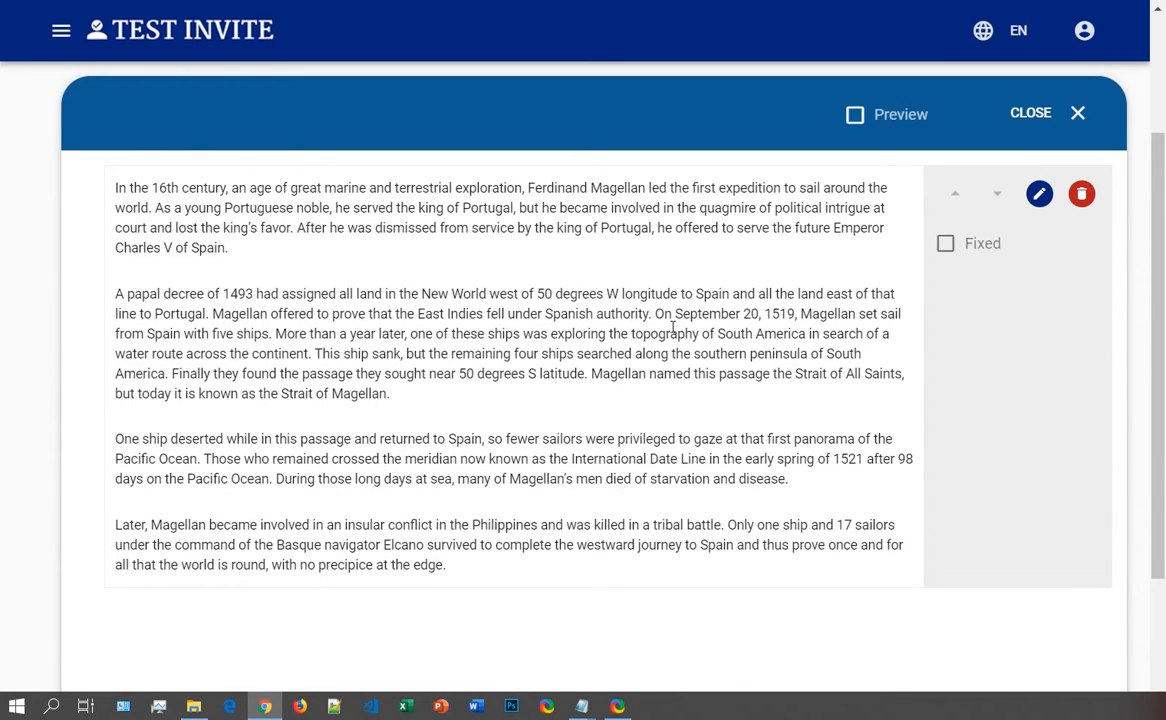
scroll(673, 327, down, 2)
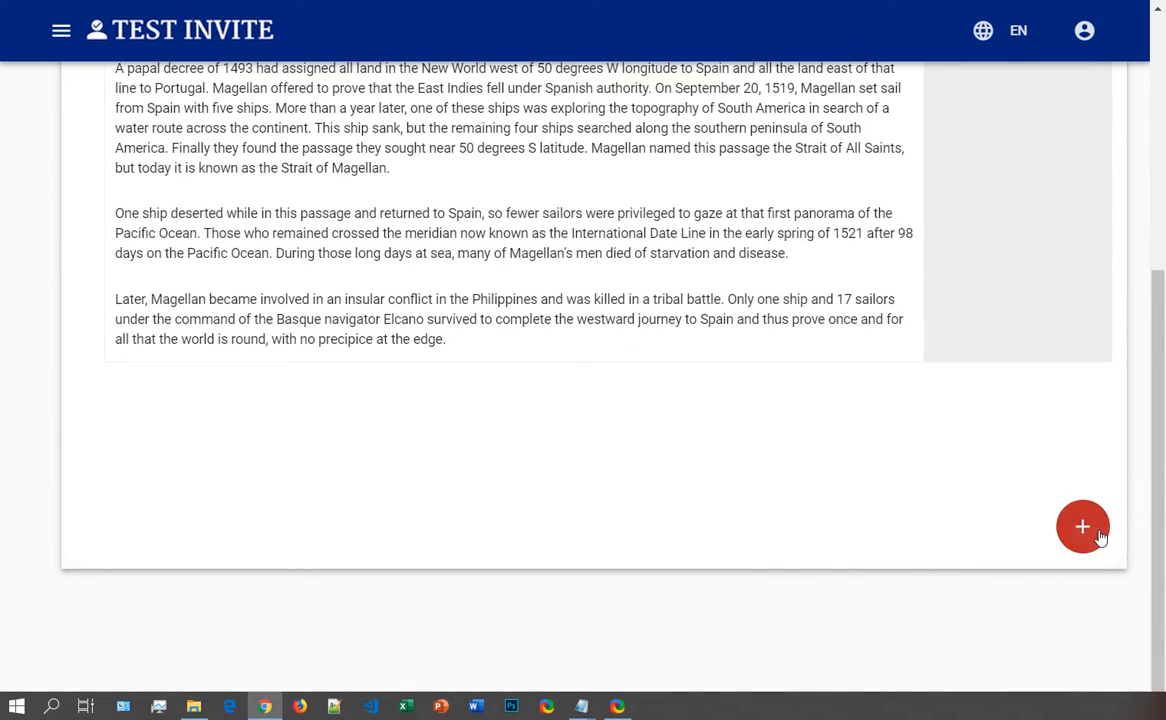
click(1083, 530)
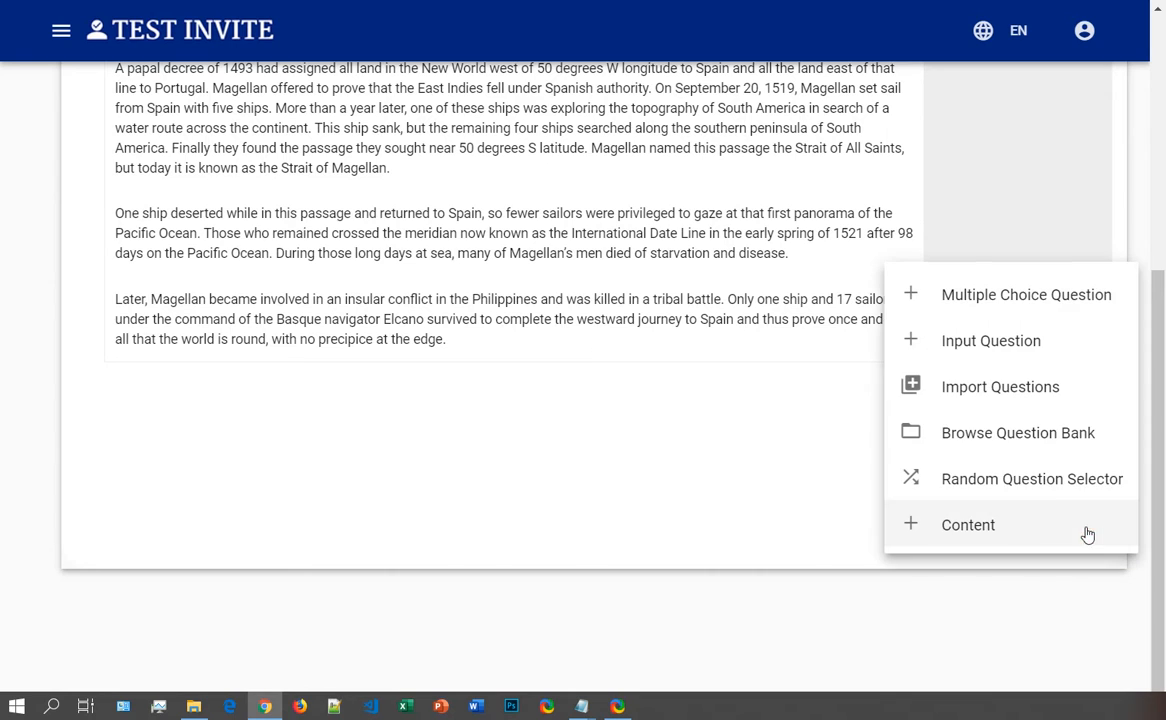
click(989, 443)
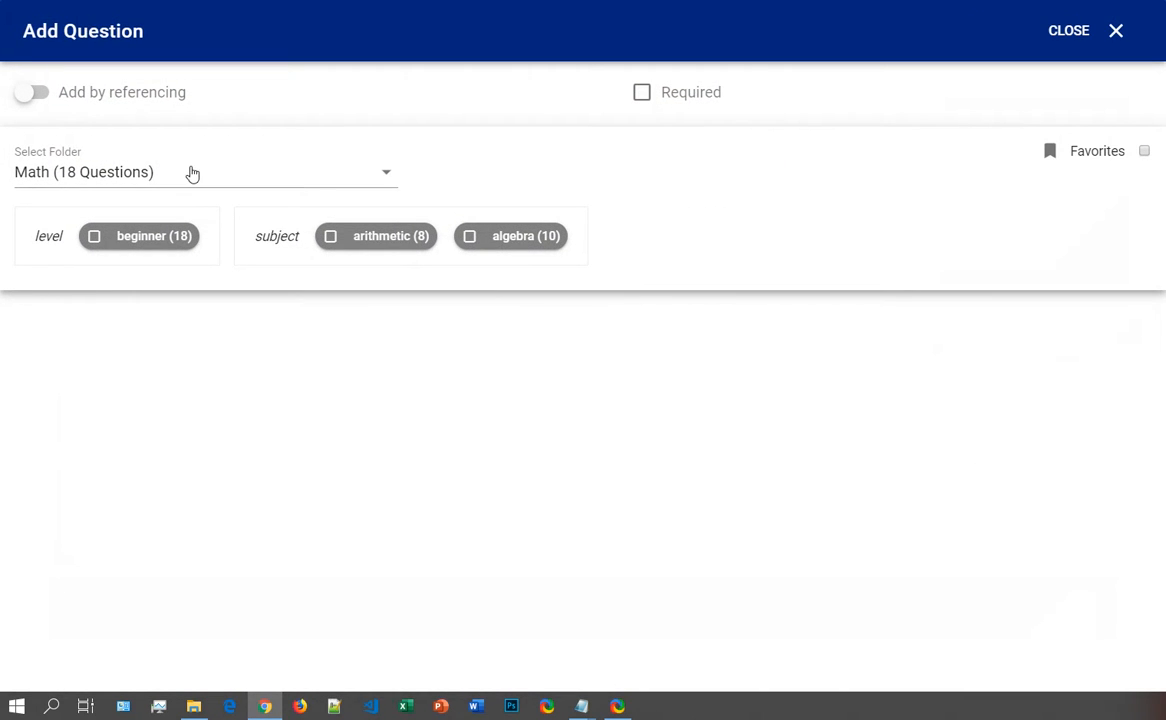
click(188, 171)
click(104, 233)
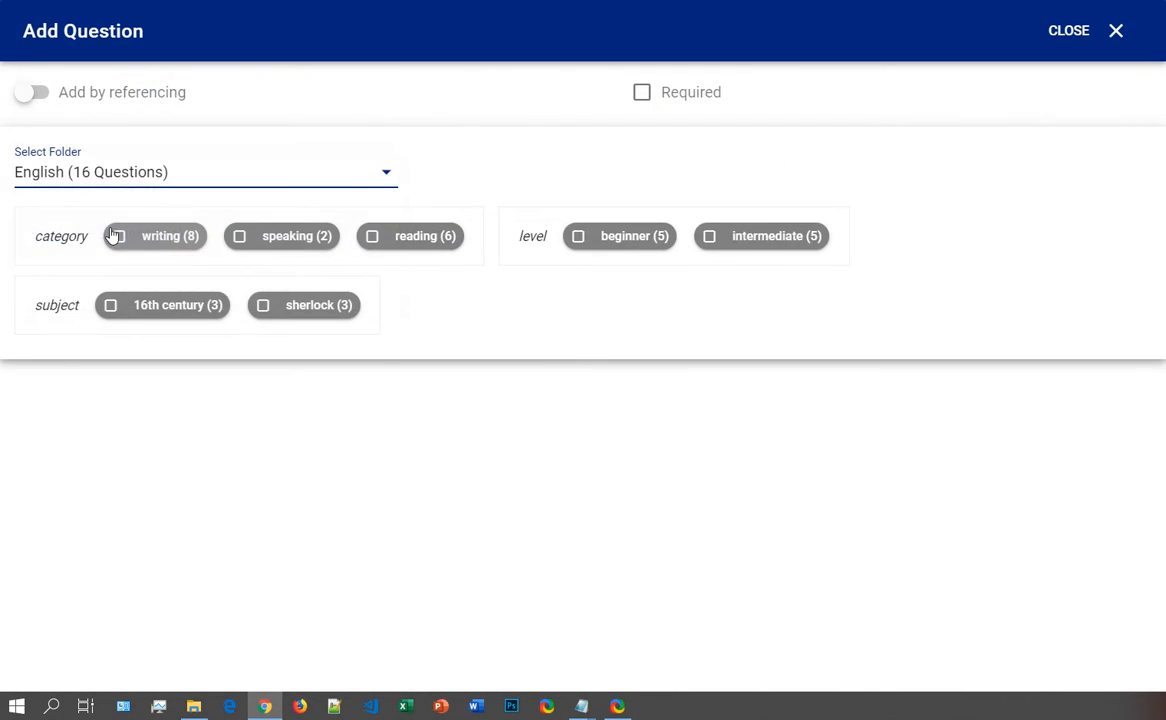
click(386, 237)
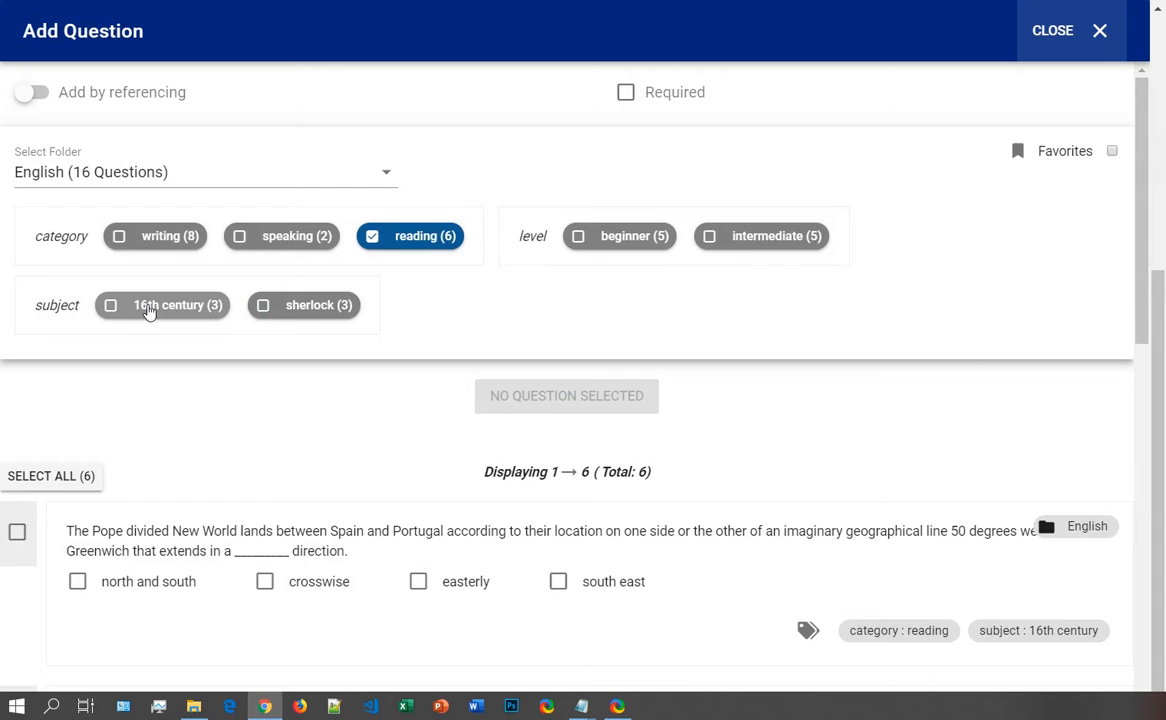
click(153, 310)
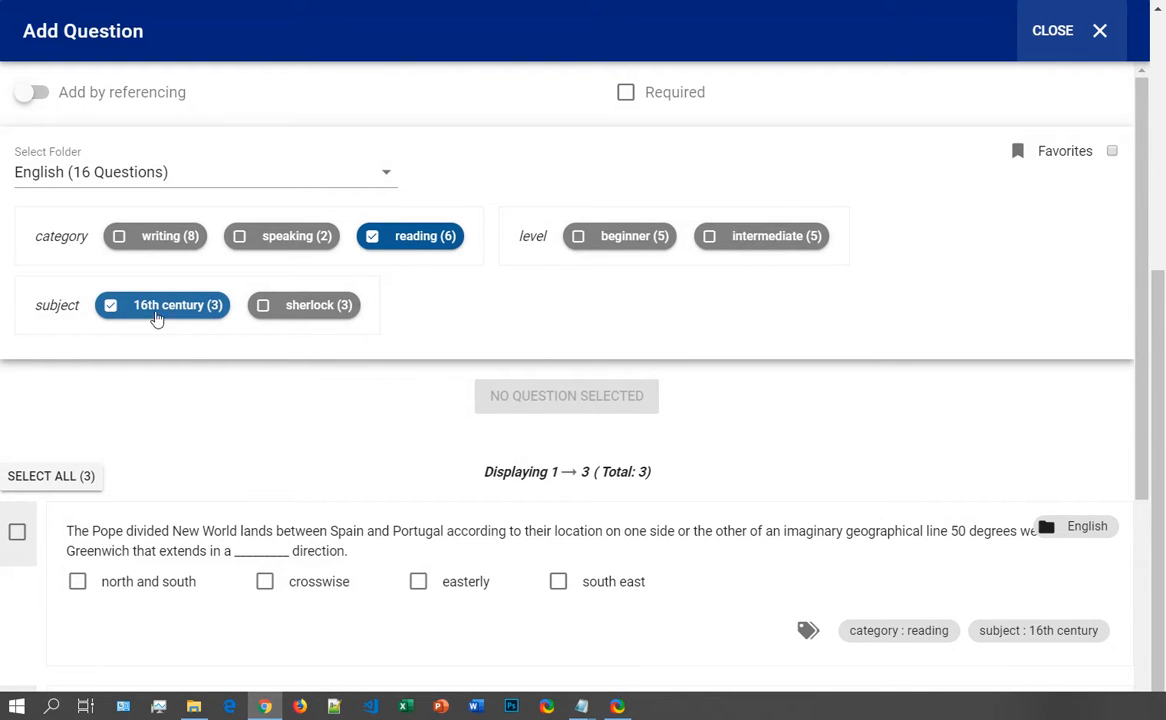
Step: Add all the filtered 16th century reading questions to the page and review them below the passage
scroll(160, 320, down, 2)
click(57, 288)
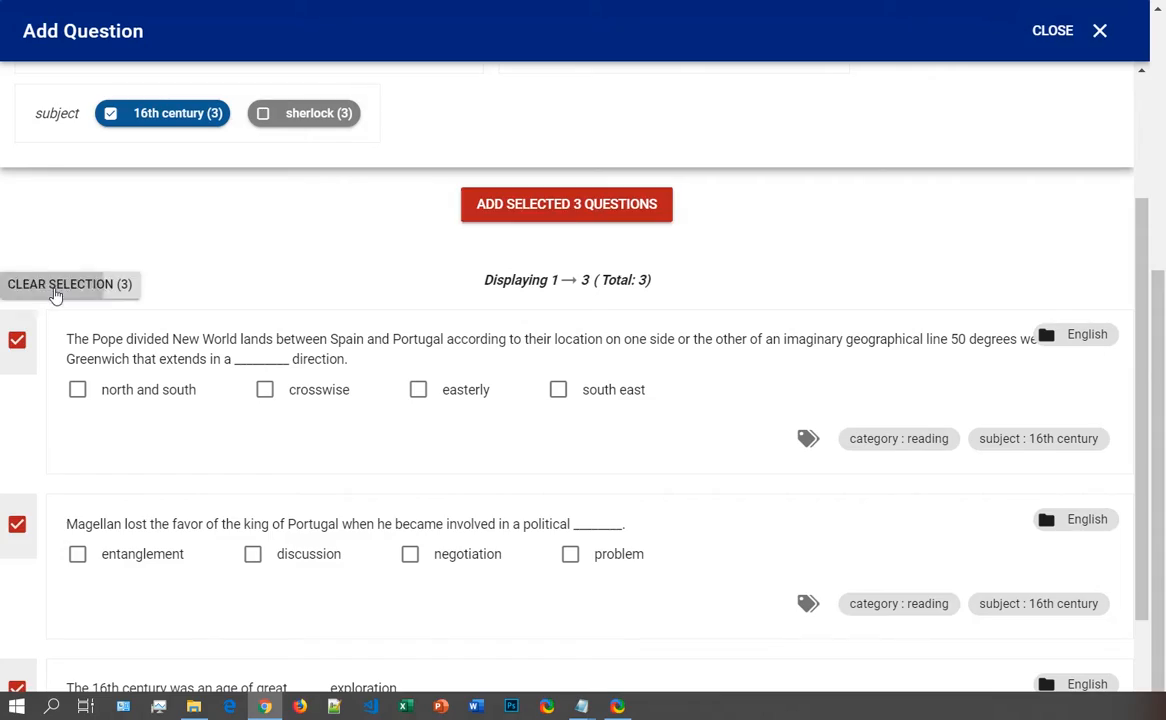
click(570, 210)
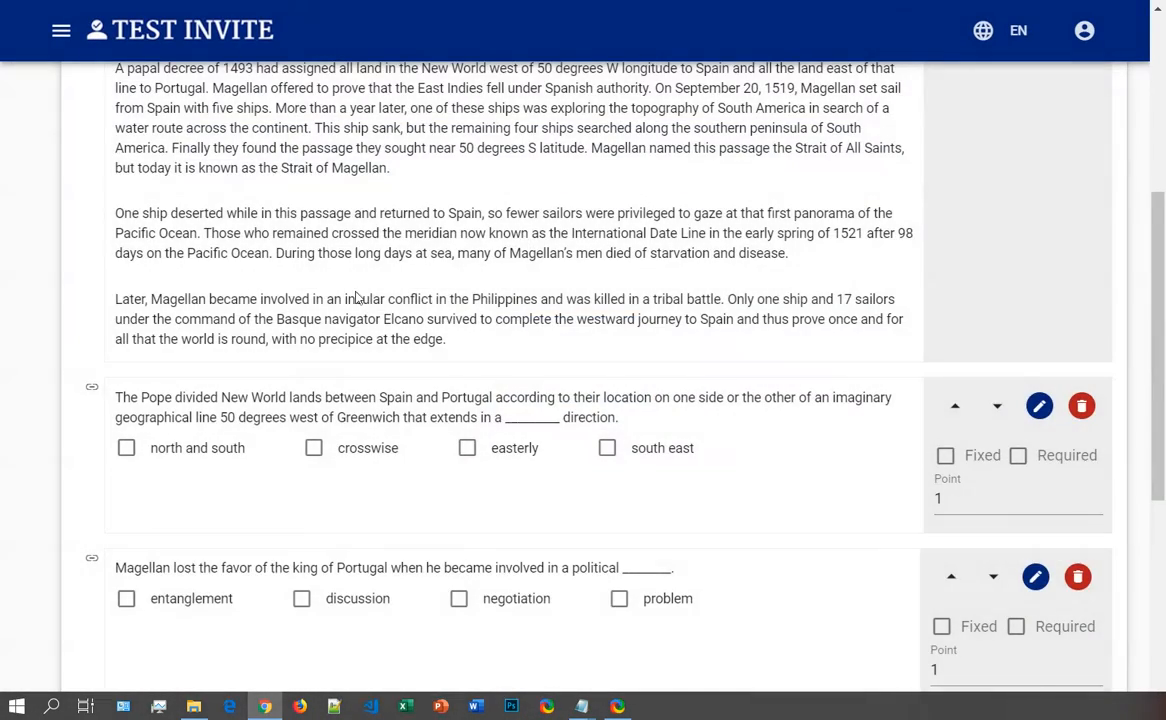
scroll(307, 269, up, 4)
scroll(260, 280, down, 3)
scroll(303, 300, up, 1)
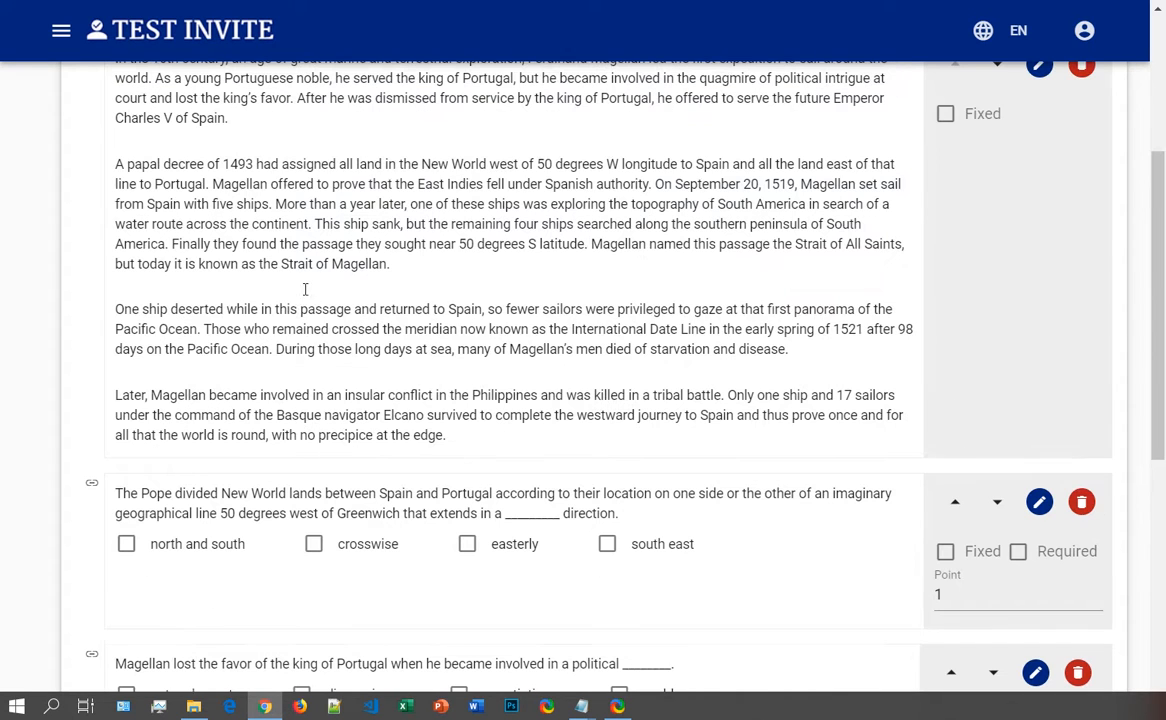
scroll(335, 255, down, 3)
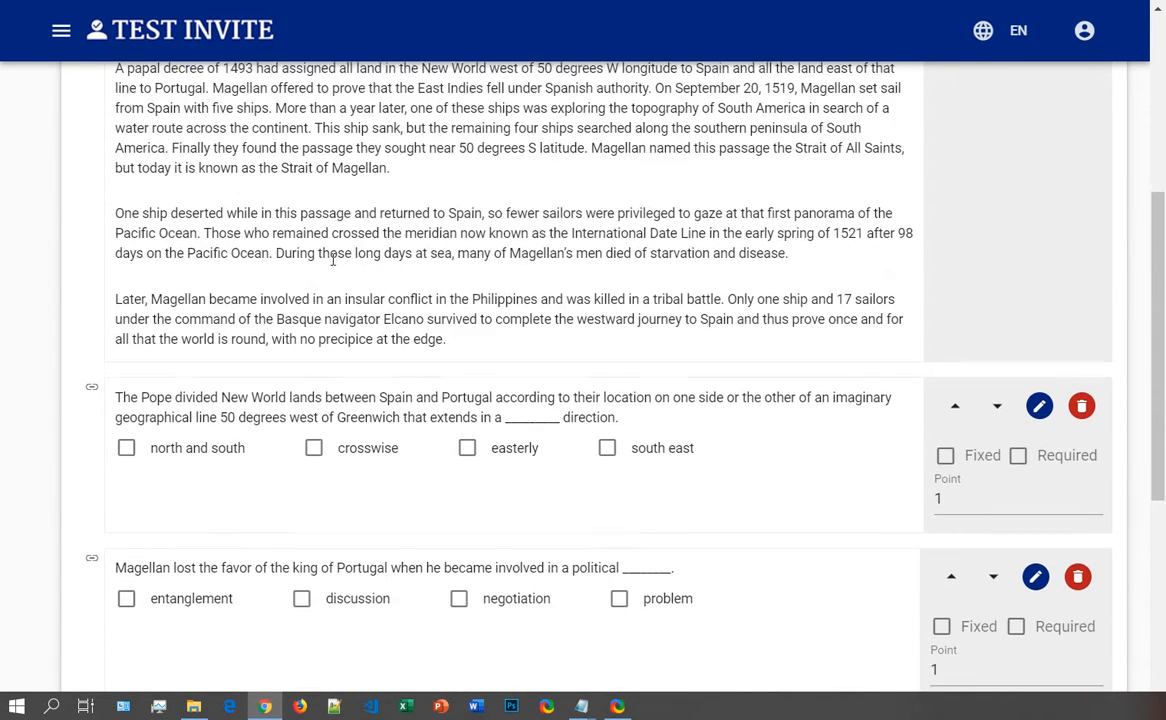
Step: Review the passage and questions, close the page, and title the Reading Page Picker's Page #1 "16th century"
scroll(333, 262, down, 2)
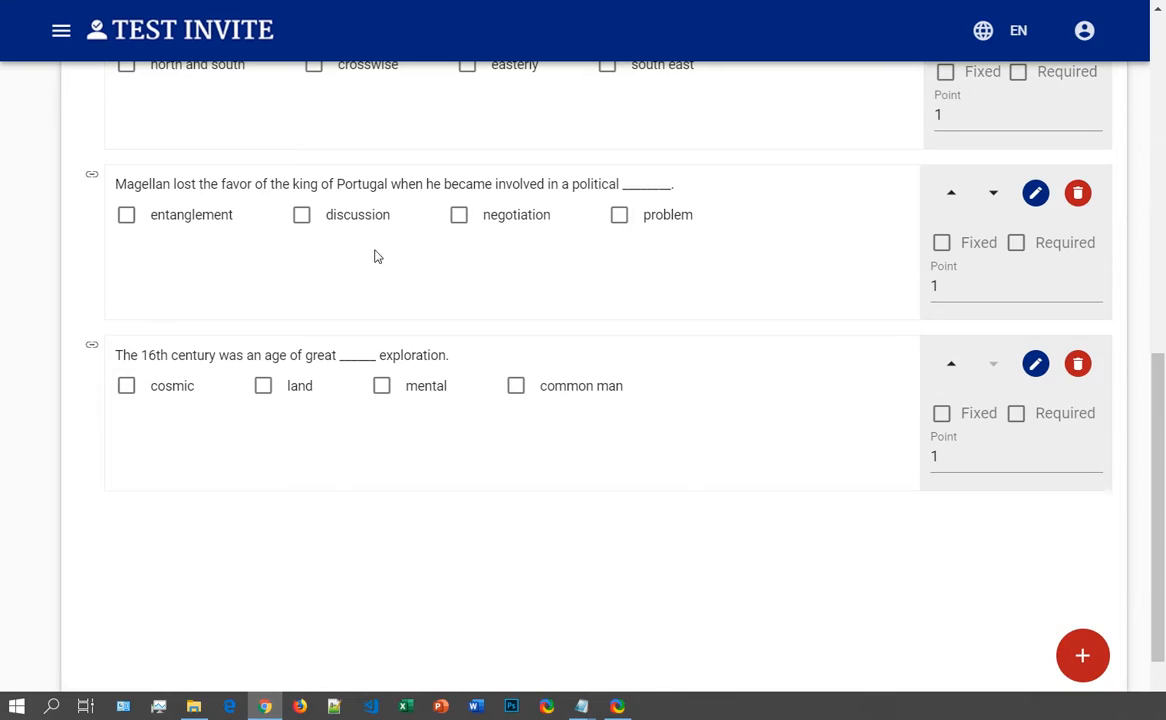
scroll(366, 392, up, 5)
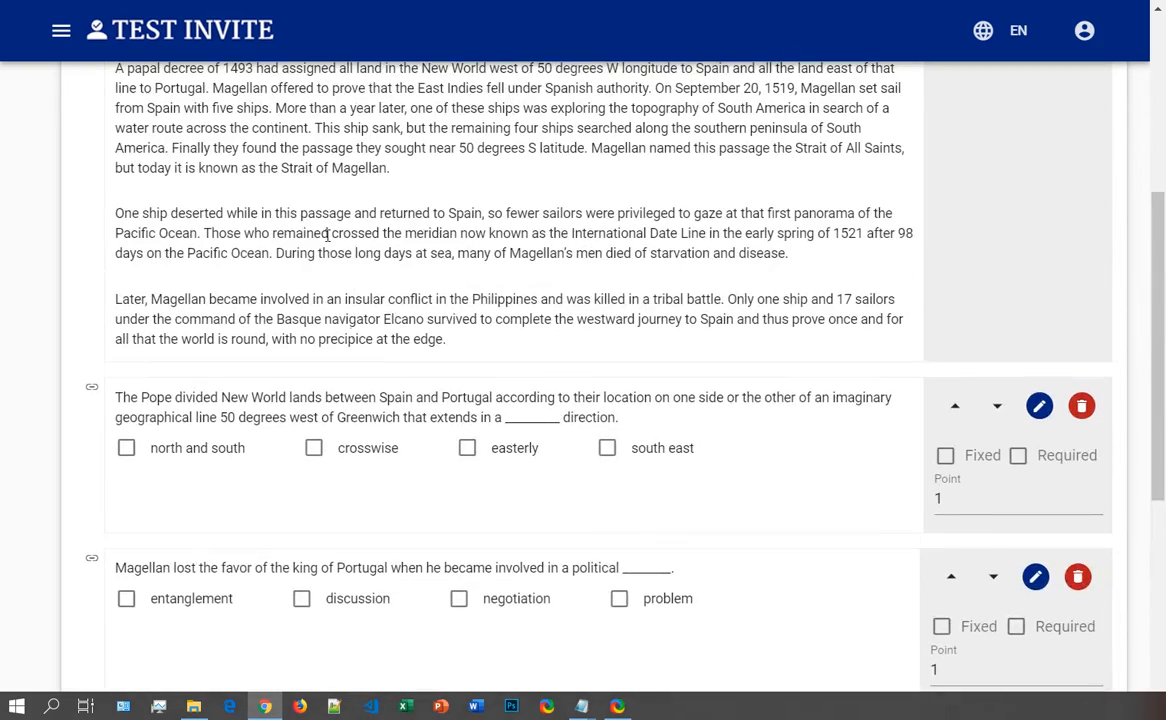
scroll(344, 370, down, 4)
scroll(344, 352, up, 6)
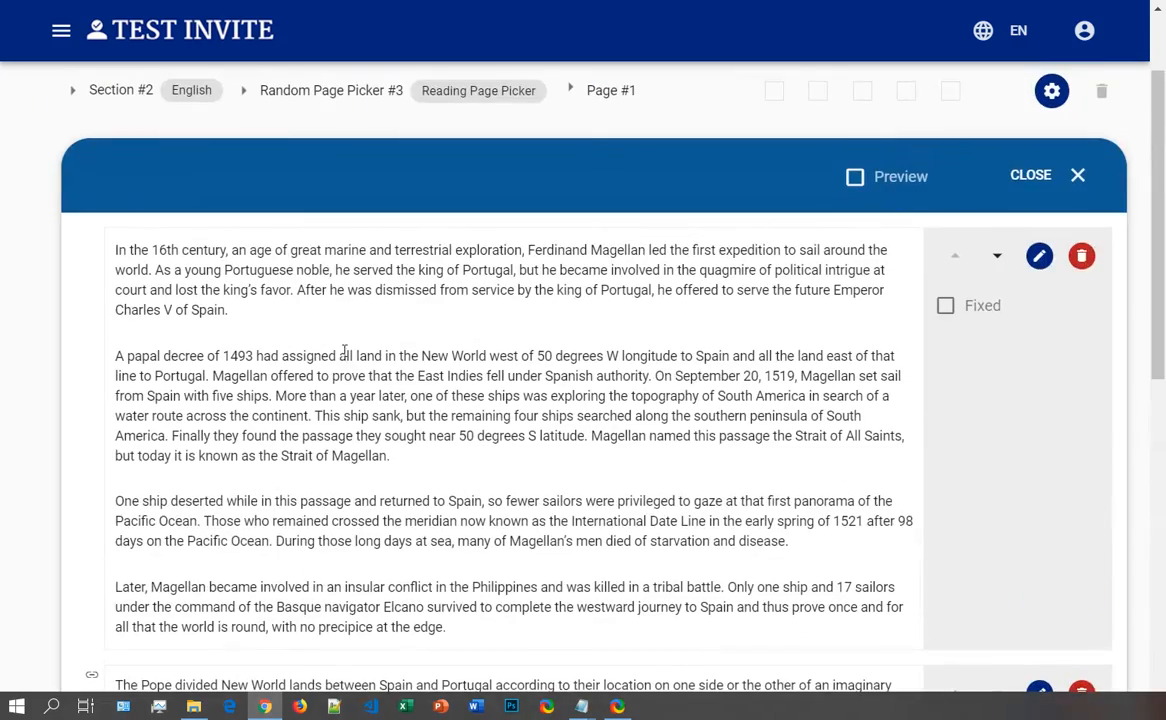
click(1066, 180)
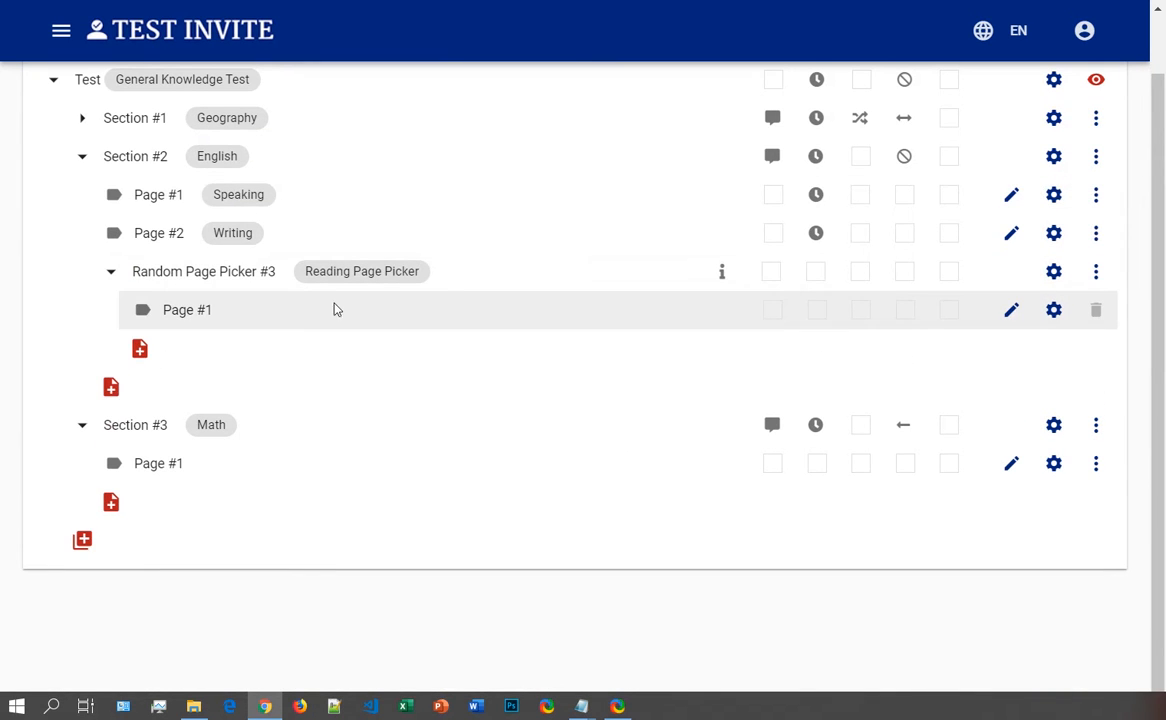
click(1054, 310)
click(346, 332)
text(1)
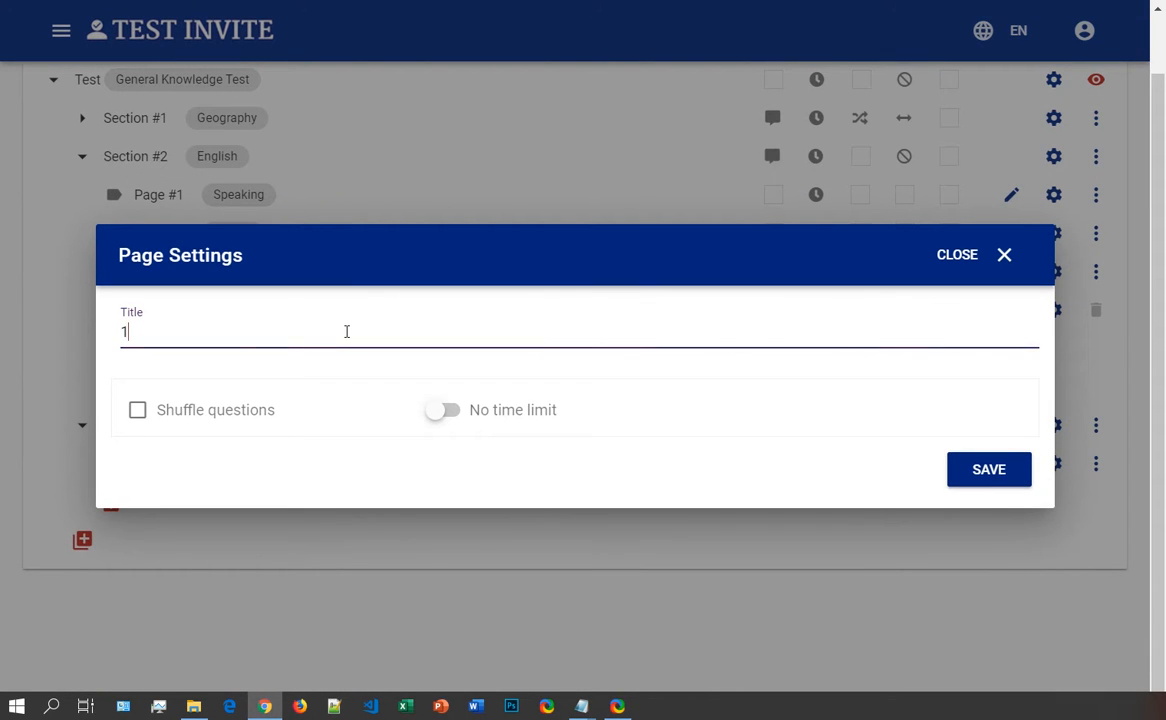
text(6th century)
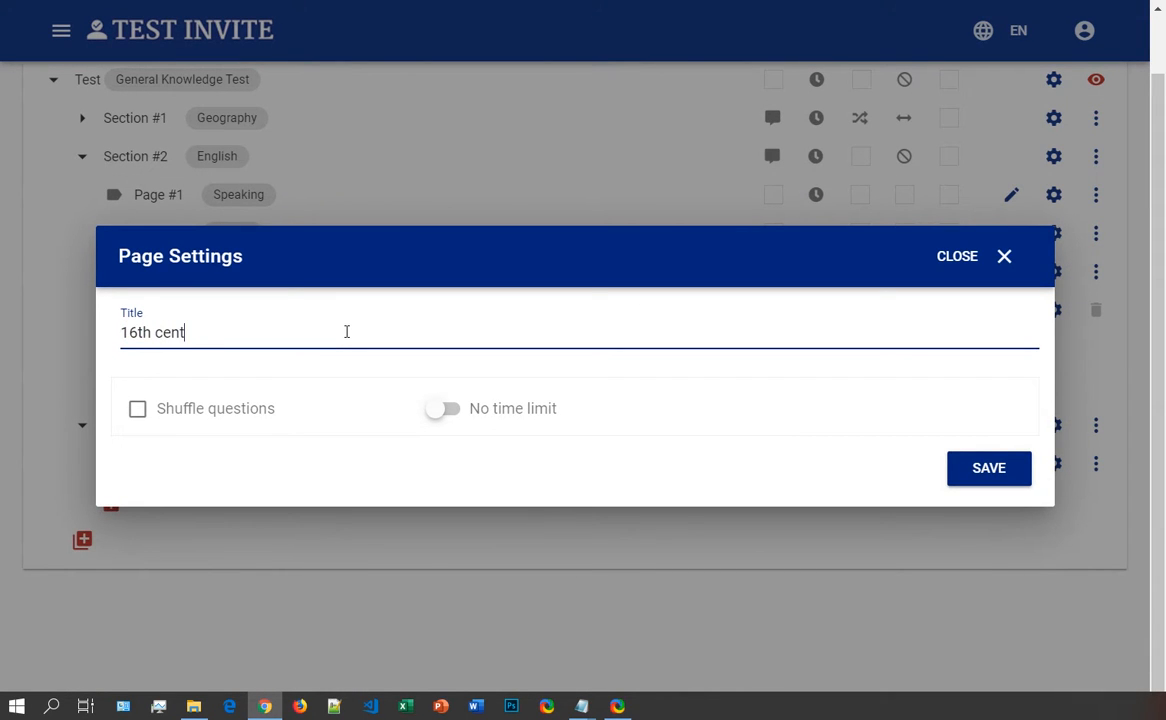
click(976, 475)
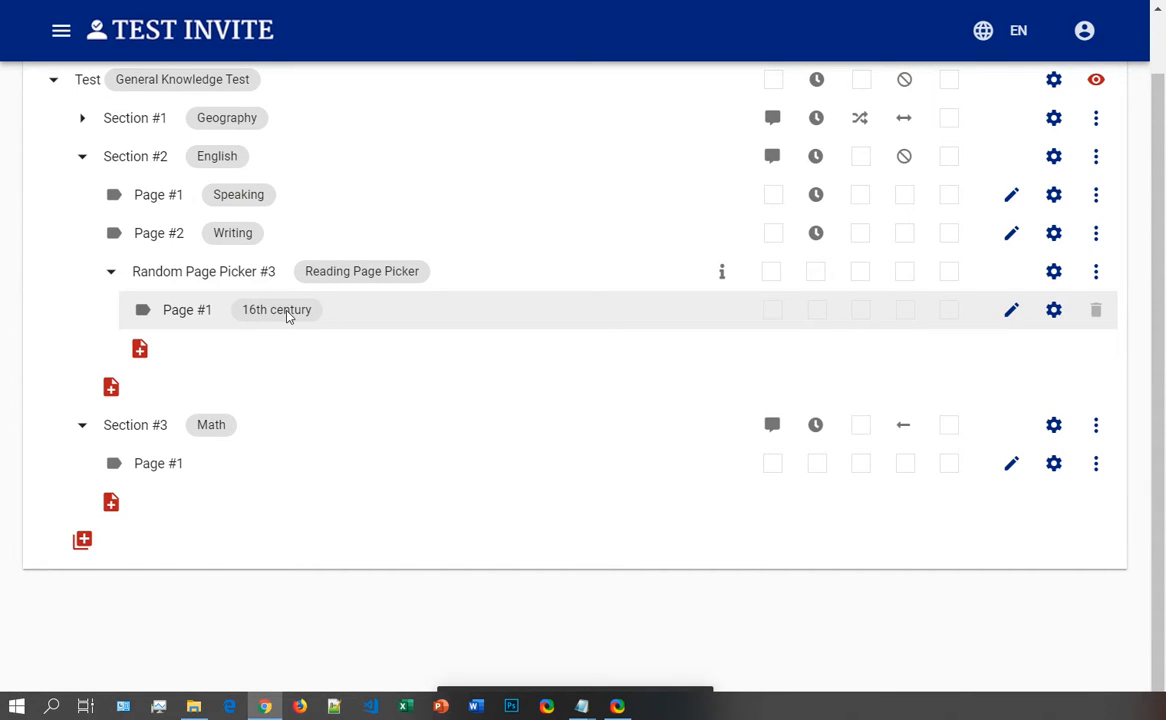
Step: Add a second page to the Reading Page Picker with a content block holding the Sherlock Holmes passage copied from the open text document
click(140, 350)
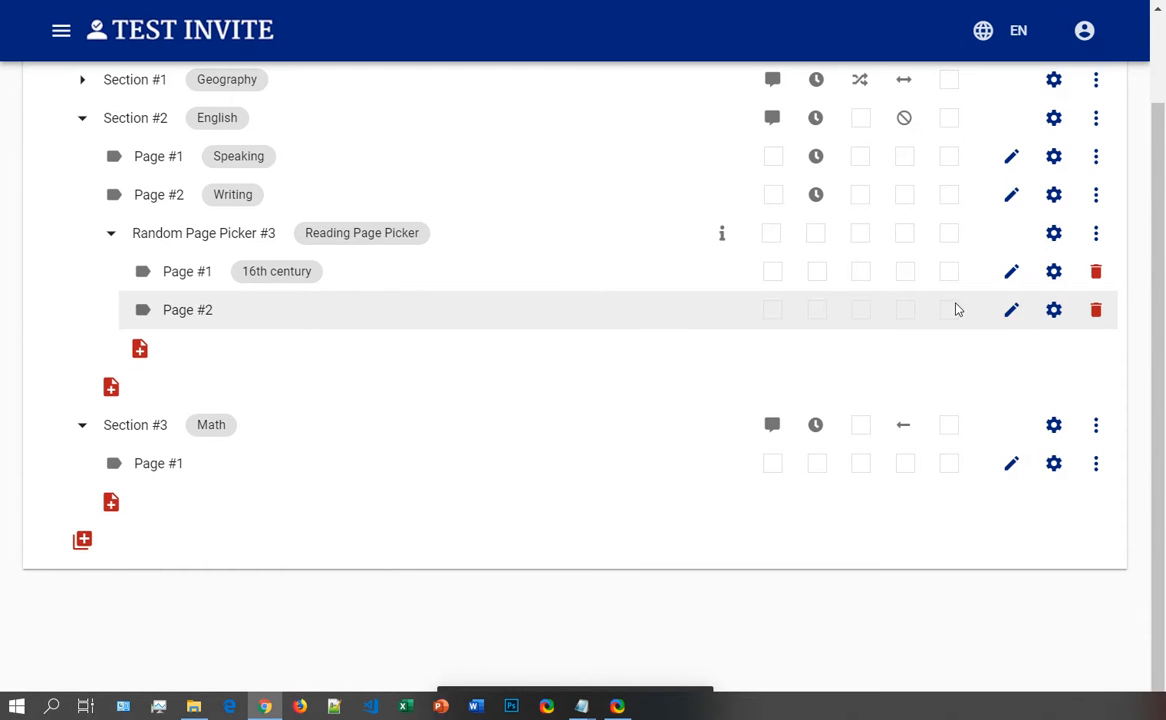
click(1013, 314)
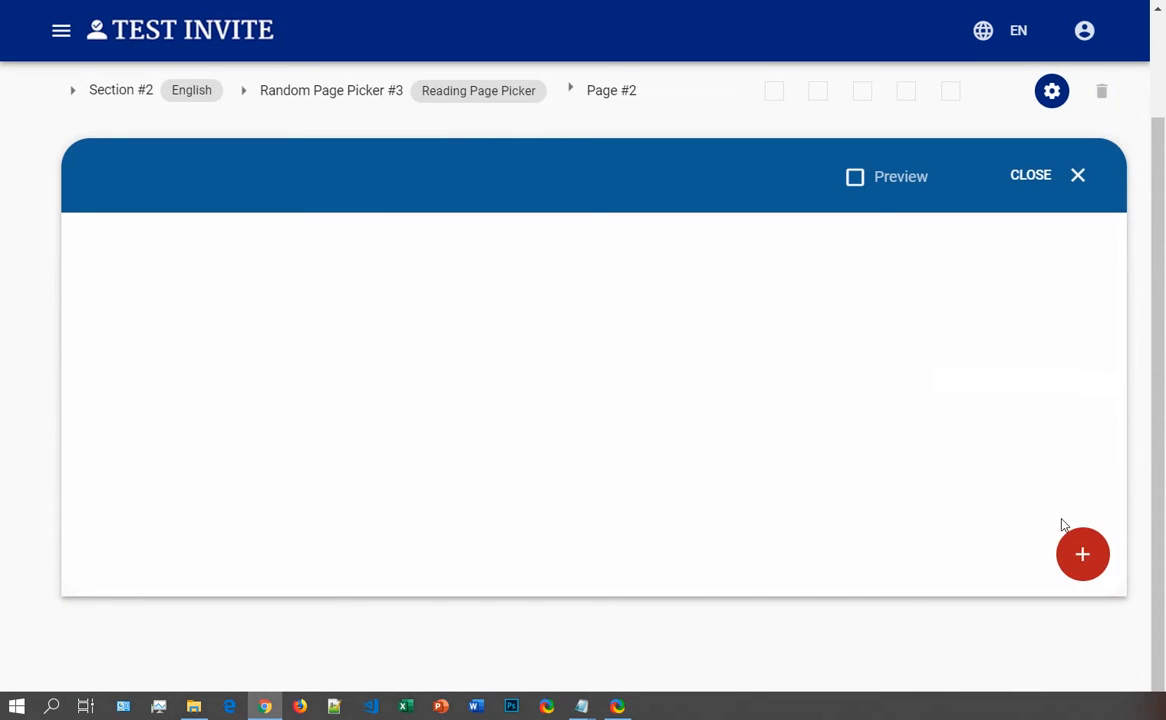
click(1081, 556)
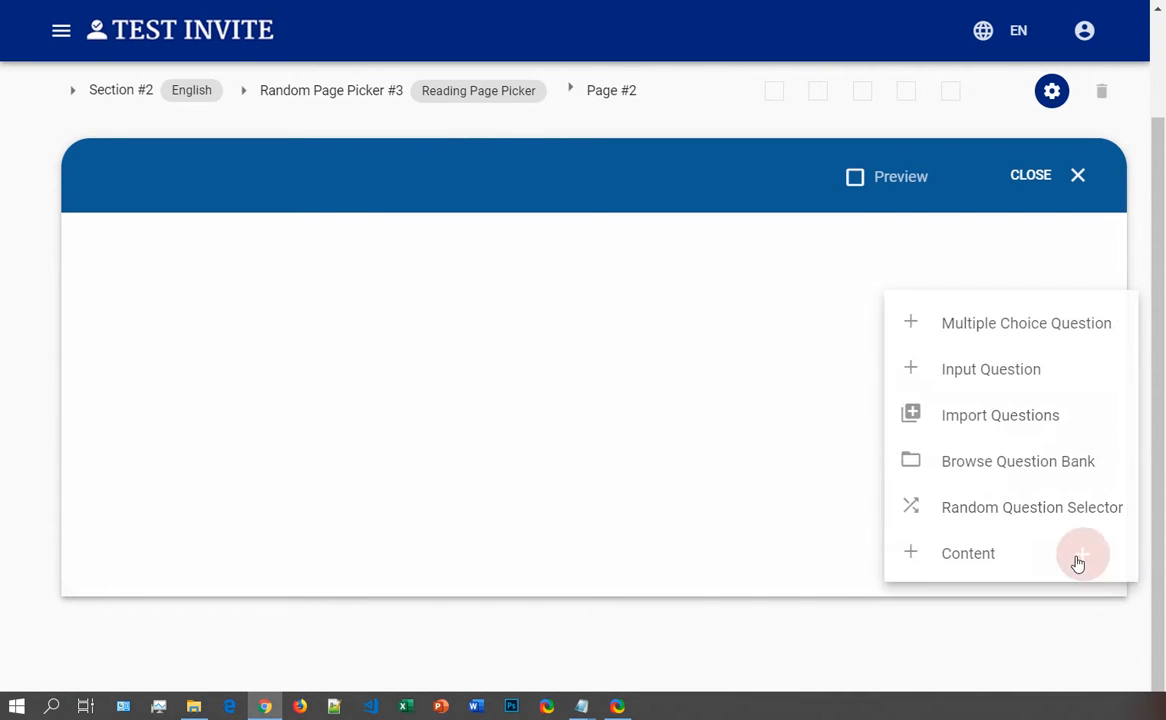
click(968, 553)
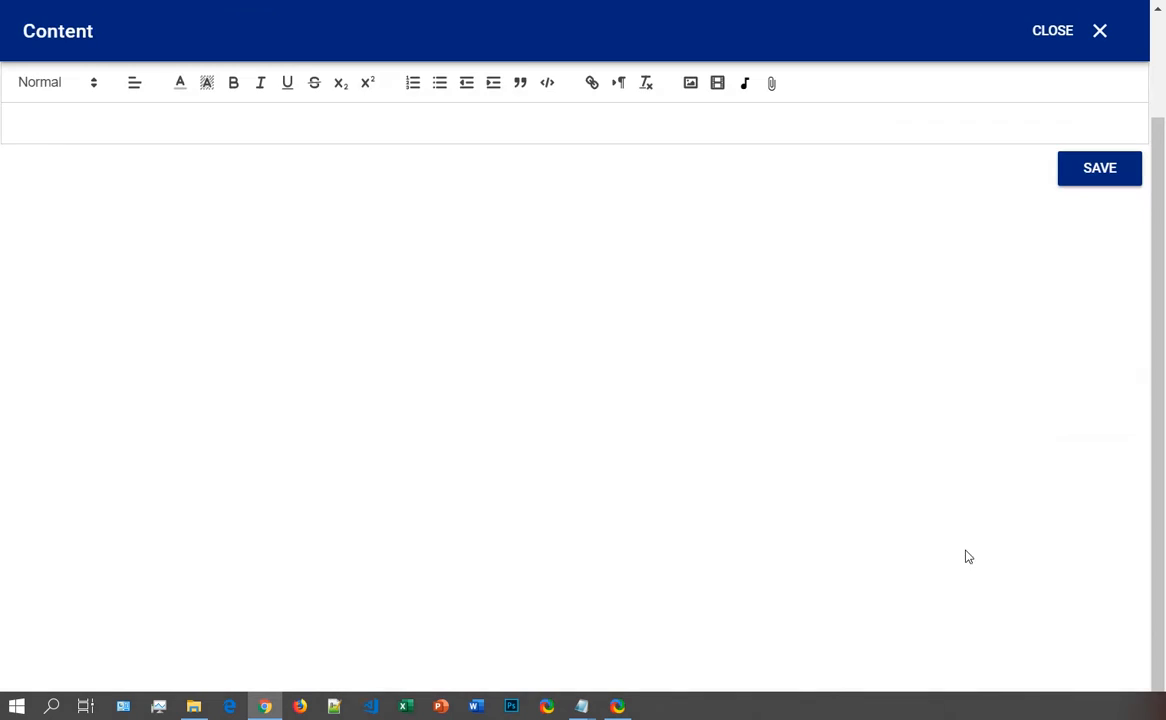
key(alt+Tab)
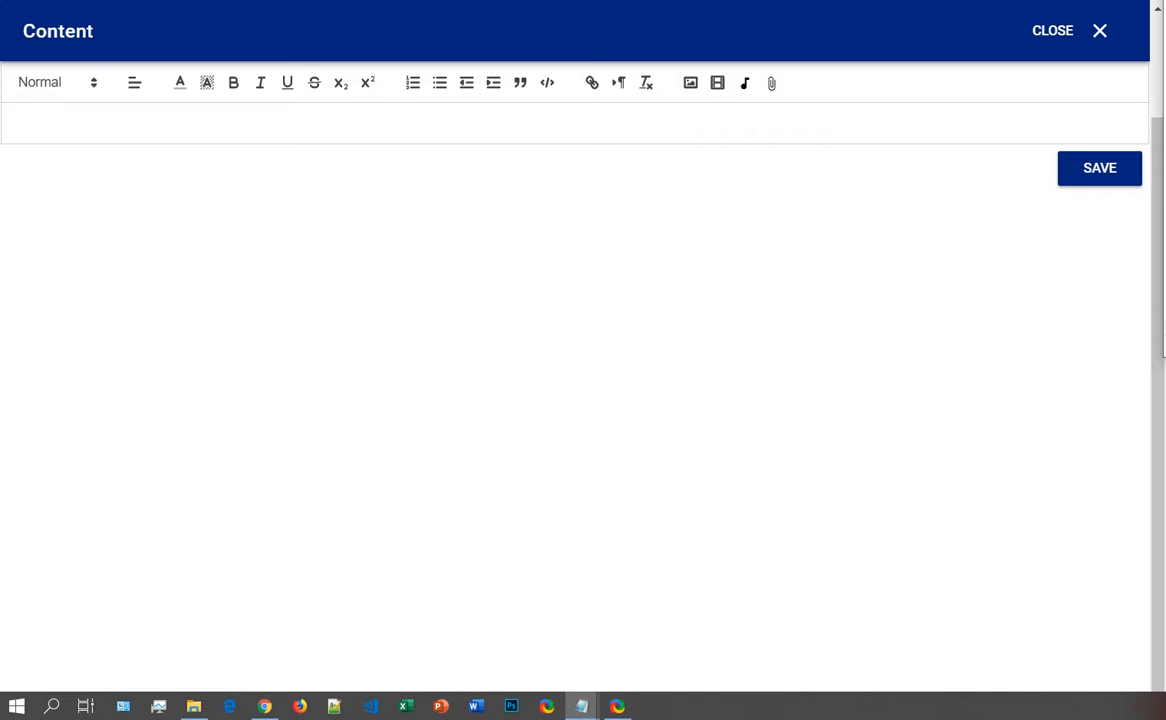
click(567, 130)
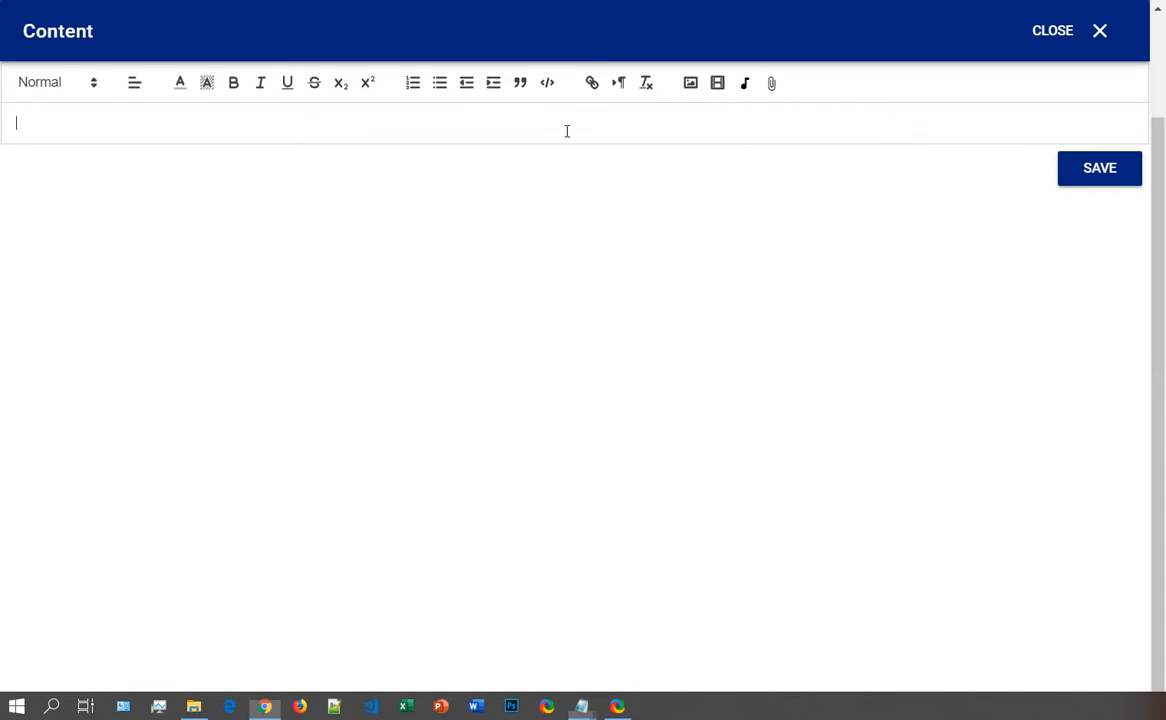
text(Sherlock Holmes' ignorance was as remarkable as his knowledge. Of contemporary literature, philosophy and politics he appeared to know next to nothing. Upon my quoting Thomas Carlyle, he inquired in the naivest way who he might be and what he had done. My surprise reached a climax, however, when I found incidentally that he was ignorant of the Copernican Theory and of the composition of the Solar System. That any civilized human being in this nineteenth century should not be aware that the earth travelled round the sun appeared to me to be such an extraordinary fact that I could hardly realize it.  "You appear to be astonished," he said, smiling at my expression of surprise. "Now that I do know it I shall do my best to forget it."  "To forget it!"  "You see," he explained, "I consider that a man's brain originally is like a little empty attic, and you have to stock it with such furniture as you choose. A fool takes in all the lumber of every sort that he comes across, so that the knowledge which might be useful to him gets crowded out, or at best is jumbled up with a lot of other things, so that he has a difficulty in laying his hands upon it. Now the skilful workman is very careful indeed as to what he takes into his brain-attic. He will have nothing but the tools which may help him in doing his work, but of these he has a large assortment, and all in the most perfect order. It is a mistake to think that that little room has elastic walls and can distend to any extent. Depend upon it there comes a time when for every addition of knowledge you forget something that you knew before. It is of the highest importance, therefore, not to have useless facts elbowing out the useful ones.")
click(1100, 397)
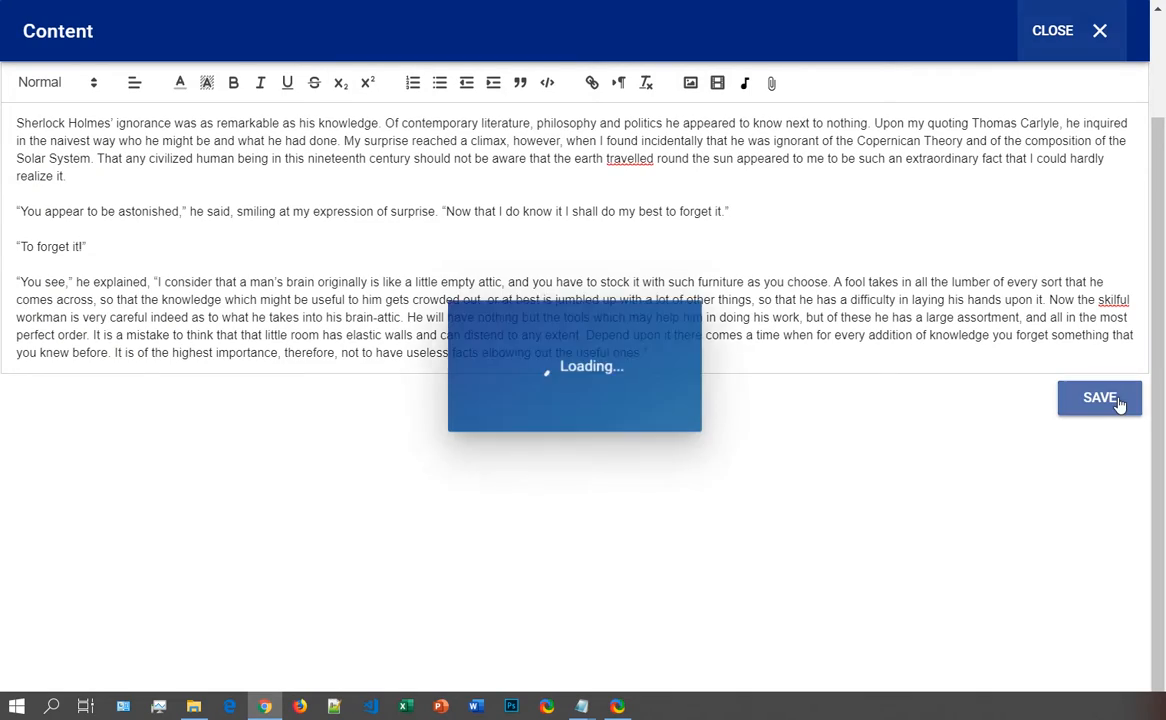
scroll(200, 400, down, 3)
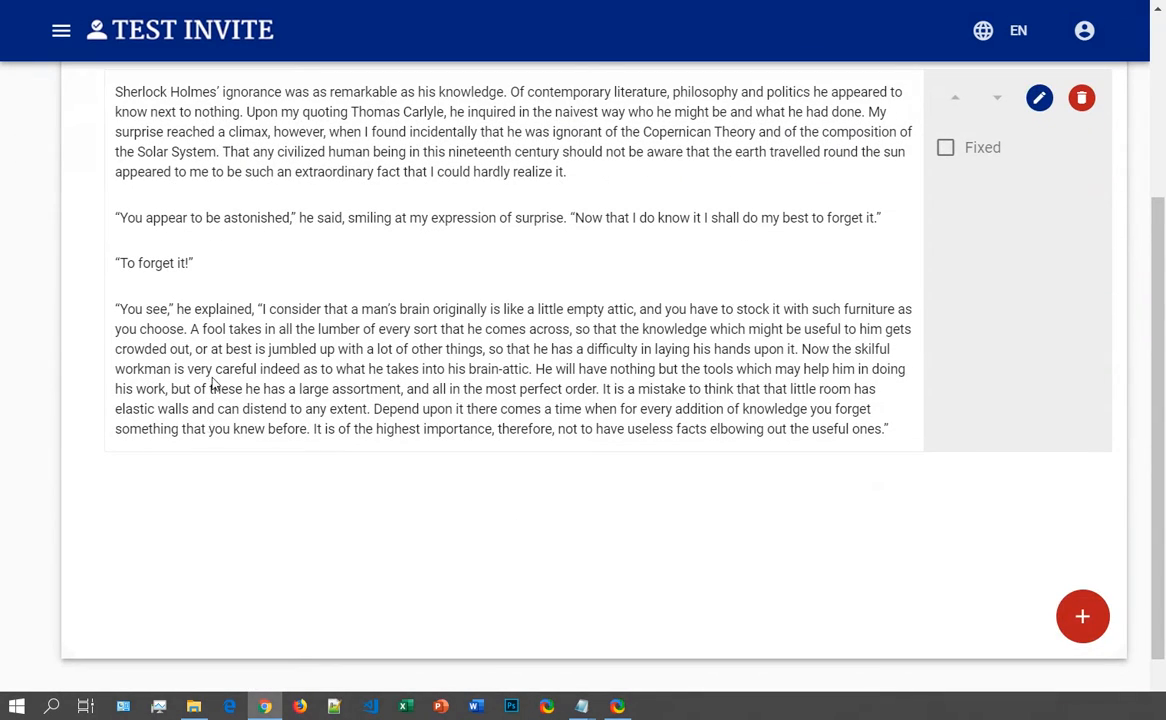
scroll(600, 360, up, 2)
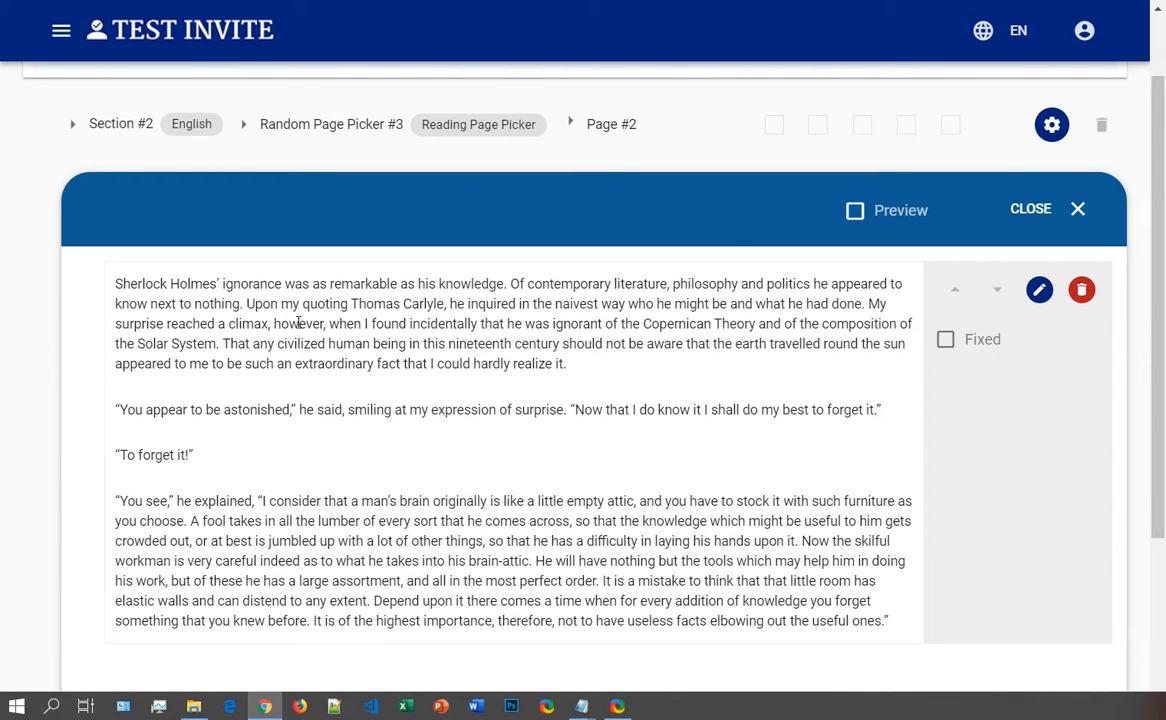
Step: Add all English question bank questions filtered by reading category and sherlock subject below the Sherlock Holmes passage
scroll(297, 323, down, 2)
click(1080, 617)
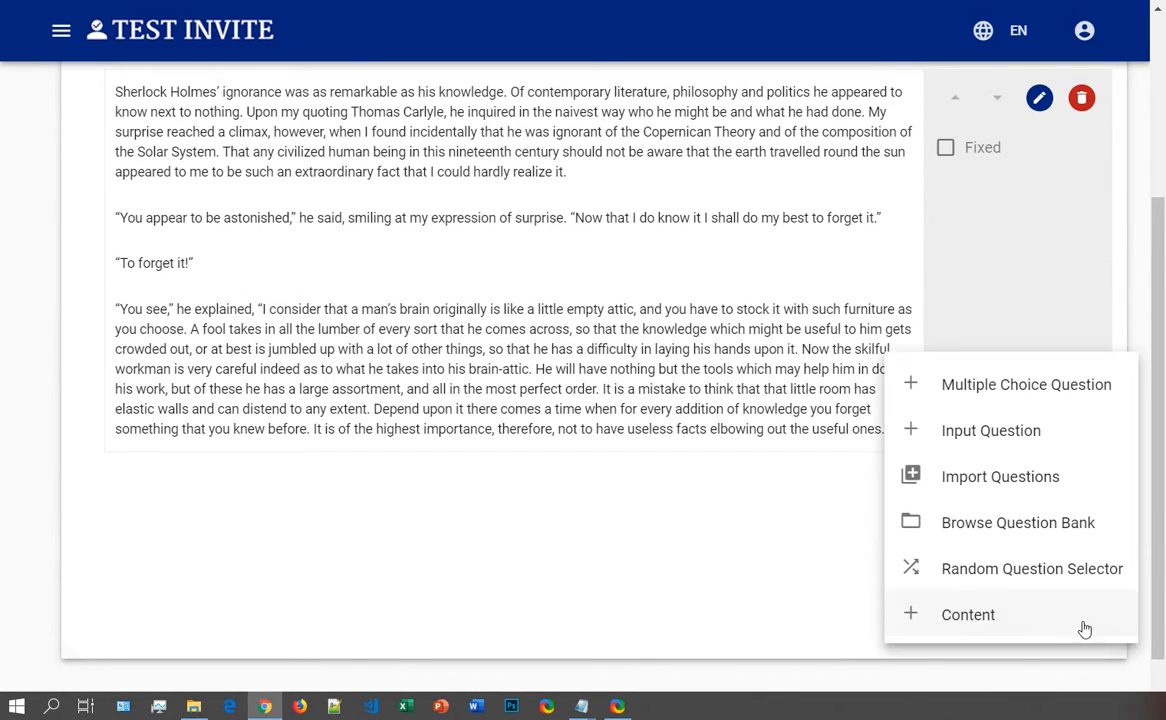
click(950, 524)
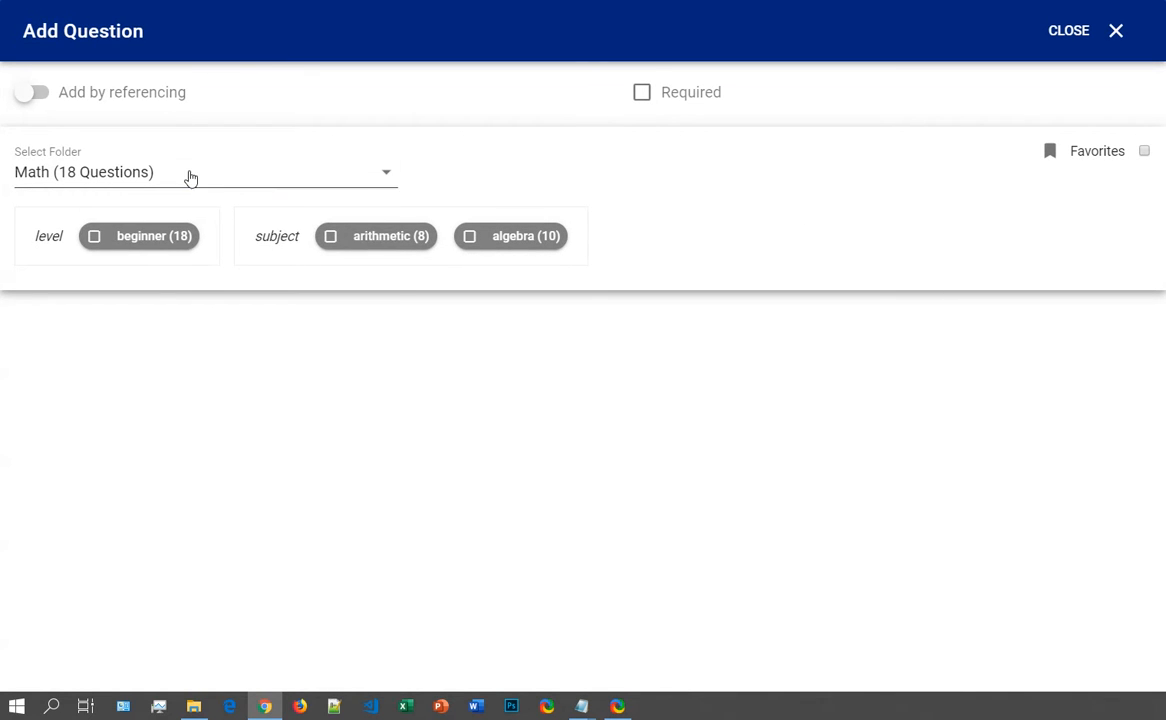
click(185, 178)
click(86, 236)
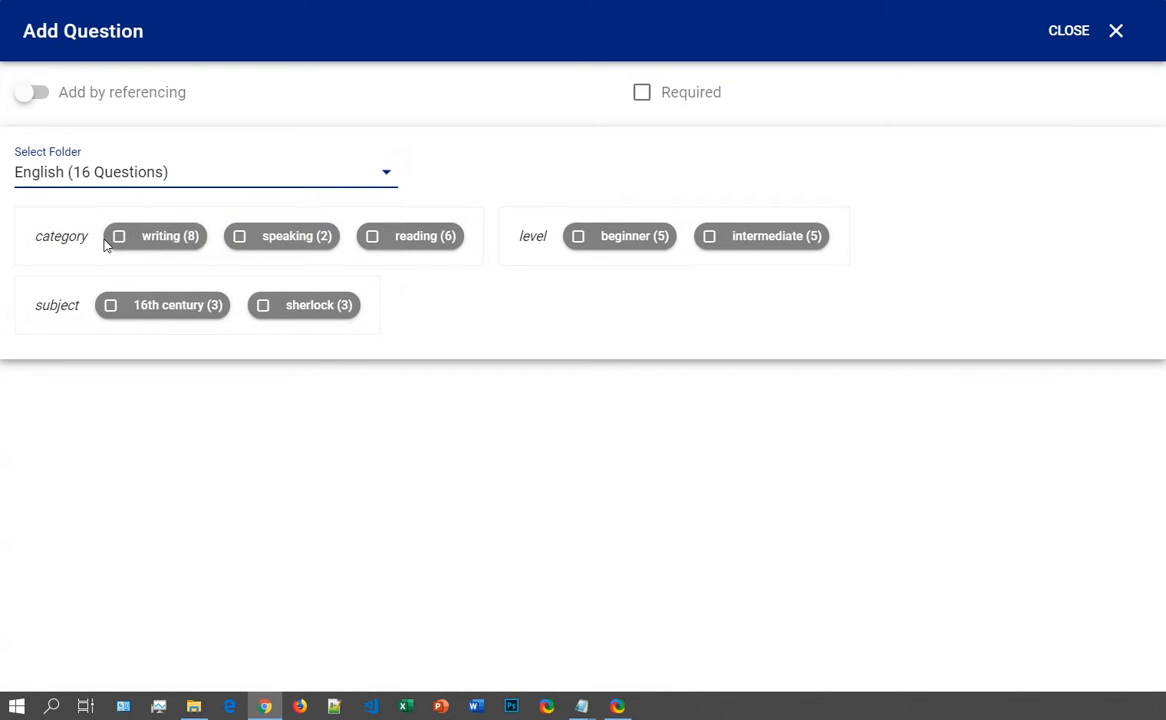
click(405, 235)
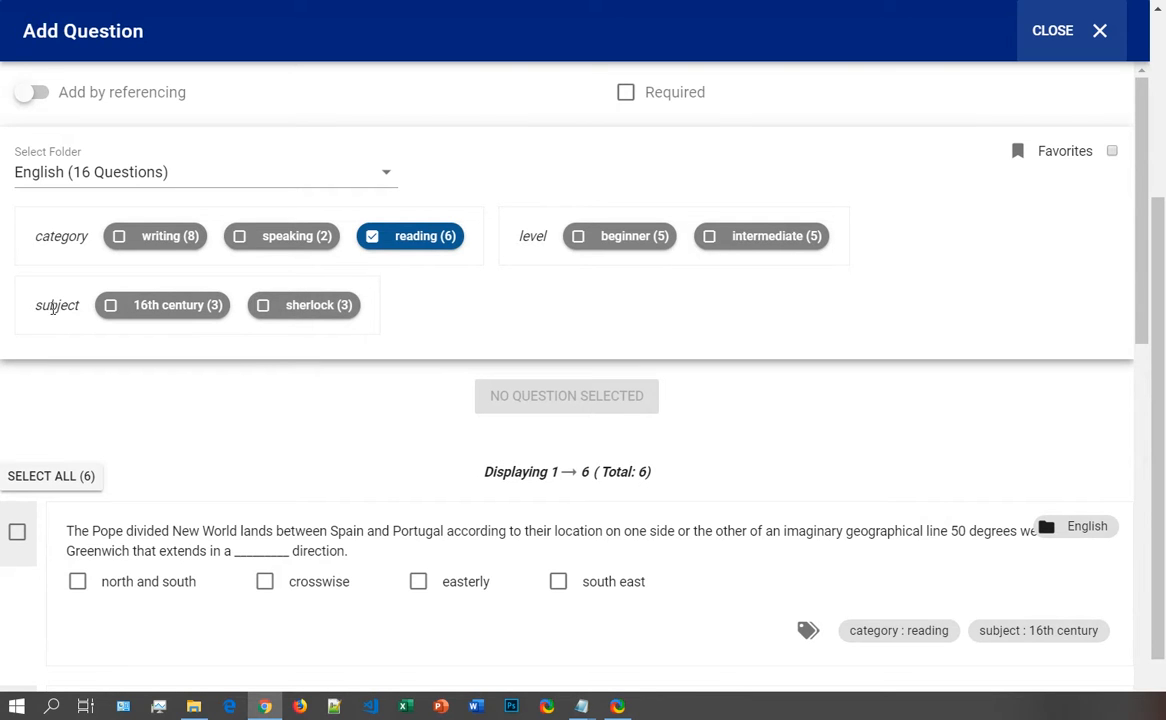
click(275, 310)
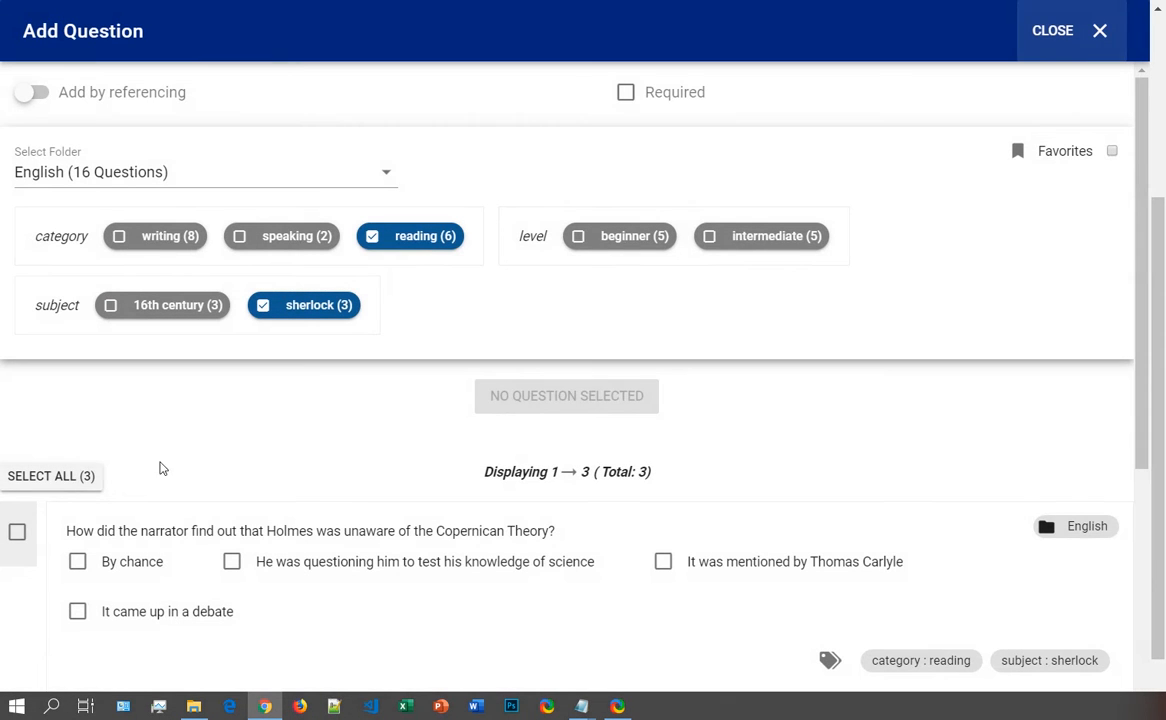
click(22, 480)
click(593, 397)
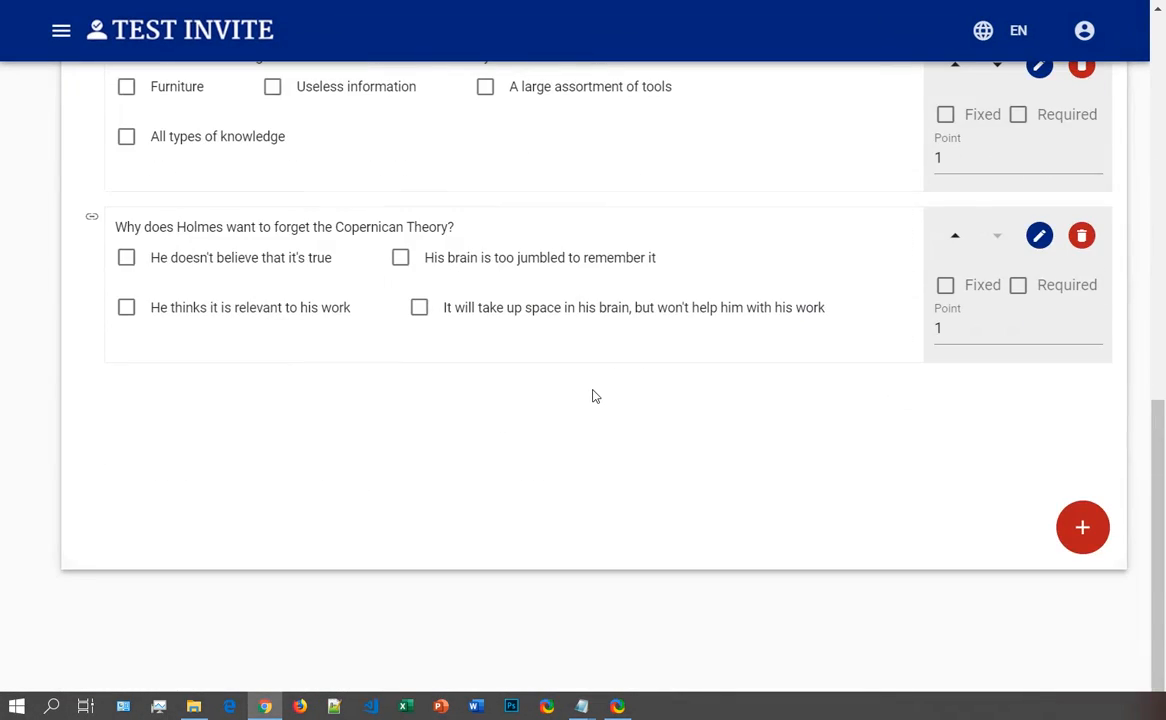
scroll(593, 395, up, 10)
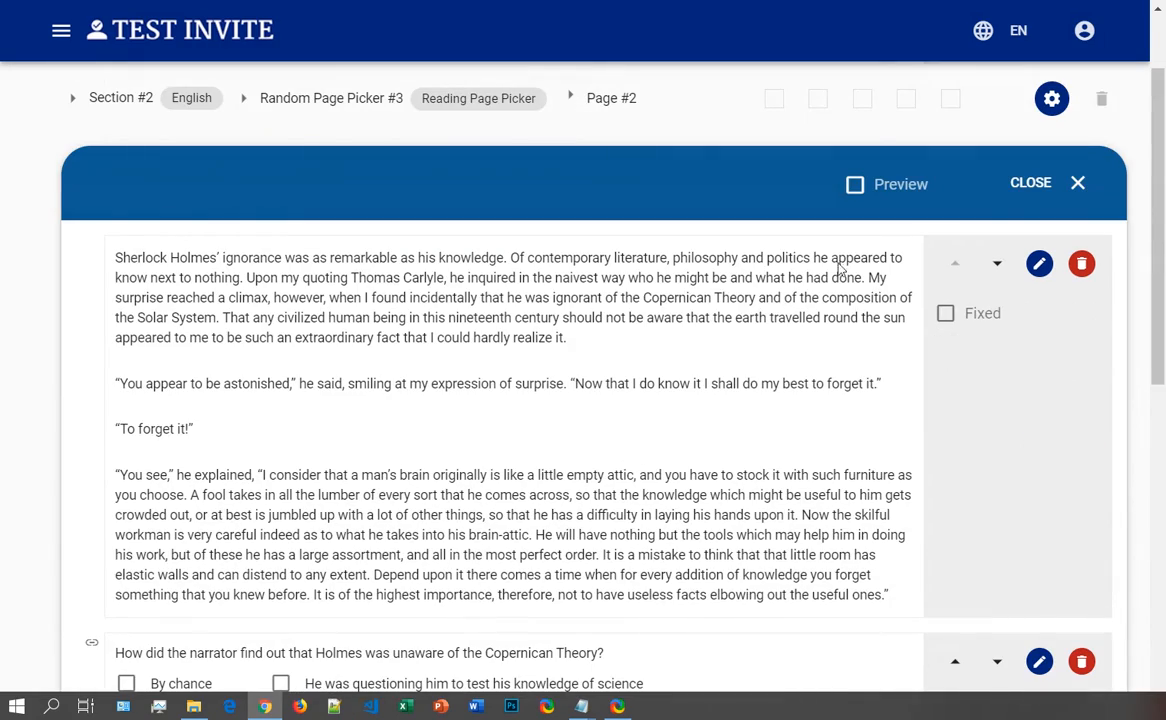
Step: Close the page content and title the Reading Page Picker's Page #2 "Sherlock"
click(1018, 194)
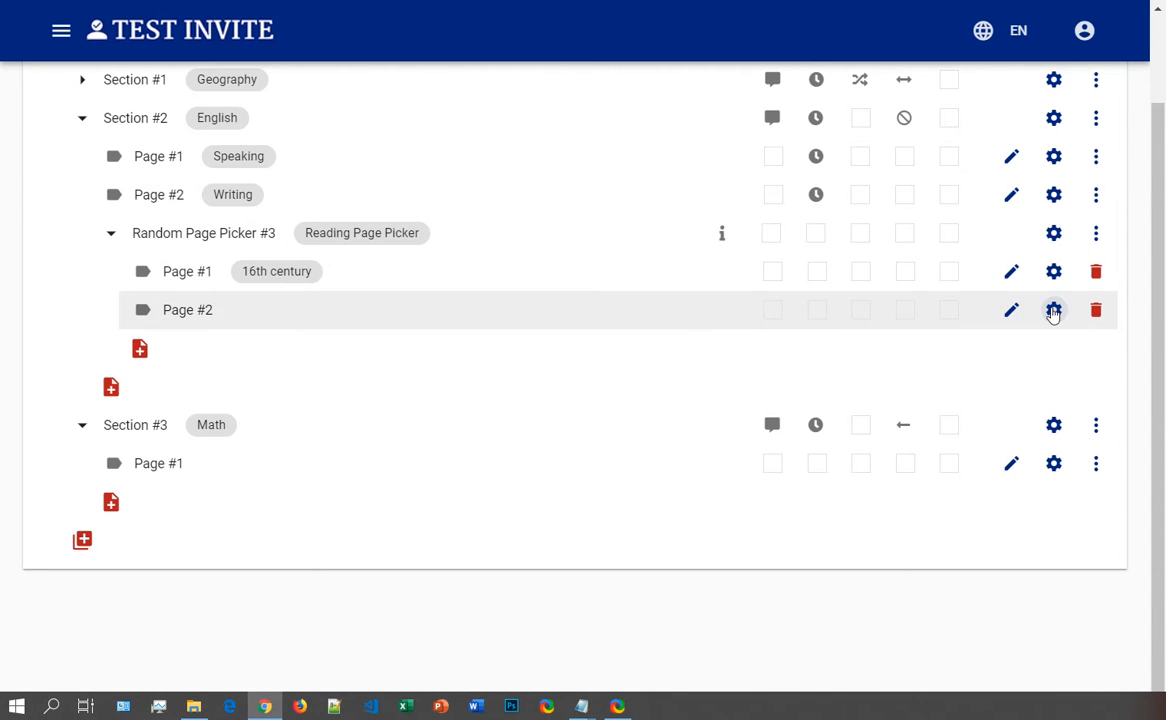
click(1053, 313)
click(346, 328)
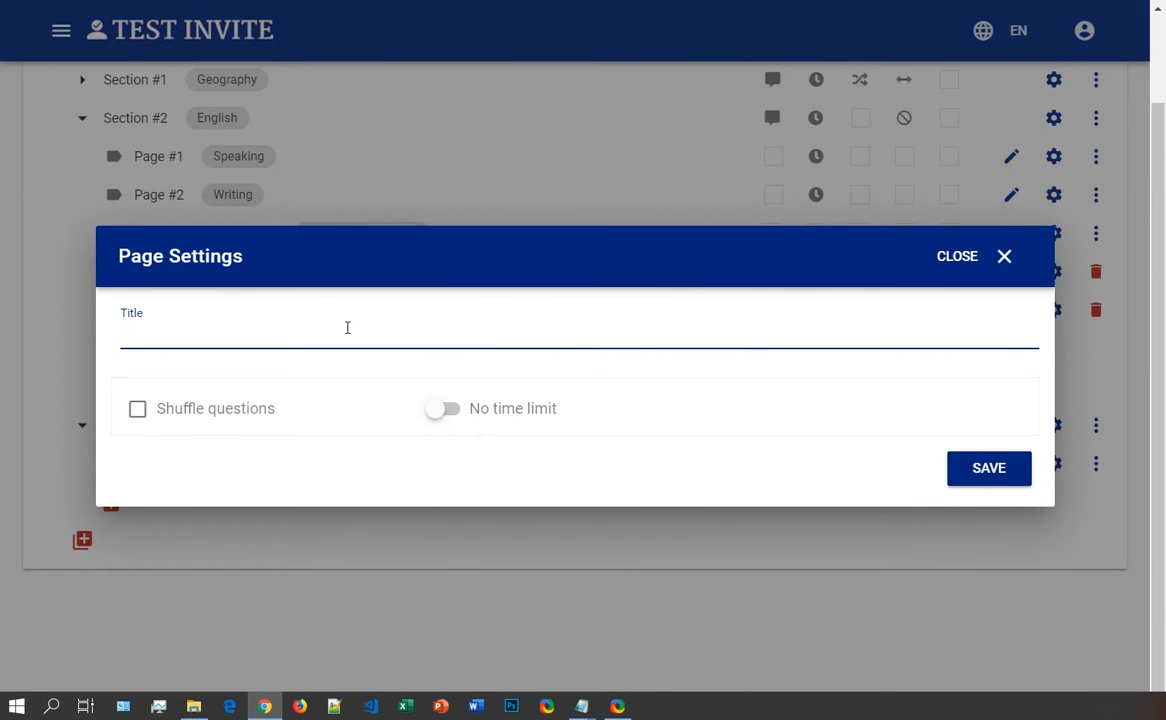
text(Sherlock)
click(978, 476)
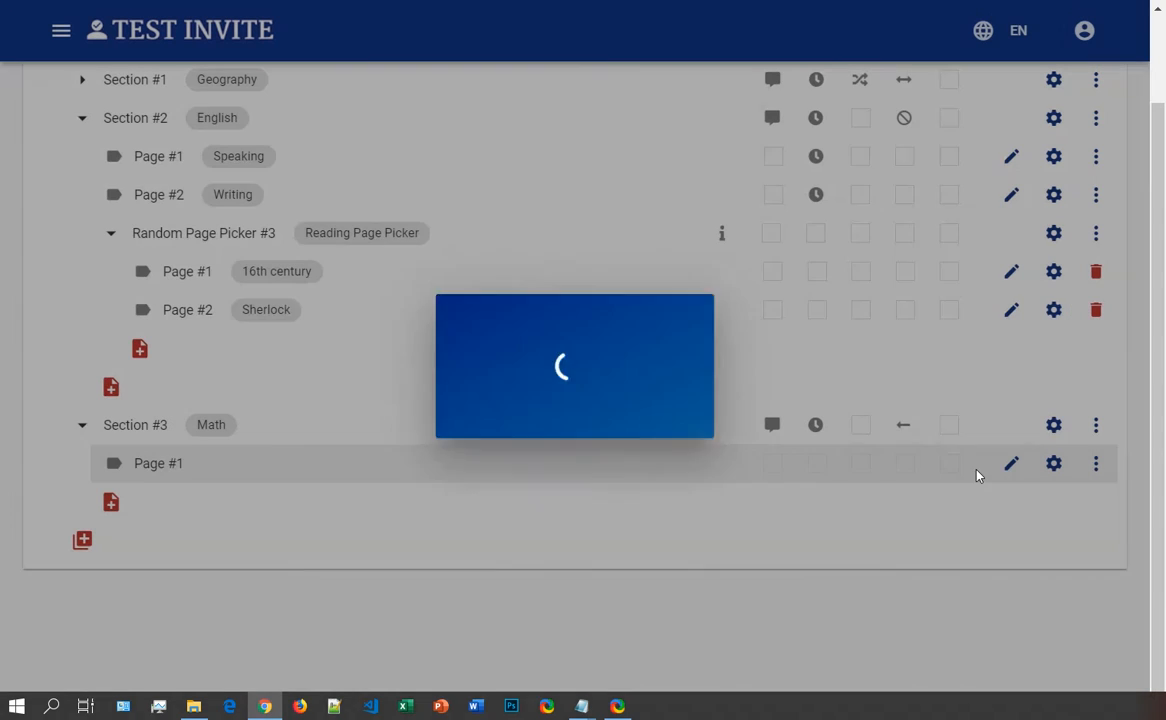
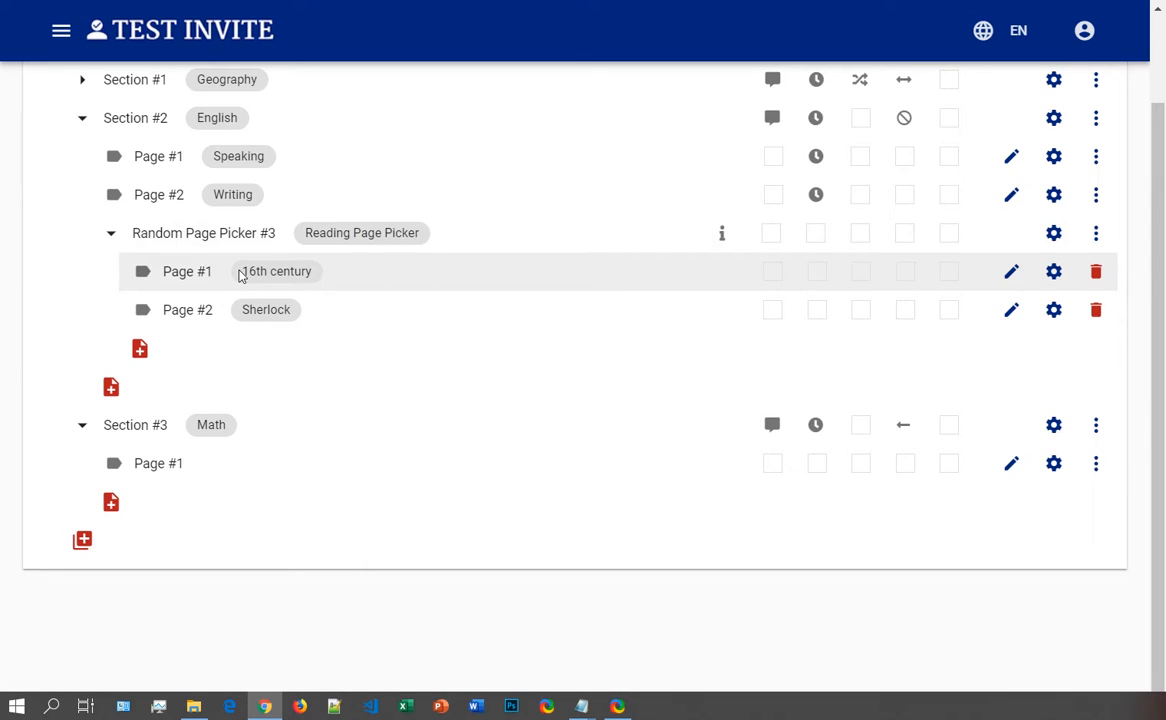
Step: Check the number of pages to randomly pick in the Reading Page Picker's settings
drag(244, 276, 313, 277)
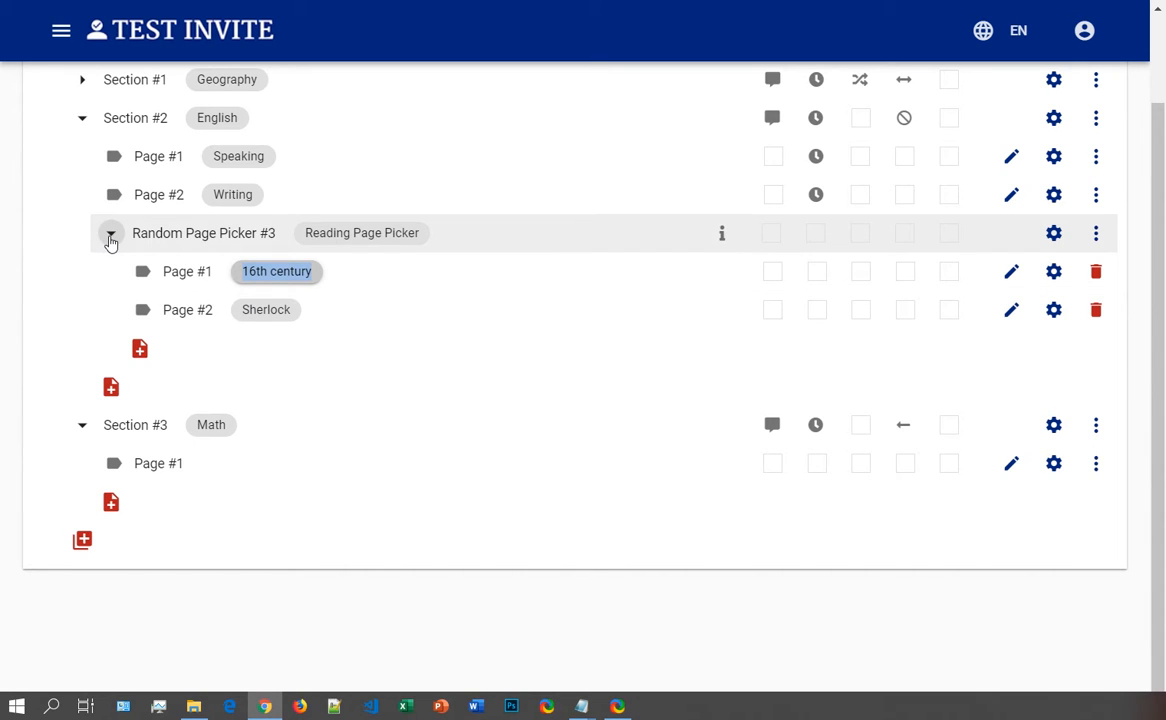
click(110, 236)
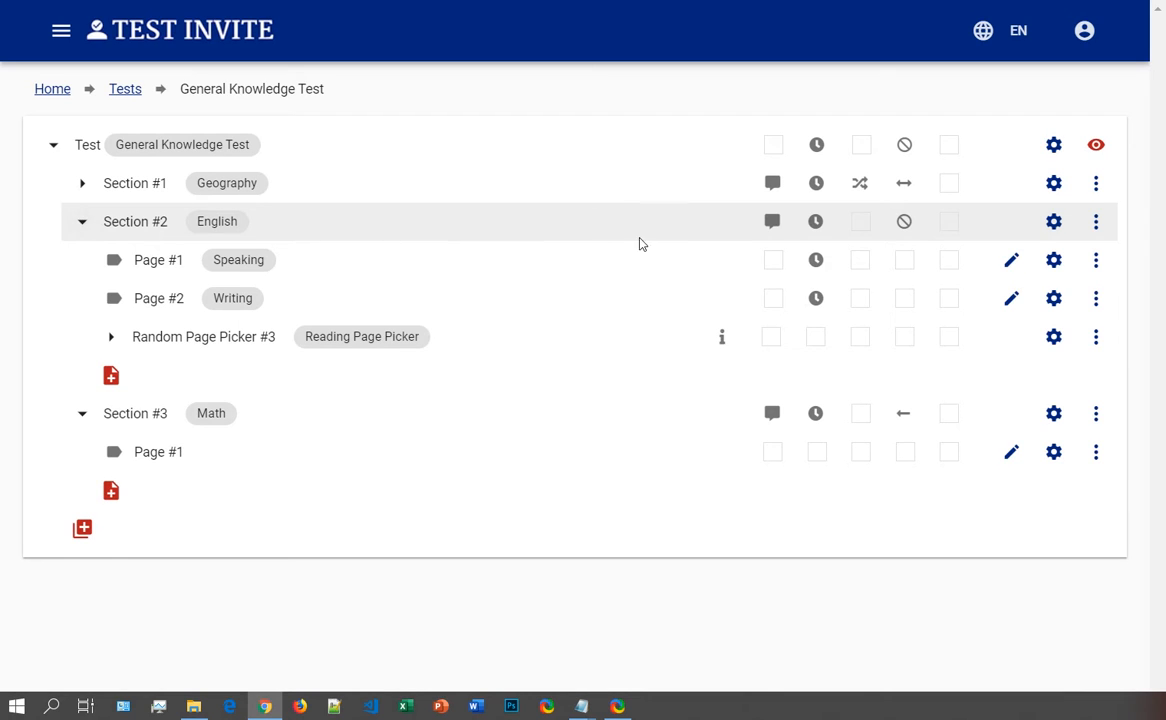
click(1056, 338)
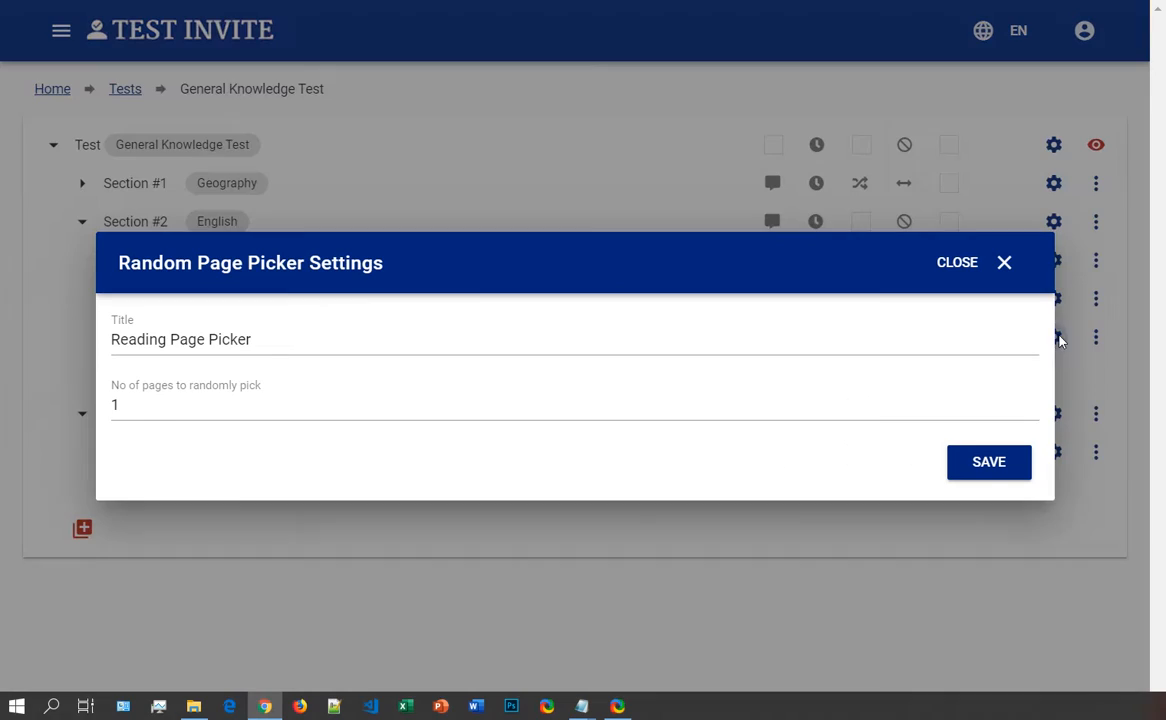
click(1008, 272)
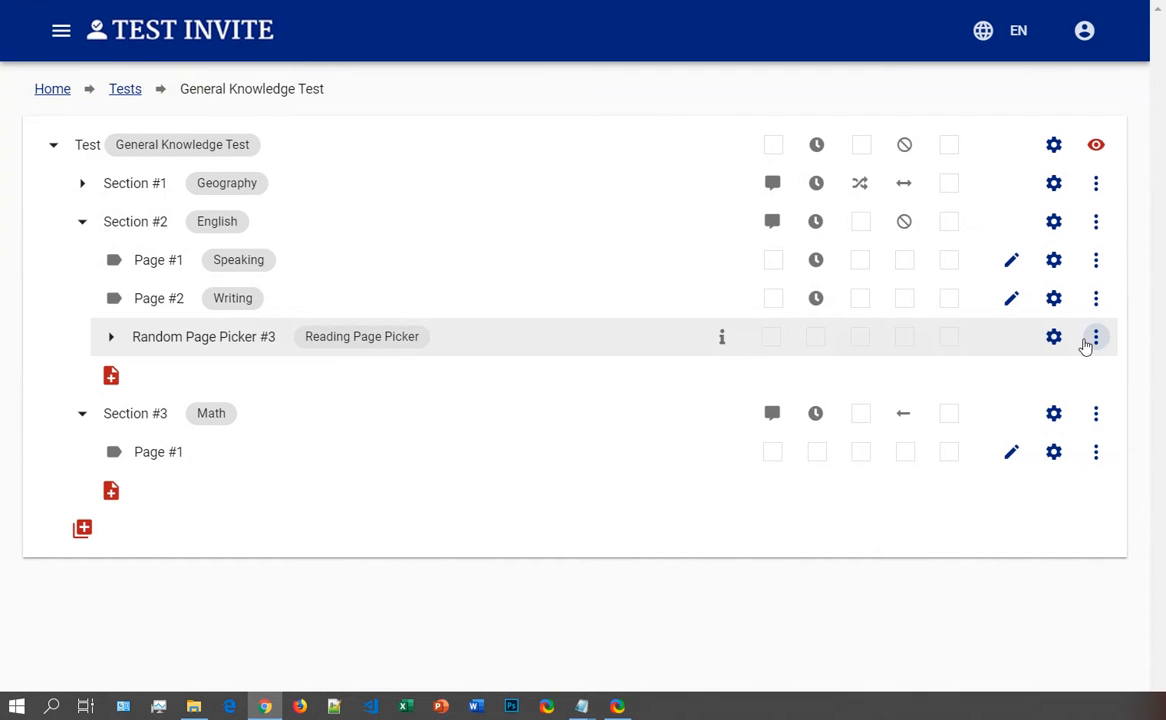
Step: Enable a time limit of 600 seconds for the 16th century page in the Reading Page Picker
click(111, 337)
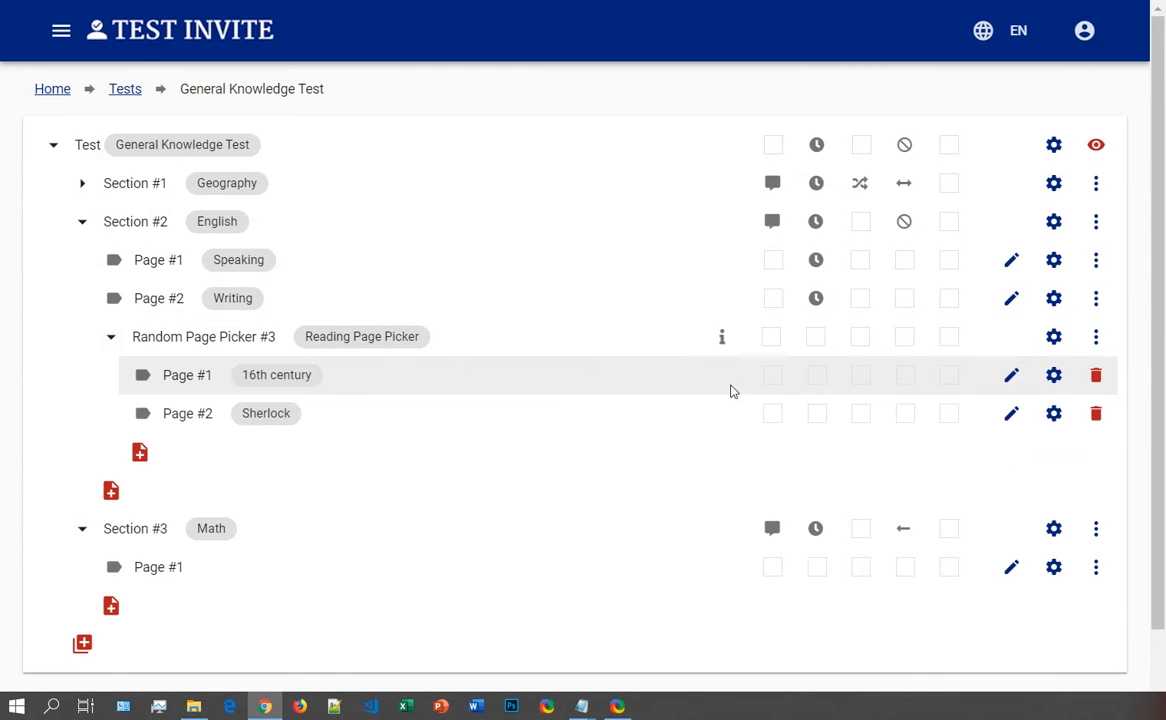
click(1056, 377)
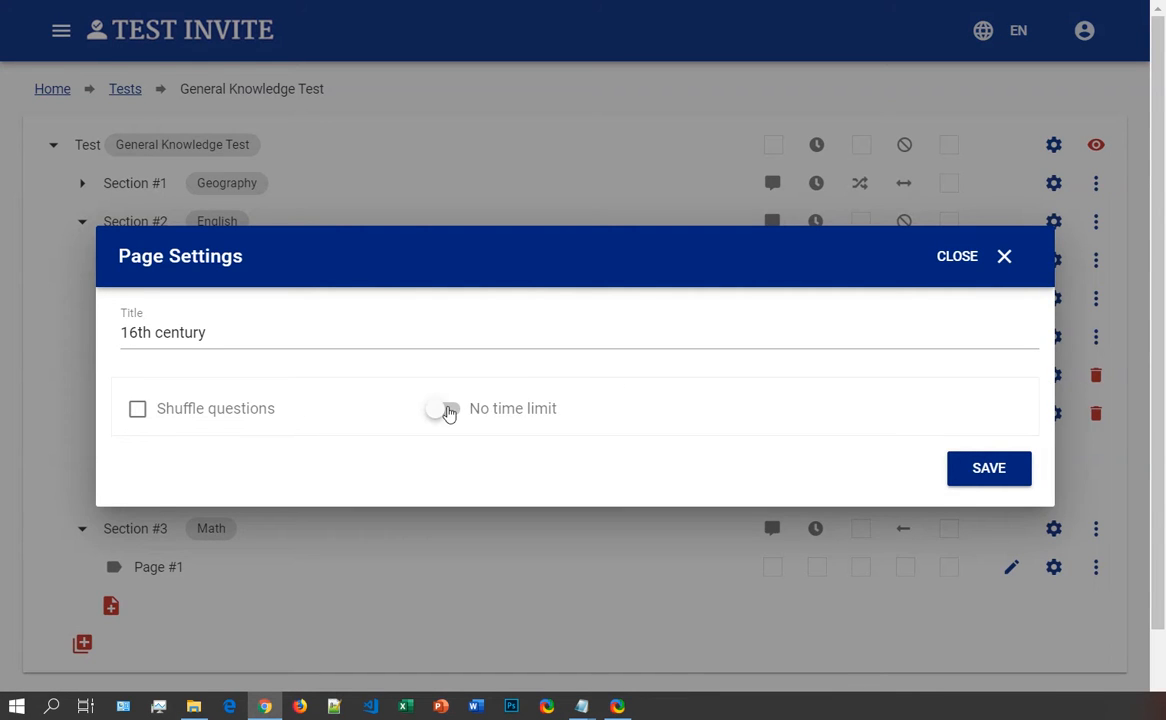
click(447, 410)
drag(586, 396, 508, 398)
text(60)
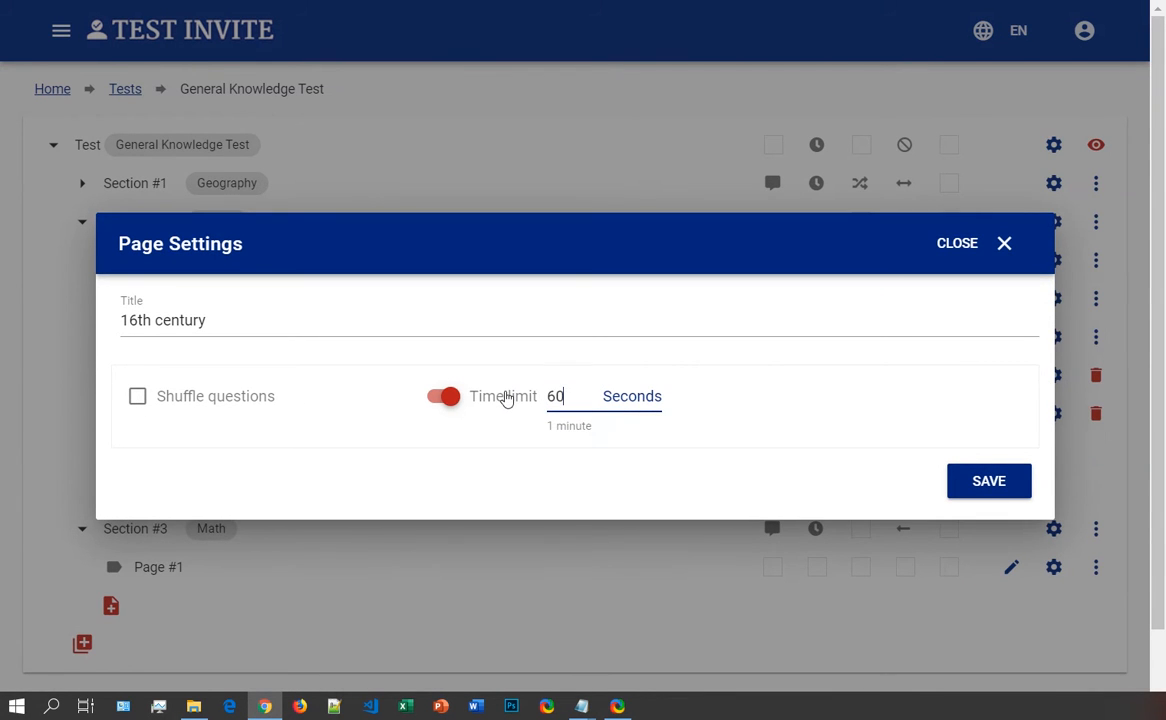
text(0)
click(982, 488)
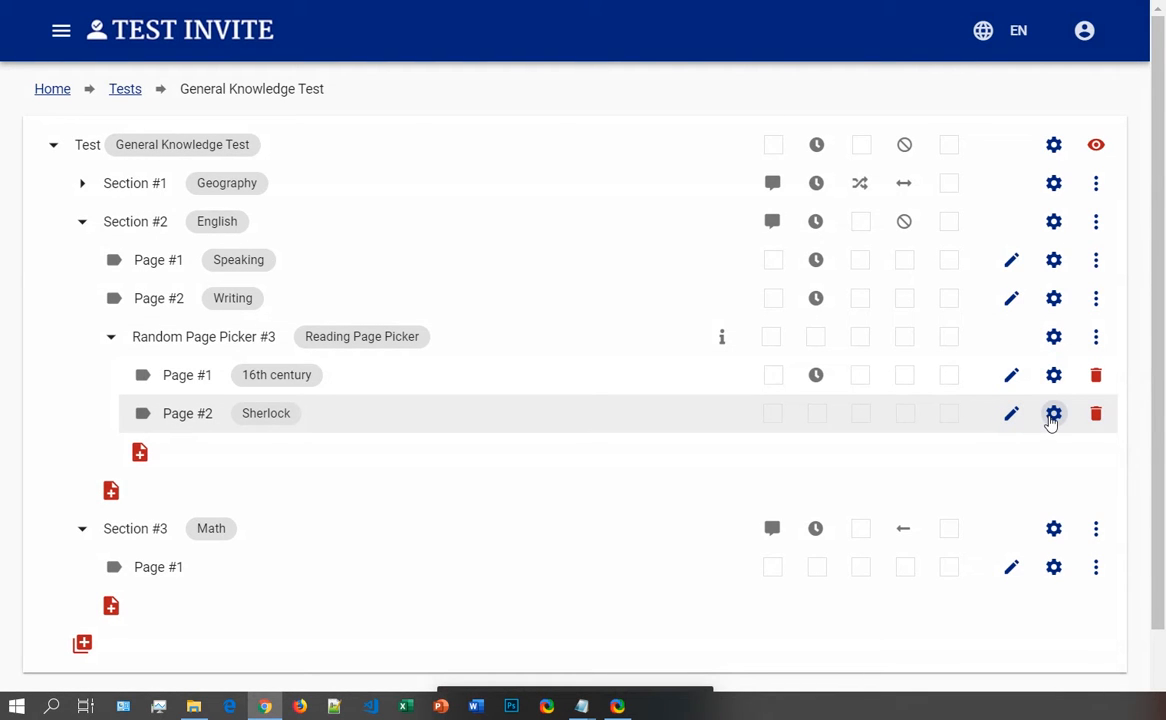
Step: Enable a time limit of 600 seconds for the Sherlock page in the Reading Page Picker
click(1053, 414)
click(444, 410)
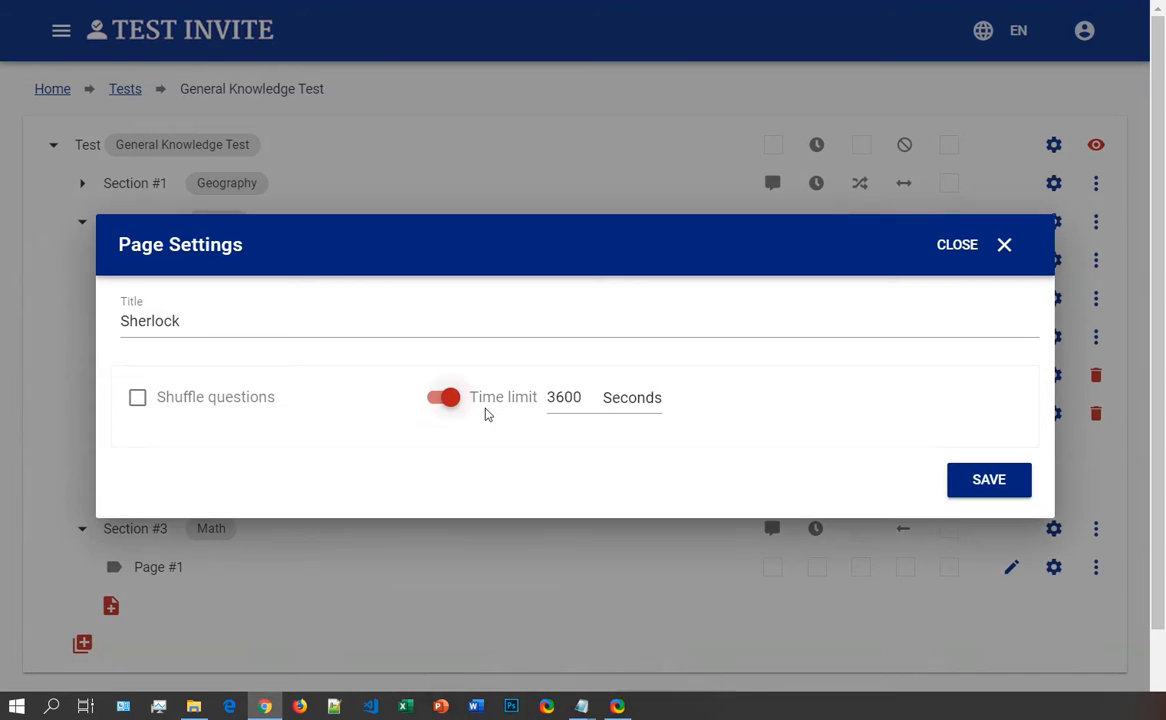
drag(598, 401, 435, 399)
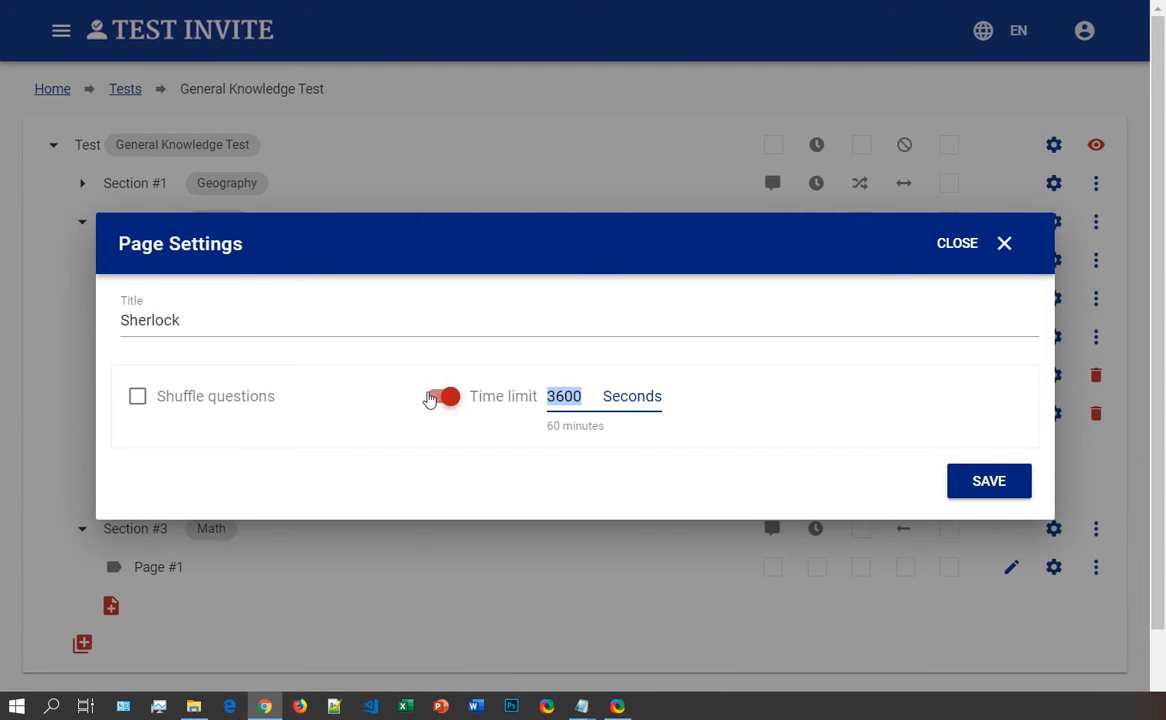
text(600)
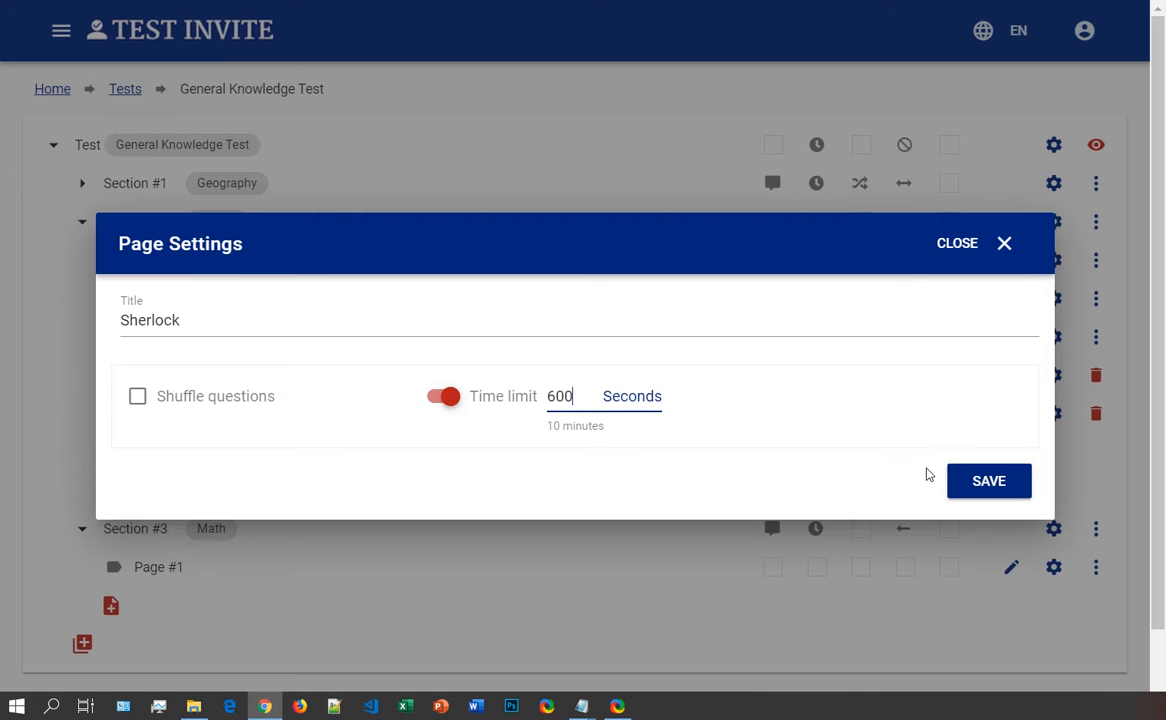
click(971, 484)
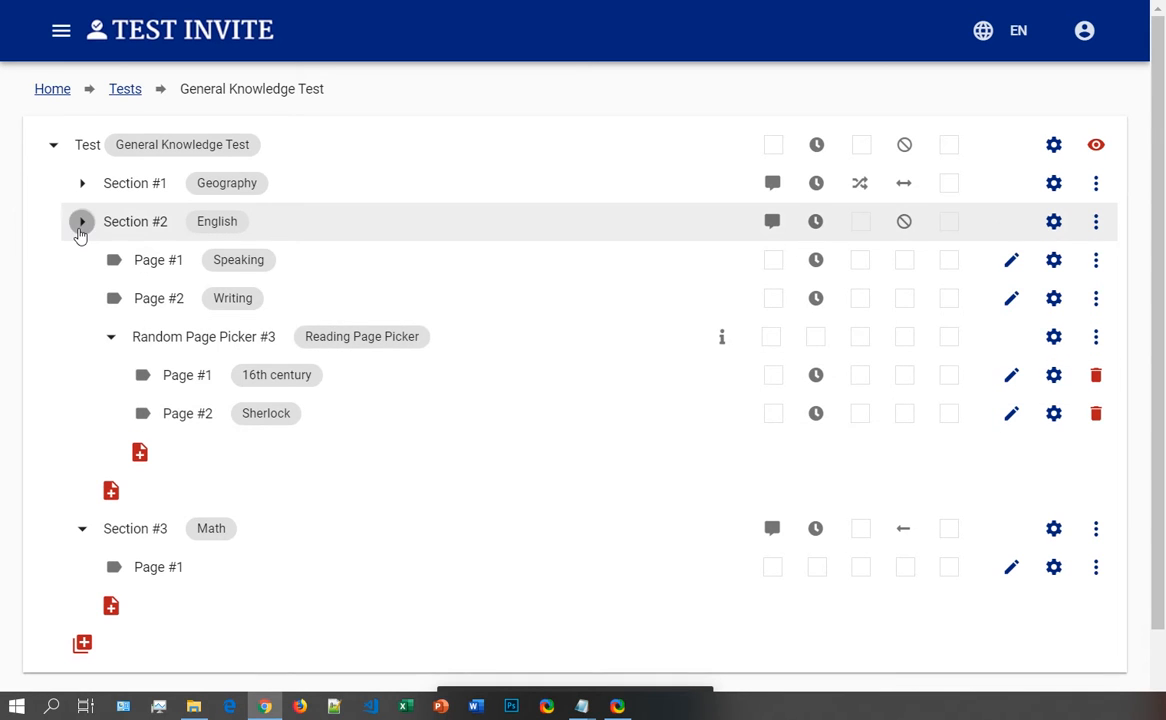
Step: Collapse the English section and title the Math section's Page #1 "Arithmetic"
click(80, 230)
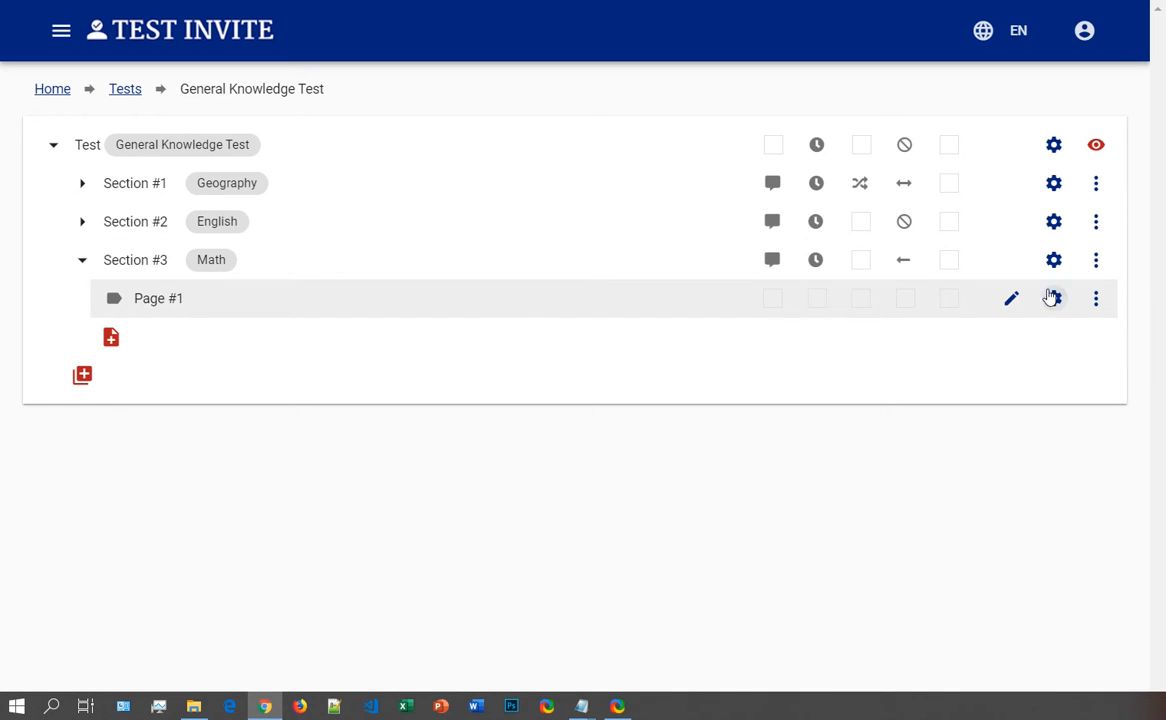
click(1052, 301)
click(240, 331)
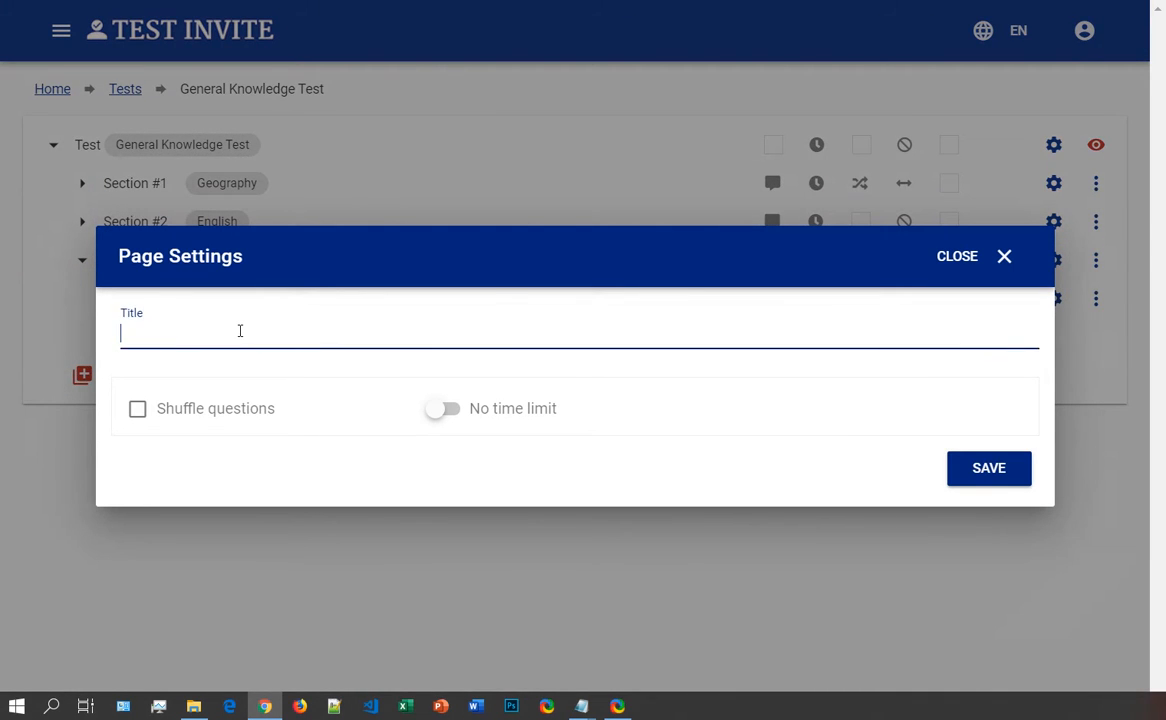
text(Arithmetic)
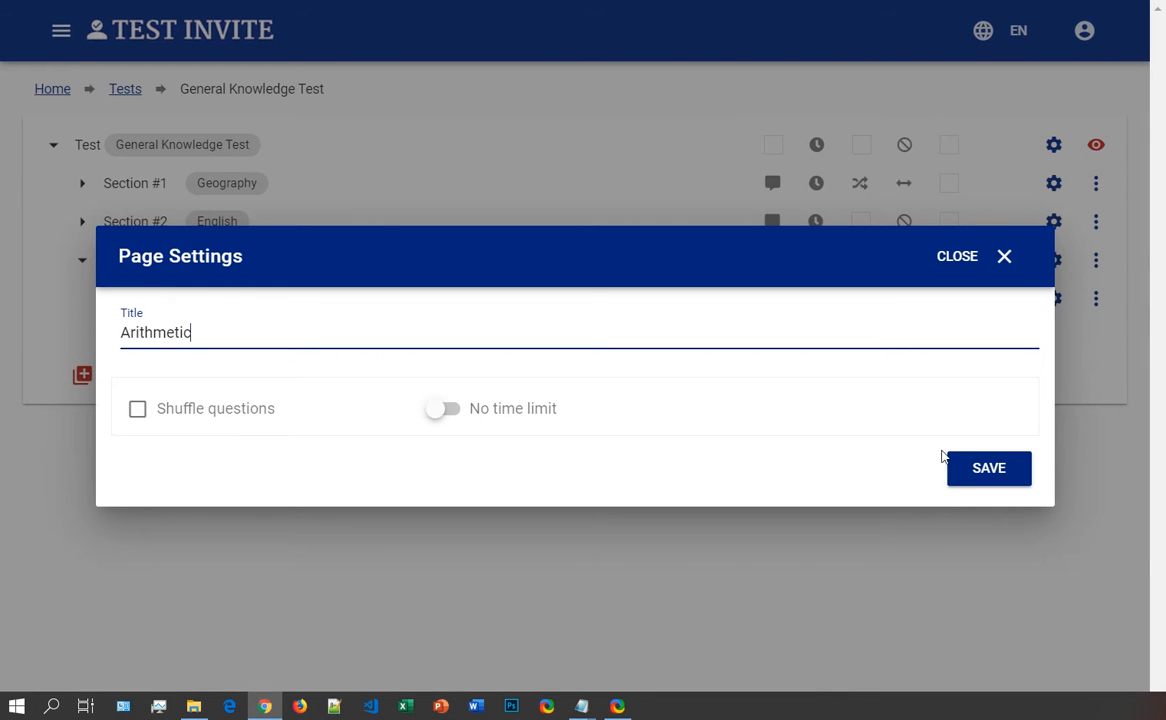
click(968, 470)
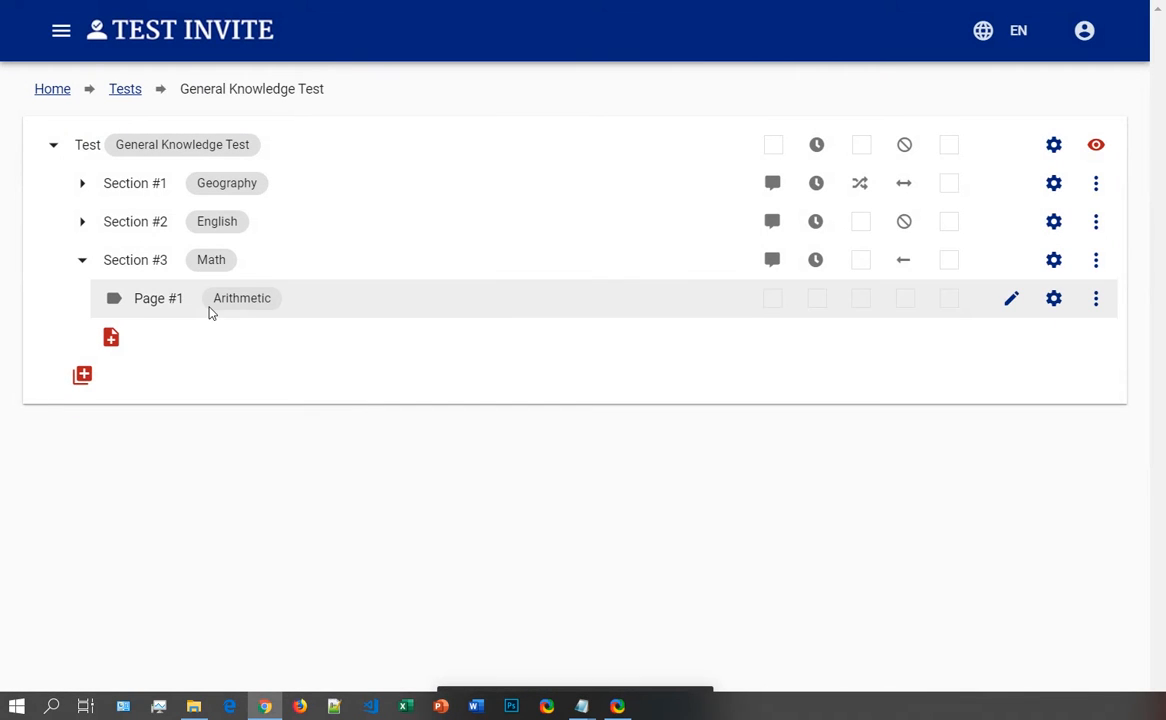
Step: Start a Random Question Selector on the Arithmetic page and add all Math folder questions with beginner level and arithmetic subject
click(1011, 299)
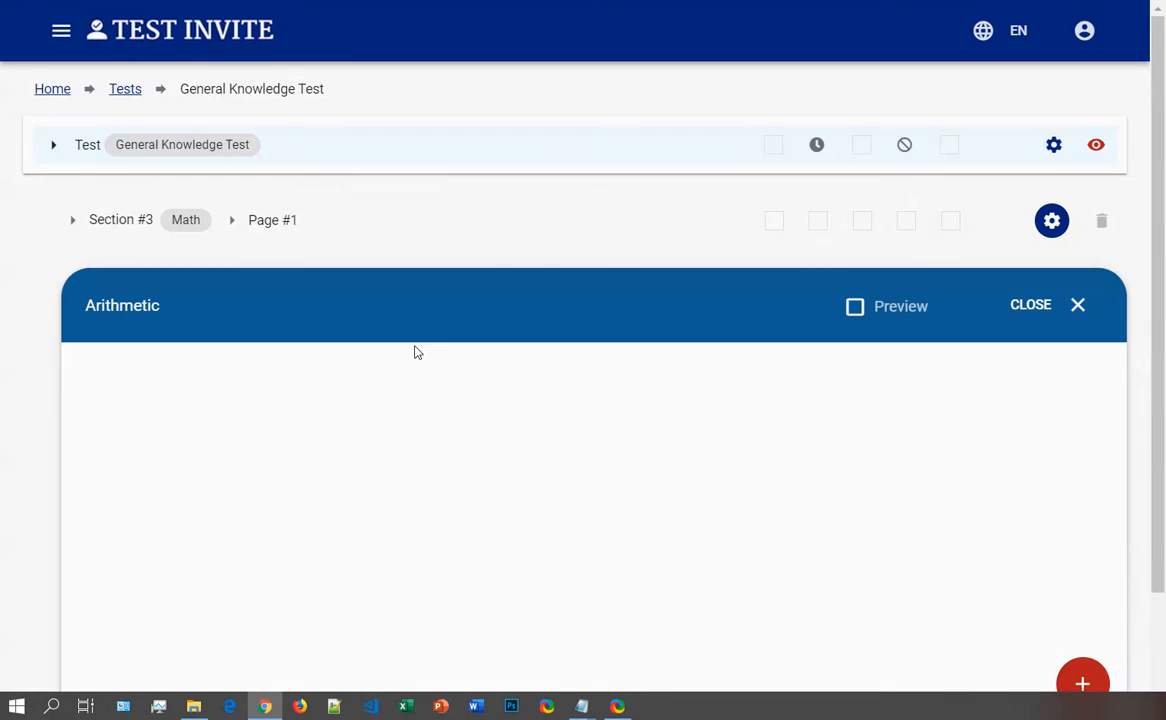
scroll(859, 494, down, 1)
click(1080, 590)
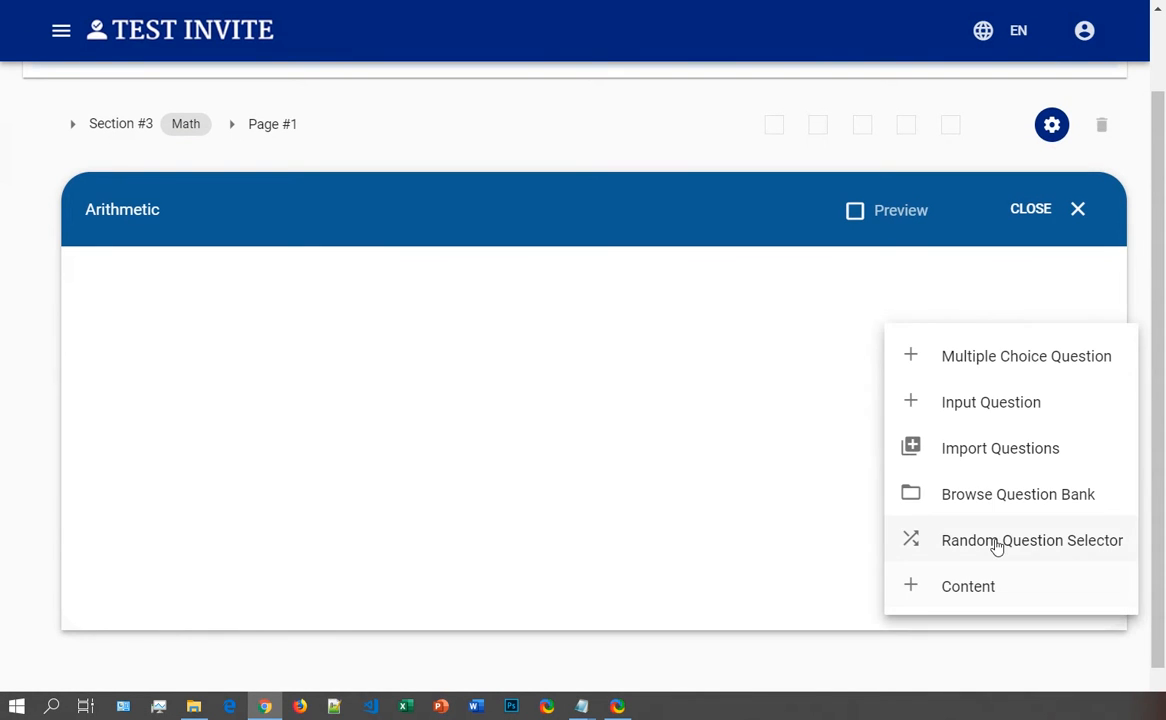
click(997, 543)
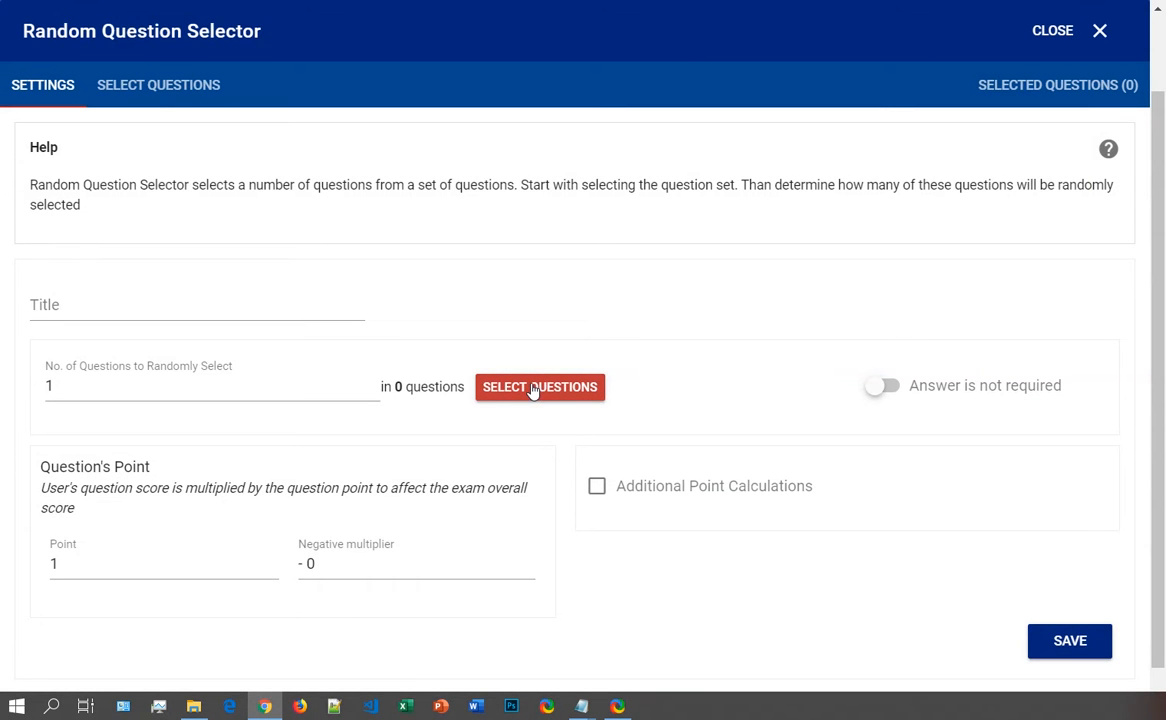
click(533, 388)
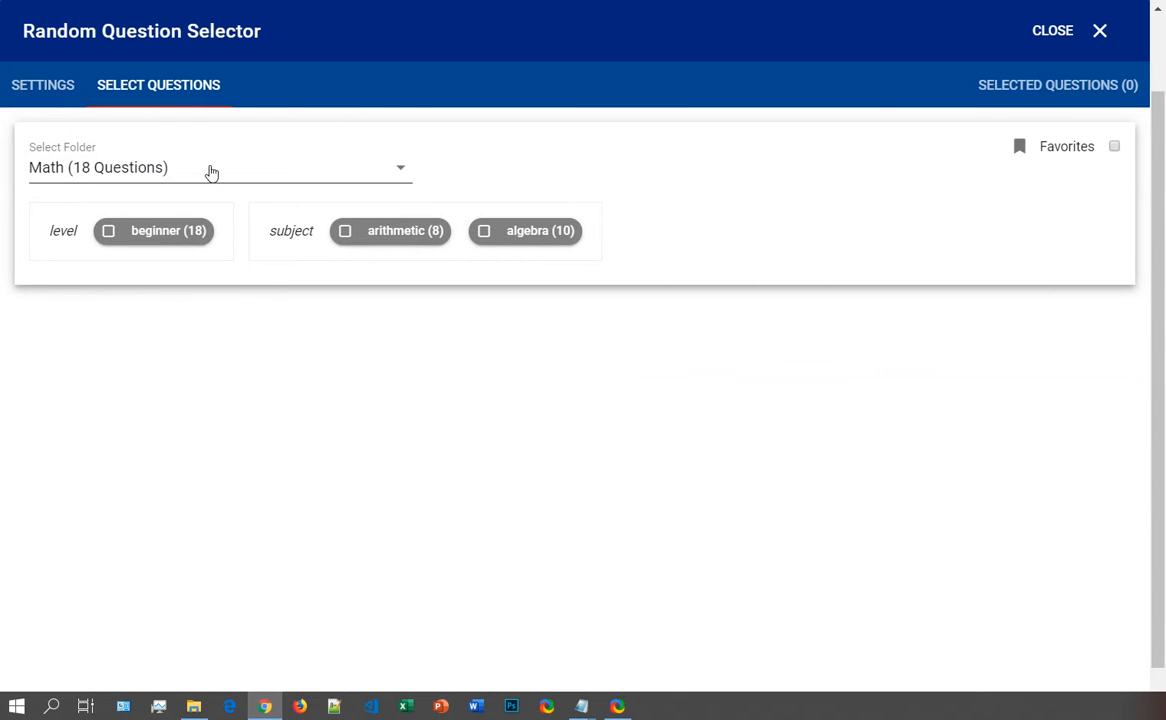
click(397, 233)
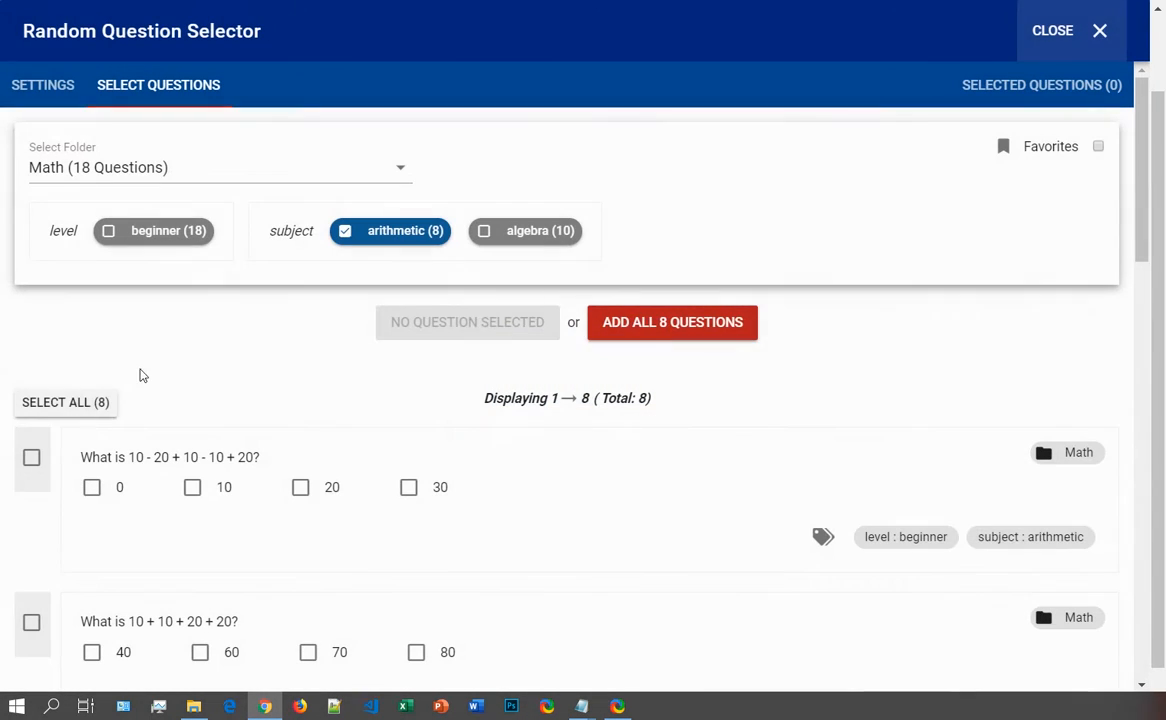
click(105, 402)
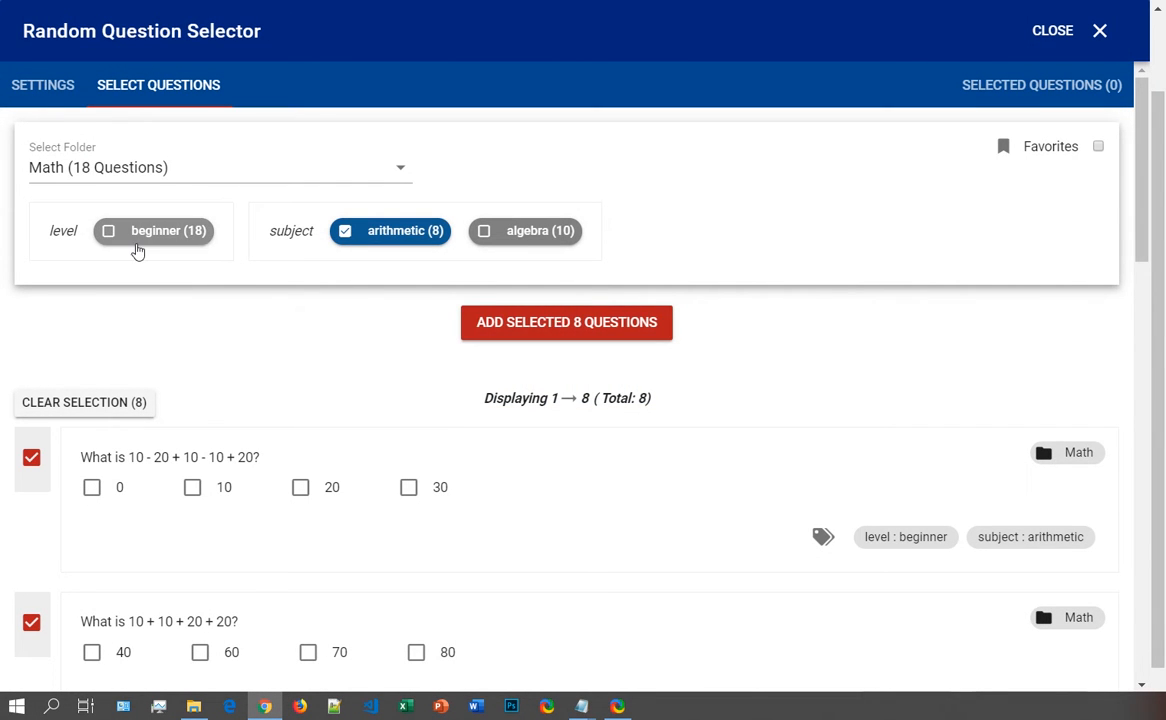
click(136, 240)
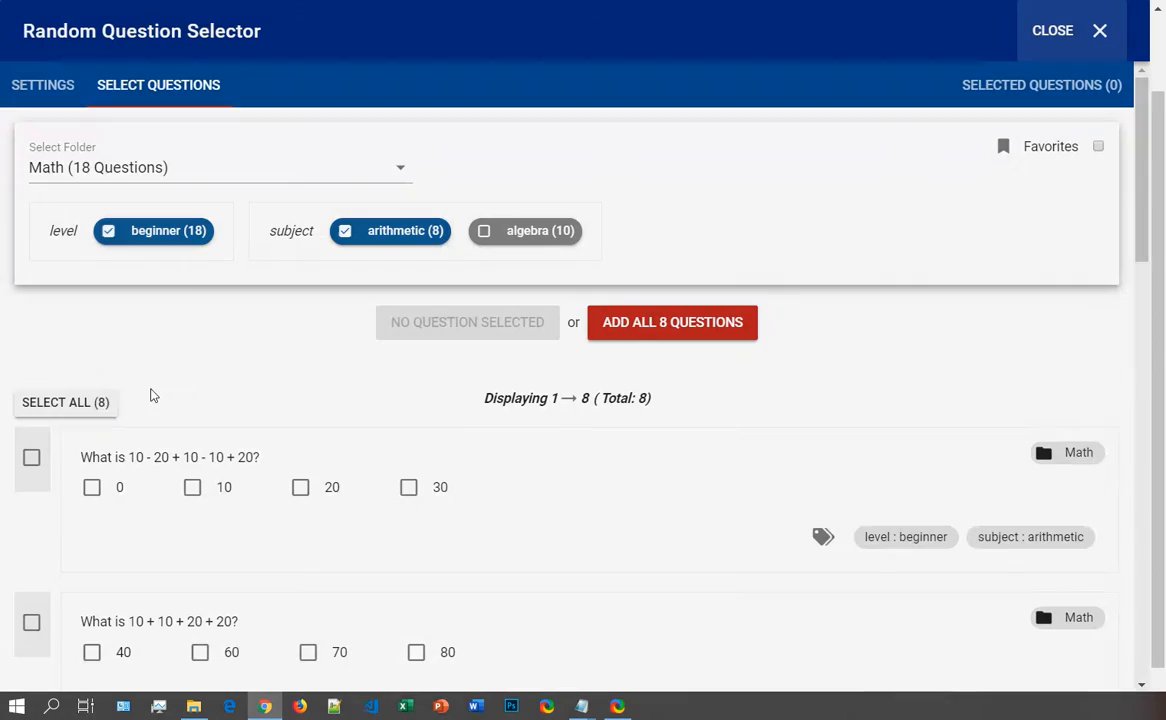
click(94, 404)
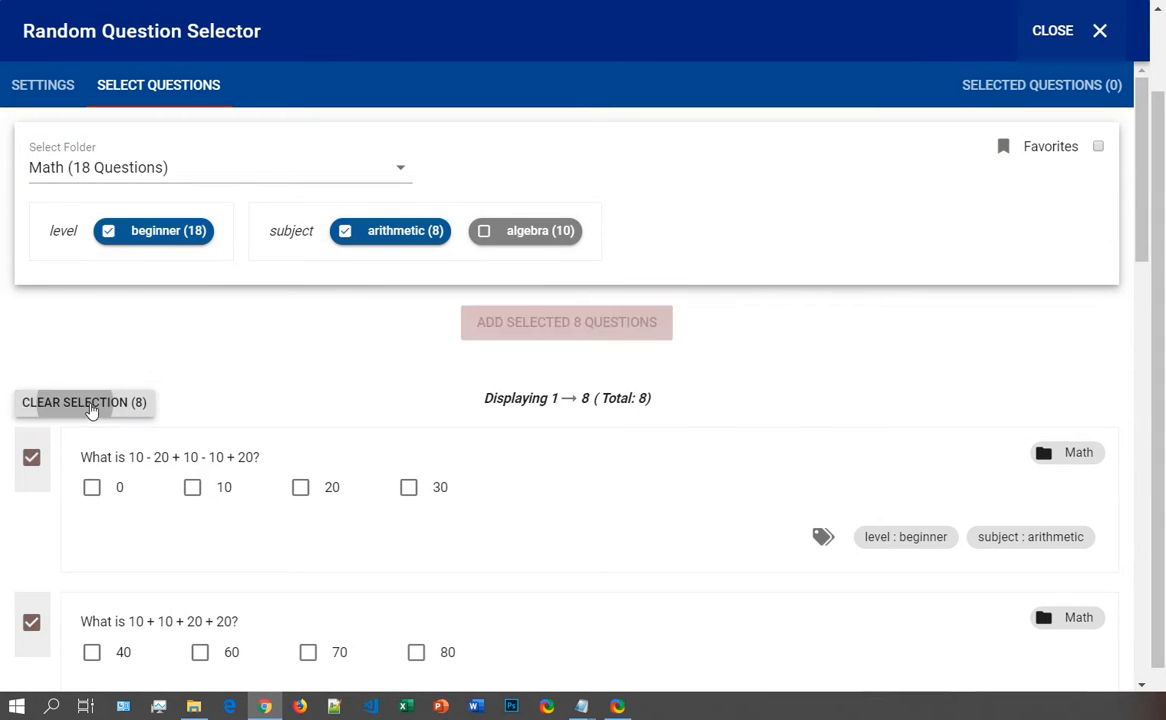
click(593, 322)
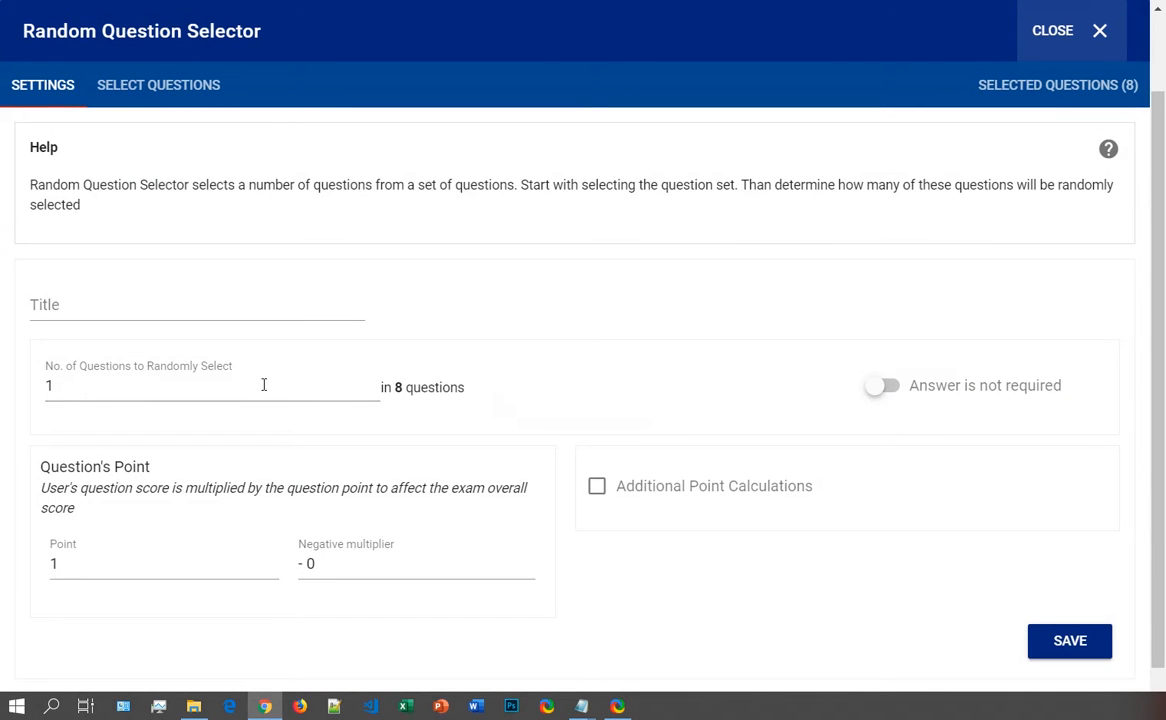
Step: Set the selector to 3 randomly selected questions, title it "Random 3 Arithmetic questions" and save it
drag(264, 385, 2, 383)
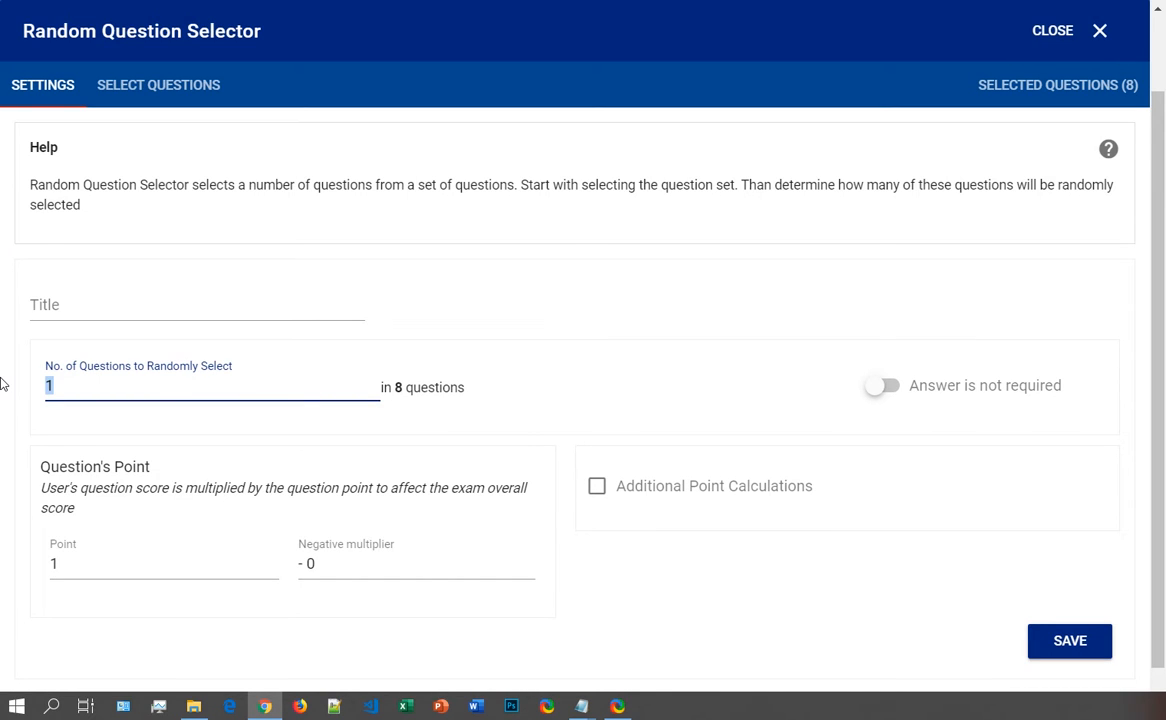
text(3)
click(114, 307)
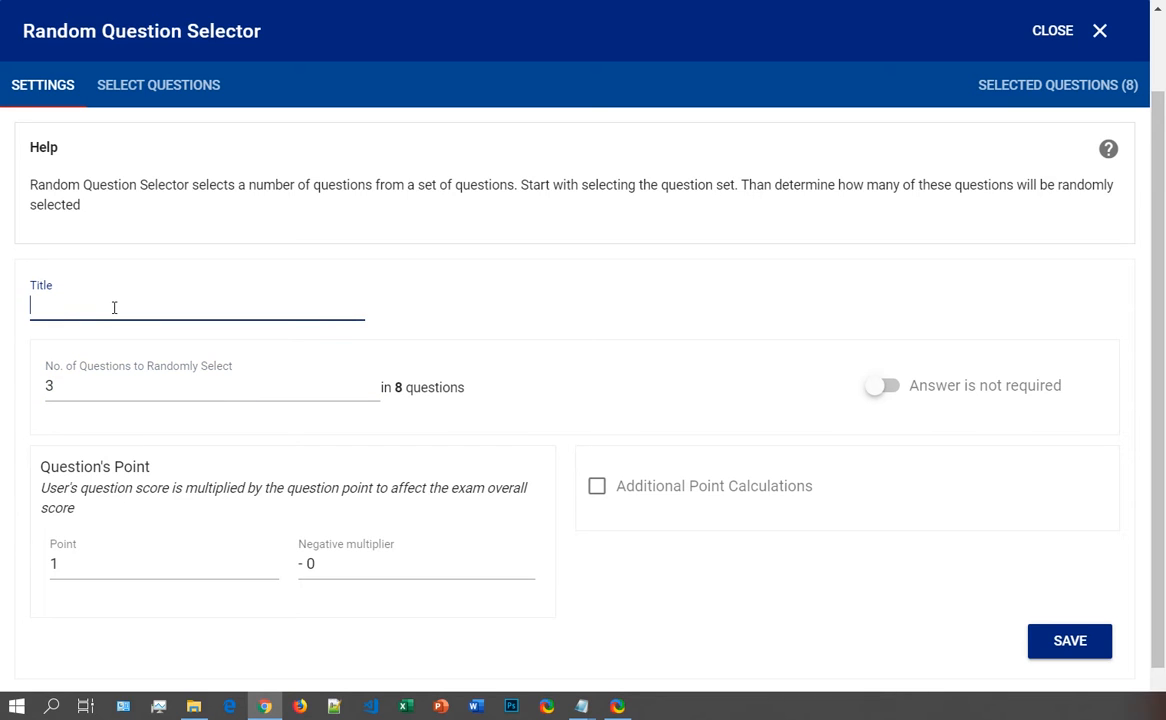
text(Arithmetic questions)
key(Left)
key(Left)
key(Left)
key(Left)
key(Left)
key(Left)
key(Left)
key(Left)
key(Left)
key(Left)
key(Left)
key(Left)
key(Left)
key(Left)
key(Left)
key(Left)
key(Left)
key(Left)
key(Left)
text(Random 3)
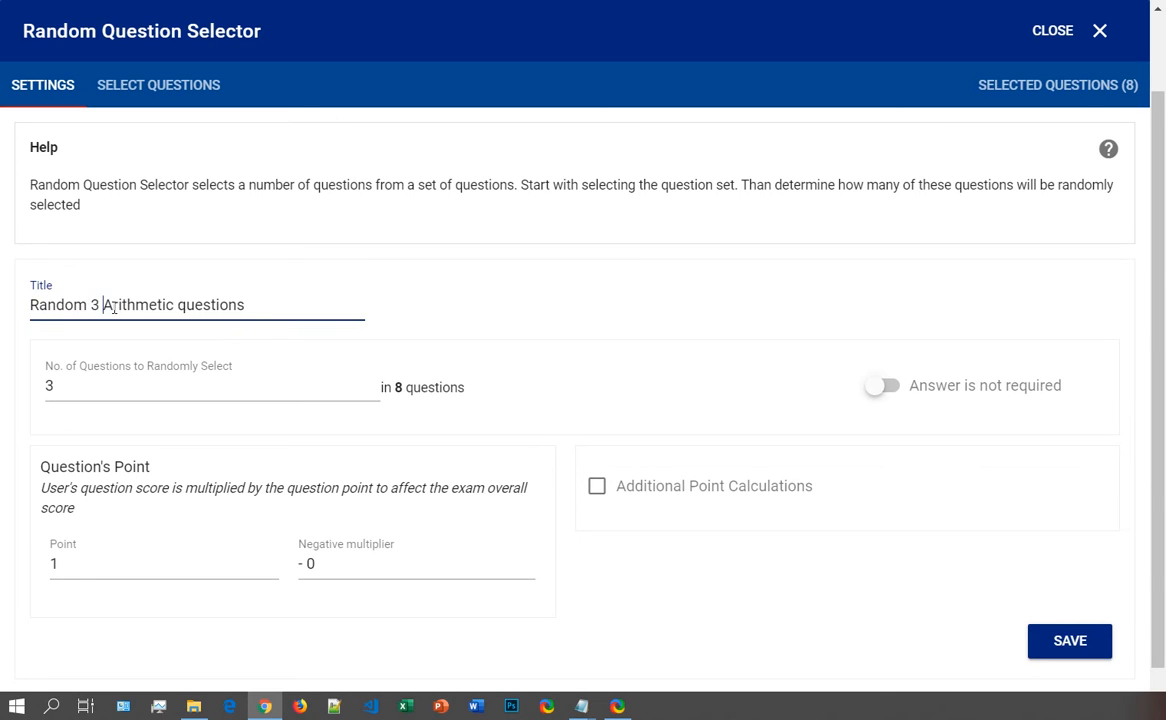
click(1066, 643)
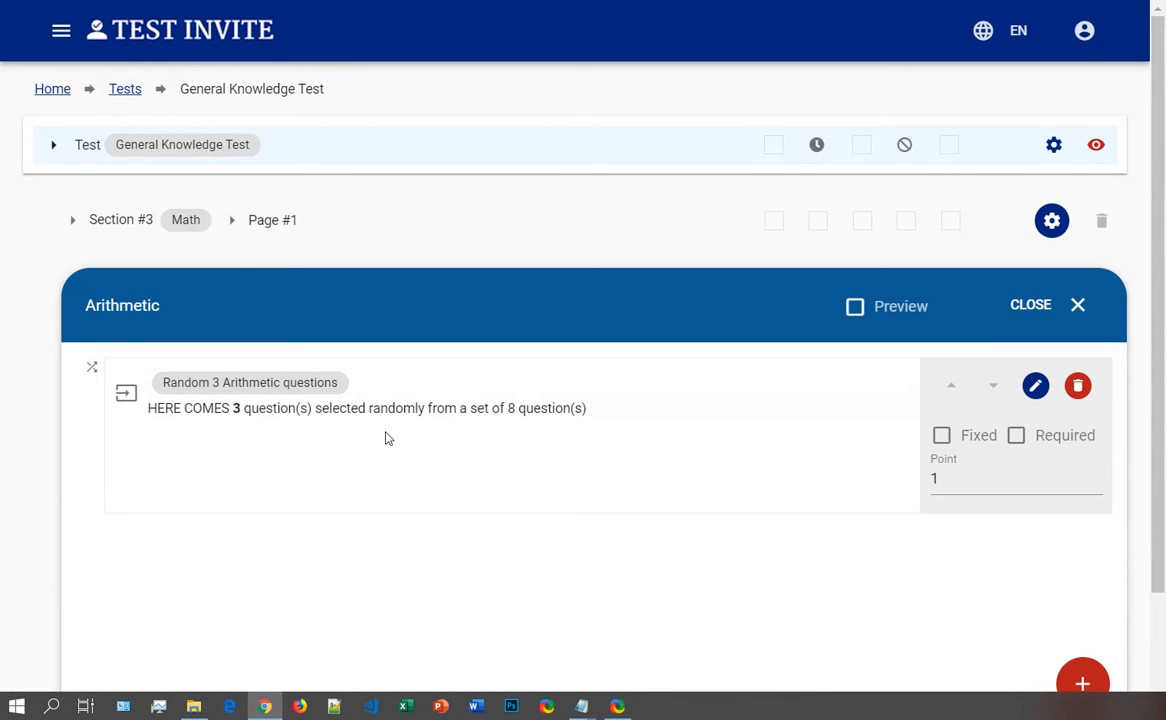
Step: Close the Arithmetic page content and start a new Page Builder in the Math section
scroll(392, 437, down, 2)
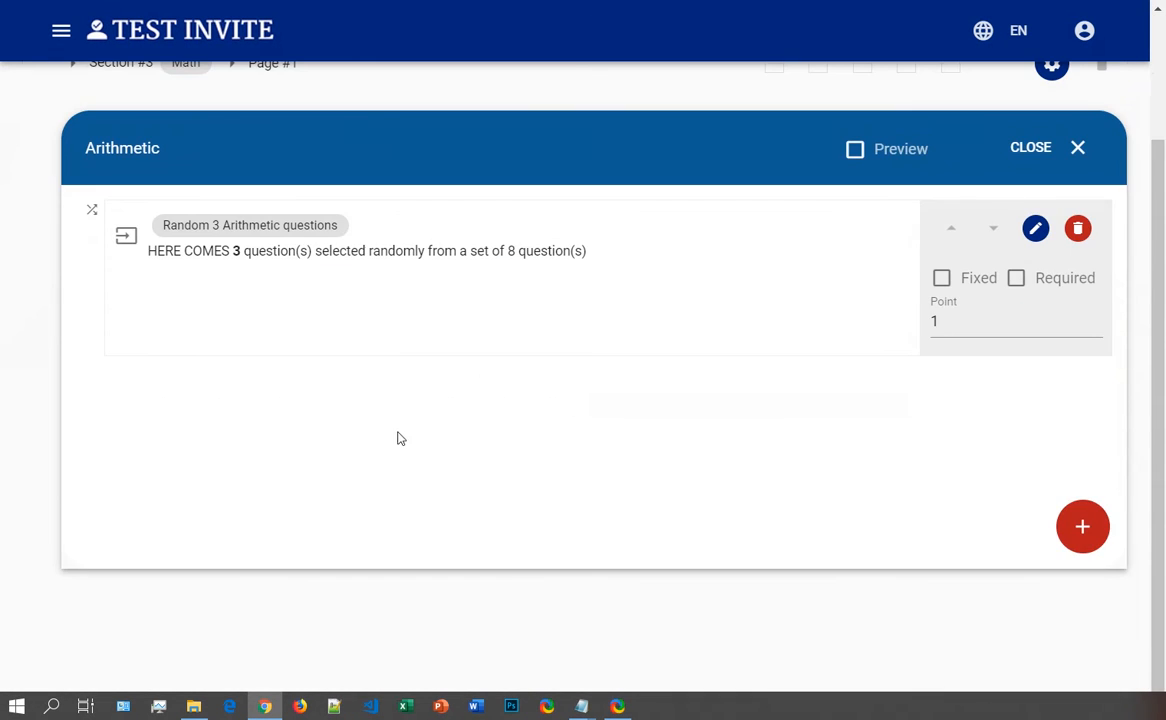
click(1070, 532)
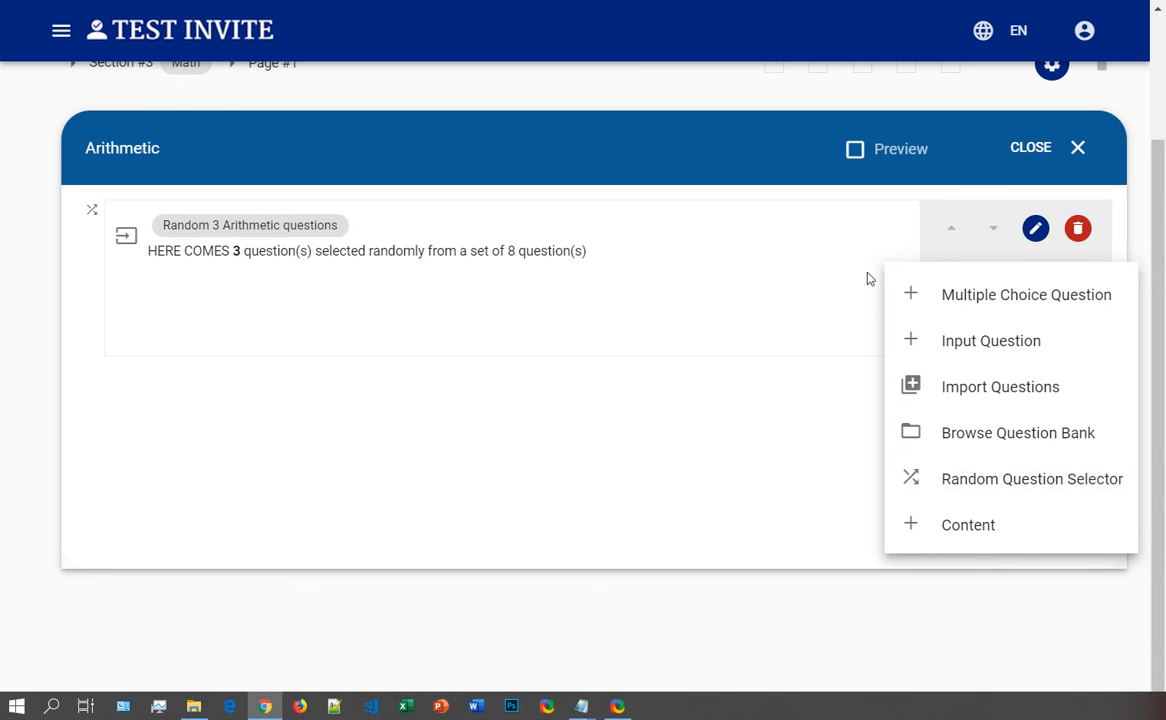
click(1018, 156)
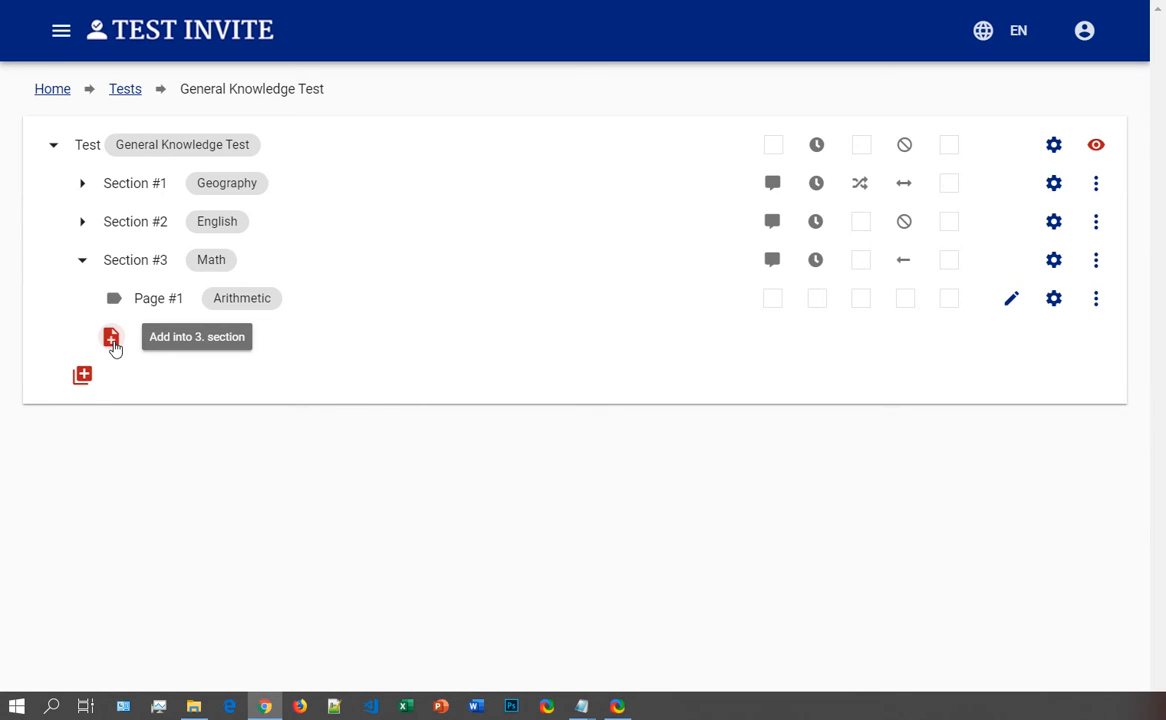
click(112, 340)
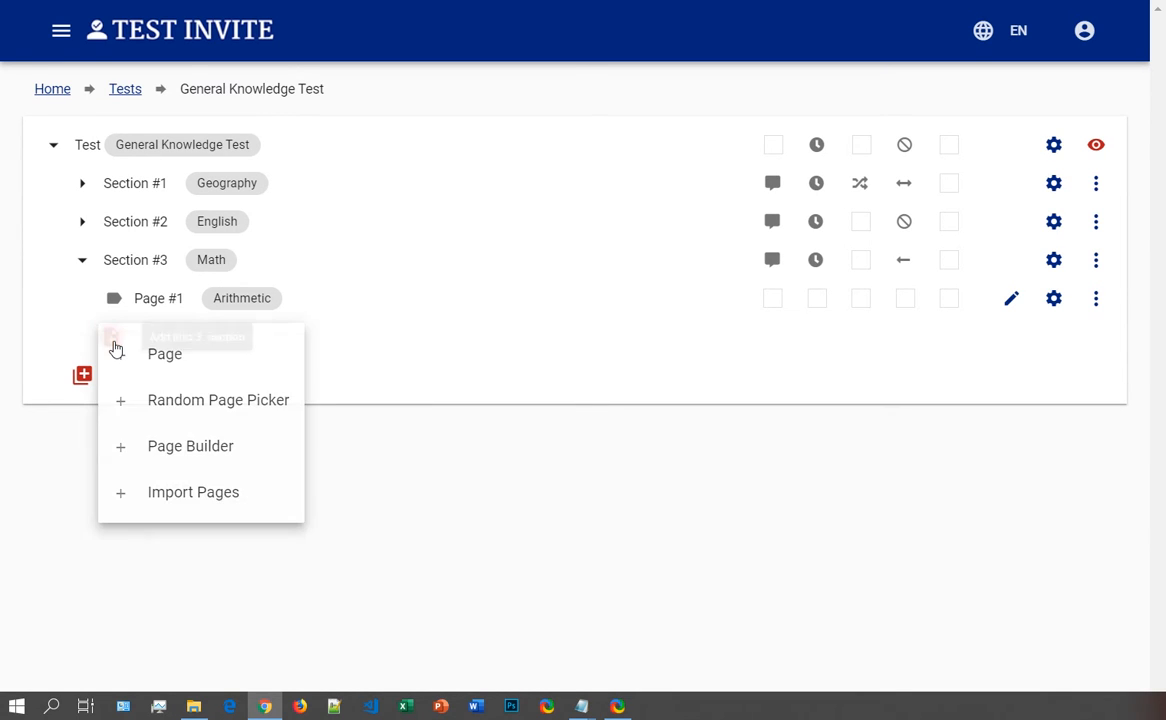
click(205, 455)
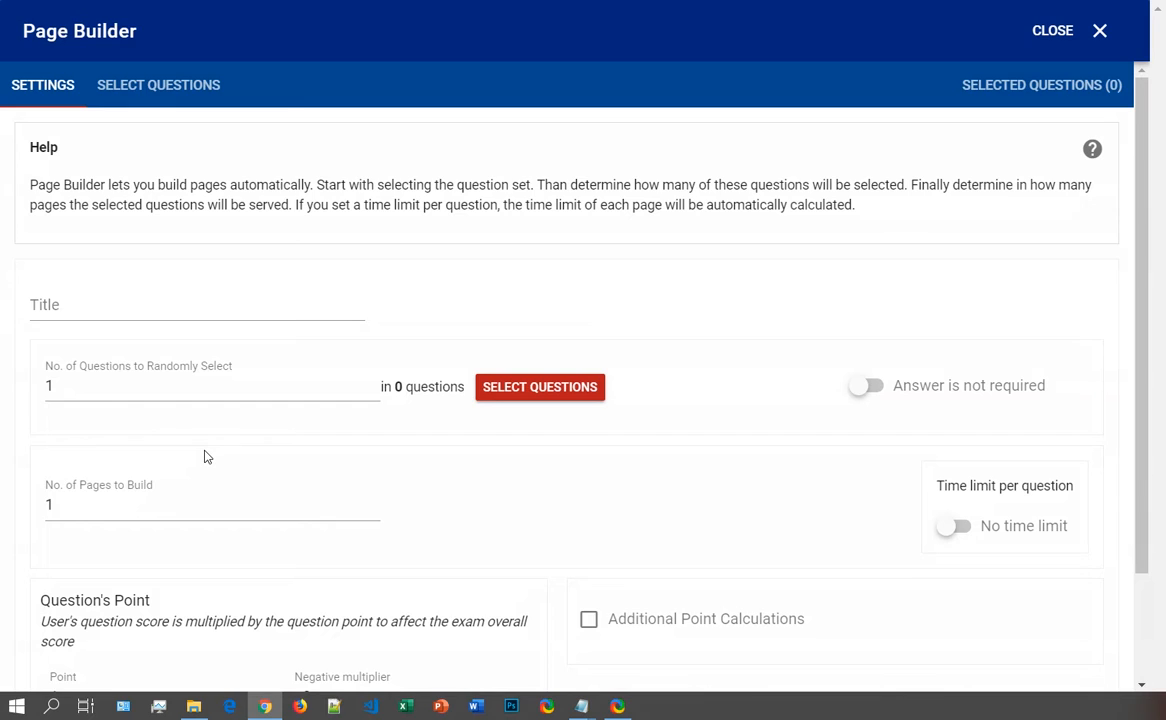
Step: Add all Math folder questions with the algebra subject to the Page Builder's question set
click(557, 389)
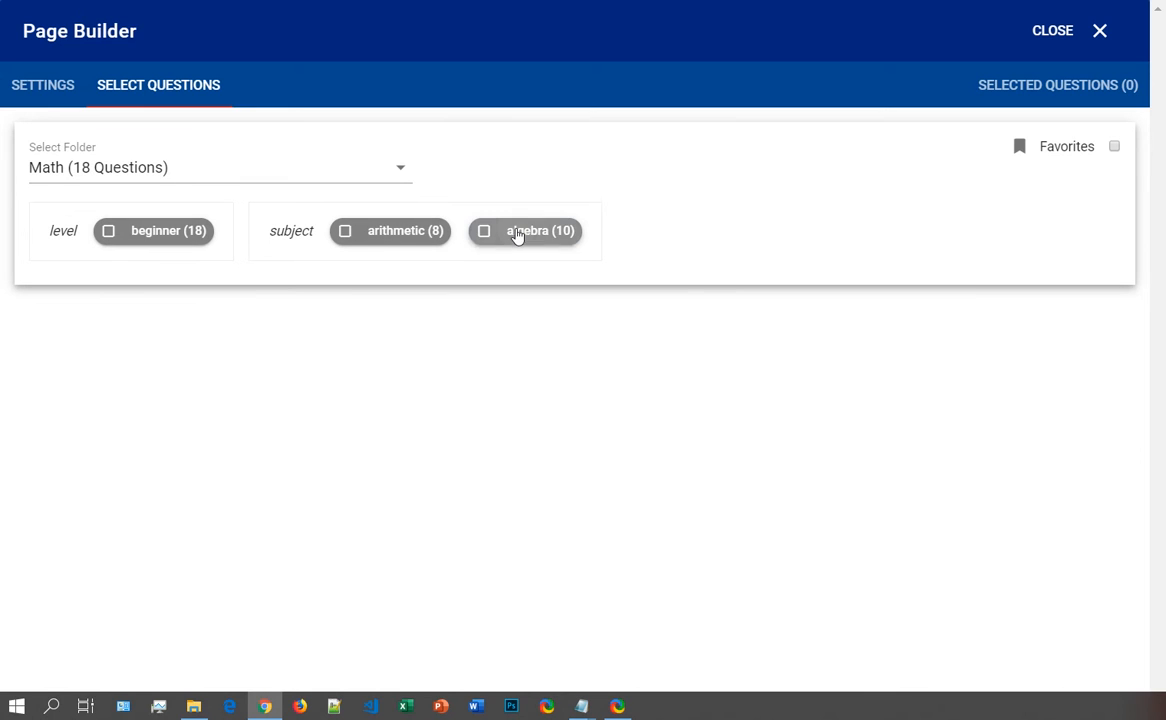
click(516, 233)
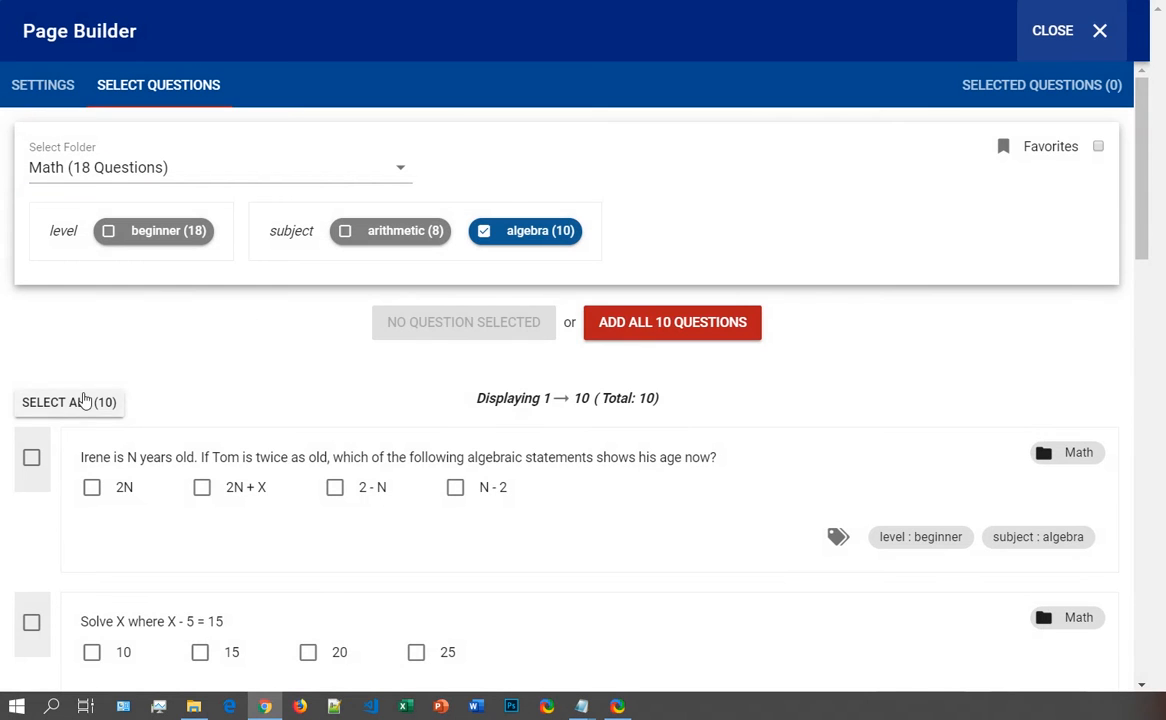
click(86, 402)
click(557, 323)
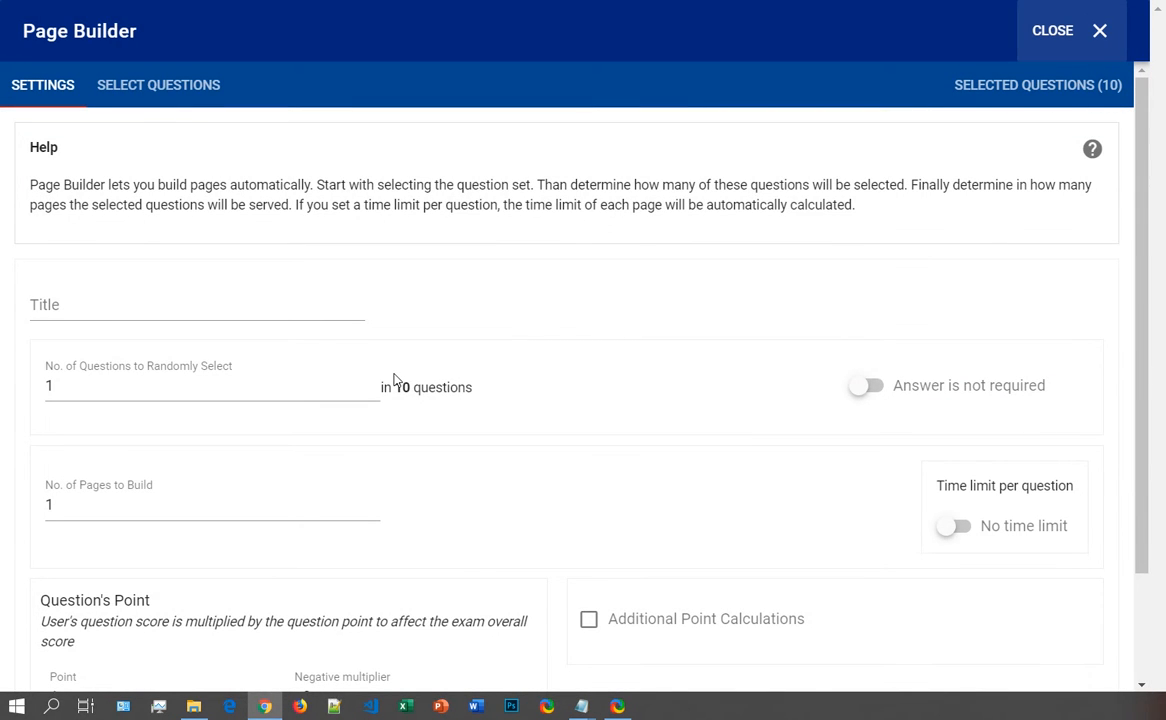
Step: Set the Page Builder to randomly select 10 questions and build 5 pages, and save it
scroll(395, 381, down, 1)
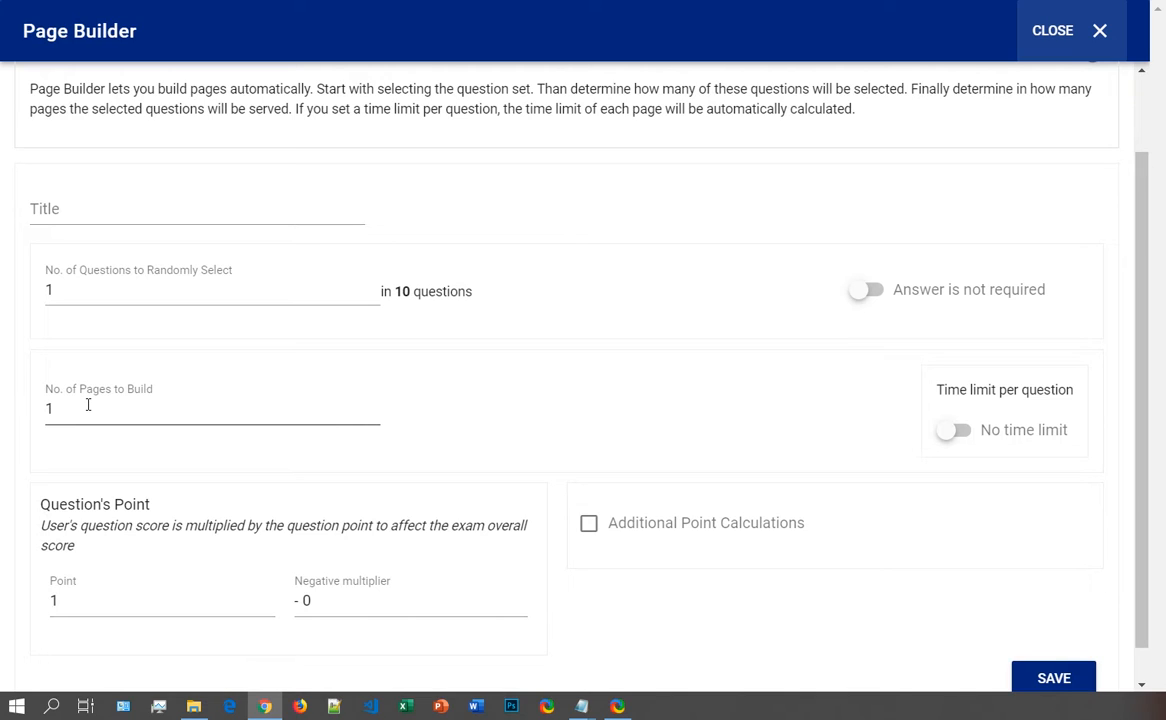
drag(103, 289, 2, 291)
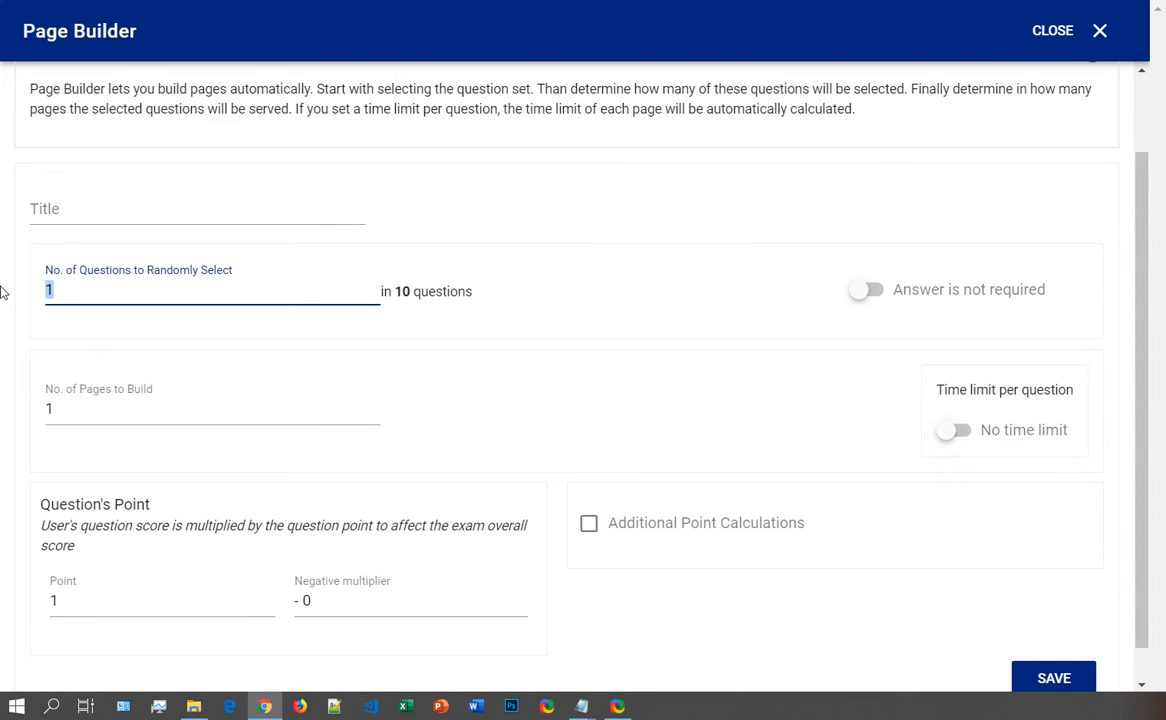
text(10)
click(77, 410)
drag(79, 410, 27, 417)
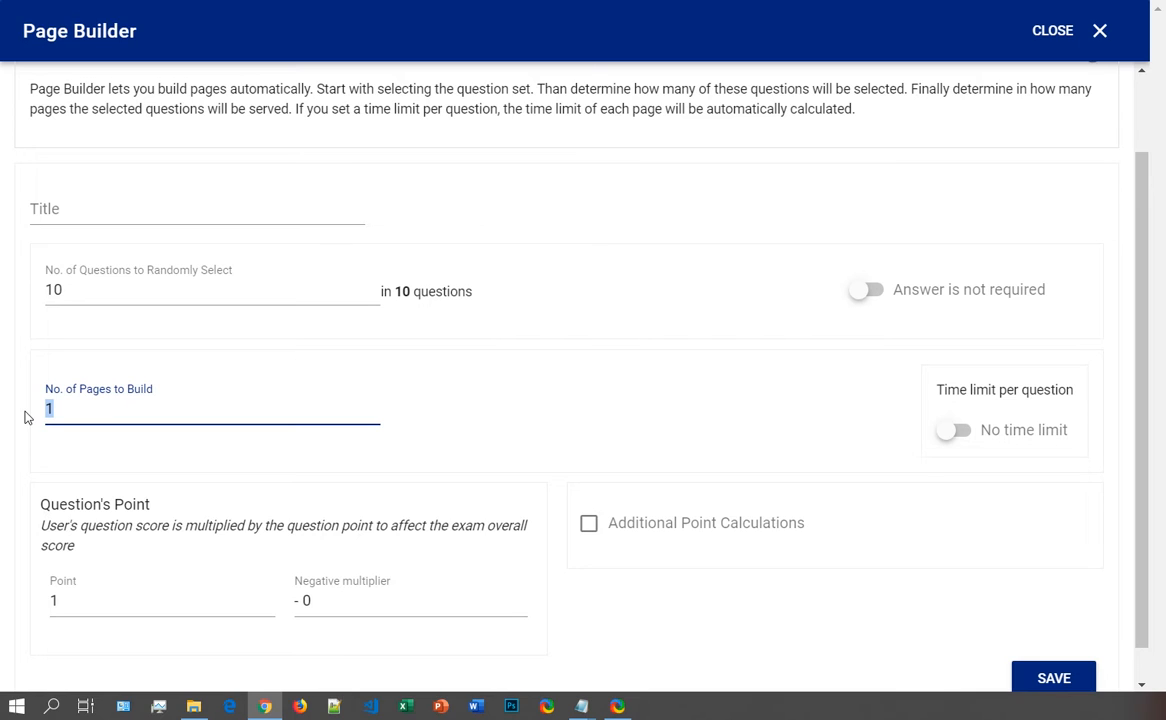
text(5)
click(24, 347)
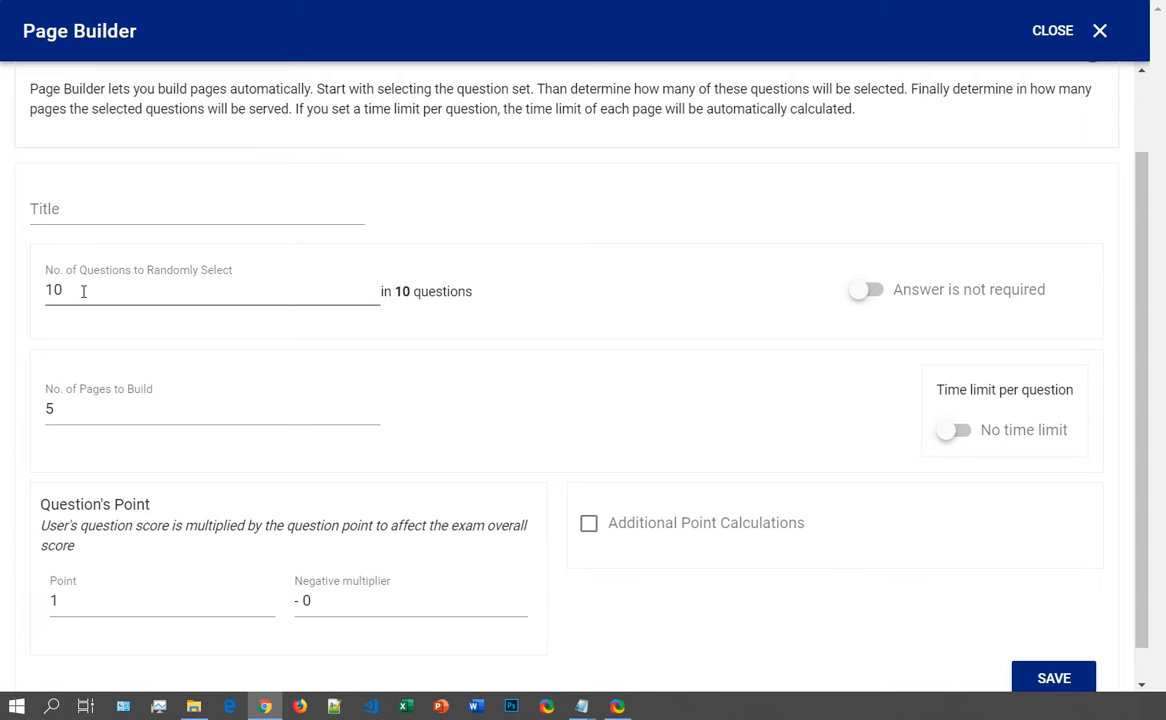
scroll(869, 518, down, 1)
click(1026, 640)
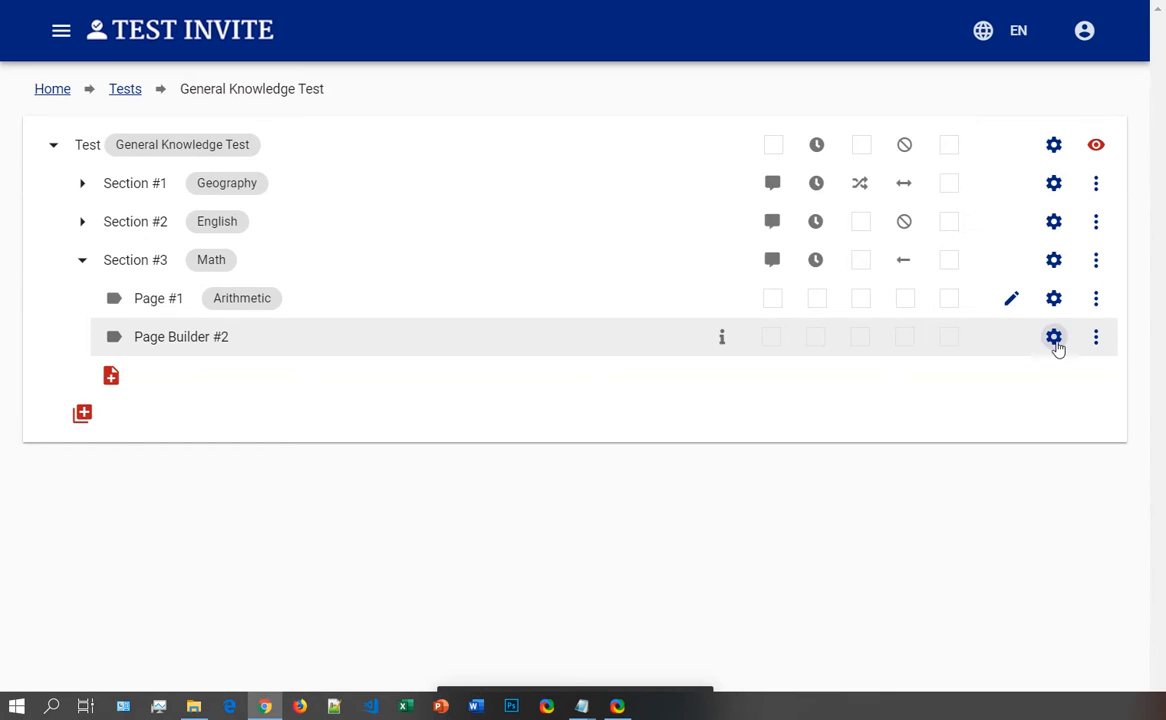
Step: Title the Math section's Page Builder "Algebra" and save its settings
click(1055, 338)
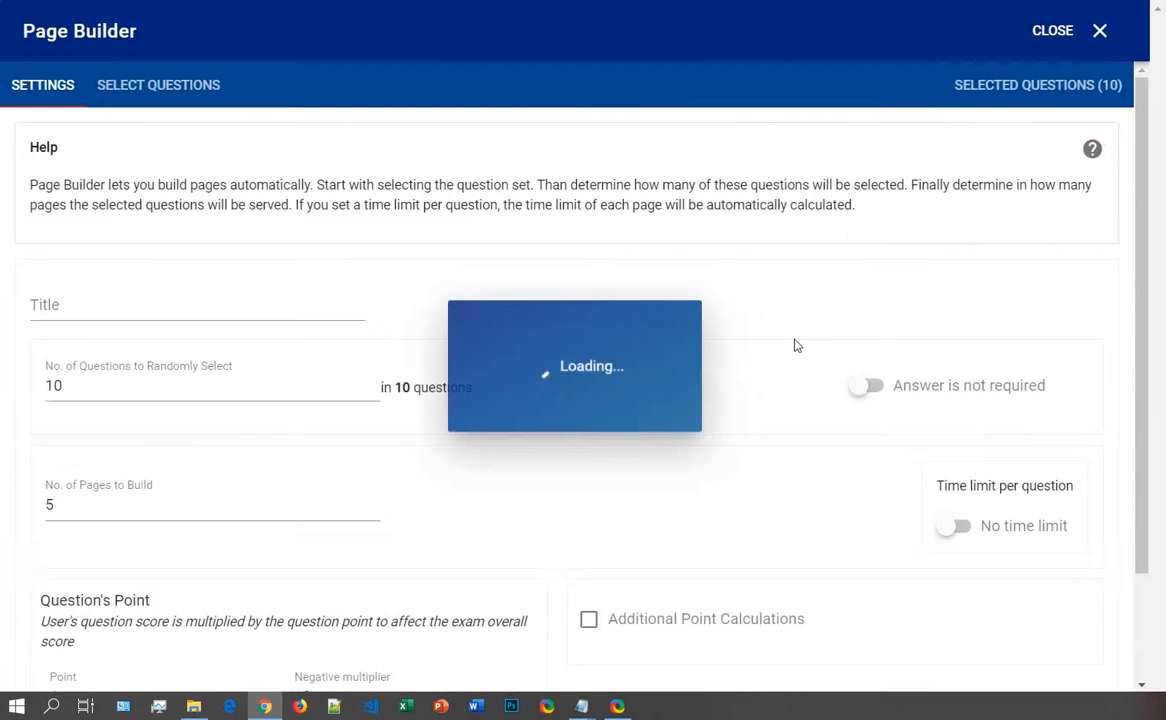
click(250, 307)
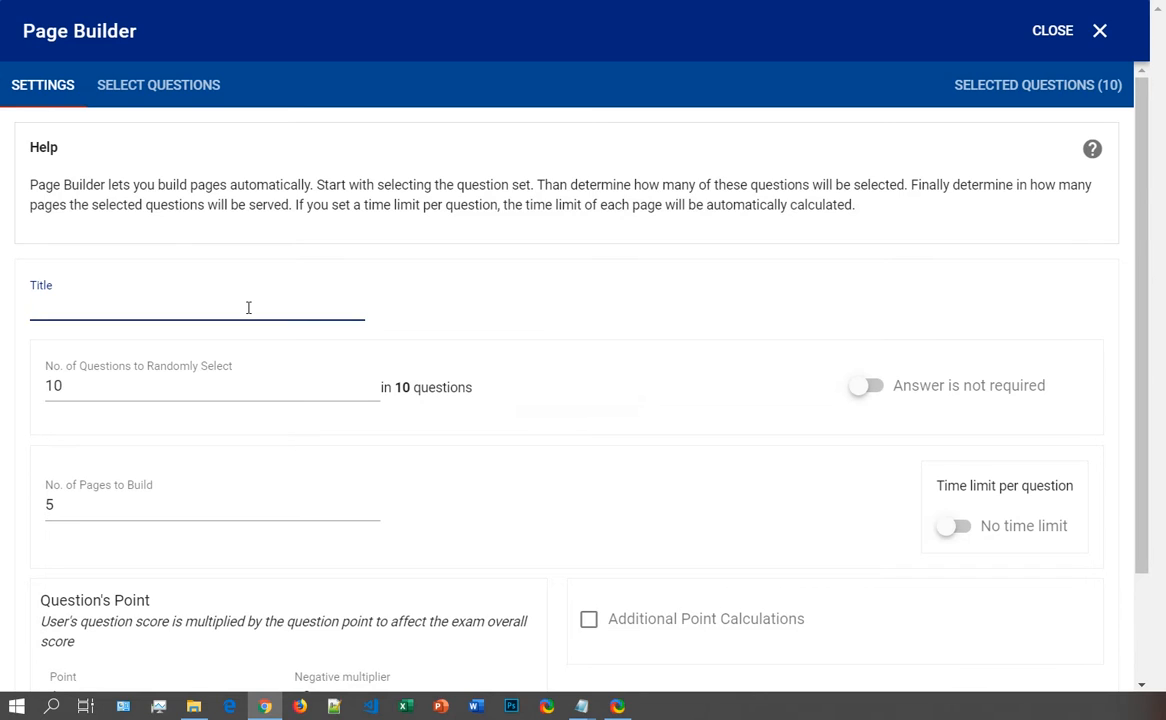
text(Algebra)
scroll(1005, 429, down, 2)
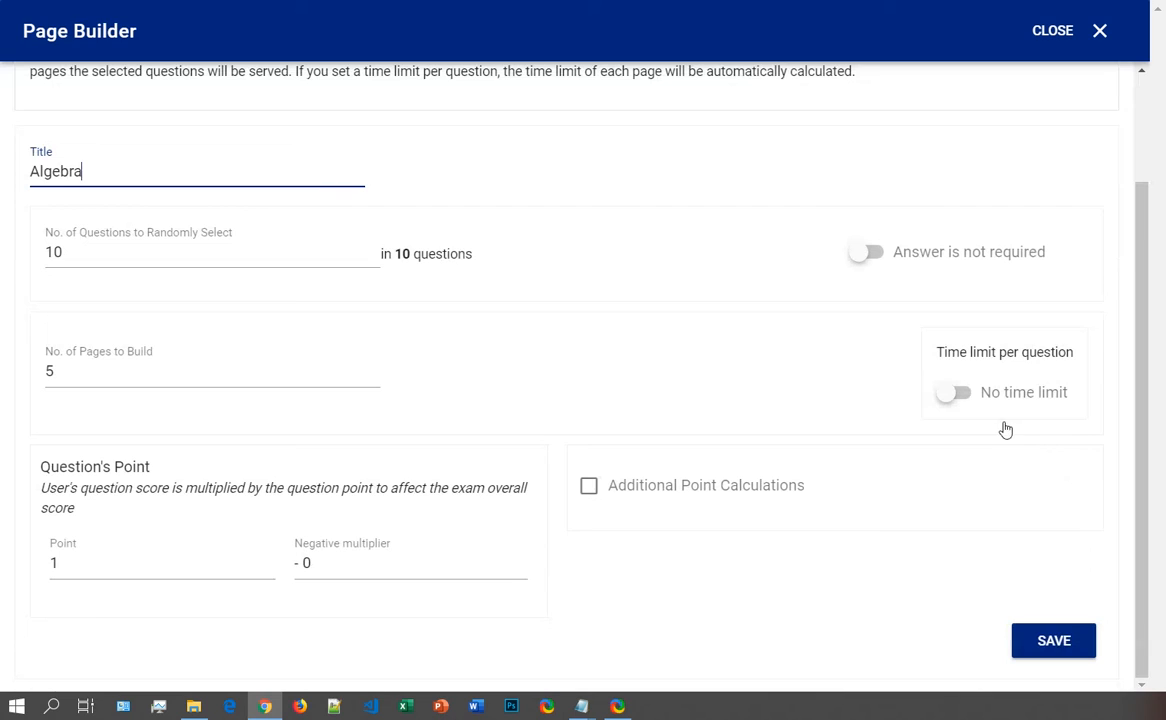
click(1053, 641)
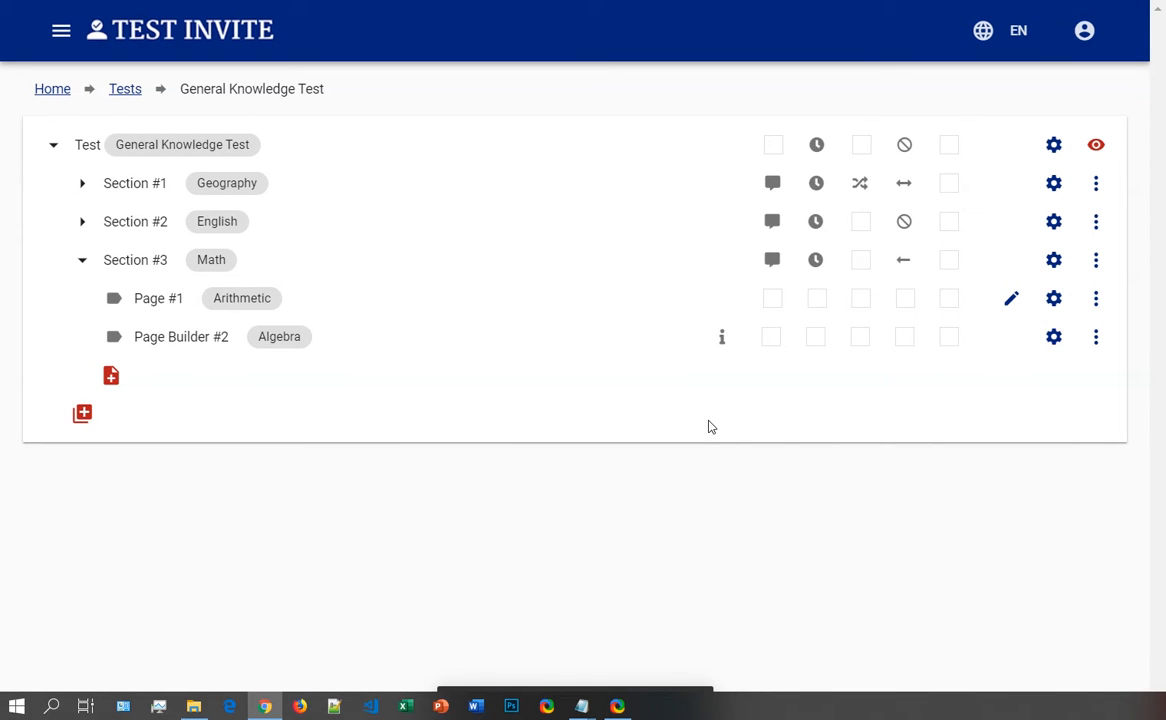
Step: Collapse the Math section, open the test preview, and start the timed Geography section
click(84, 262)
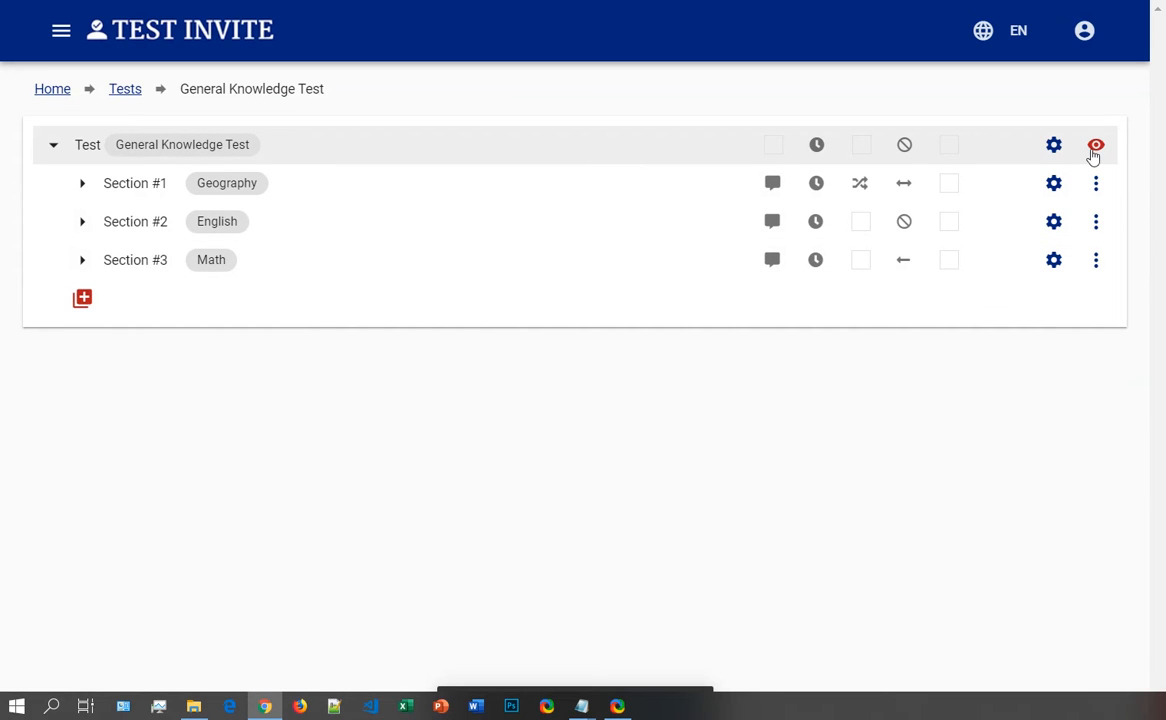
click(1096, 148)
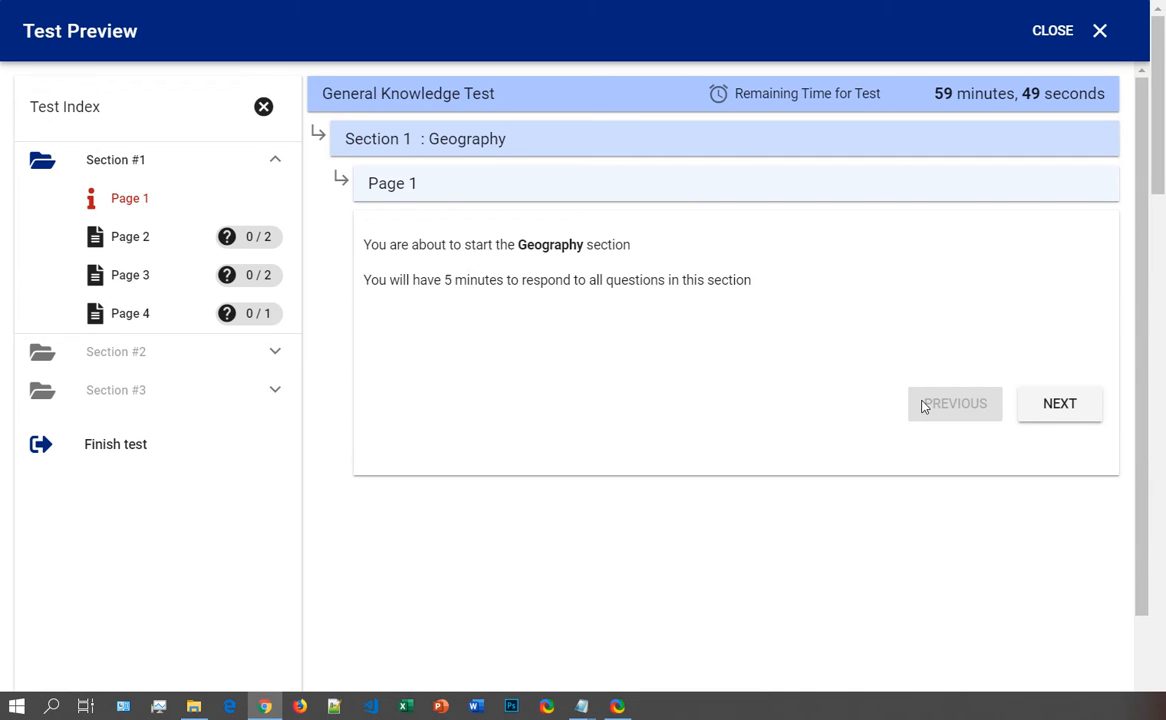
click(1043, 412)
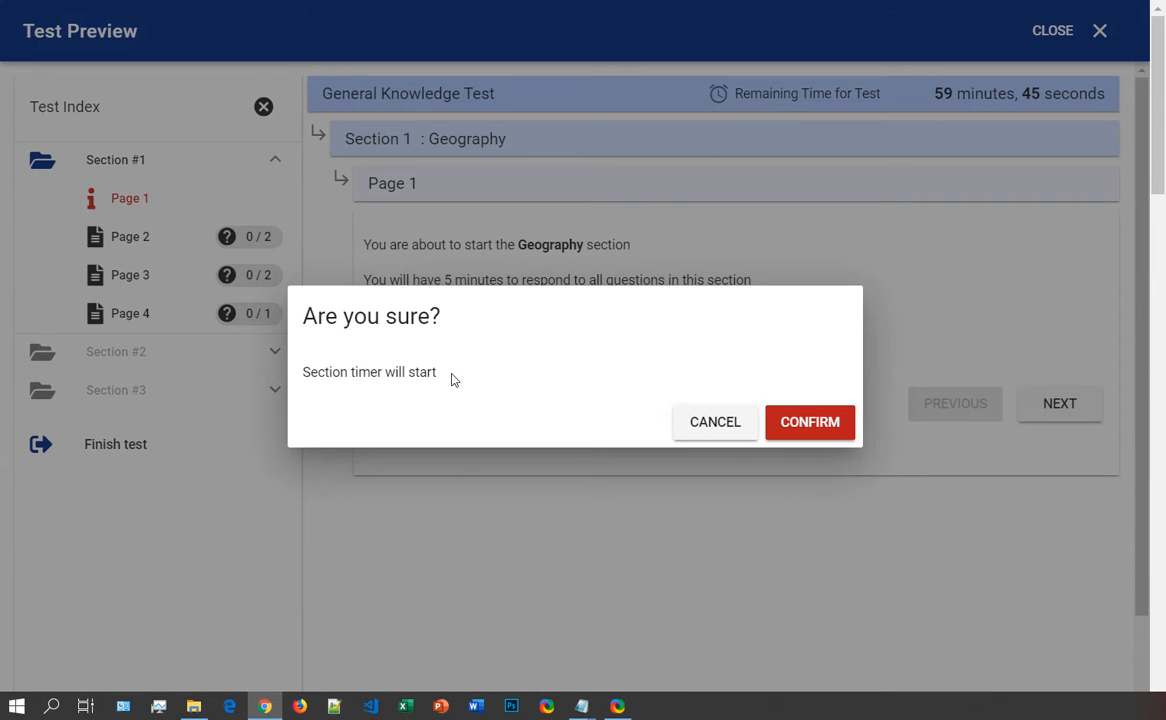
click(805, 422)
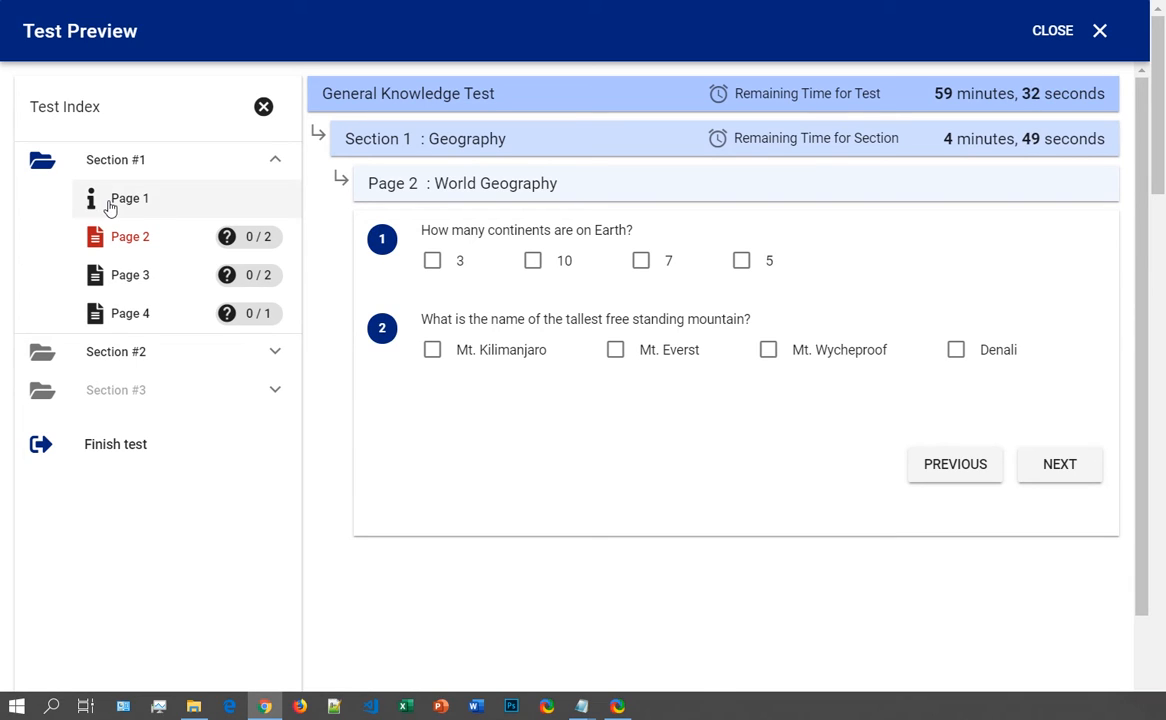
Step: Answer the World Geography page with 7 continents and Mt. Everst, and continue to the Capitals page
click(535, 262)
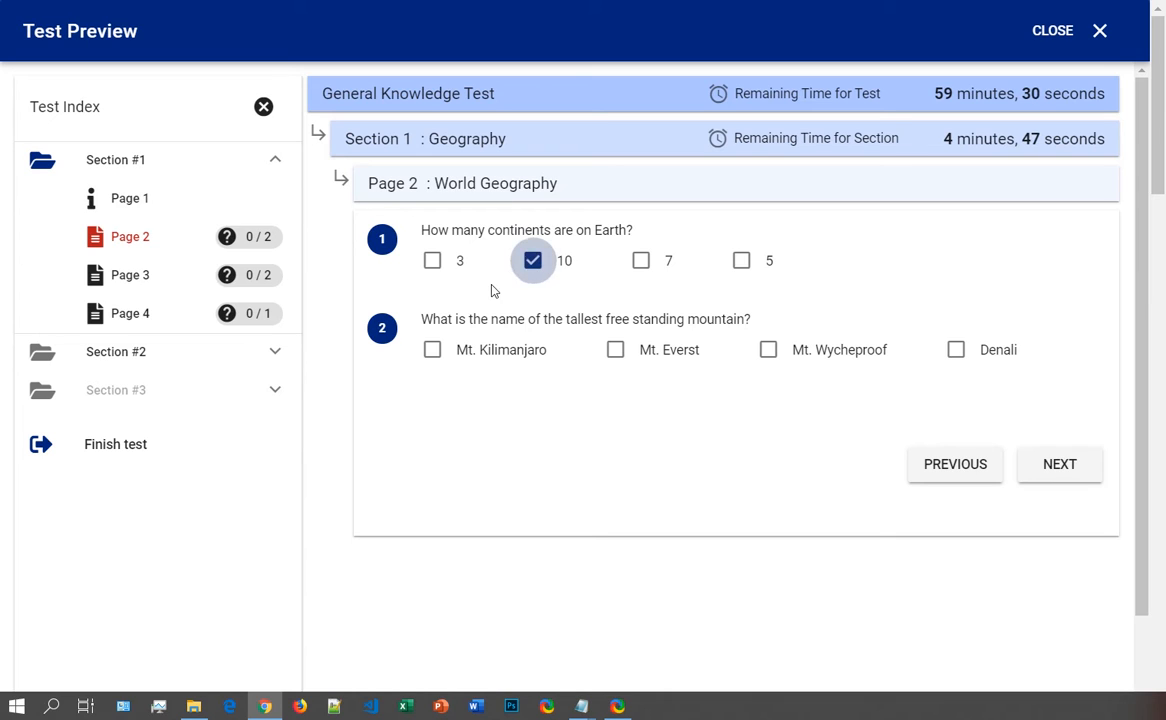
click(641, 261)
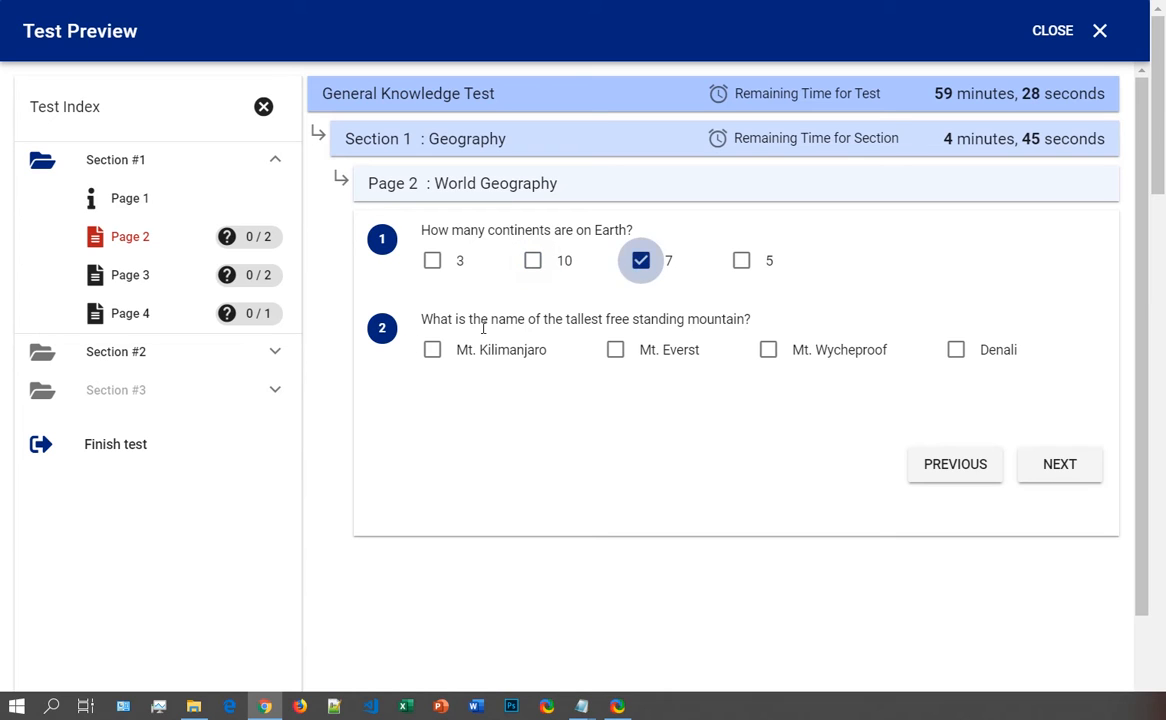
click(615, 349)
click(1093, 474)
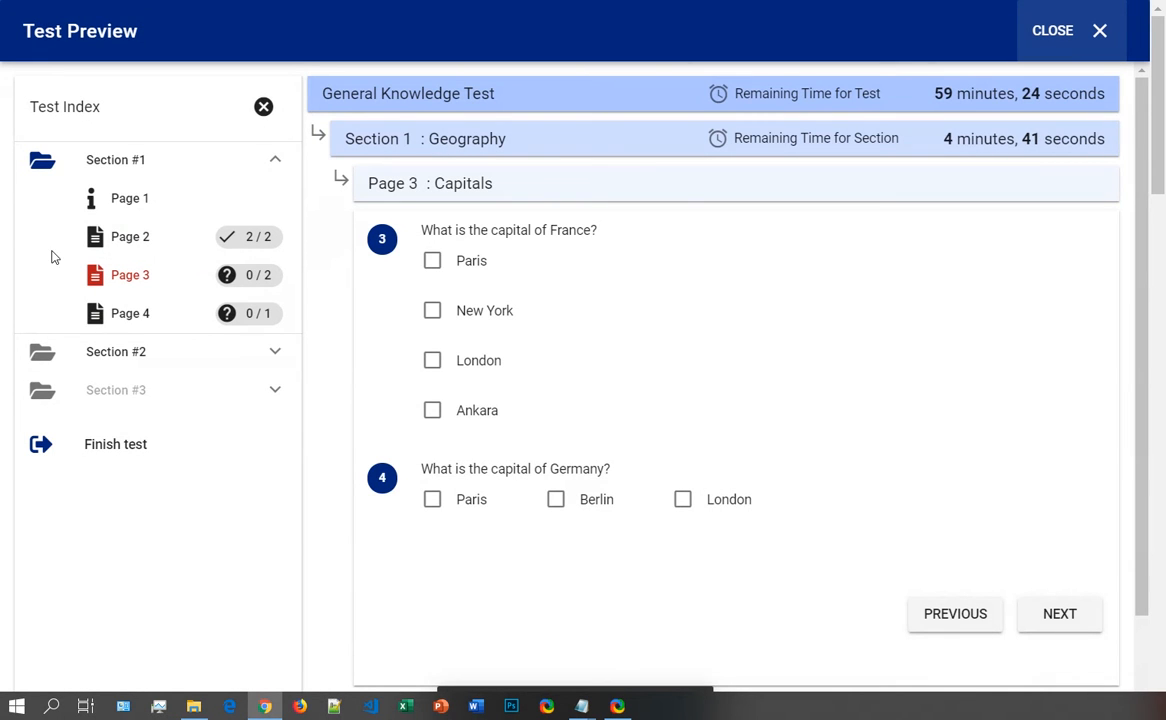
Step: Answer the Capitals page with Paris for France and Berlin for Germany, and continue to the US Geography page
click(434, 262)
click(556, 501)
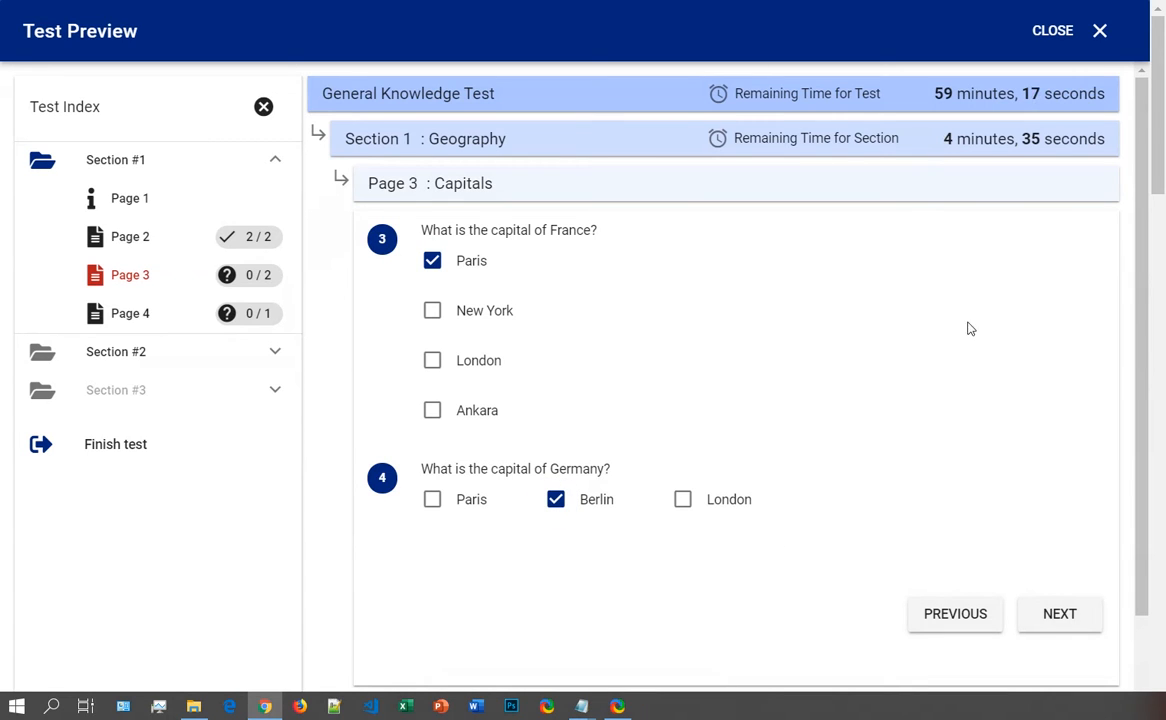
click(1050, 614)
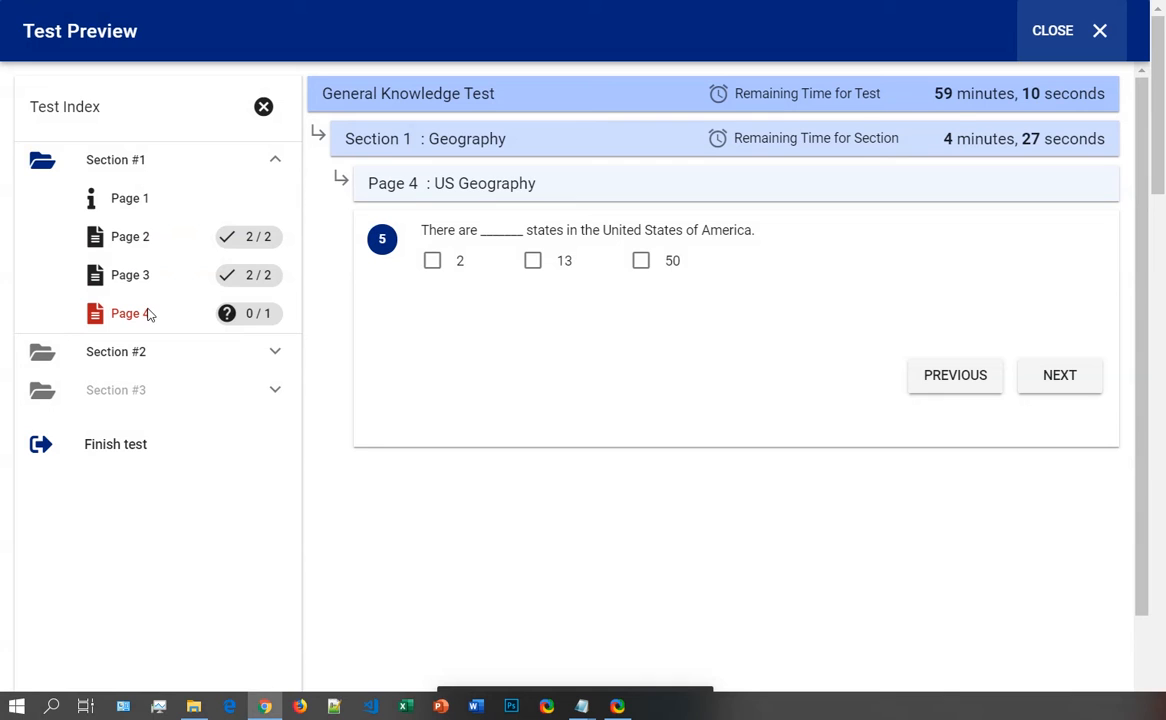
Step: Revisit the answered World Geography and Capitals pages, and return to the US Geography page
click(127, 248)
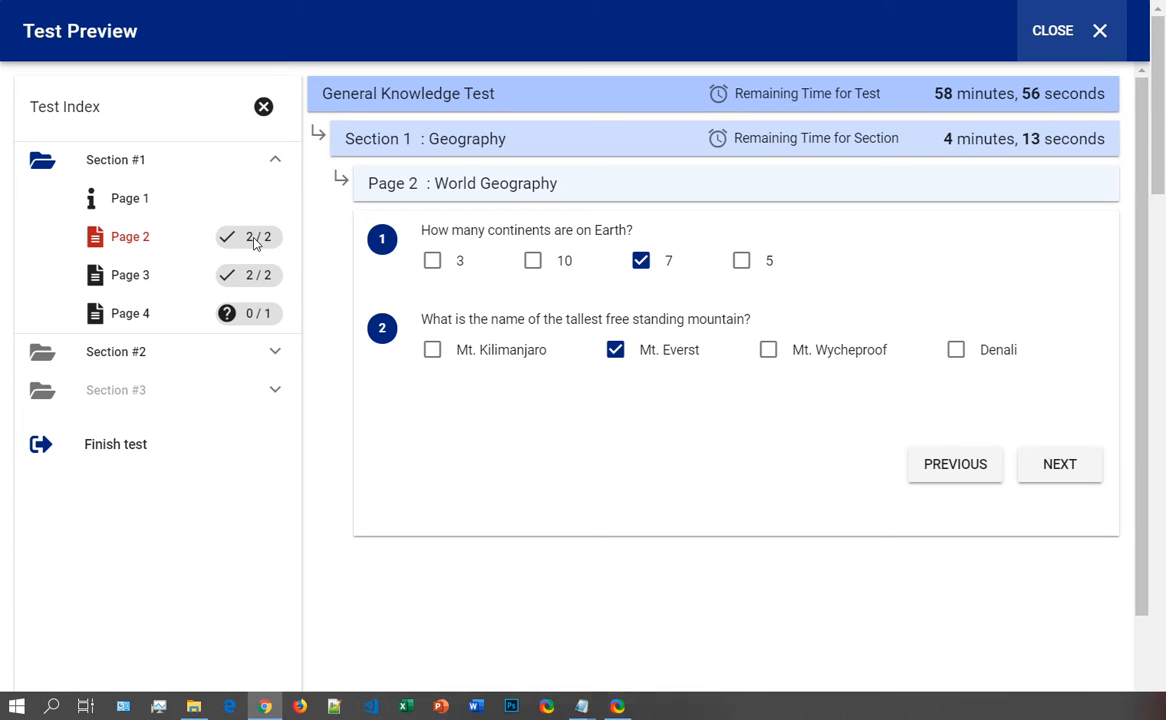
click(124, 277)
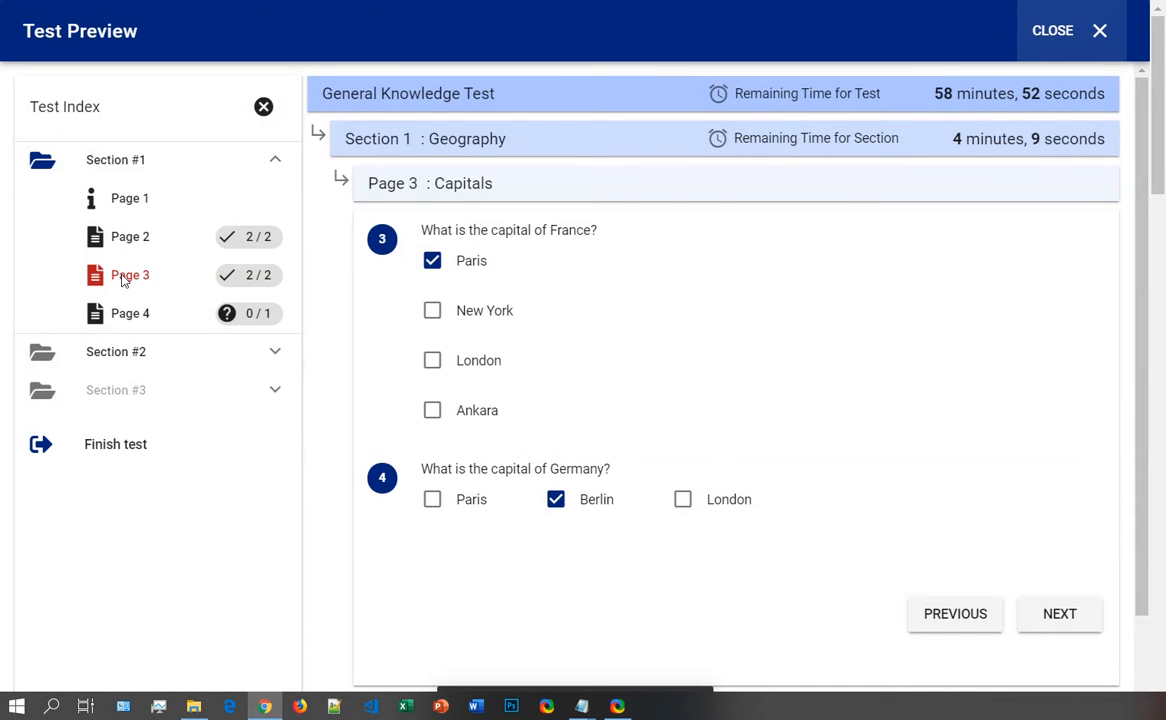
click(133, 320)
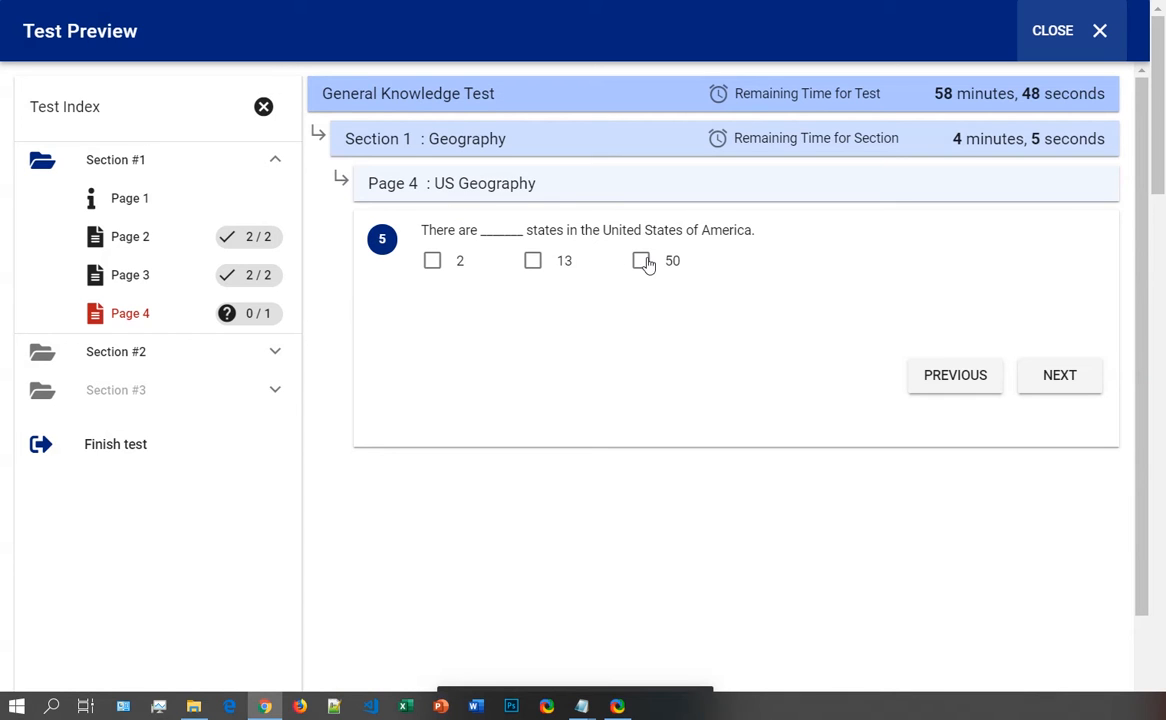
Step: Answer the US states question with 50 and confirm leaving the Geography section for English
click(641, 261)
click(1066, 380)
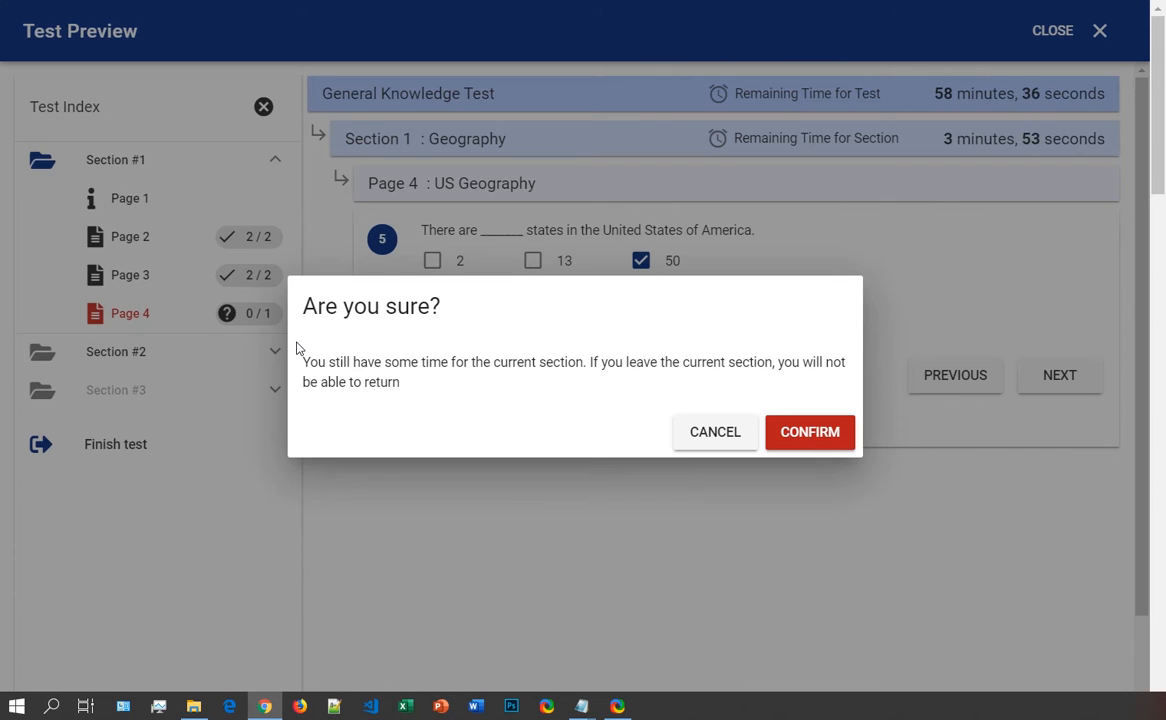
click(822, 443)
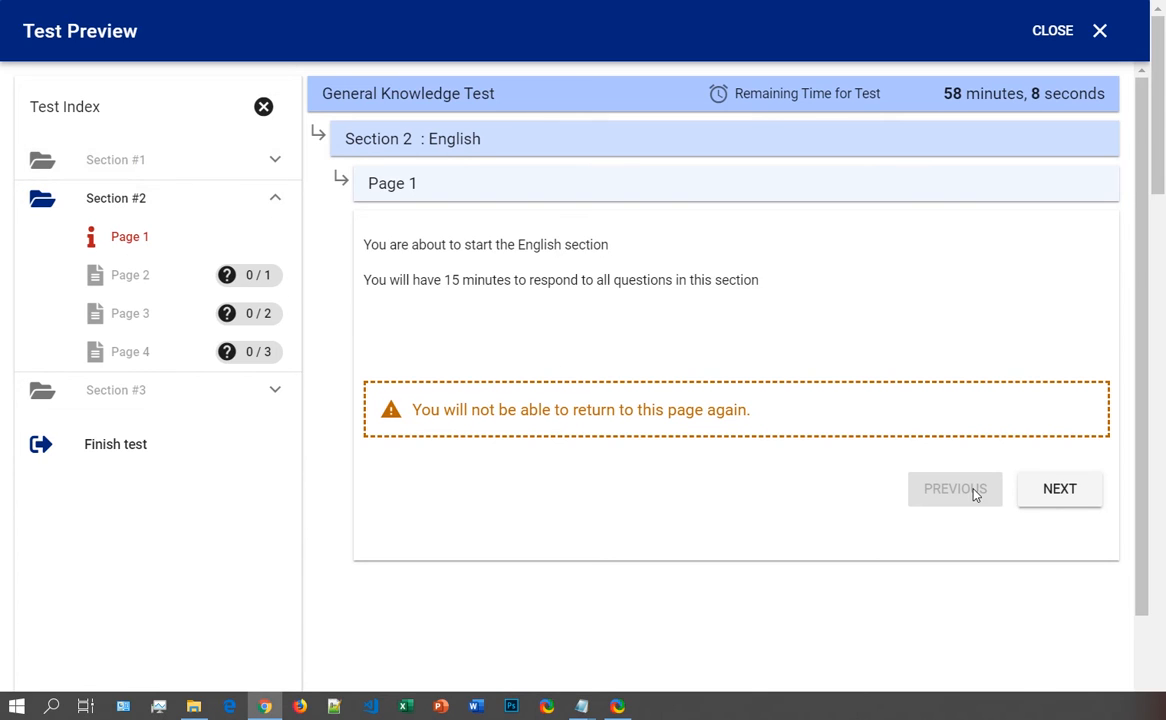
Step: Start the timed English section and skip the Speaking page without recording an answer
click(1062, 492)
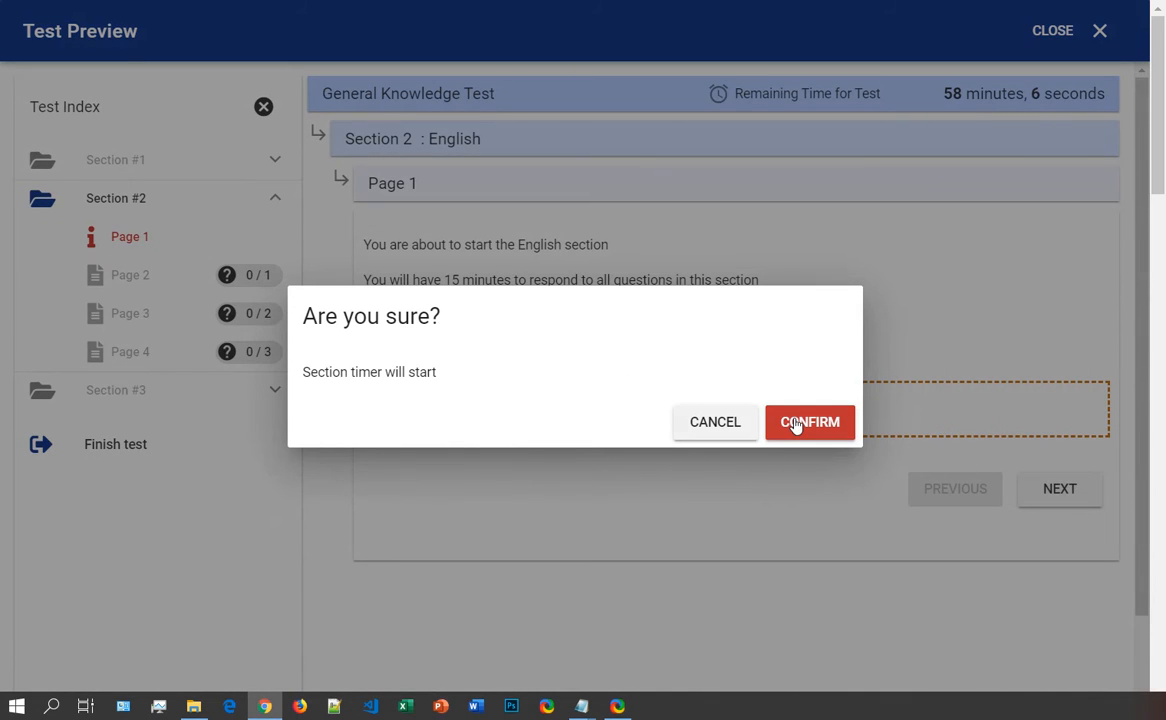
click(797, 424)
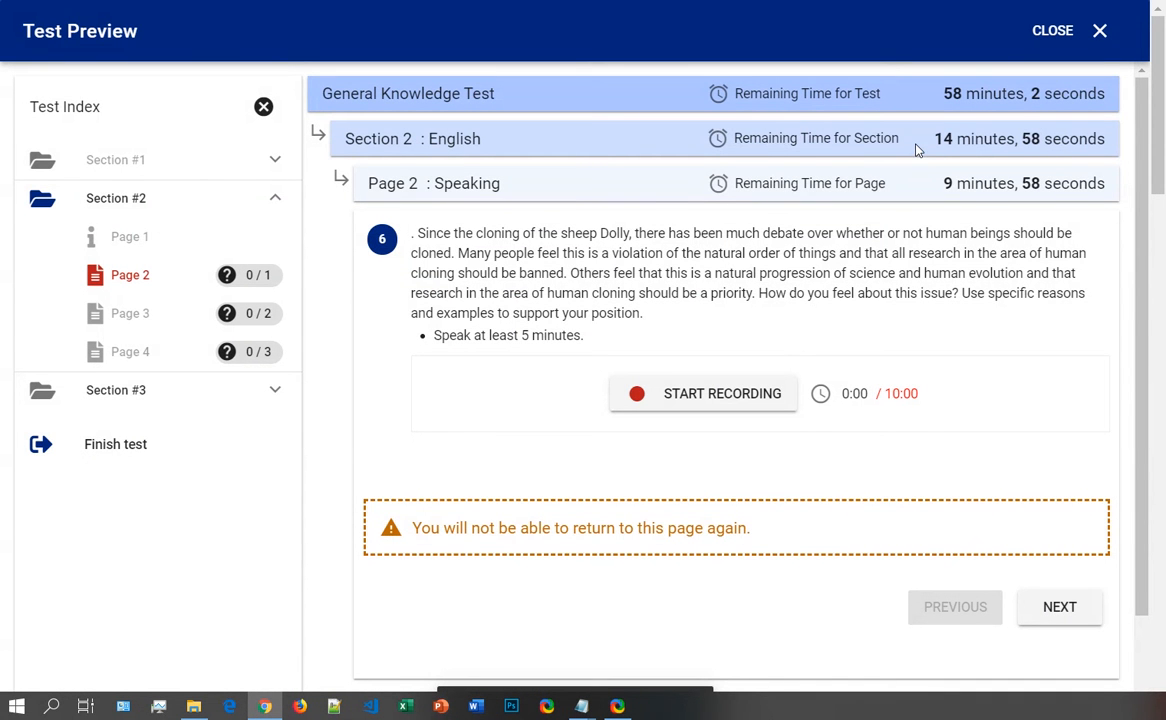
drag(932, 139, 1108, 146)
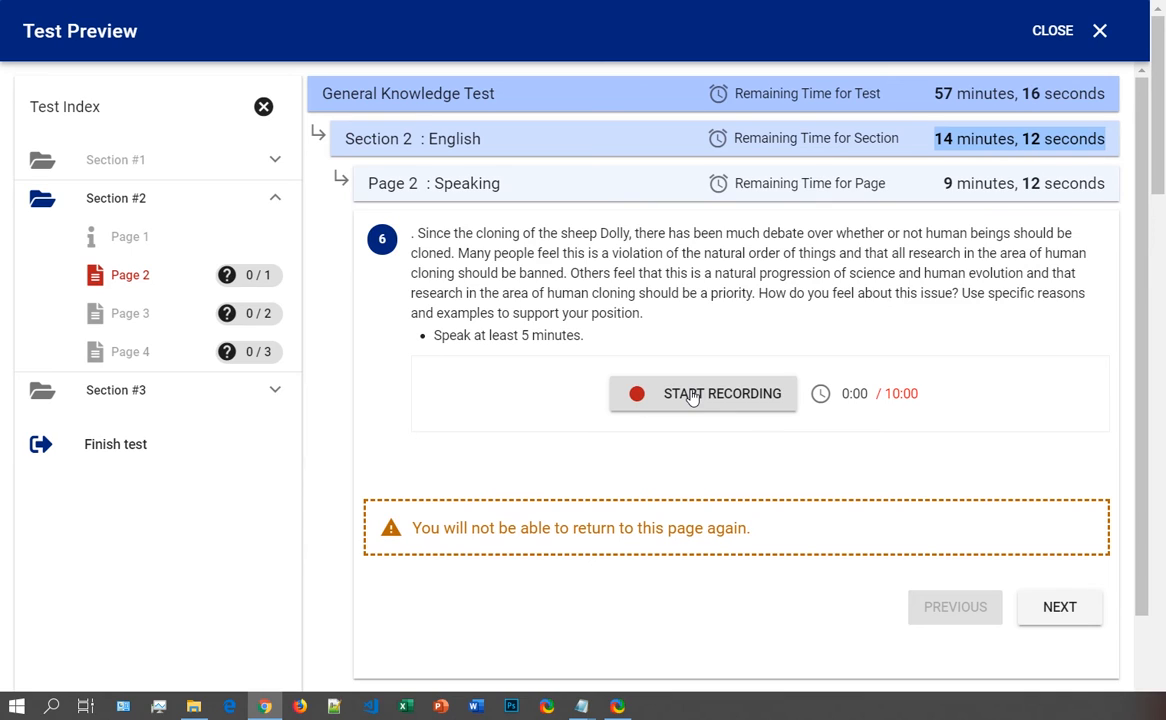
click(1060, 608)
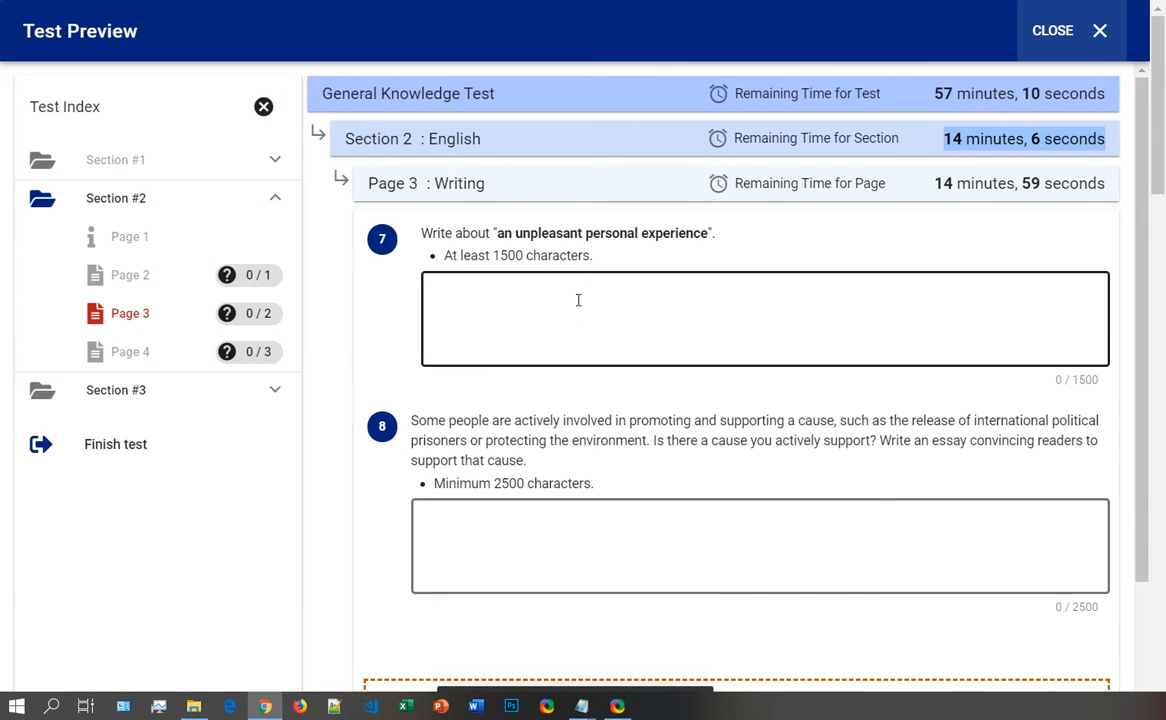
Step: Fill the Writing page's essay answers with "aaaa" for question 7 and "bbb" for question 8, and continue to the Sherlock page
scroll(579, 419, down, 2)
scroll(581, 425, up, 2)
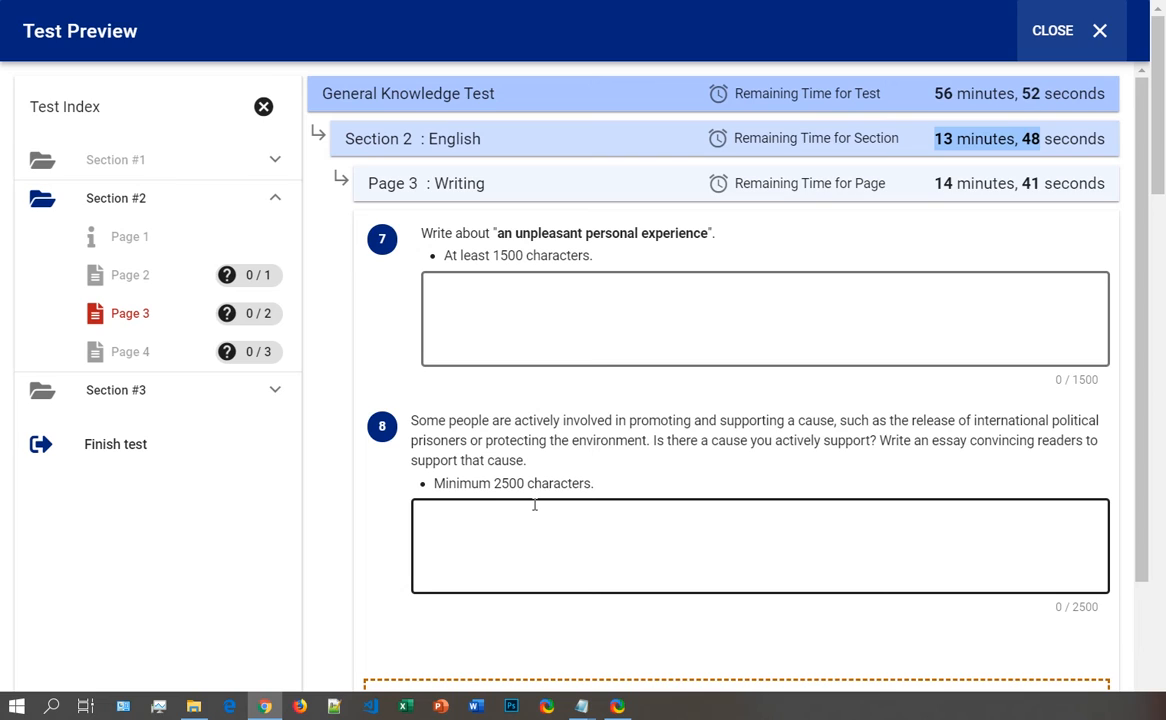
click(604, 307)
text(aa)
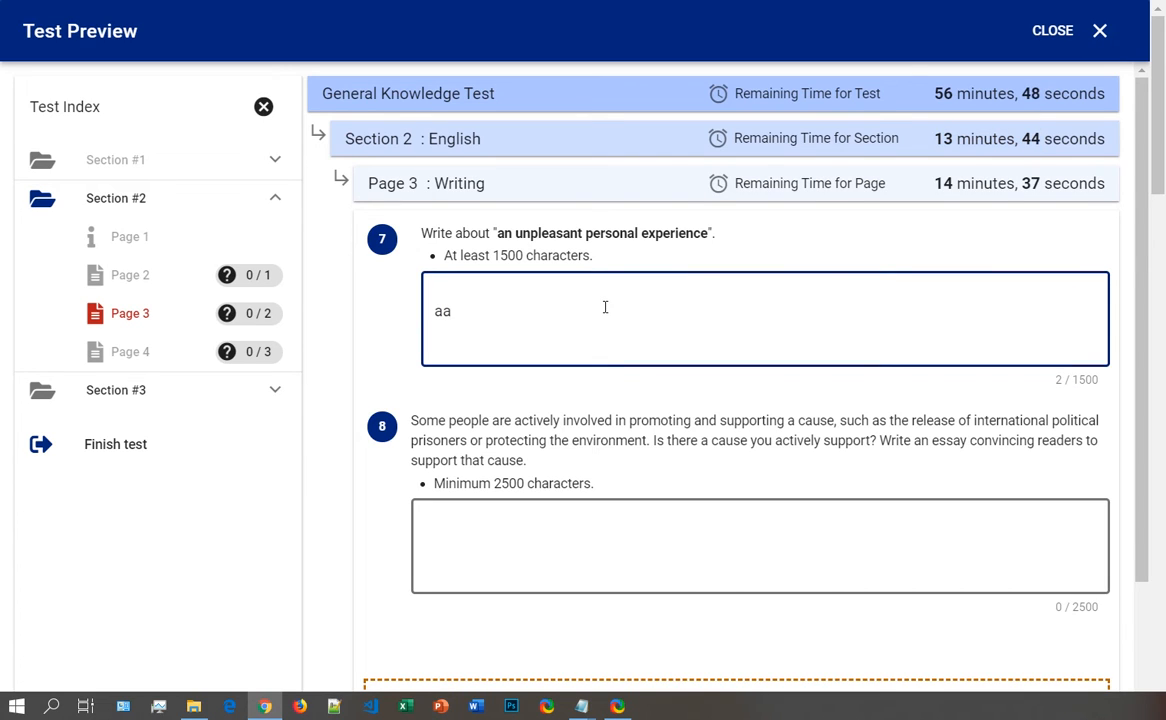
text(aa)
click(580, 543)
text(bbb)
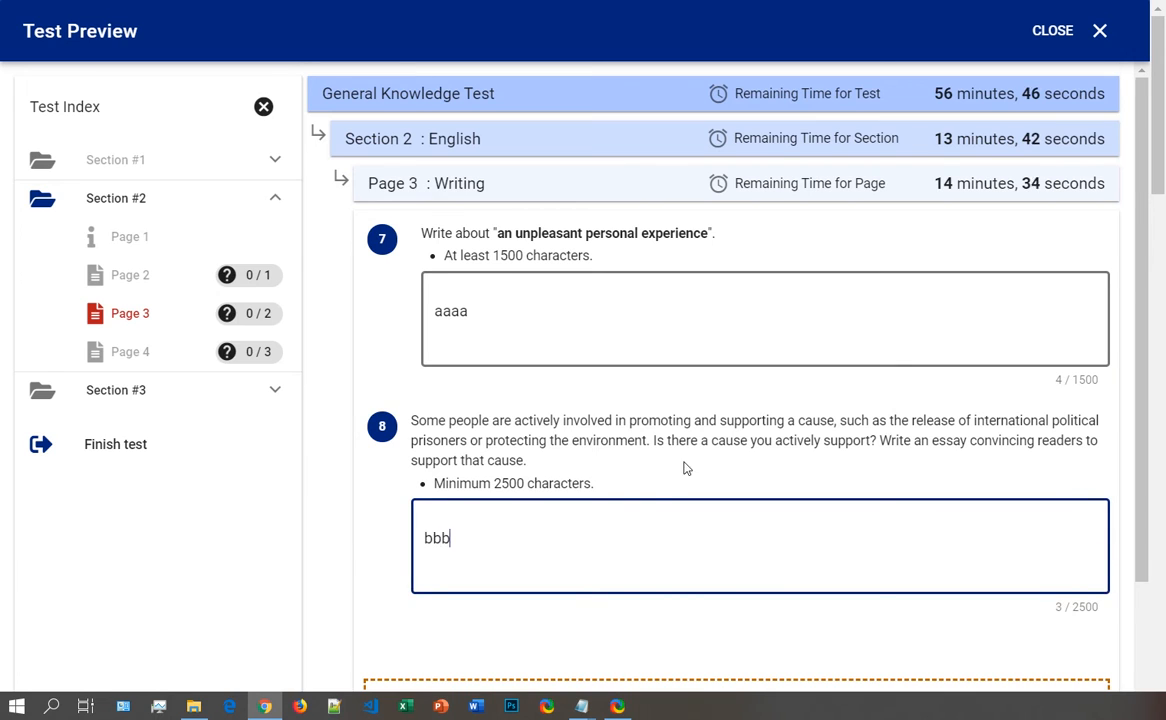
scroll(685, 468, down, 2)
click(1052, 609)
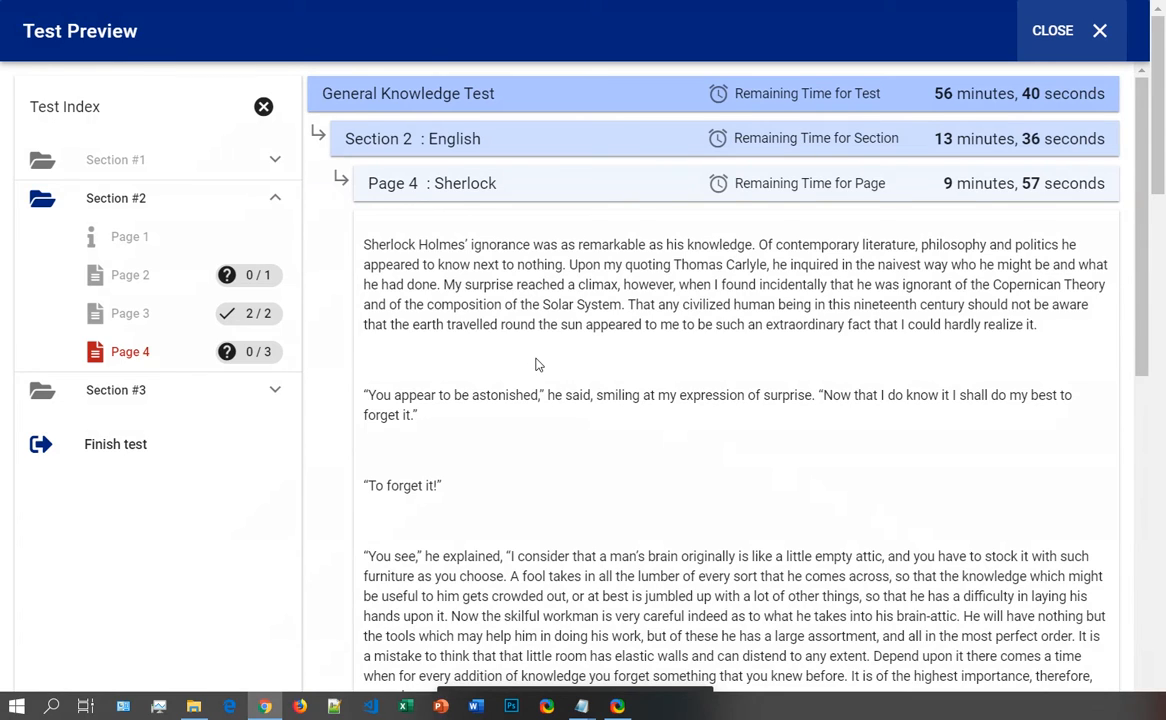
Step: Examine the Sherlock page's title, reading passage and the three questions below it
scroll(538, 365, down, 1)
scroll(537, 365, down, 4)
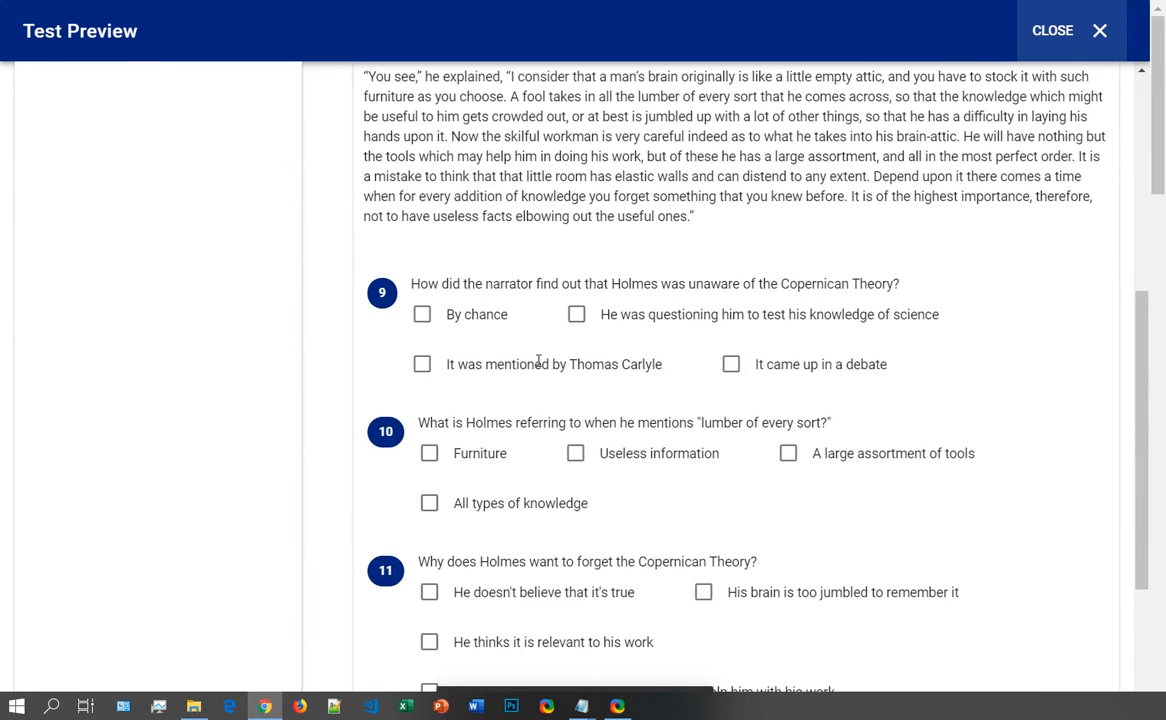
scroll(537, 362, down, 3)
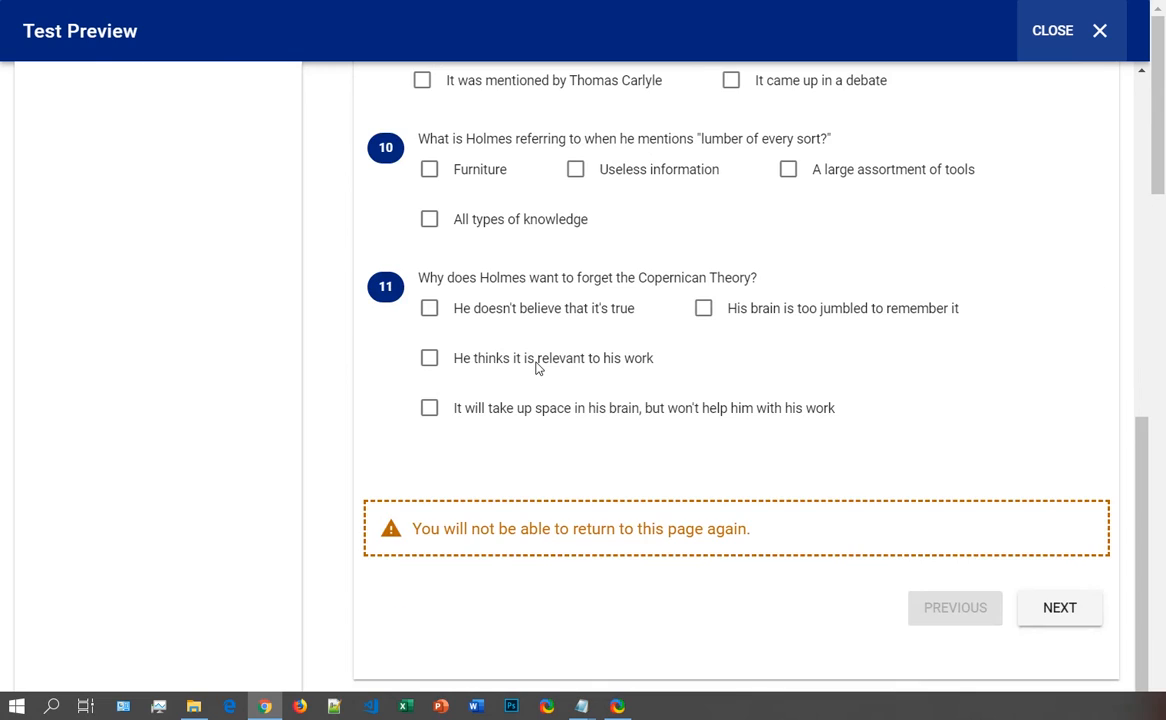
scroll(537, 362, up, 8)
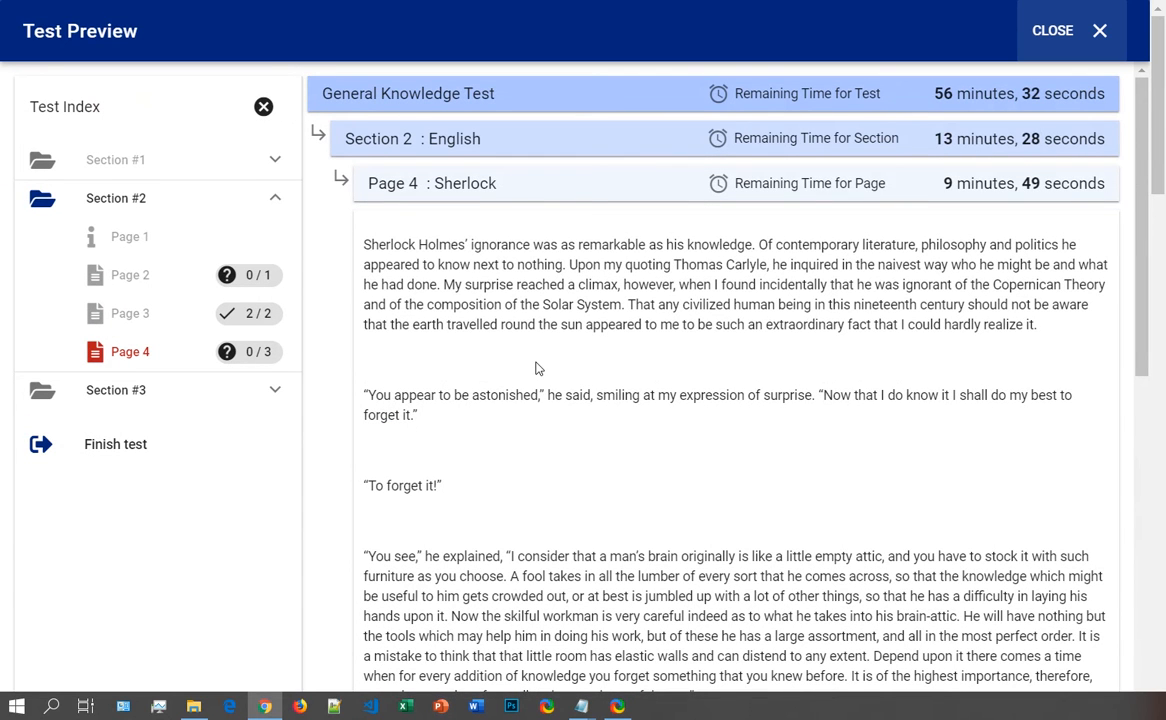
double_click(455, 182)
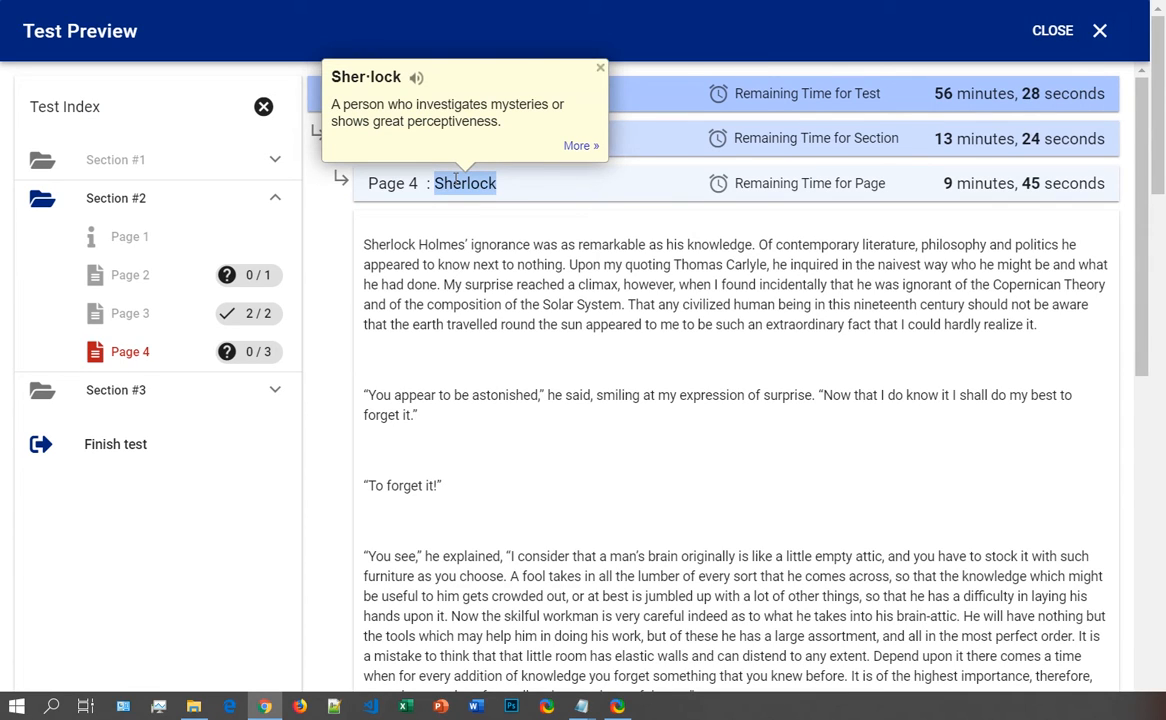
click(600, 68)
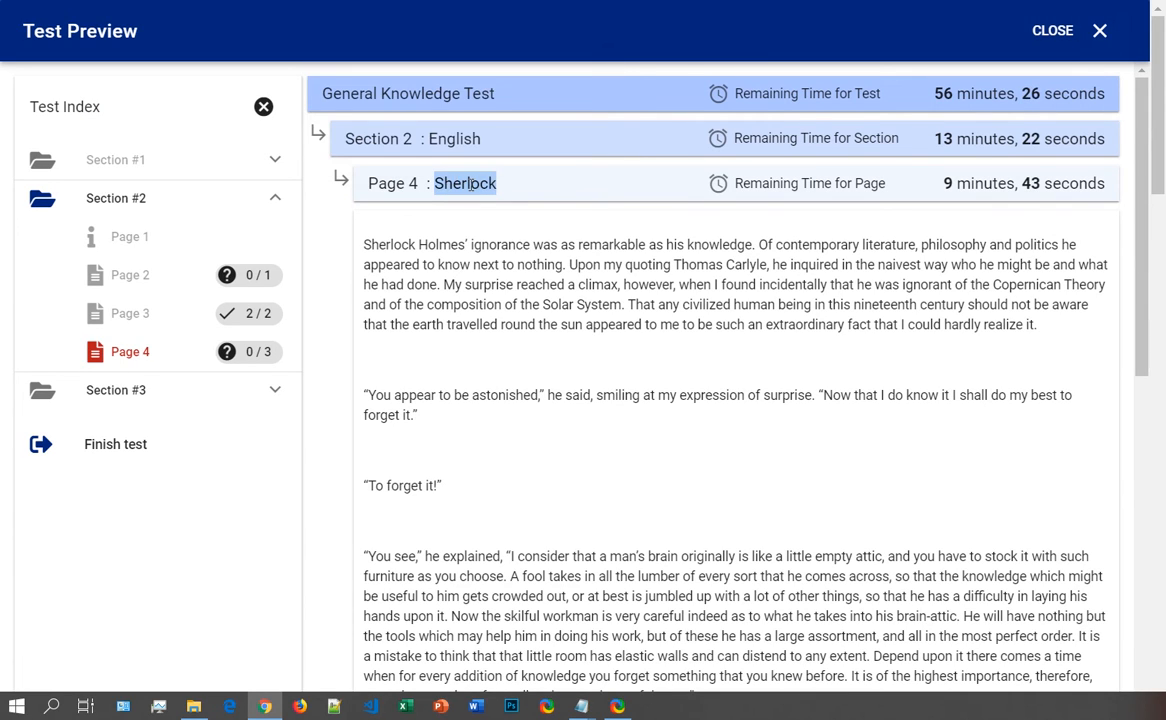
scroll(469, 183, down, 5)
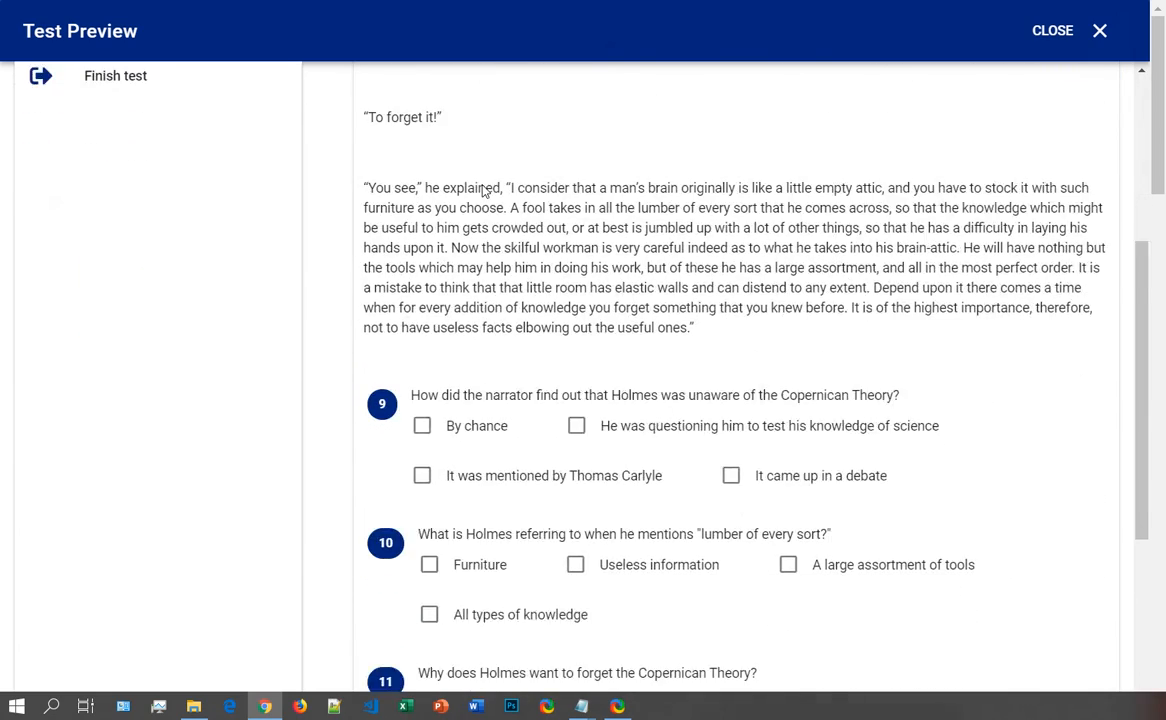
scroll(547, 298, down, 3)
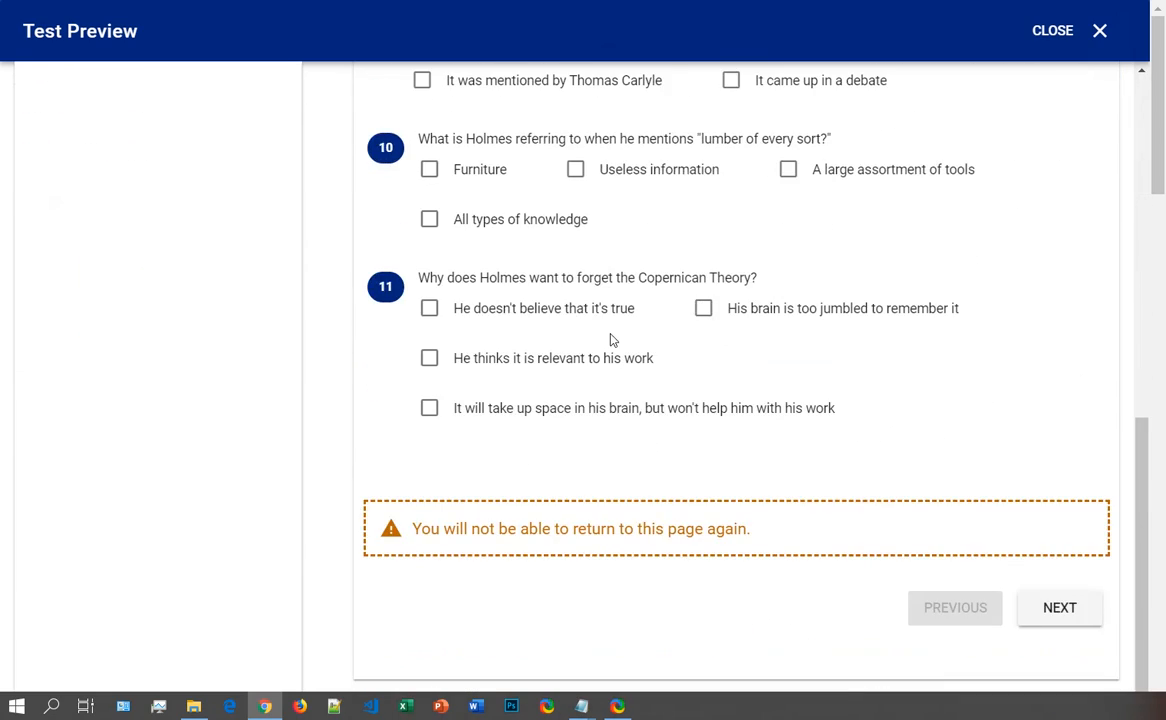
Step: Answer the Sherlock questions with "By chance", "Useless information" and "He doesn't believe that it's true", and confirm leaving the English section
scroll(530, 298, up, 3)
click(422, 414)
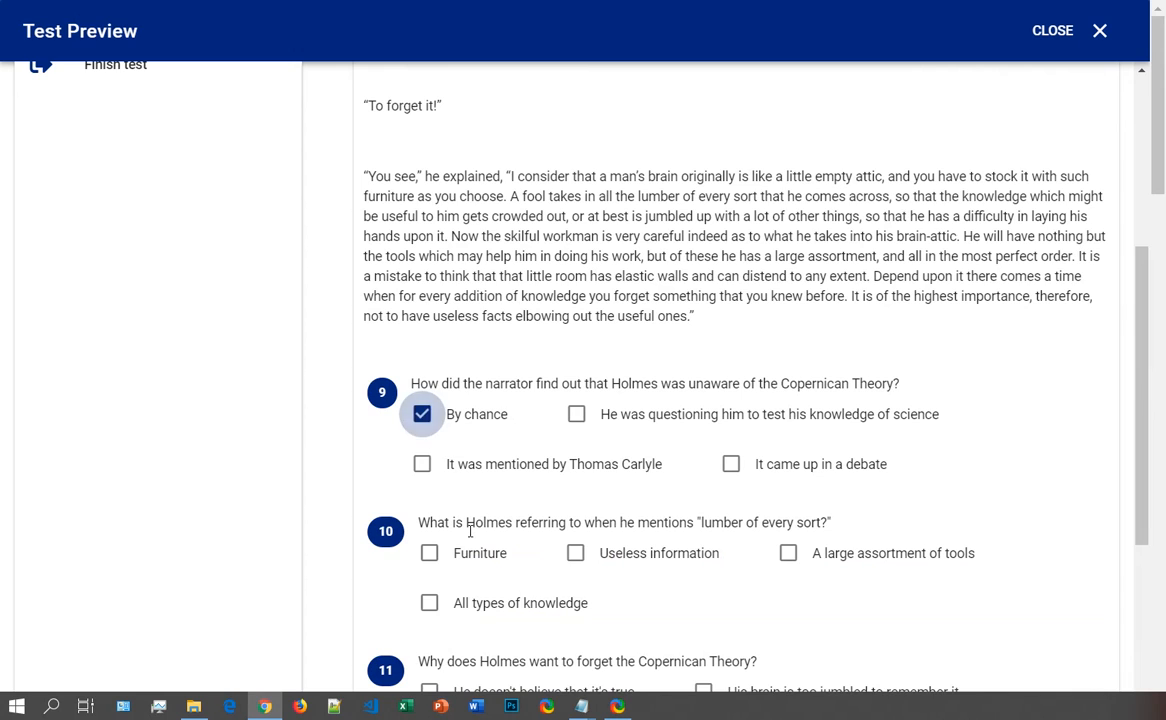
click(575, 554)
scroll(573, 555, down, 4)
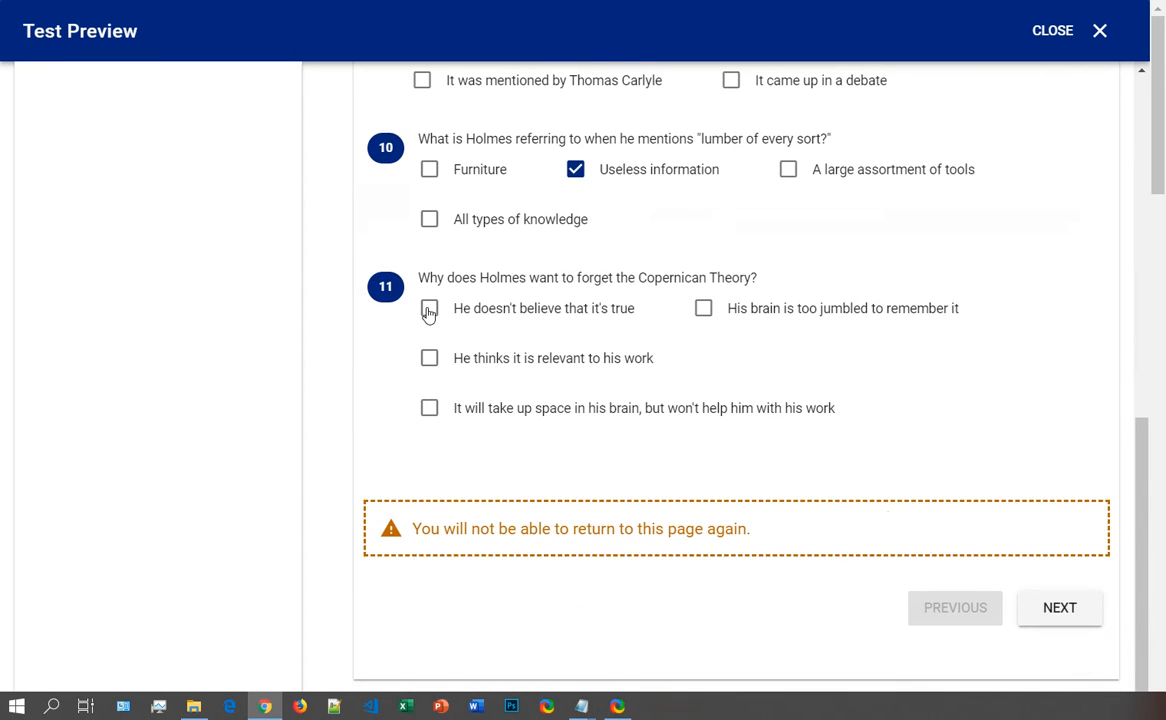
click(429, 308)
click(1065, 615)
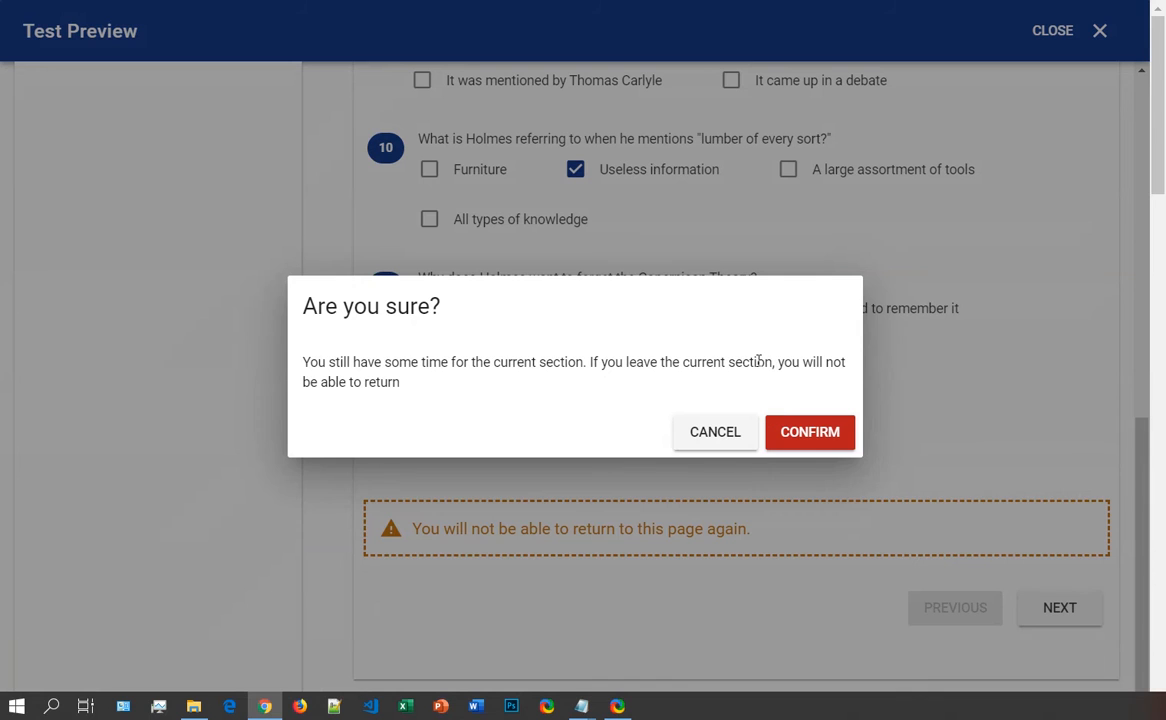
click(800, 443)
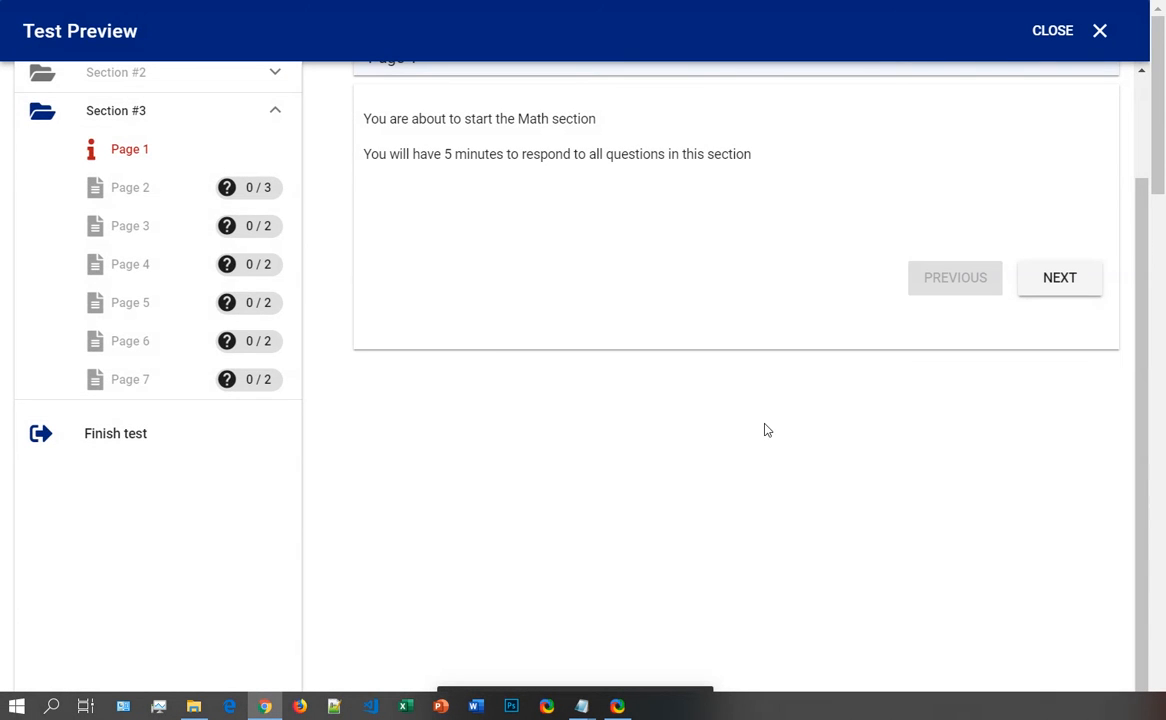
Step: Review the Math section's introduction text and start the timed section
scroll(435, 356, up, 2)
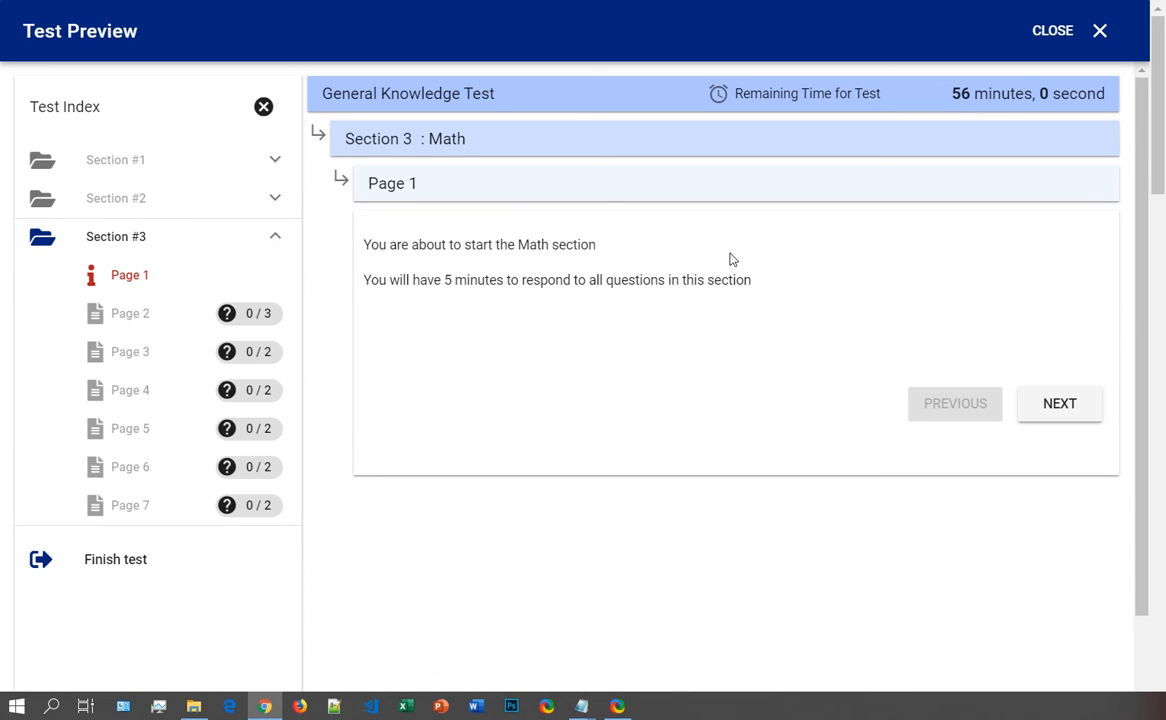
drag(755, 284, 360, 242)
click(483, 244)
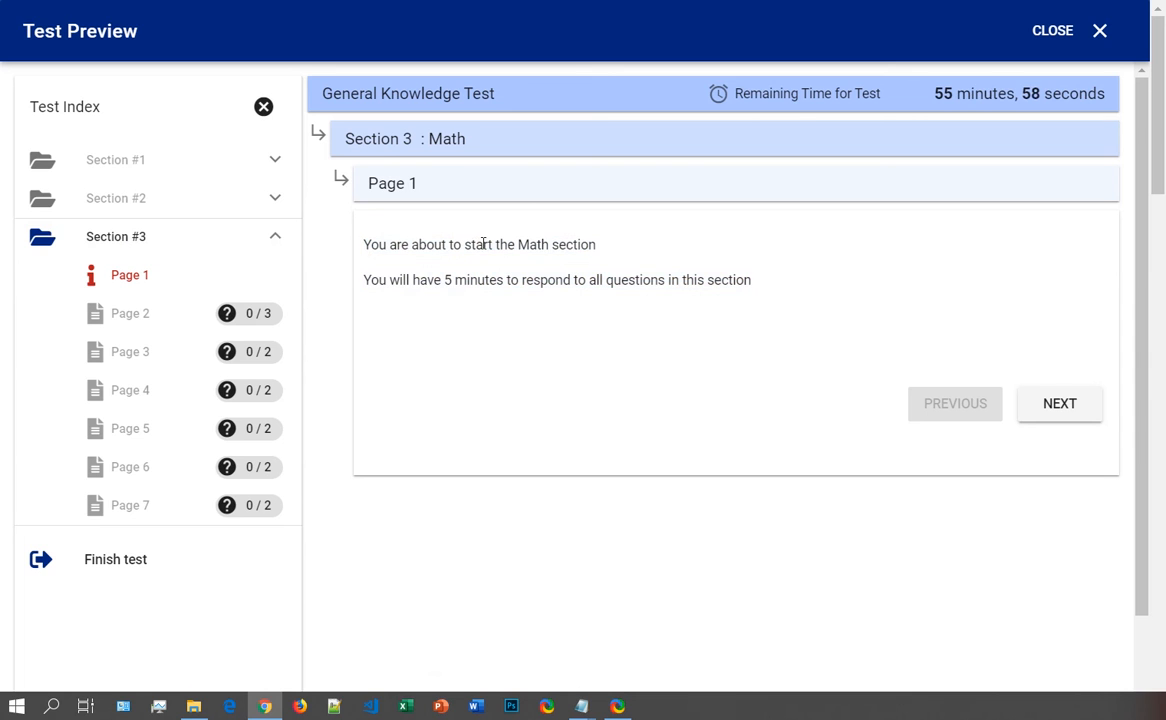
click(1068, 404)
click(812, 422)
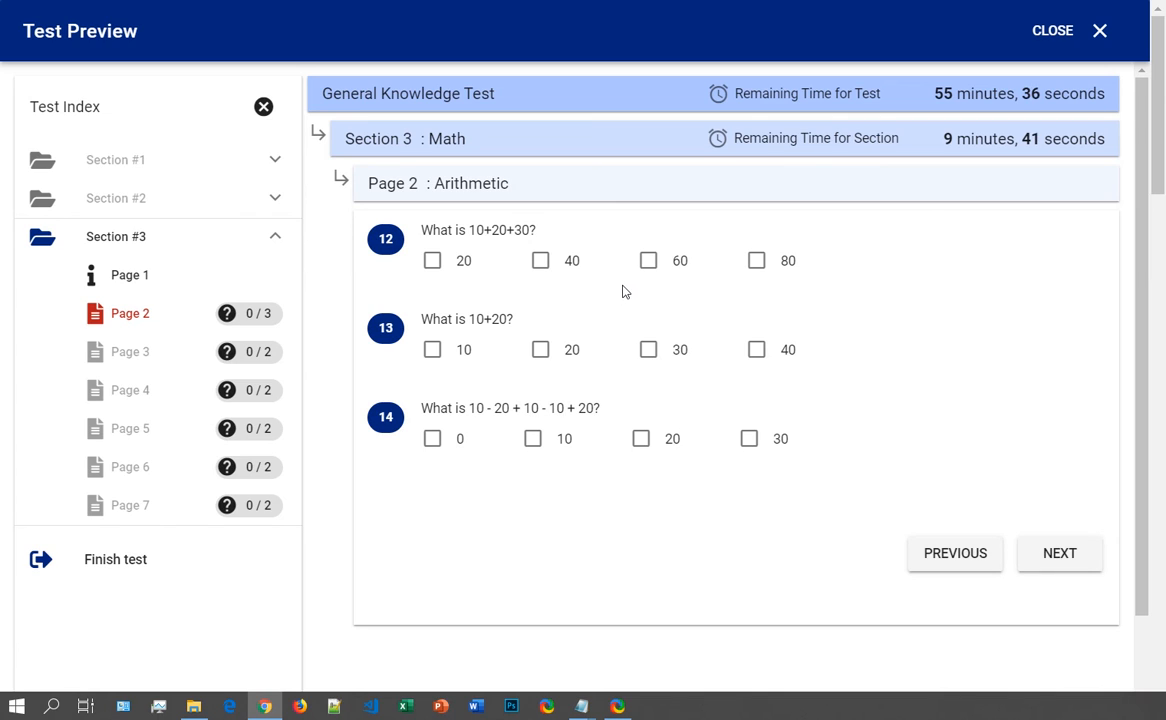
Step: Answer the Arithmetic page's questions 12, 13 and 14 with 60, 30 and 0, and continue to the following page
click(647, 261)
click(650, 353)
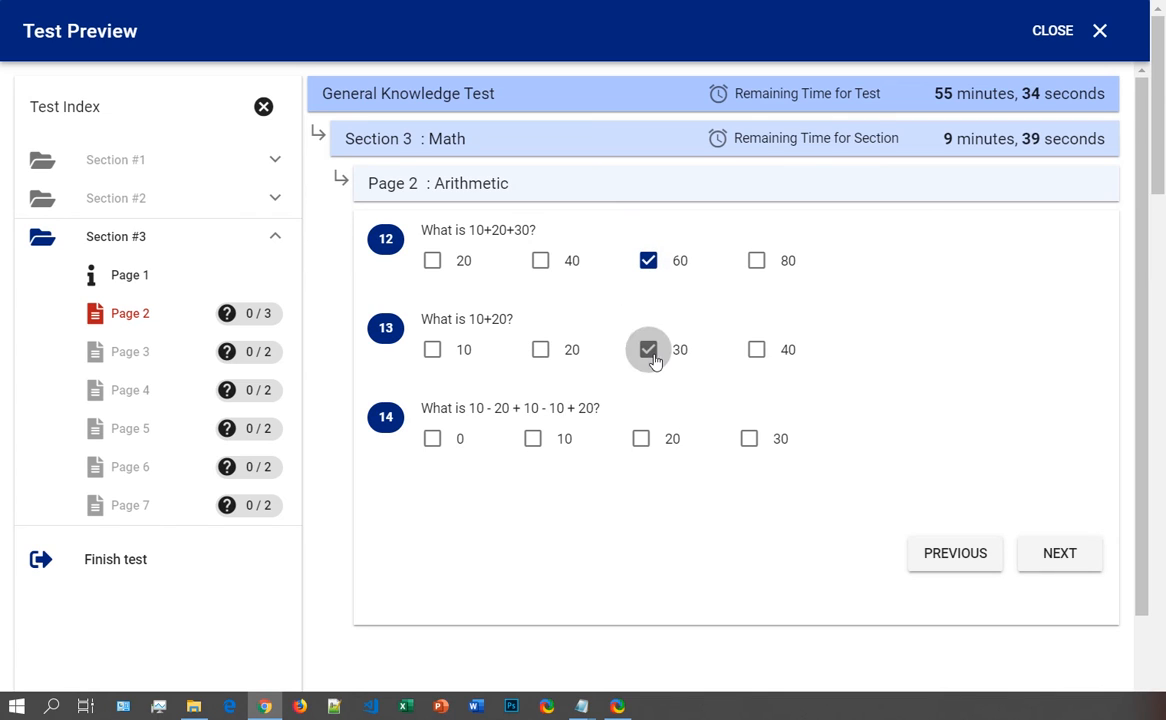
click(450, 440)
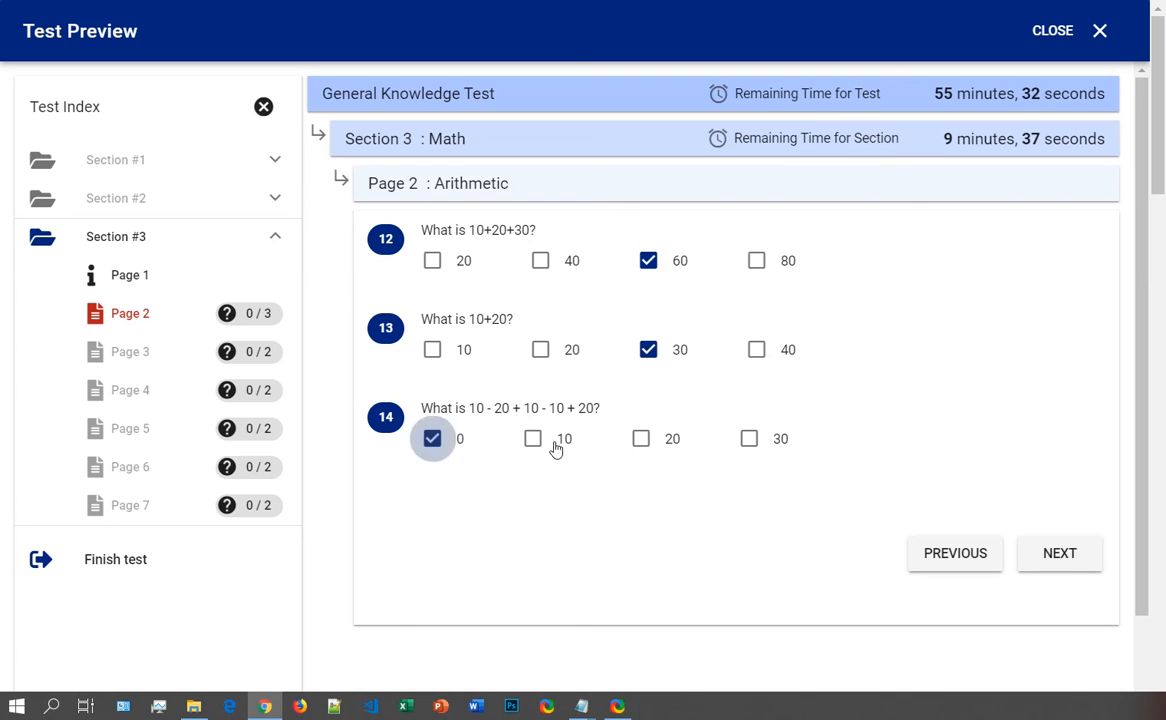
click(1060, 553)
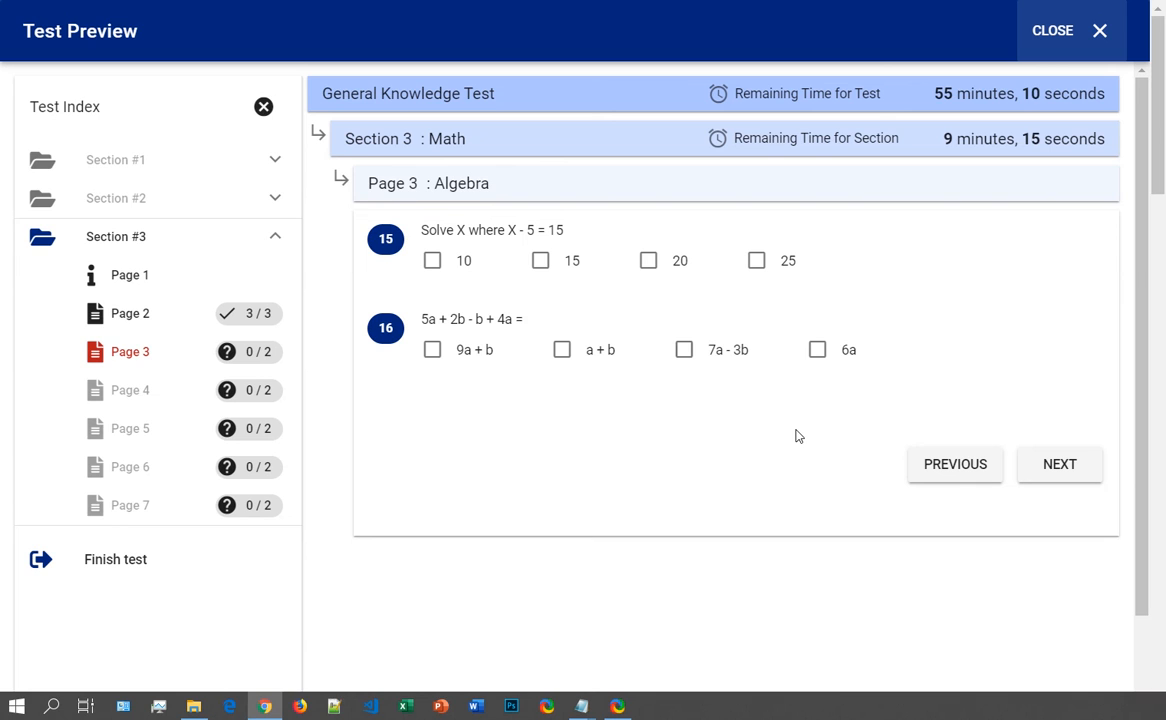
Step: Skip Page 3 unanswered, answer Page 4's questions 17 and 18 with 27 and 9, and continue to Page 5
click(1080, 467)
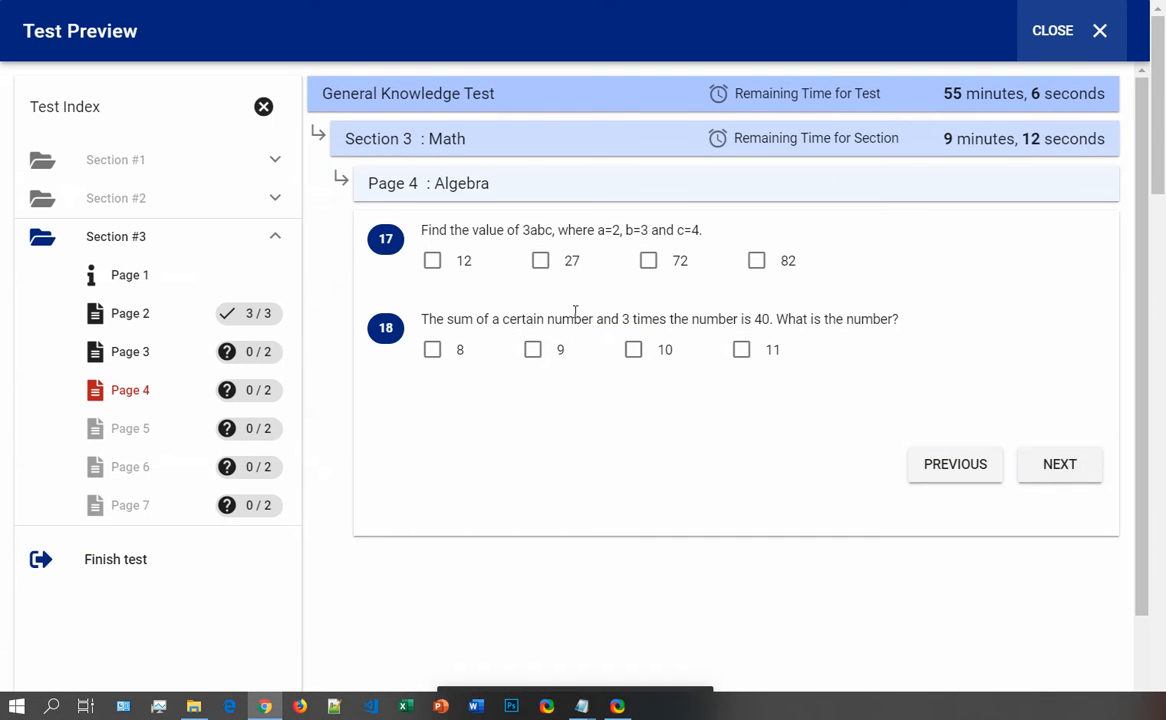
click(533, 349)
click(540, 260)
click(1045, 475)
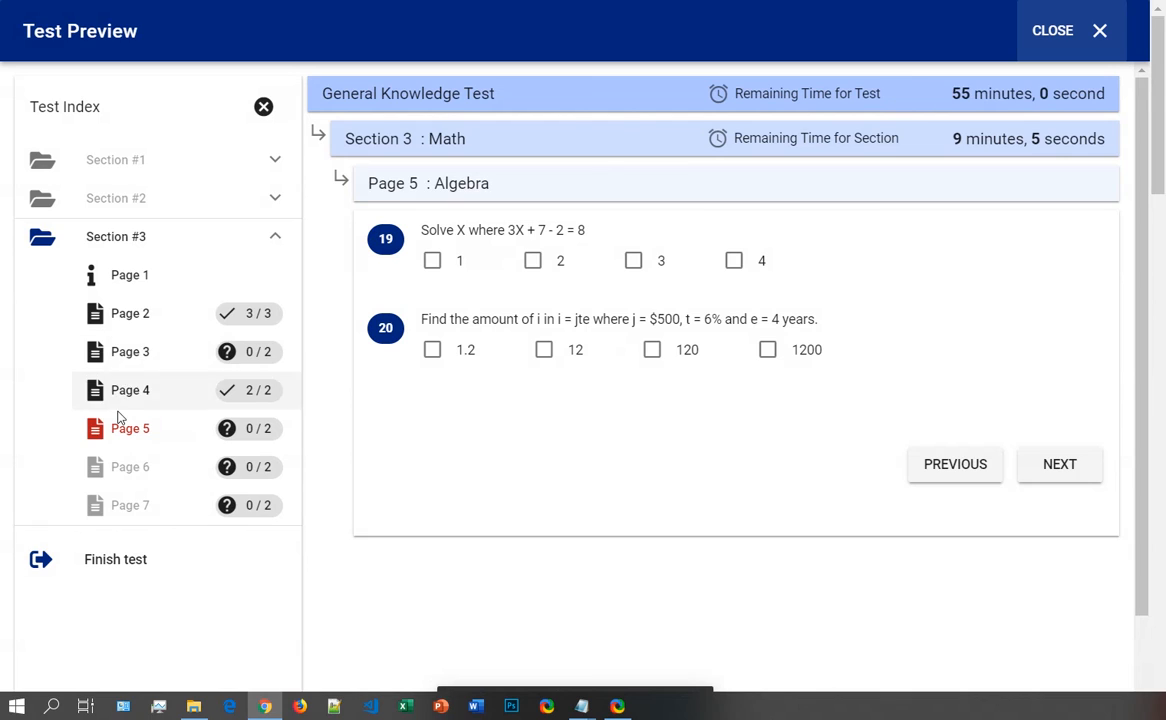
Step: Return to the skipped Page 3, answer question 15 with 10 and question 16 with 9a + b, and continue
click(129, 354)
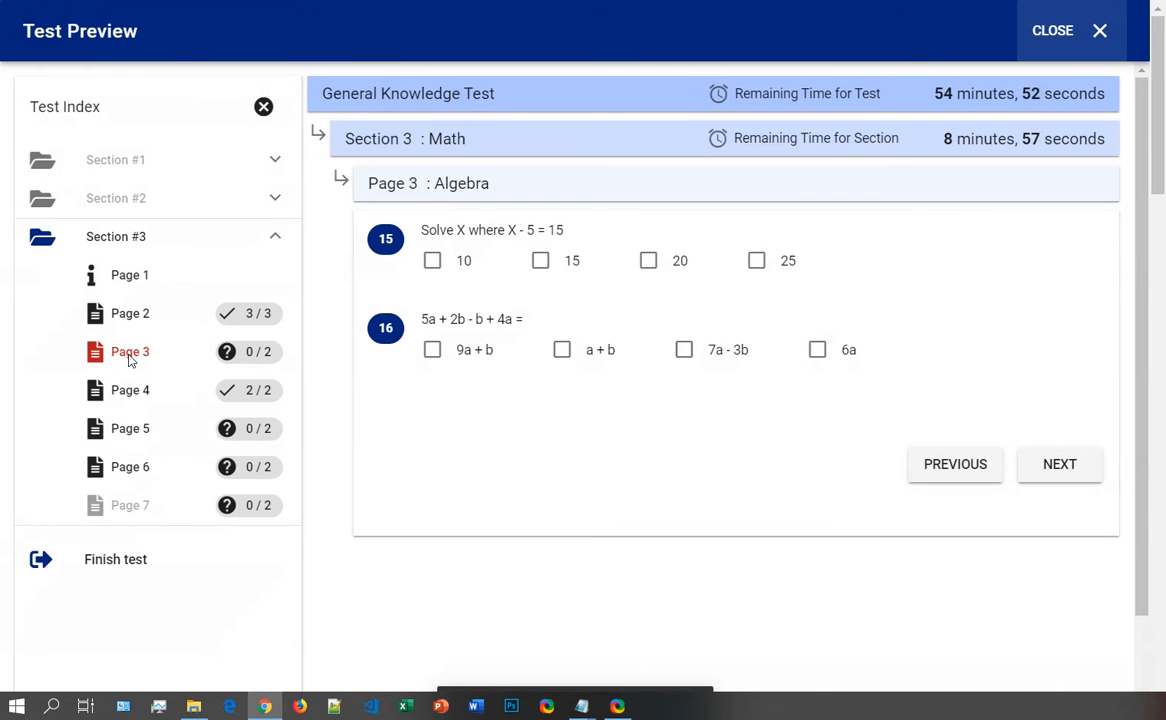
click(129, 318)
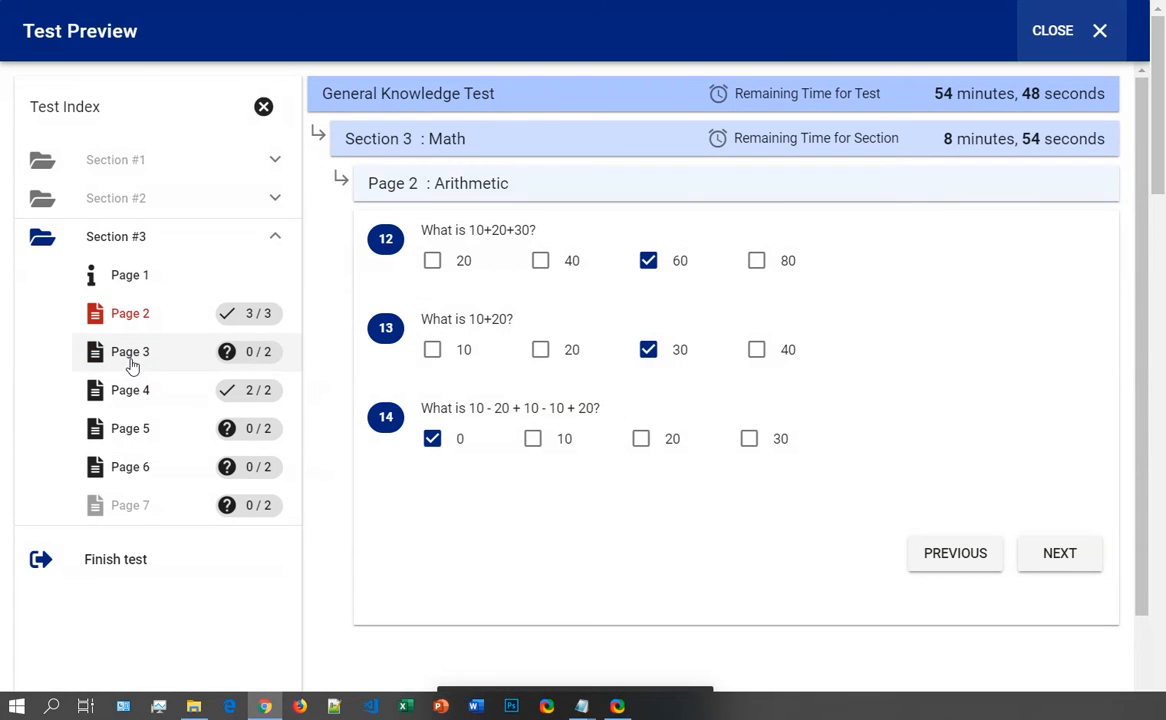
click(130, 355)
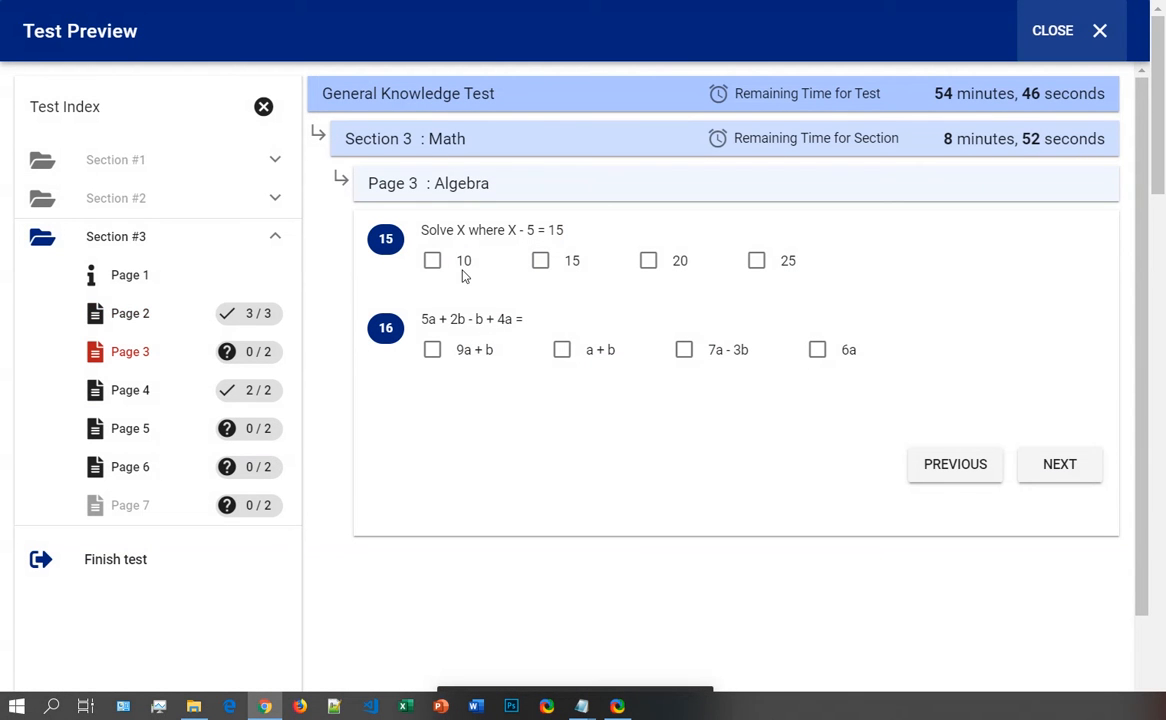
click(432, 260)
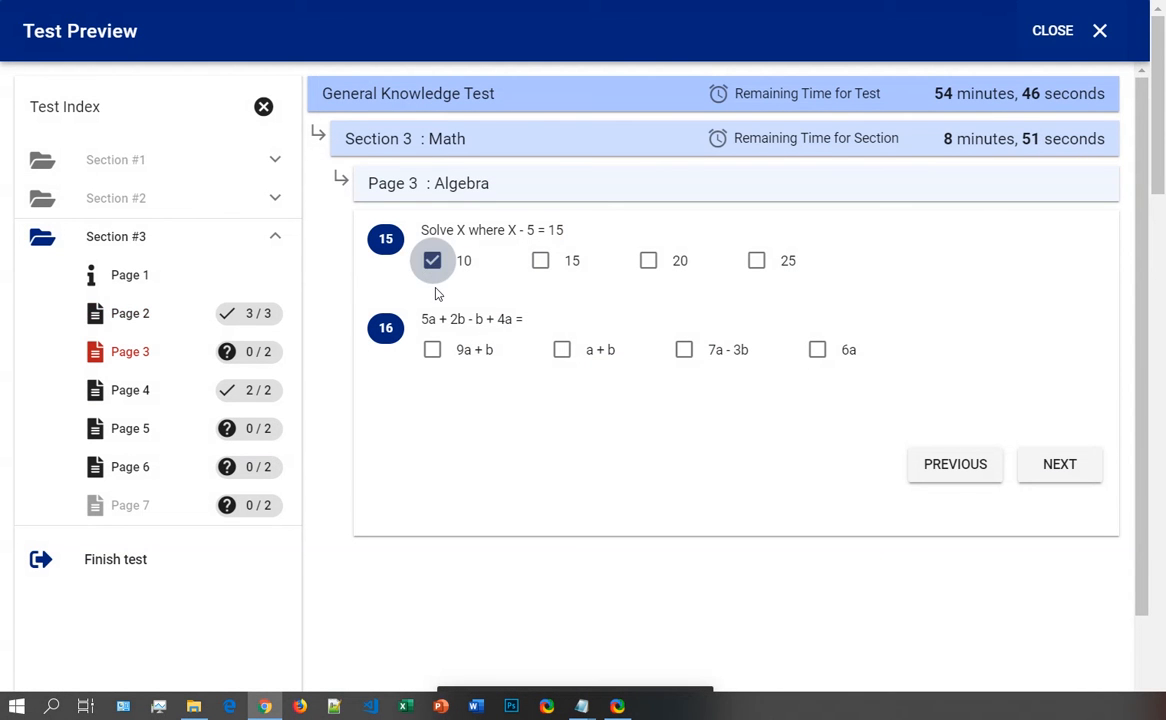
click(432, 349)
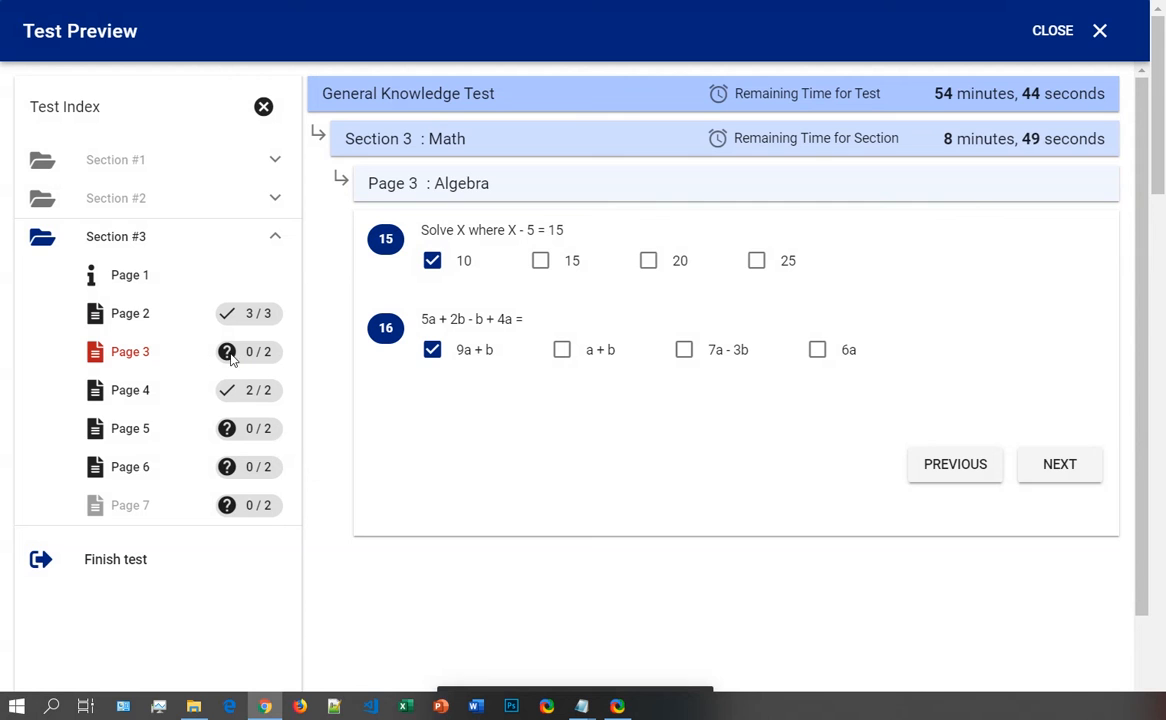
click(1040, 468)
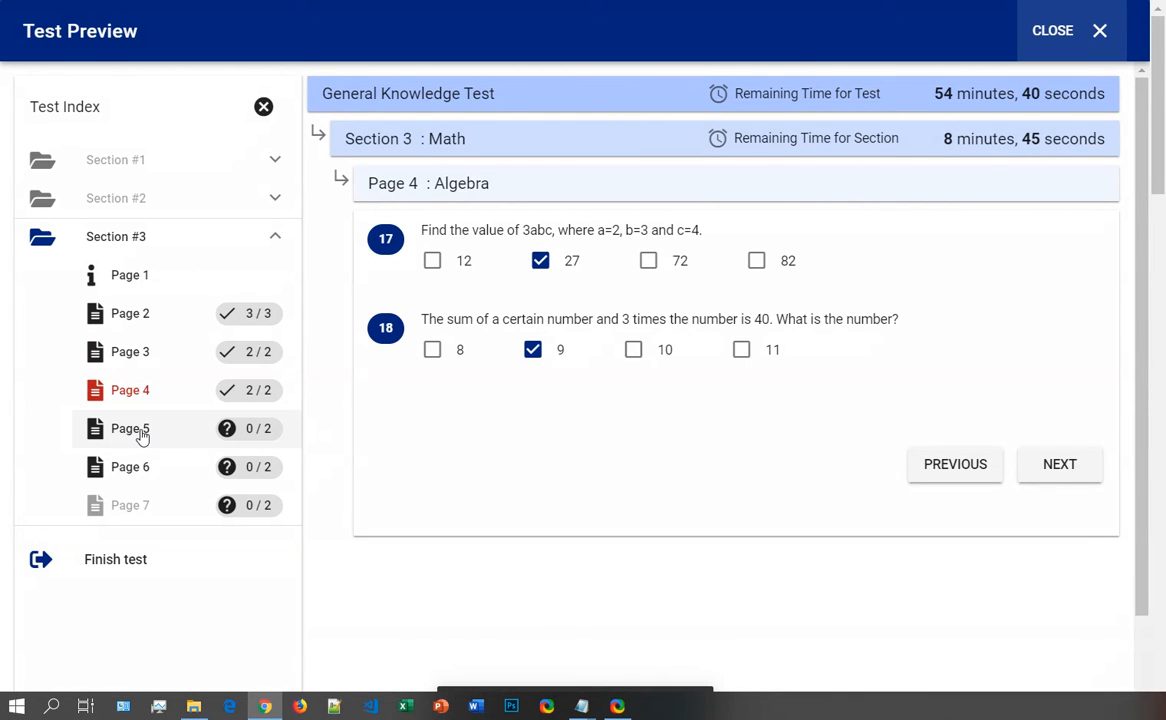
Step: Go to Page 5, answer question 19 with 1 and question 20 with 12, and continue to Page 6
click(142, 434)
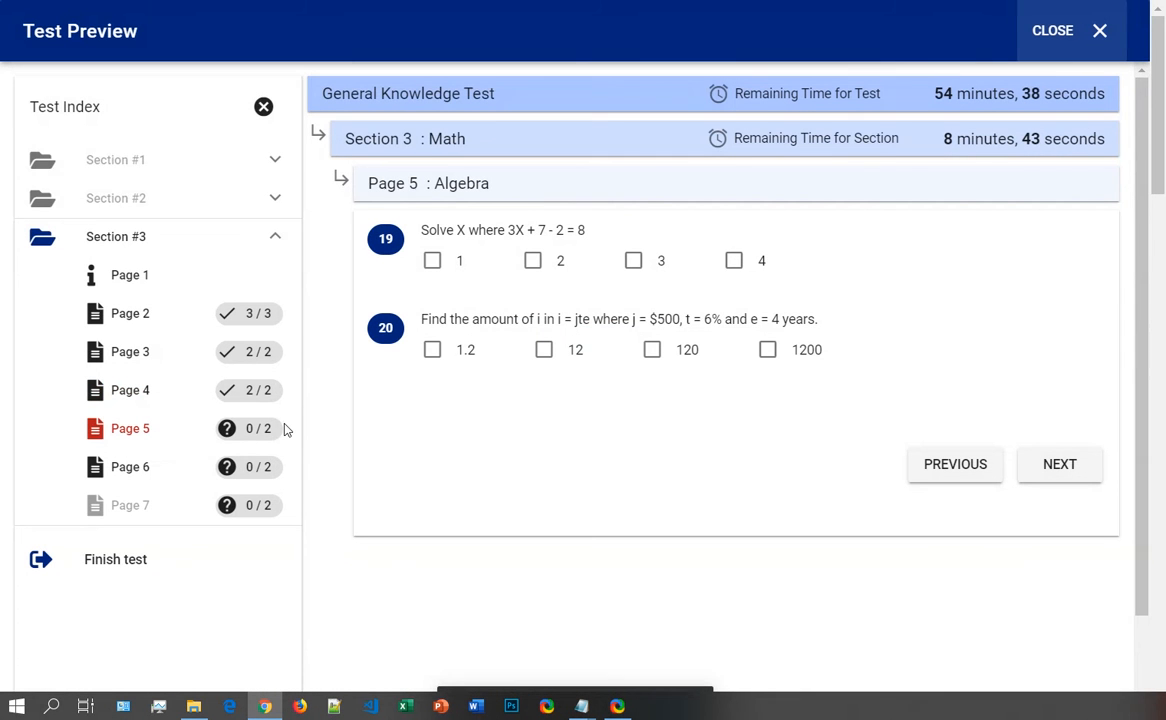
click(432, 260)
click(543, 350)
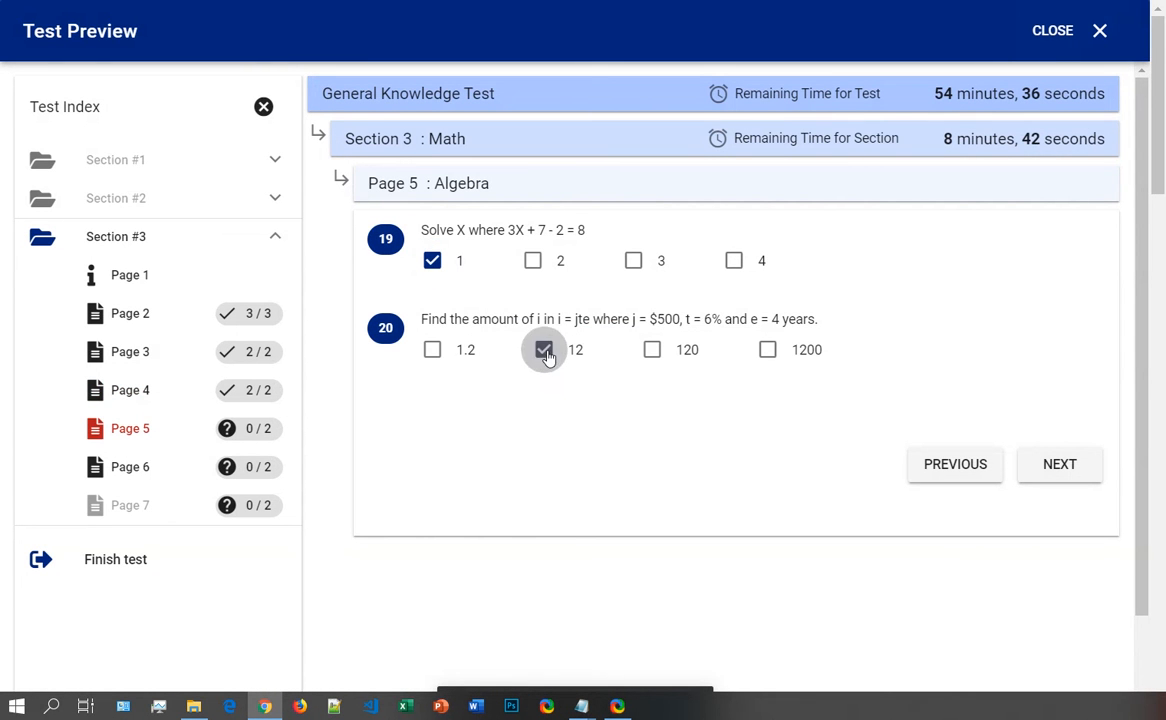
click(1058, 470)
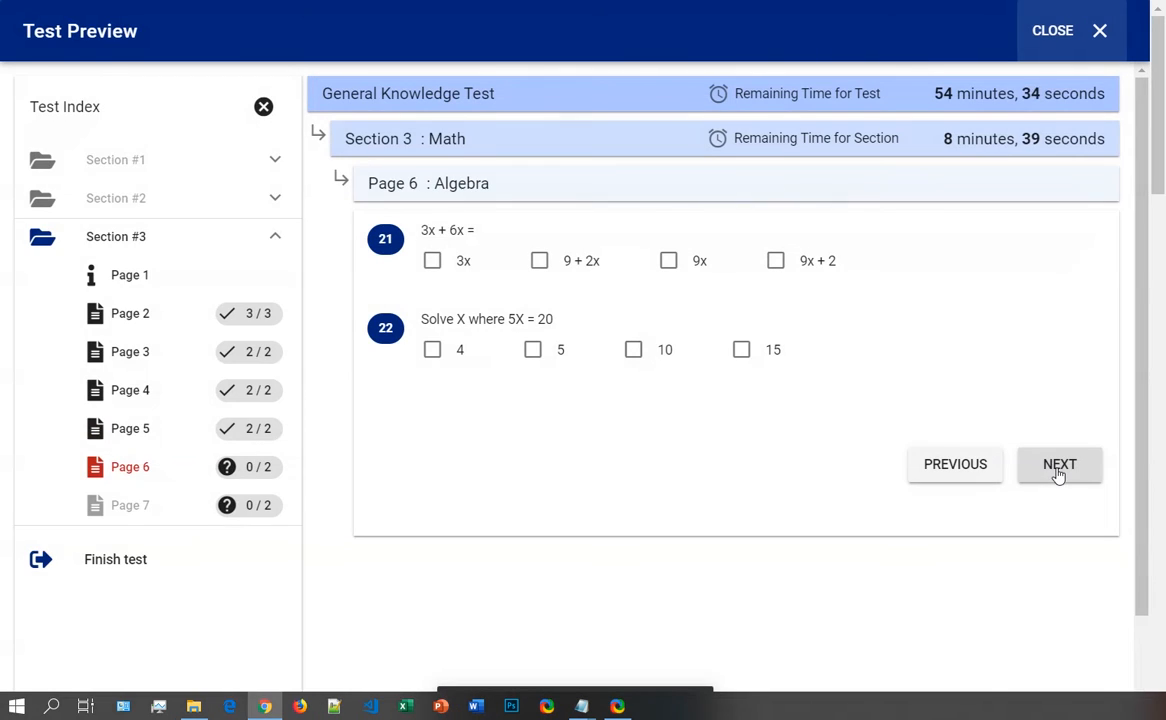
Step: Answer question 22 with 10, clear the 9x answer so question 21 stays unanswered, and continue to Page 7
click(633, 349)
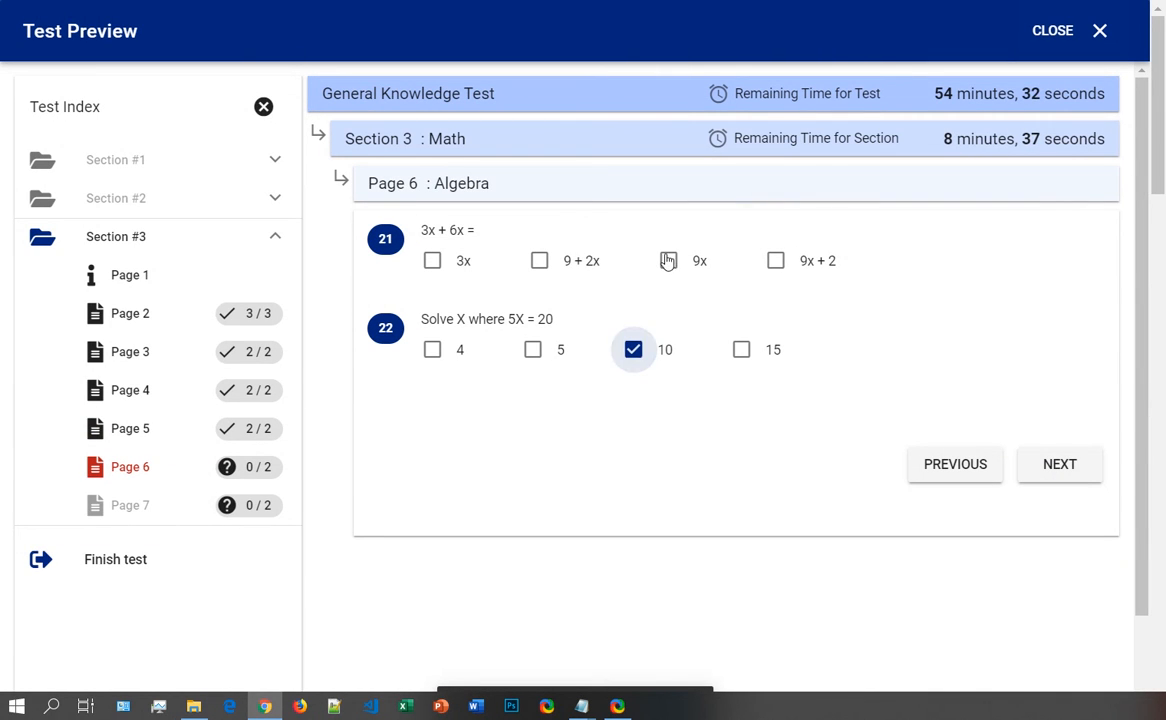
click(668, 260)
click(668, 260)
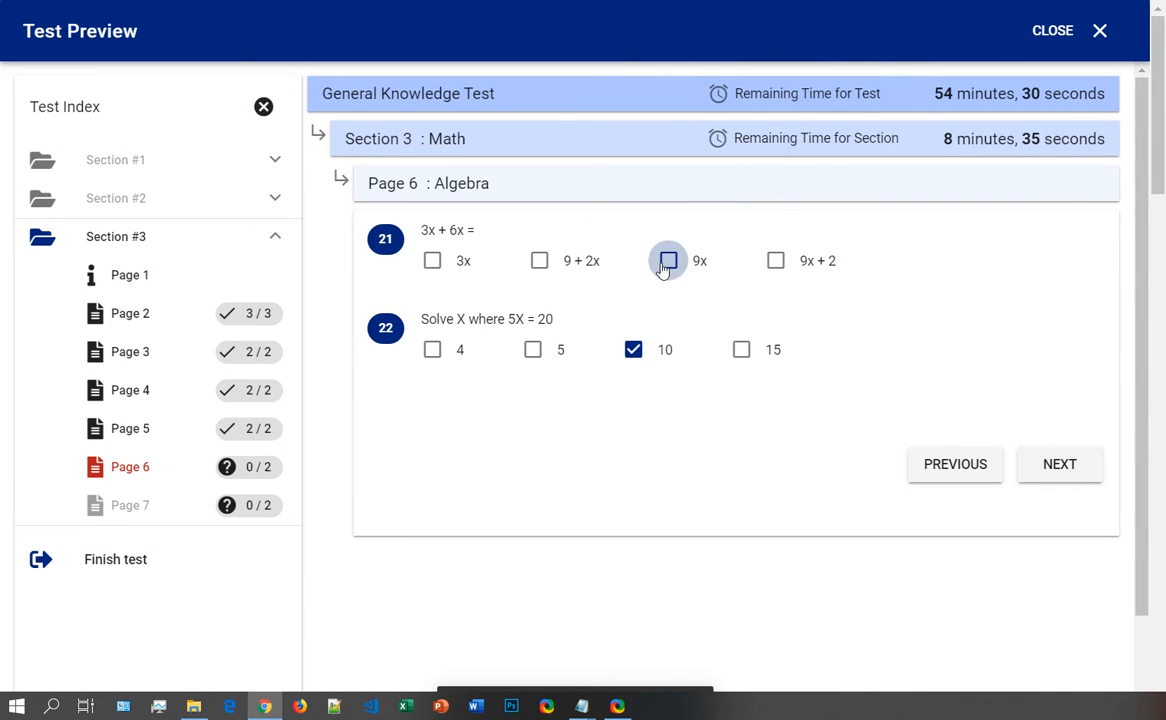
click(1052, 457)
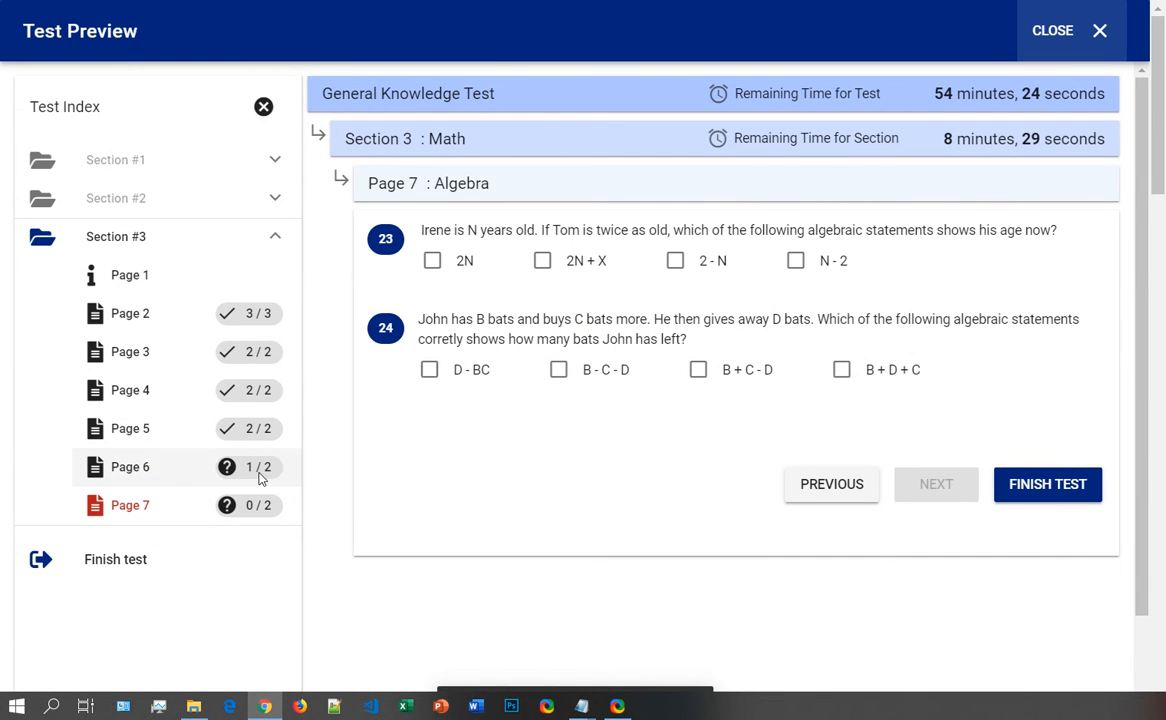
Step: Go back to Page 6, answer question 21 with 9 + 2x, and continue to Page 7
click(119, 480)
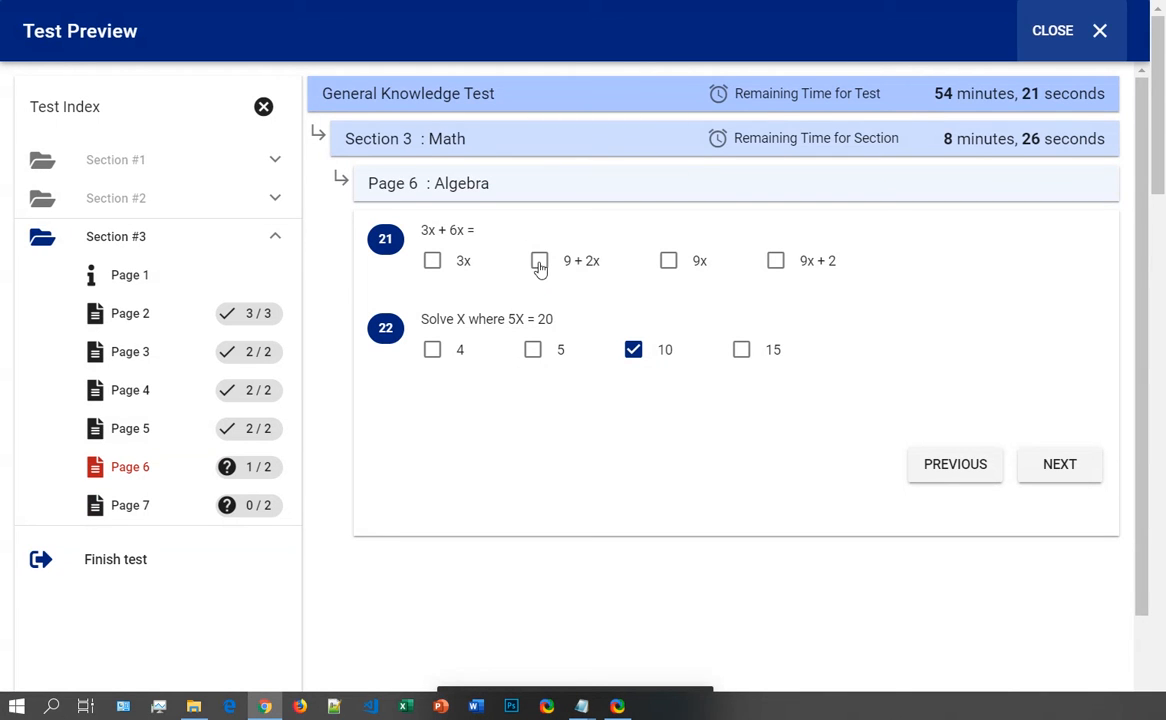
click(538, 262)
click(1071, 478)
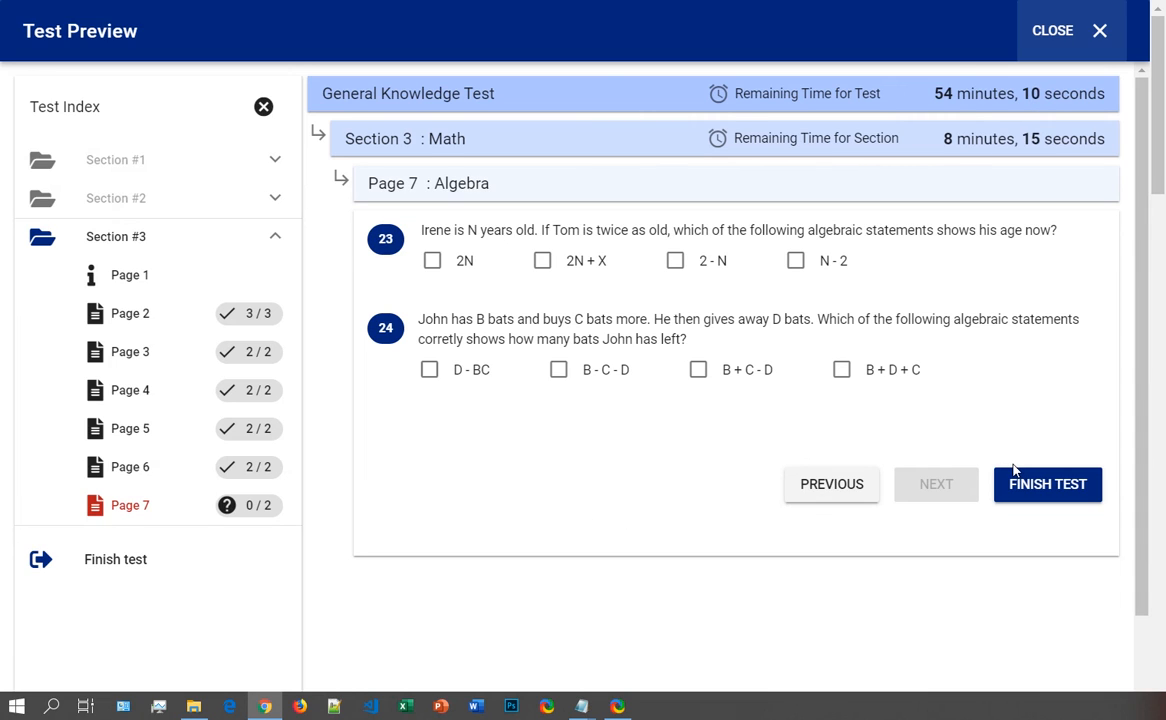
Step: Answer Page 7's question 24 with B + C - D and question 23 with 2 - N
click(698, 369)
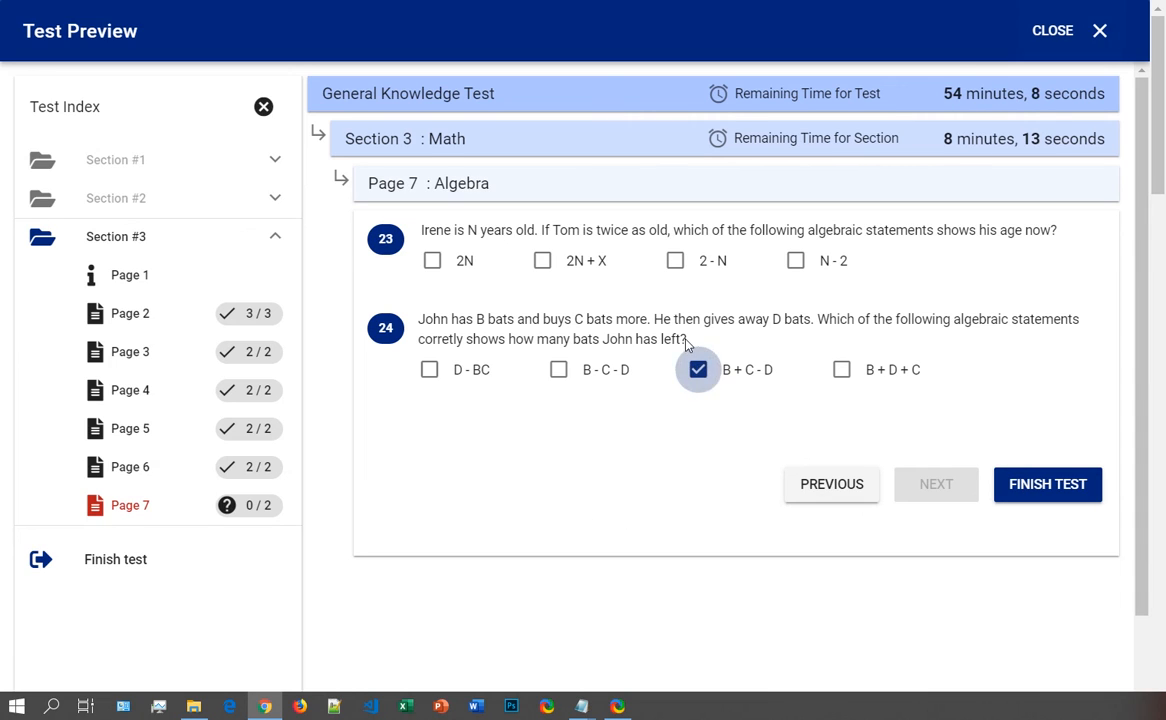
click(675, 262)
Step: Finish the test, confirm ending it, and close the test preview
click(1070, 484)
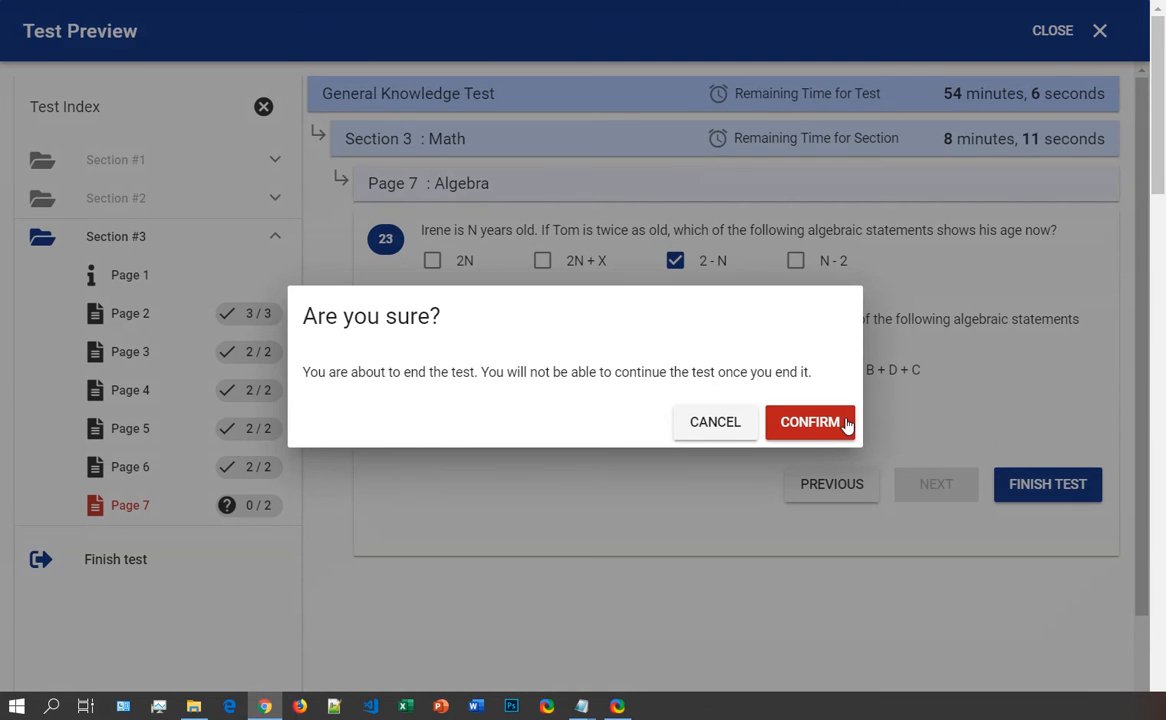
click(828, 422)
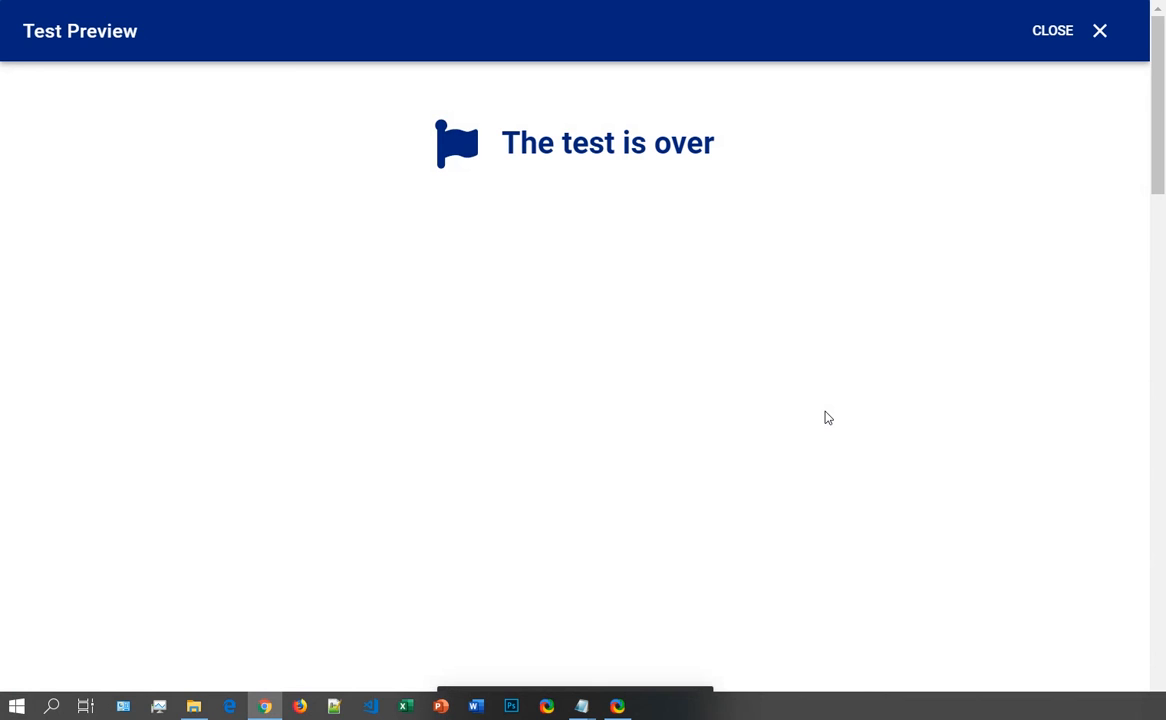
click(1088, 31)
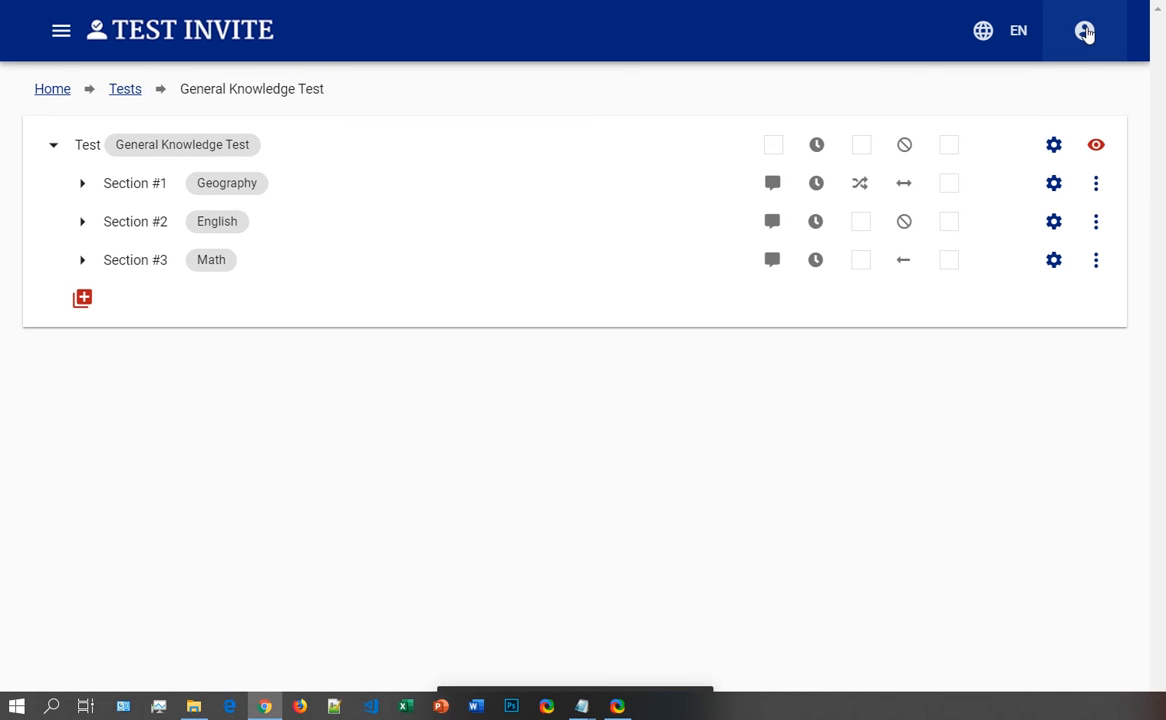